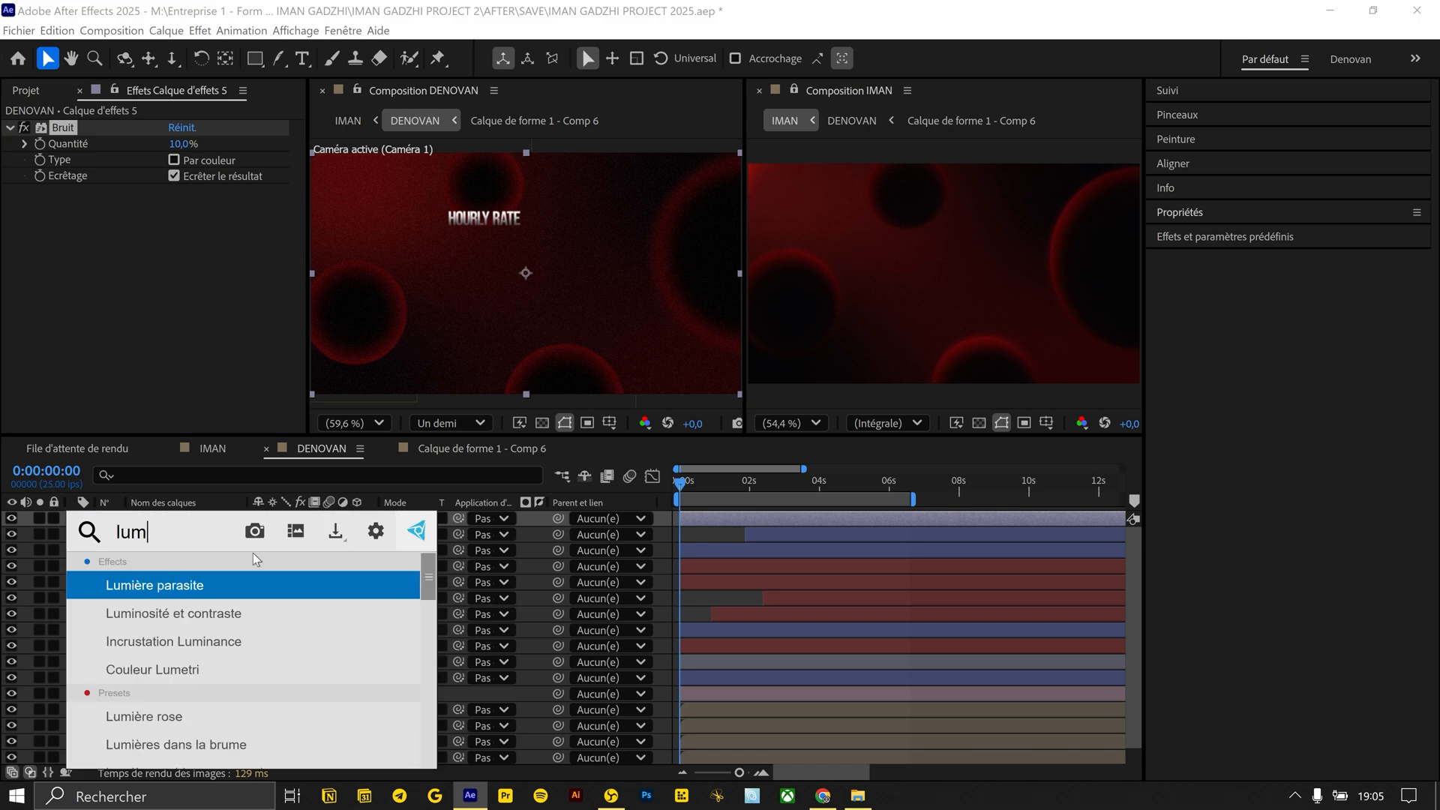
# Add the Luminosité et contraste effect to Calque d'effets 5 and keyframe its Luminosité across the first six seconds
pyautogui.press('Return')
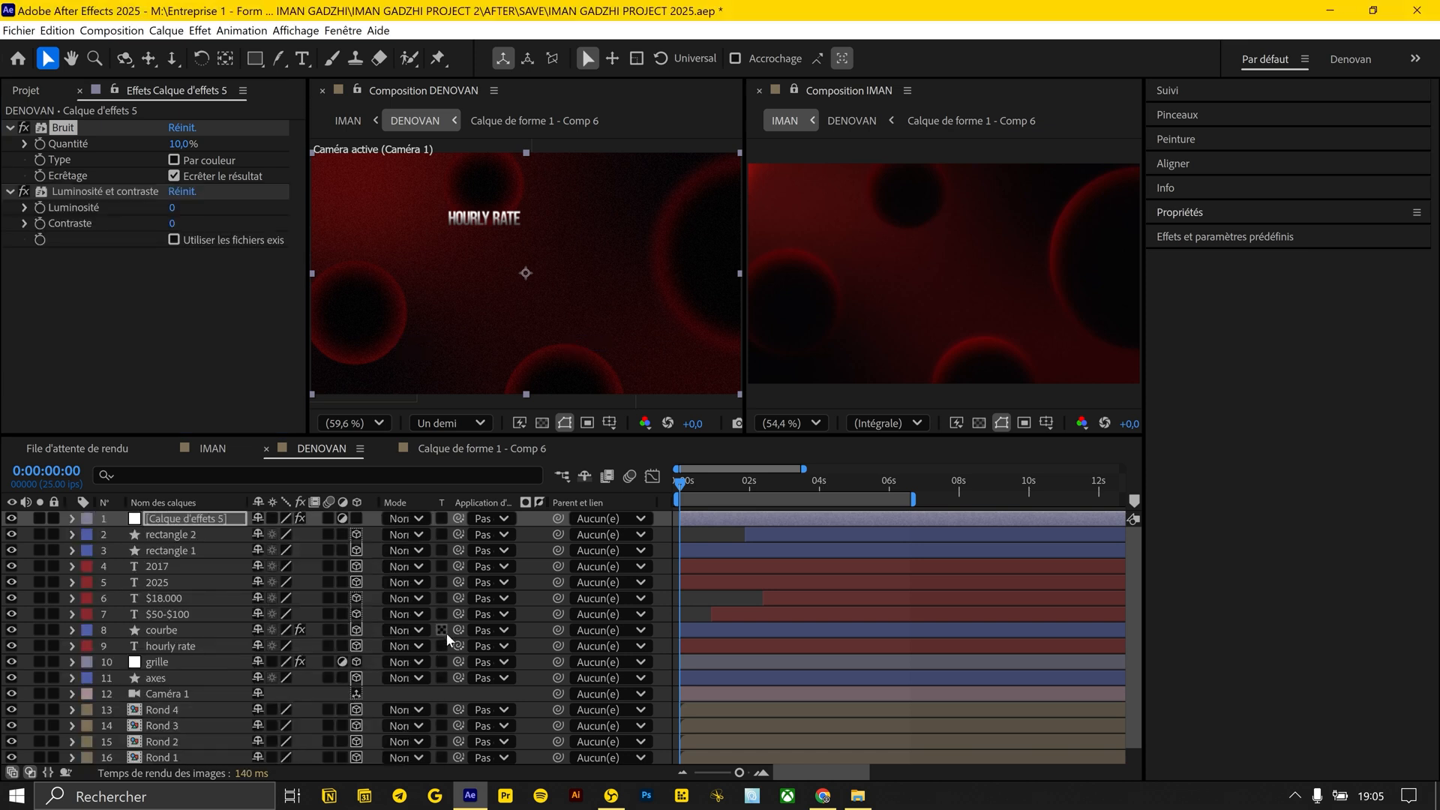
pyautogui.press('t')
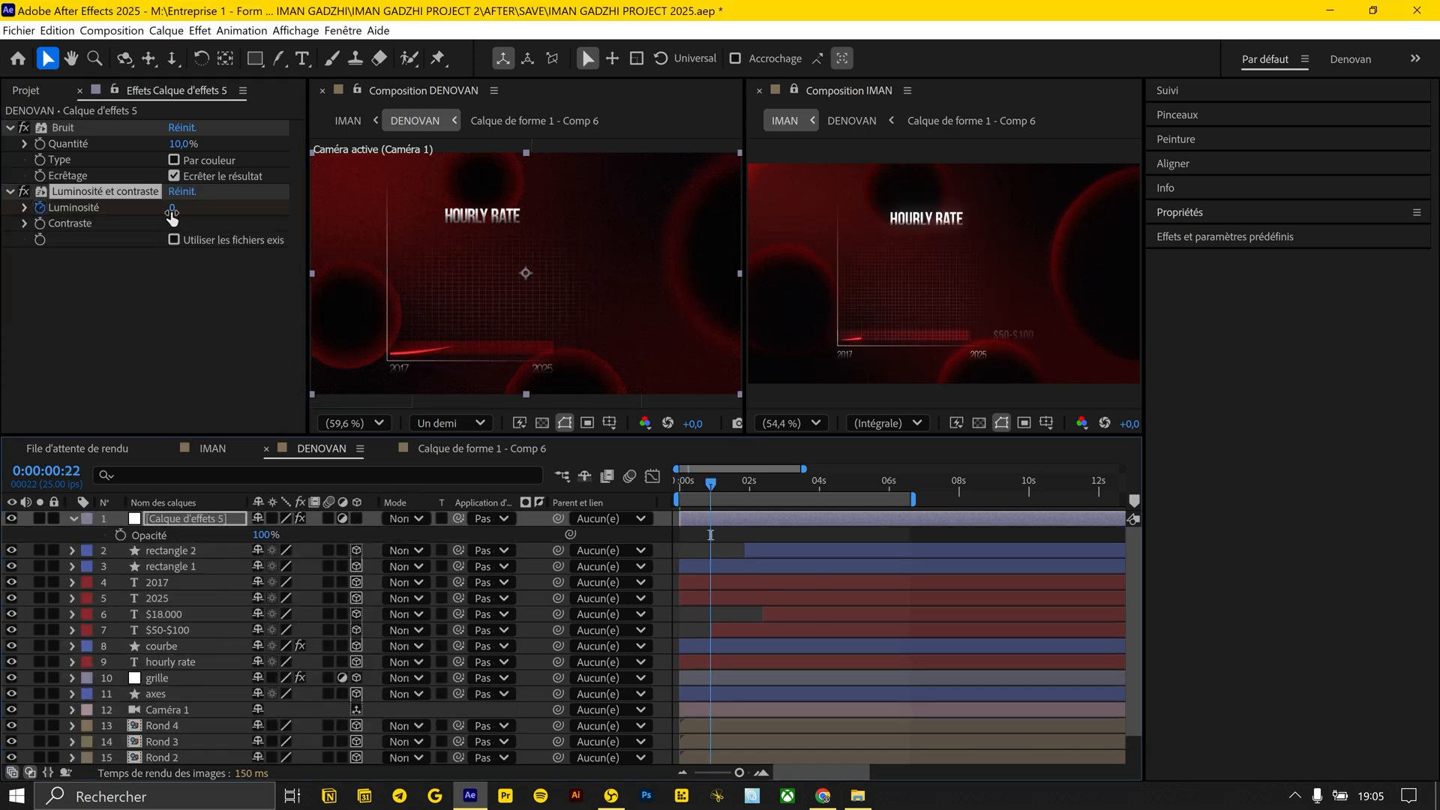
pyautogui.press('u')
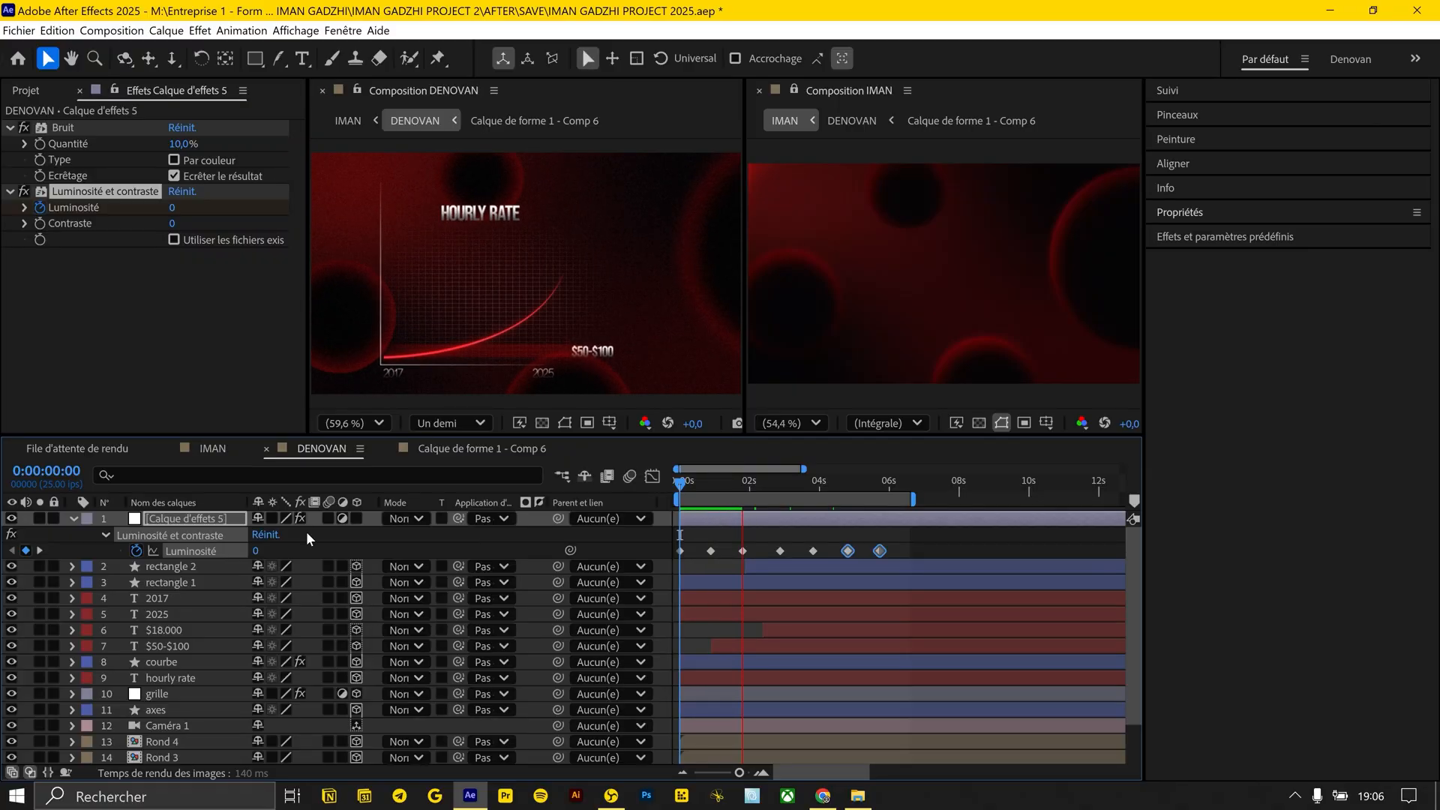
pyautogui.press('space')
# Add the CC Vignette effect to the Calque d'effets 5 adjustment layer
pyautogui.click(167, 520)
pyautogui.hotkey('ctrl', 'space')
pyautogui.write('vign')
pyautogui.press('Return')
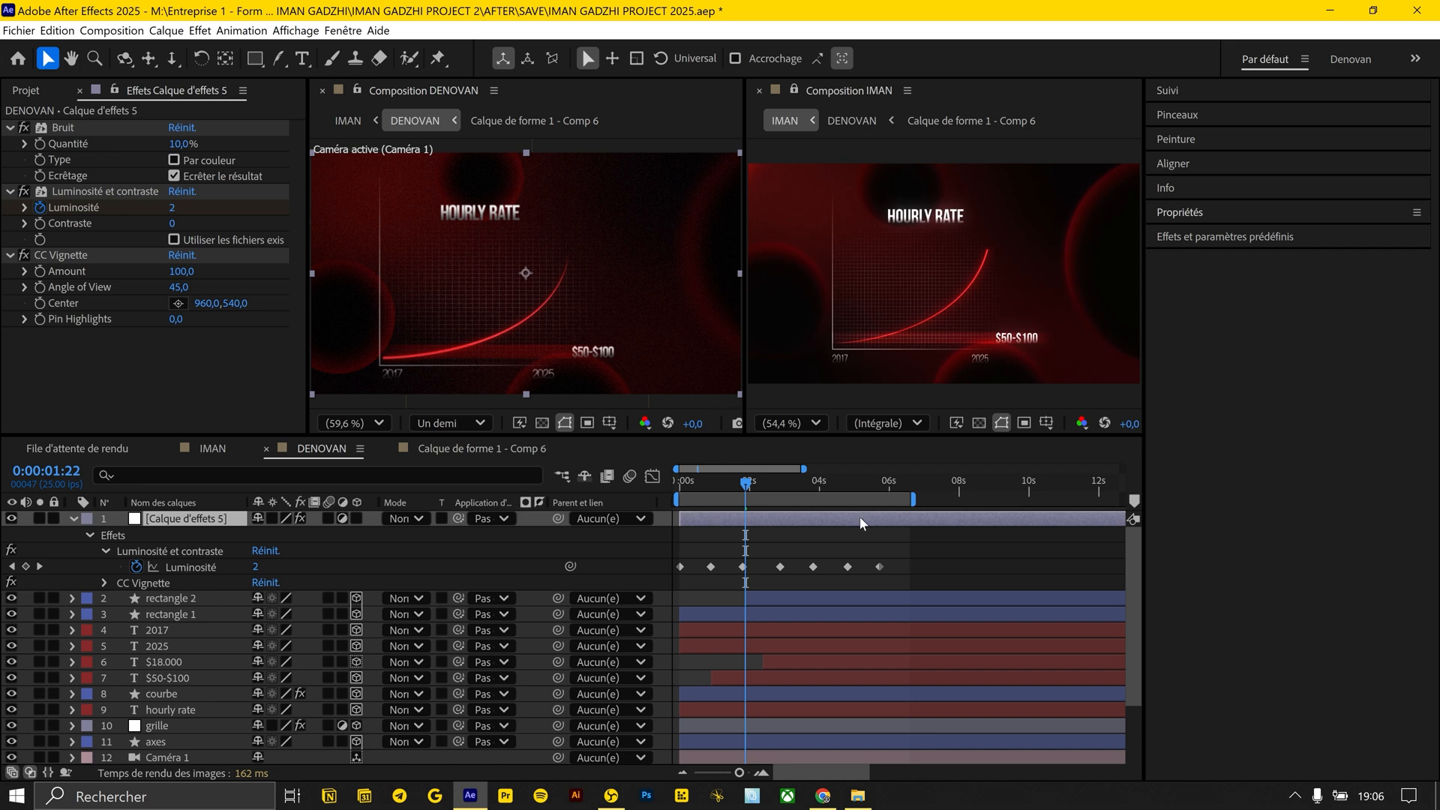
# Apply the Perfect Glow preset to Calque d'effets 5 and disable its Perfect Glow MAIN effect
pyautogui.click(203, 524)
pyautogui.hotkey('ctrl', 'space')
pyautogui.write('perf')
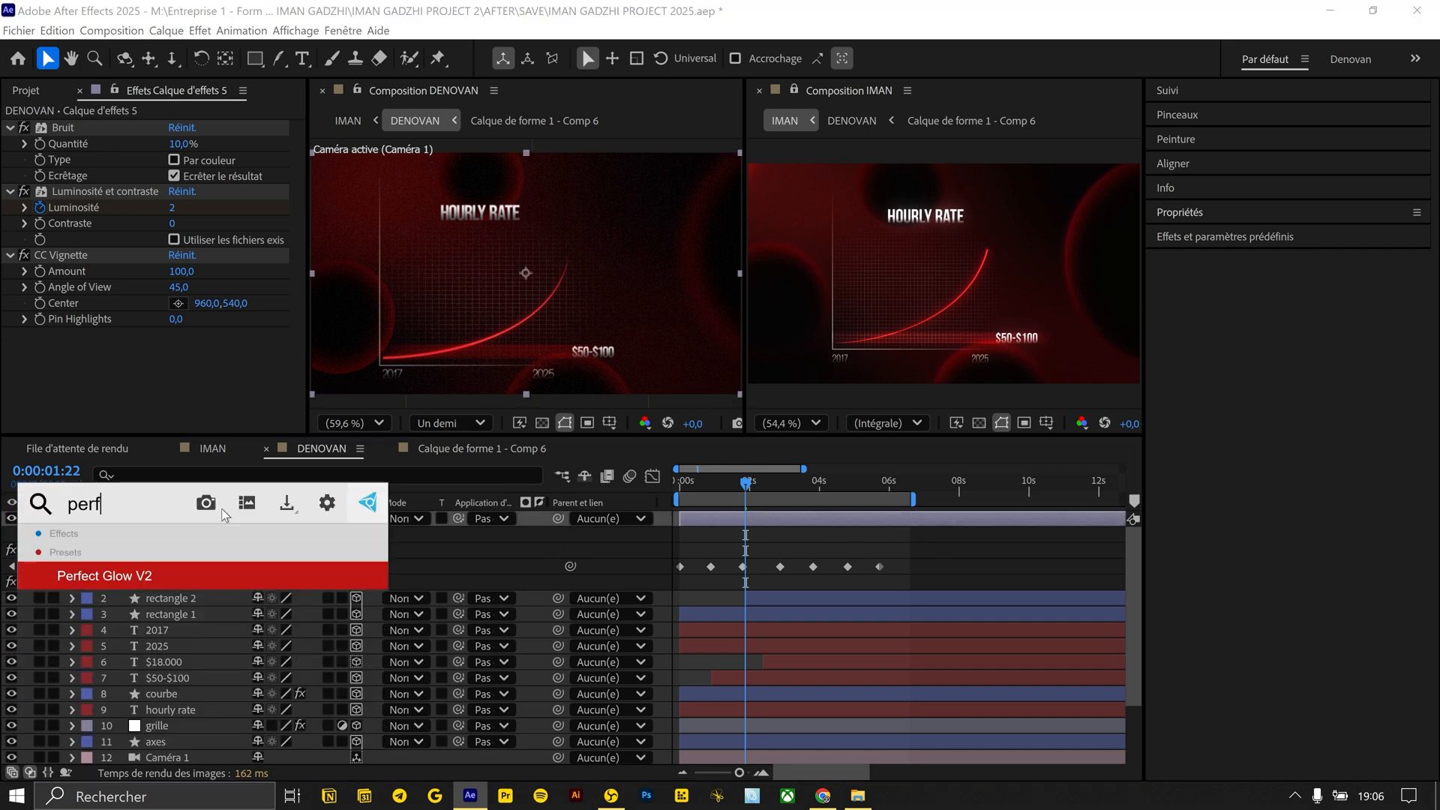
pyautogui.press('Return')
pyautogui.click(22, 336)
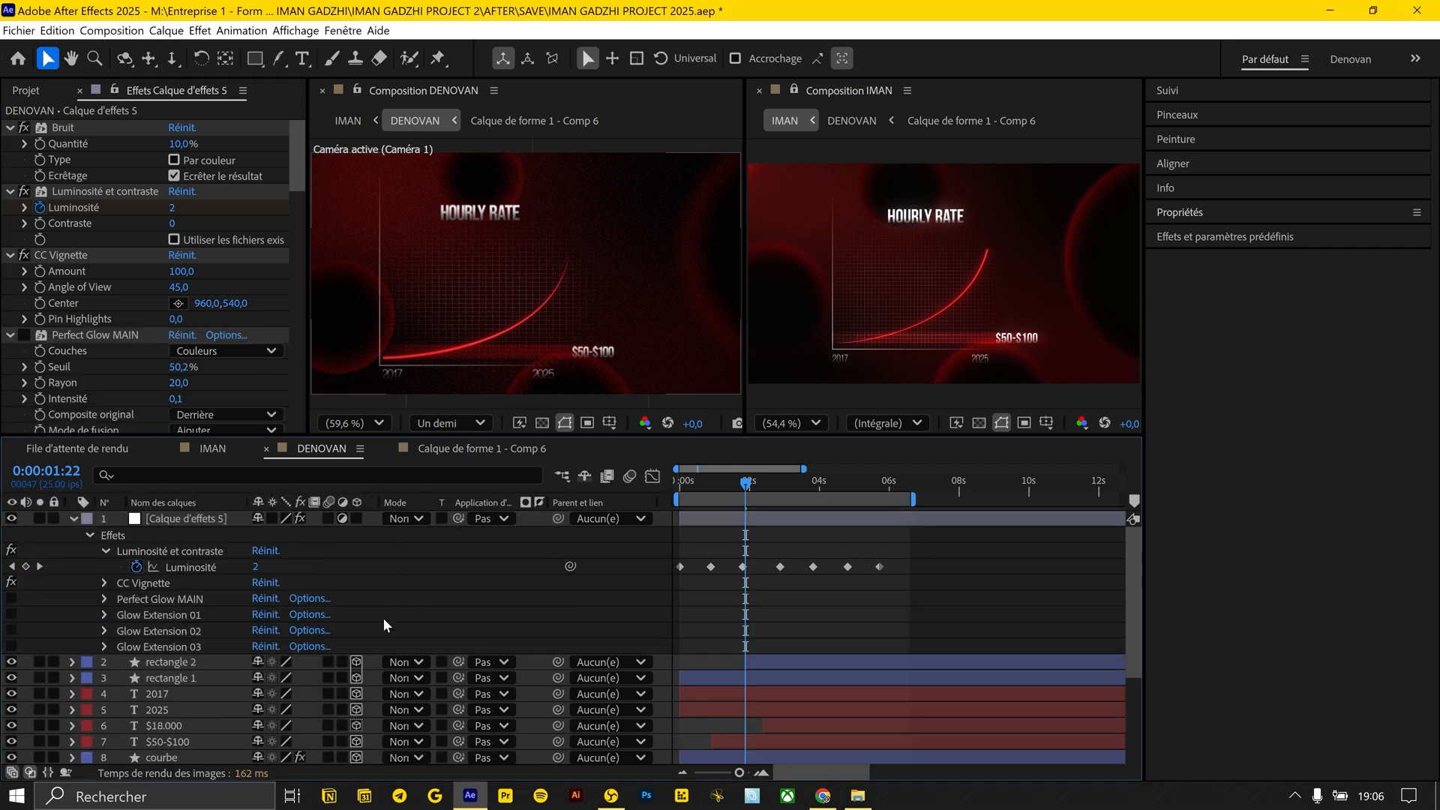
pyautogui.scroll(-2, 31, 298)
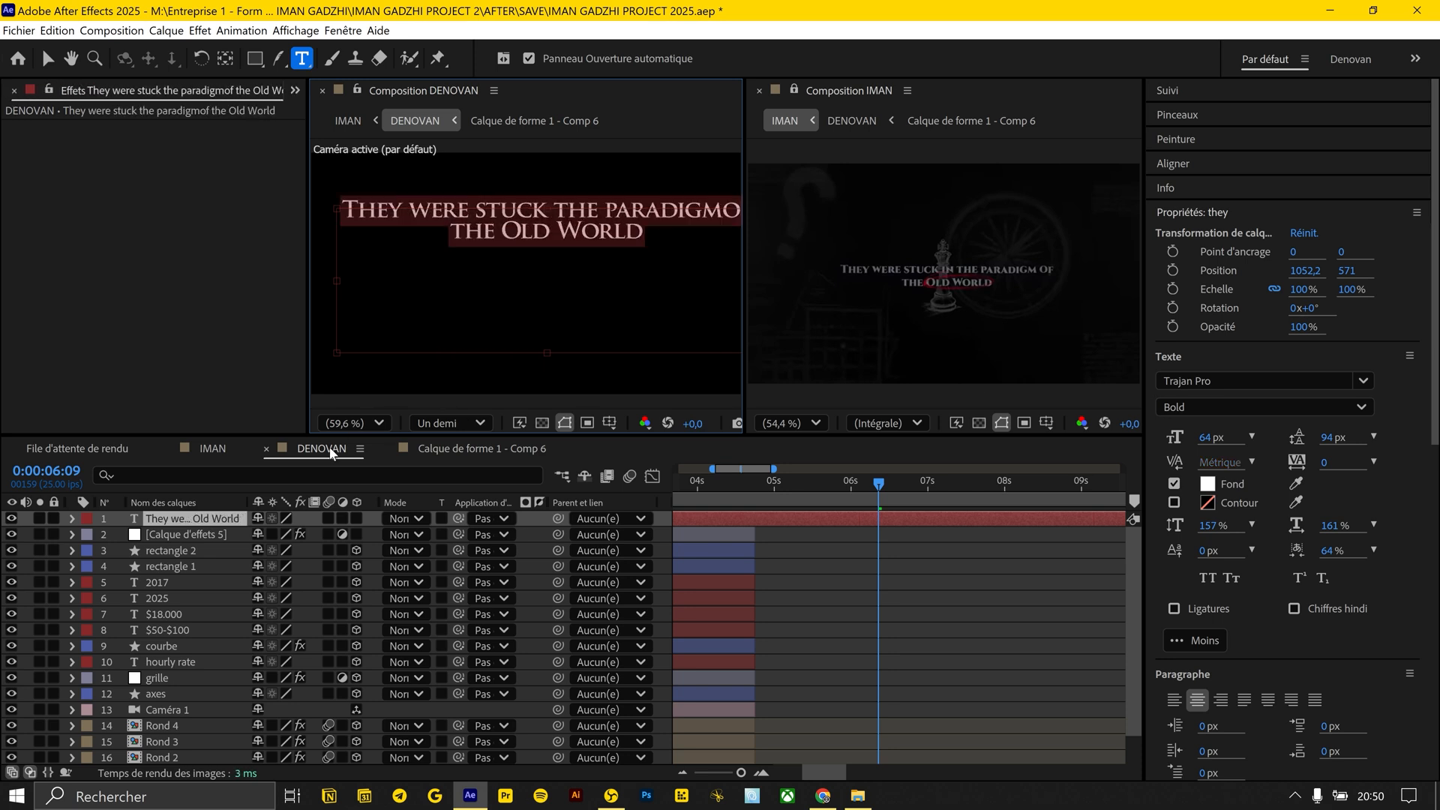
# Scale the "They were stuck" title text layer to 61% and centre it in the DENOVAN composition
pyautogui.click(356, 424)
pyautogui.click(367, 489)
pyautogui.click(363, 424)
pyautogui.click(225, 520)
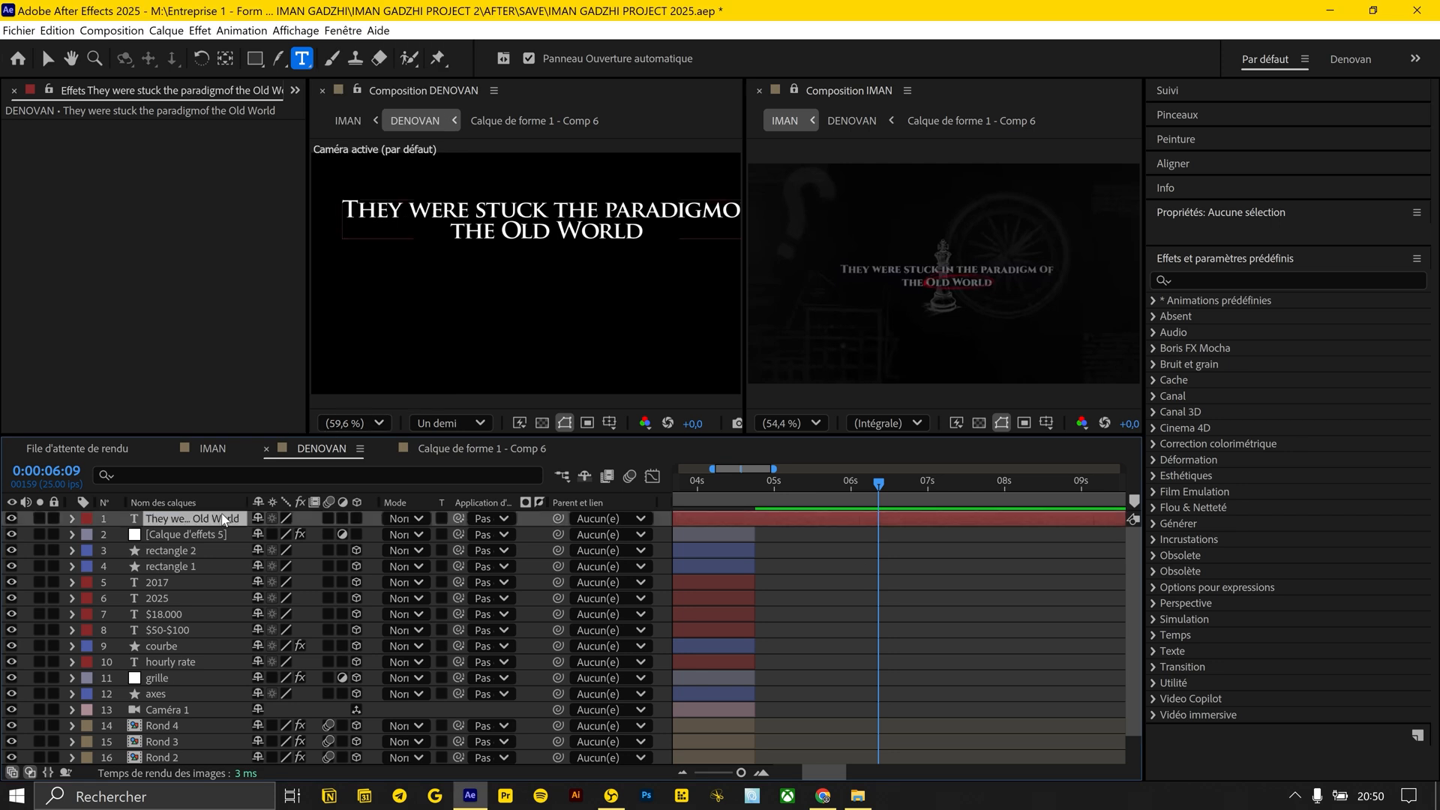
pyautogui.press('s')
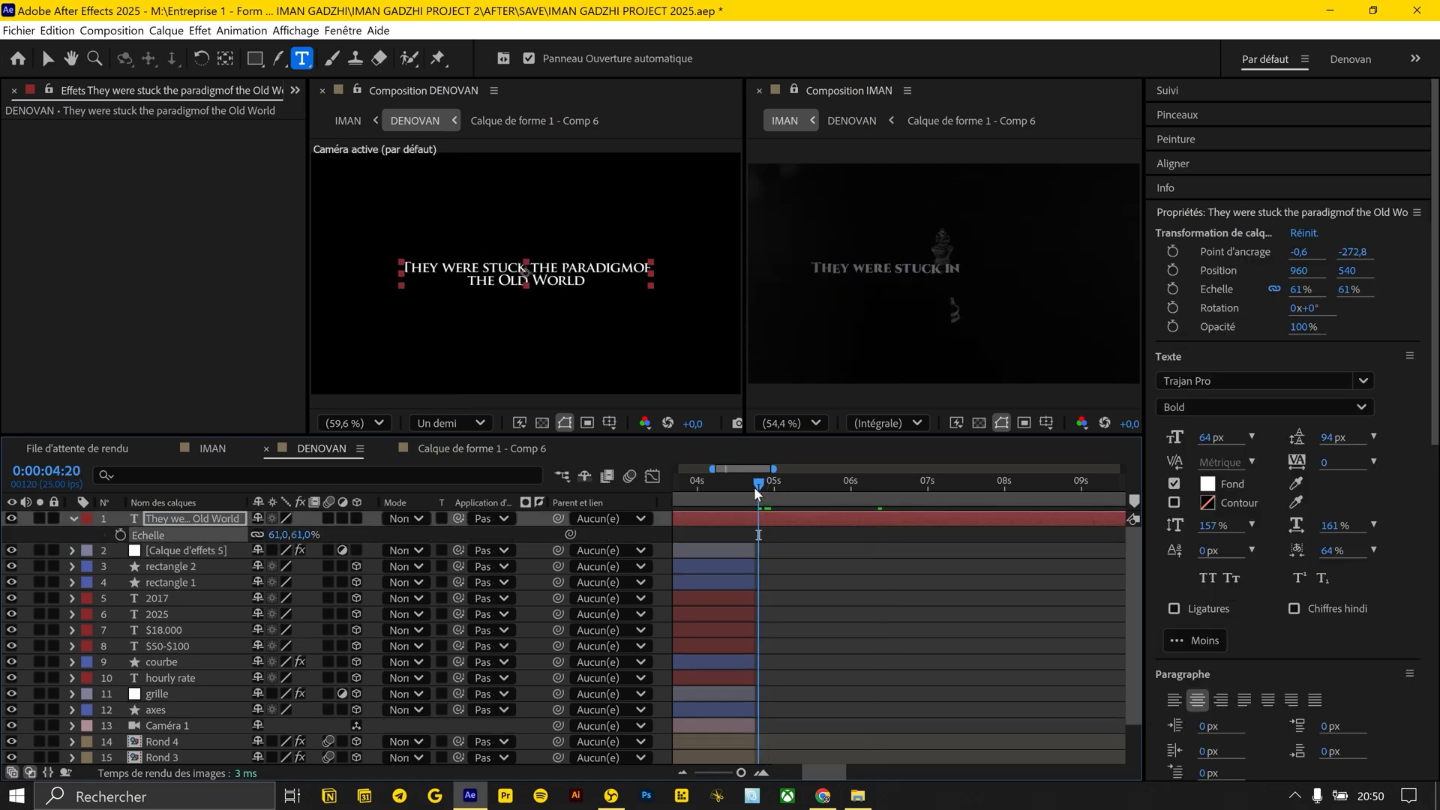
# Convert the title text layer to 3D and add a camera to the composition
pyautogui.click(357, 518)
pyautogui.hotkey('ctrl', 'alt', 'shift', 'c')
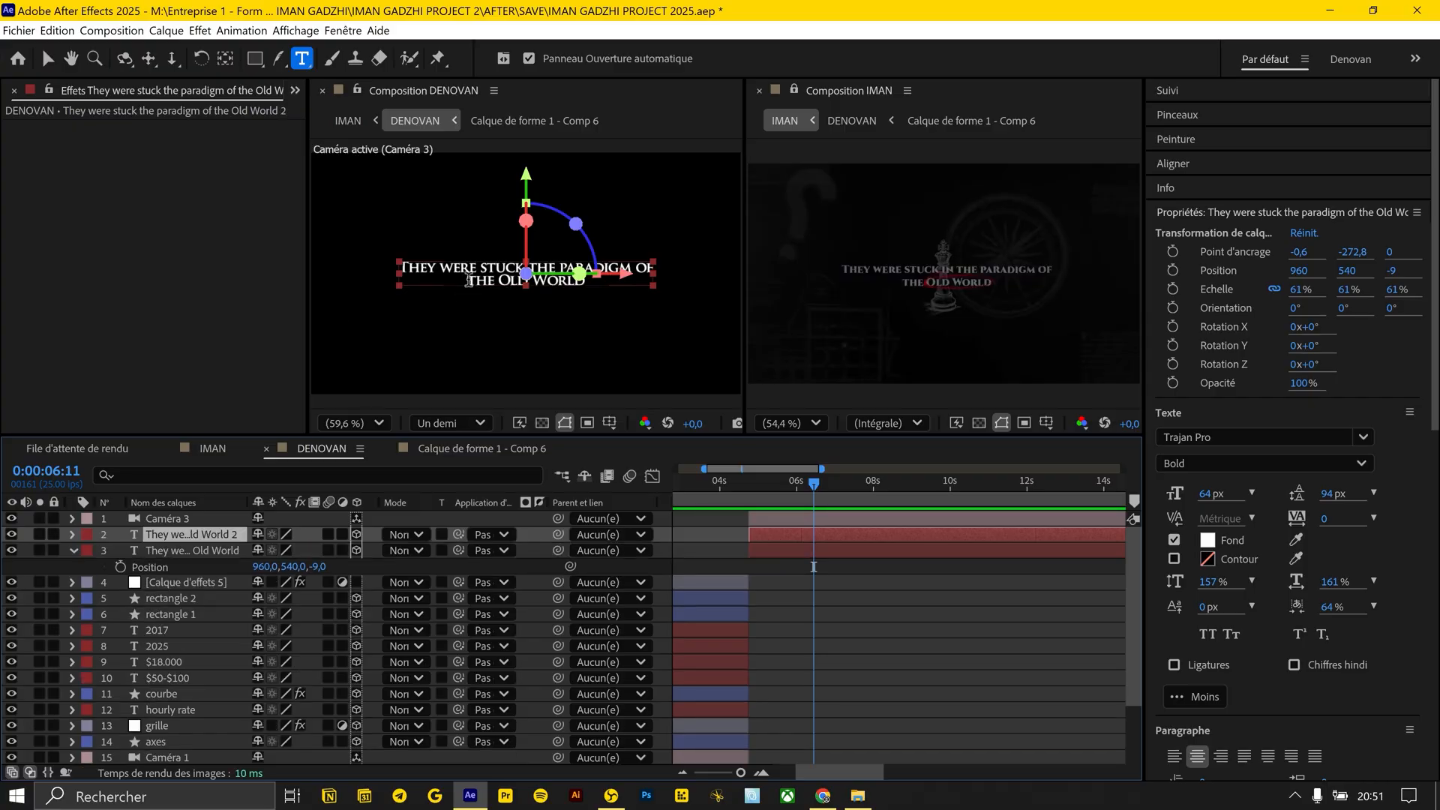
# Place a copy of the title text below the original and change its wording to "?"
pyautogui.press('v')
pyautogui.moveTo(496, 272); pyautogui.dragTo(505, 328)
pyautogui.doubleClick(505, 327)
pyautogui.write('?')
# Format the question mark in CocoSharp Trial Bold with a font size of 508 px
pyautogui.moveTo(1234, 501); pyautogui.dragTo(1279, 501)
pyautogui.click(1362, 437)
pyautogui.write('pro')
pyautogui.click(1362, 437)
pyautogui.click(1304, 288)
pyautogui.click(1318, 463)
pyautogui.click(1260, 581)
pyautogui.click(1254, 464)
pyautogui.click(1232, 535)
pyautogui.click(1221, 468)
pyautogui.click(1212, 492)
pyautogui.click(967, 534)
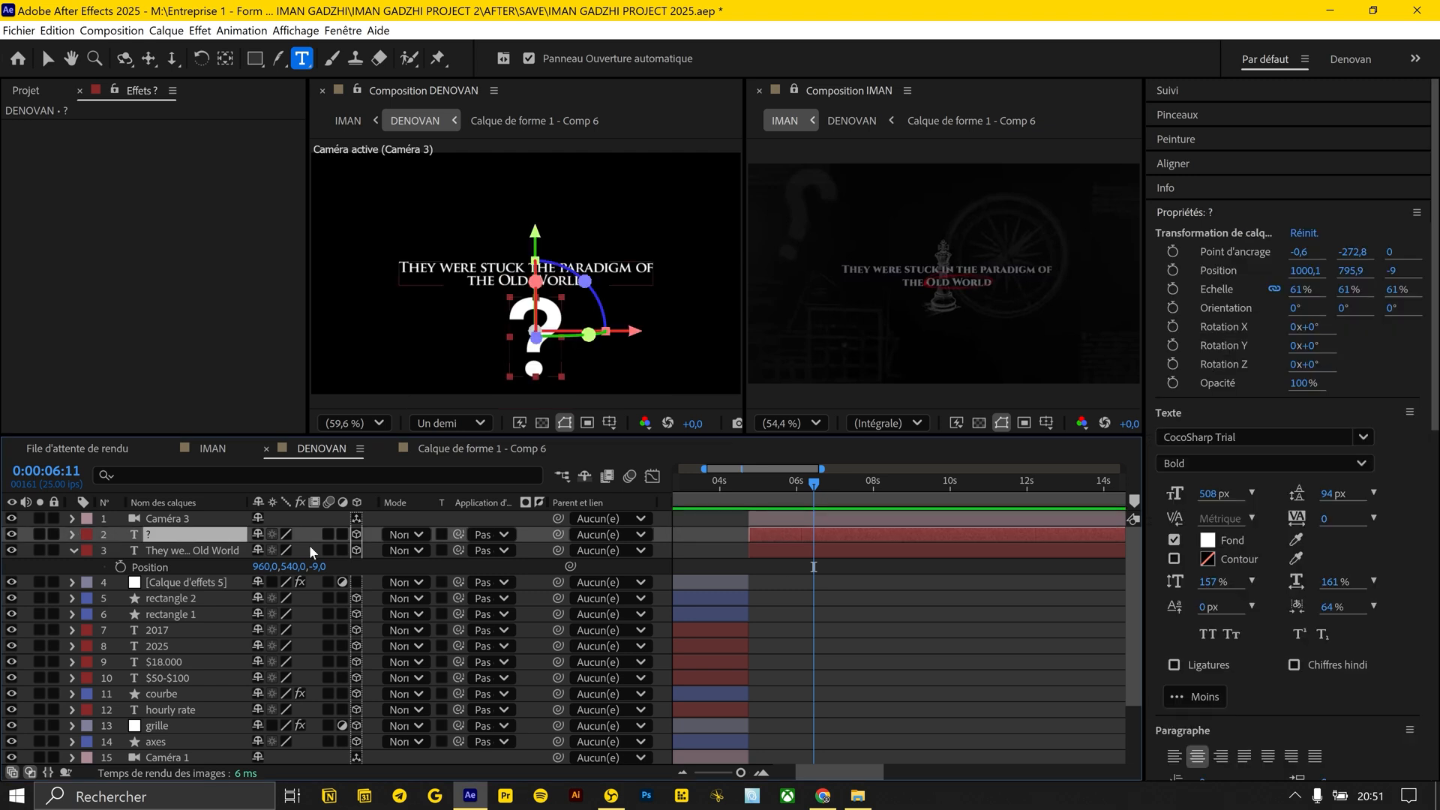
# Mirror the question mark with a Y rotation of 180° and scale it to 93%
pyautogui.press('r')
pyautogui.click(281, 584)
pyautogui.press('s')
pyautogui.moveTo(273, 552); pyautogui.dragTo(297, 555)
pyautogui.press('r')
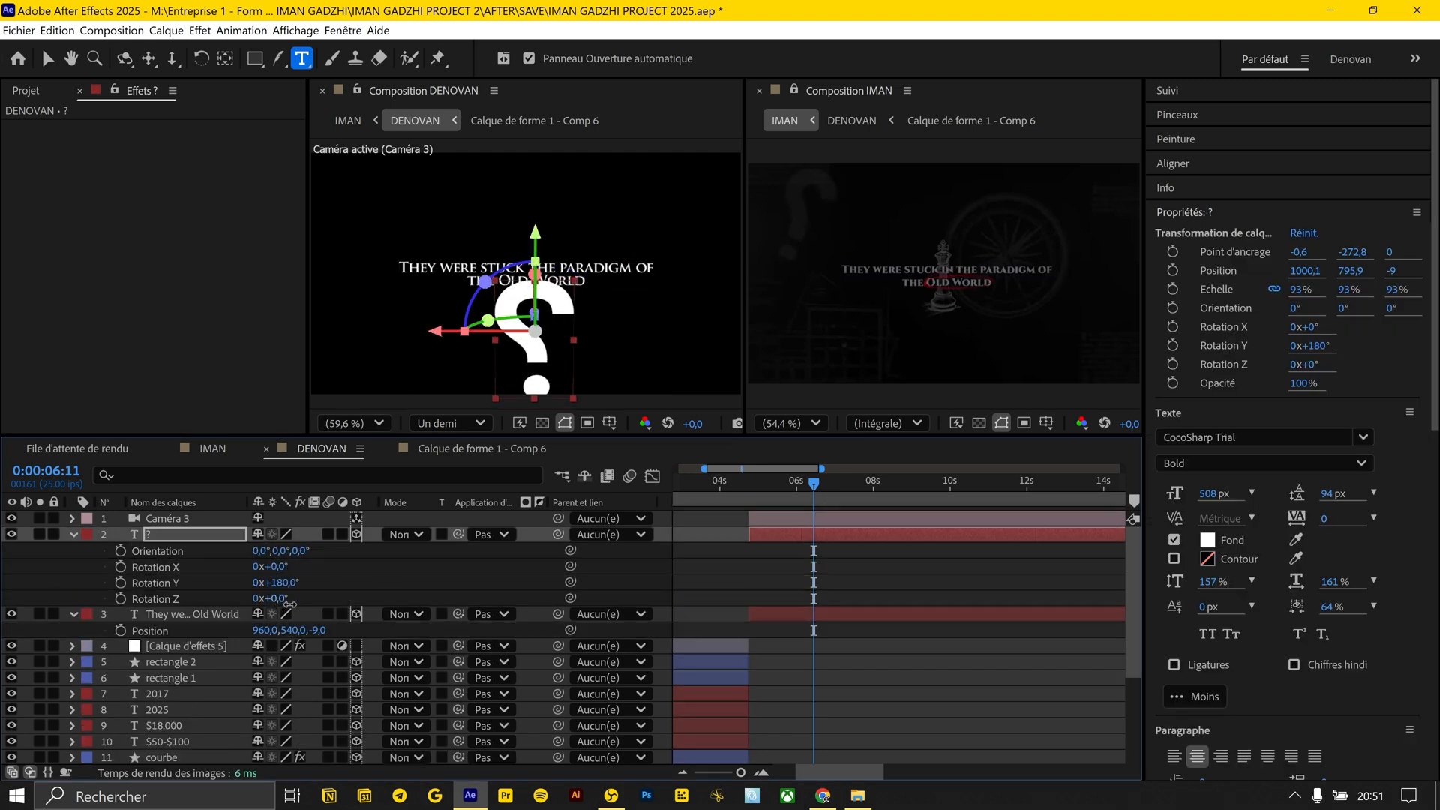
# Move the question mark to the upper-left corner of the composition frame and scale it down to 66%
pyautogui.press('v')
pyautogui.moveTo(521, 379); pyautogui.dragTo(352, 272)
pyautogui.press('s')
pyautogui.moveTo(276, 552); pyautogui.dragTo(256, 552)
pyautogui.moveTo(348, 250); pyautogui.dragTo(343, 240)
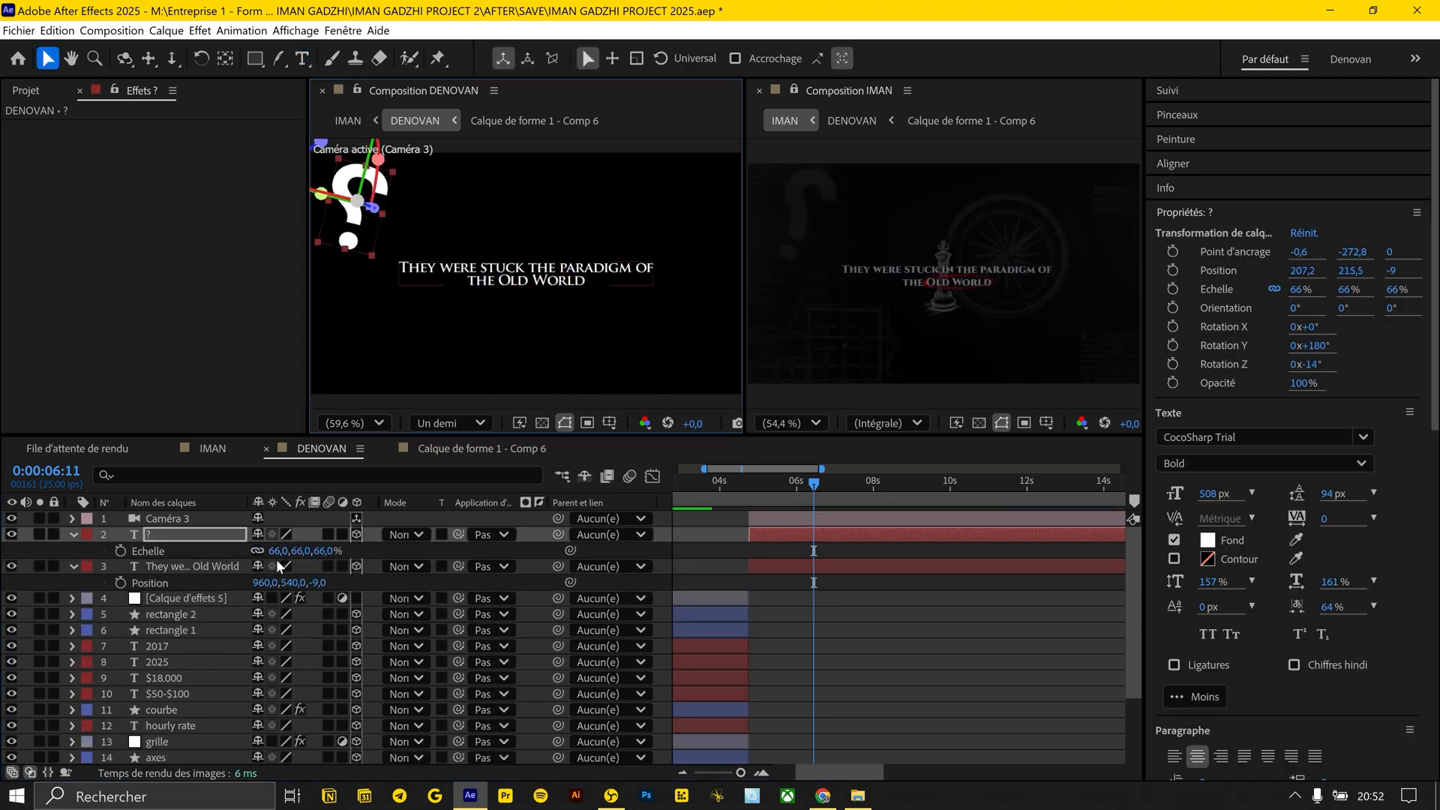
# Tilt the question mark to a Z rotation of -17°
pyautogui.hotkey('shift', 'r')
pyautogui.click(282, 617)
pyautogui.moveTo(282, 615); pyautogui.dragTo(288, 615)
# In Chrome, search Google Images for "piece d'echec", refine it to "piece d'echec png sketch" and preview a pawn sketch
pyautogui.click(823, 796)
pyautogui.write("piece d'echec")
pyautogui.press('Return')
pyautogui.click(261, 218)
pyautogui.scroll(-15, 491, 385)
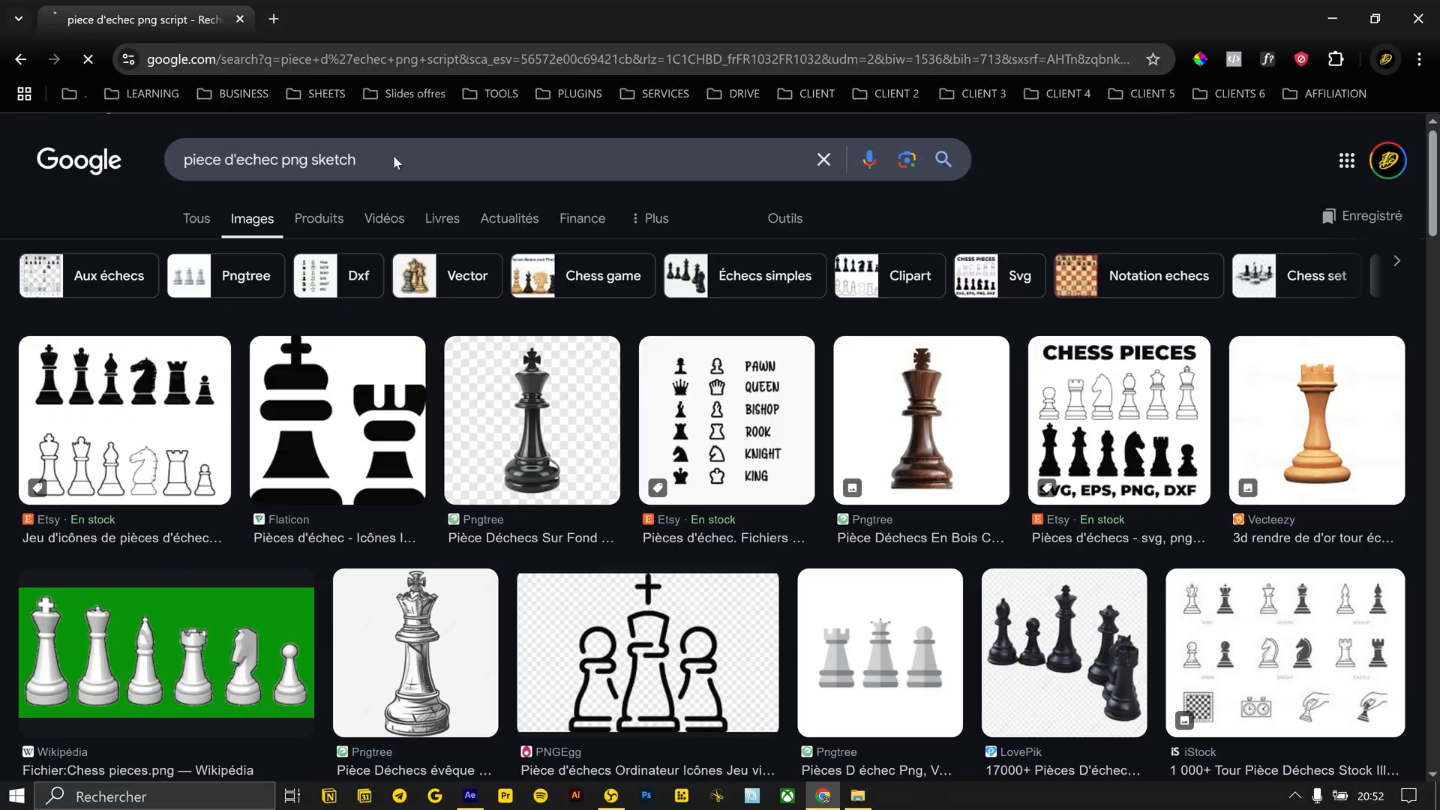
pyautogui.scroll(-3, 688, 537)
pyautogui.click(443, 645)
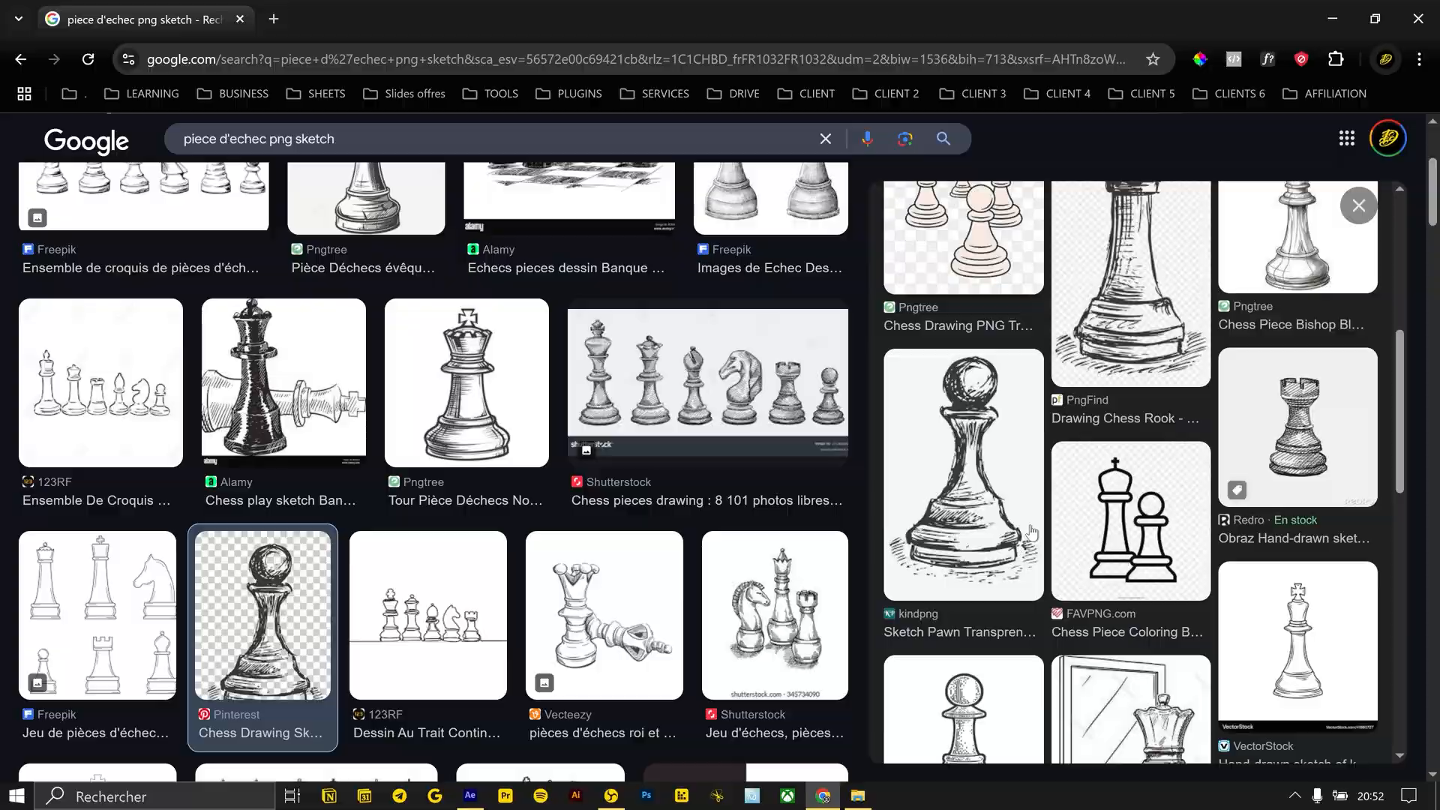
pyautogui.scroll(-5, 1032, 532)
pyautogui.scroll(10, 1031, 533)
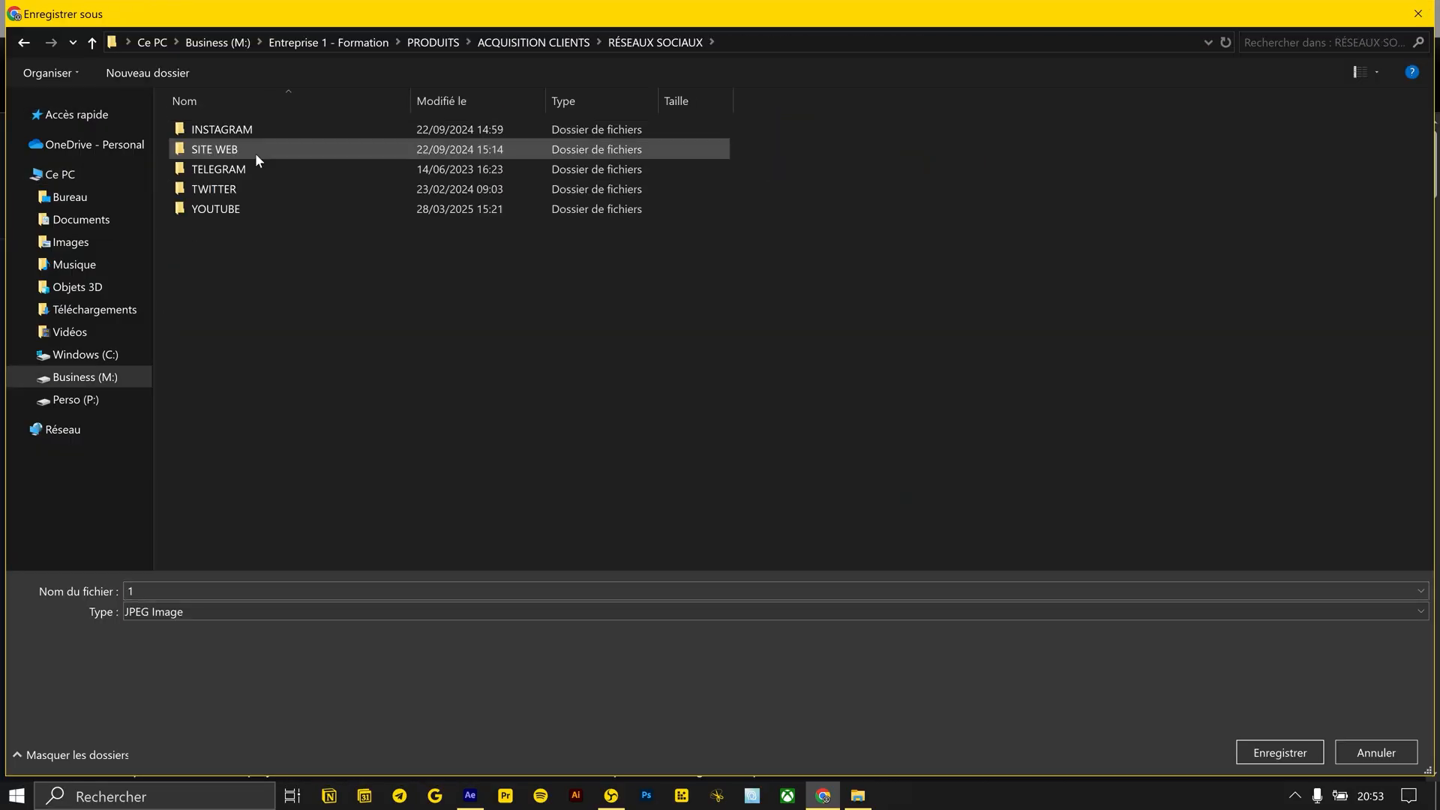
# Open the project's AFTER\RUSH\2 folder in File Explorer and select the saved pawn image
pyautogui.doubleClick(217, 208)
pyautogui.doubleClick(397, 157)
pyautogui.doubleClick(217, 129)
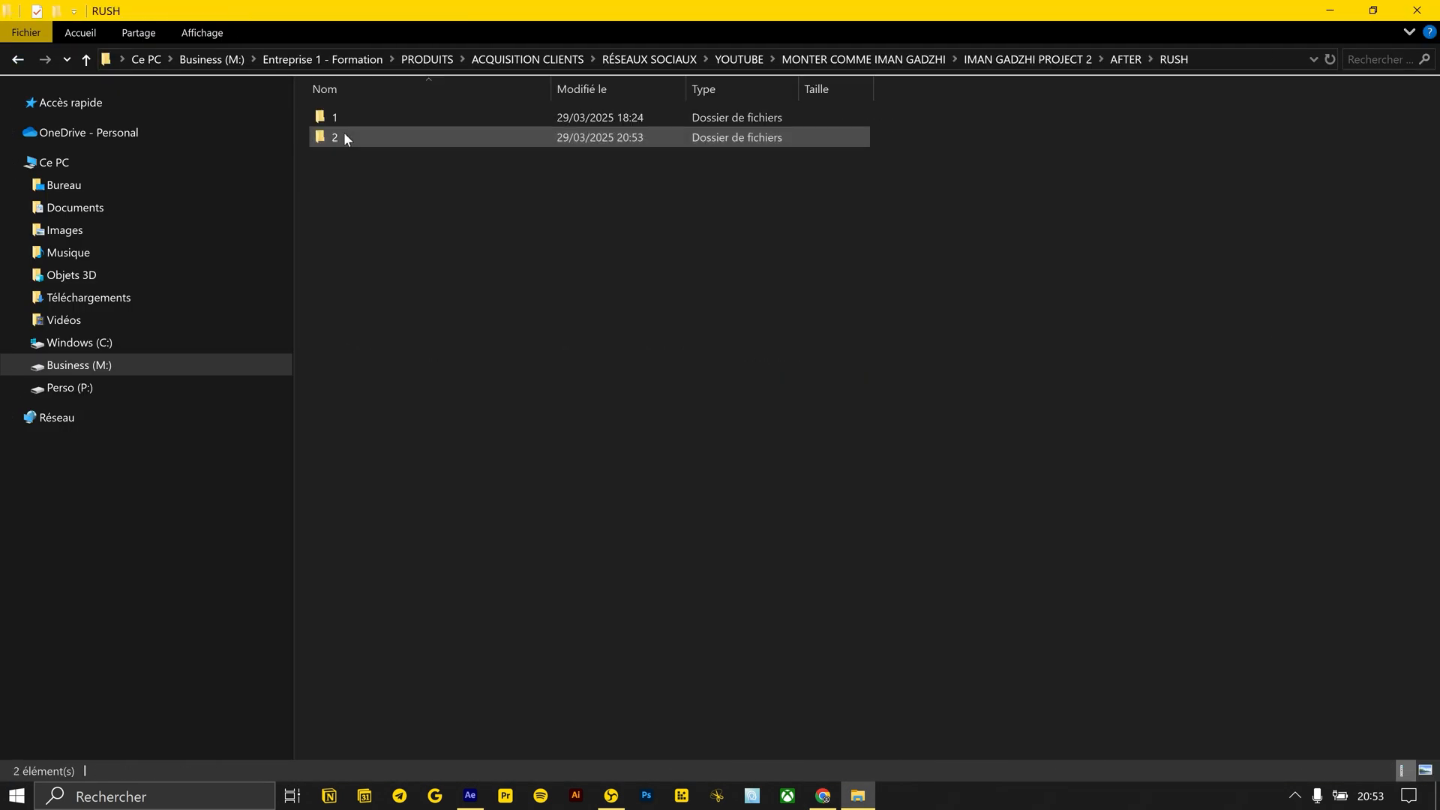
pyautogui.doubleClick(343, 137)
pyautogui.click(357, 143)
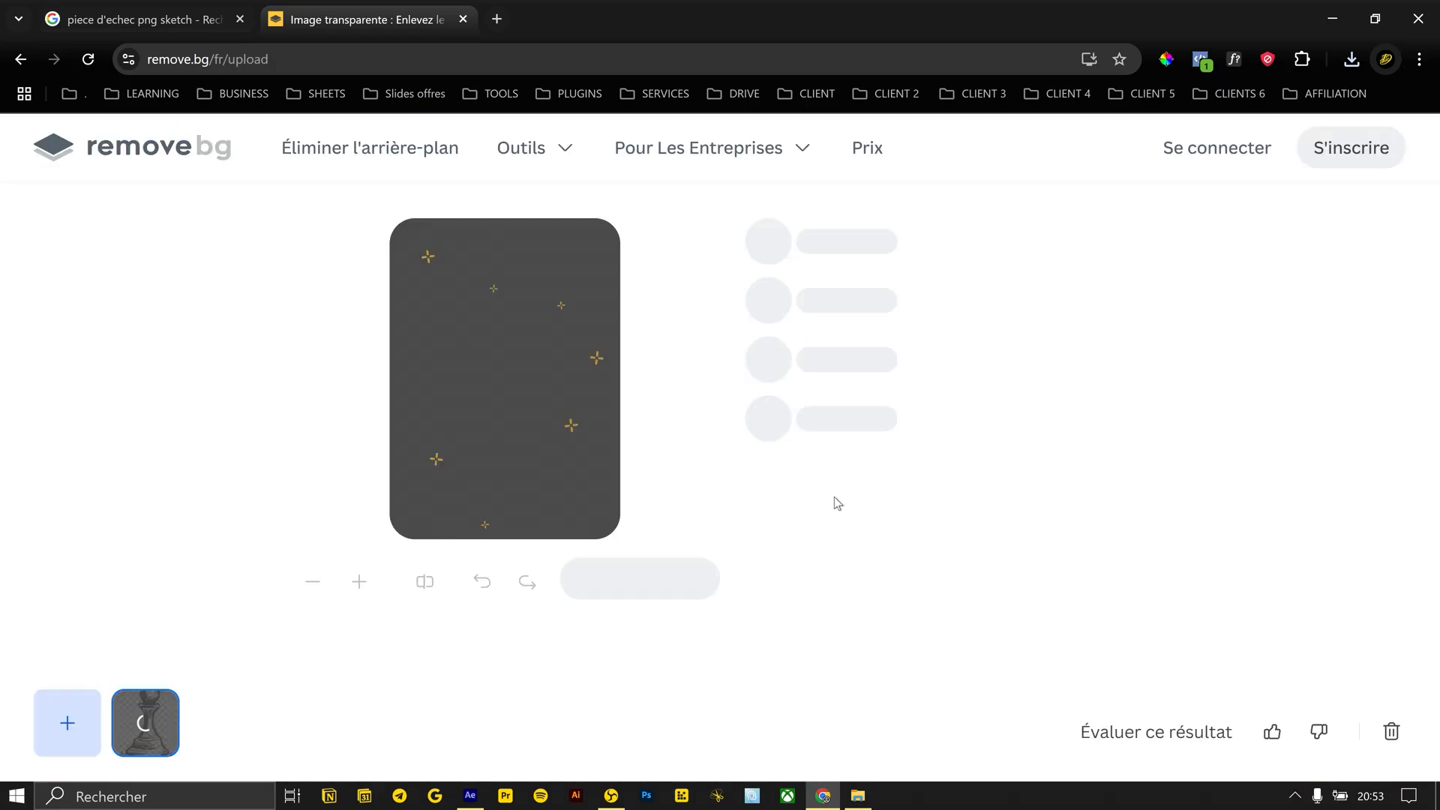
# Download the pawn cutout from remove.bg and bring 1-removebg-preview.png into the After Effects DENOVAN composition
pyautogui.click(638, 593)
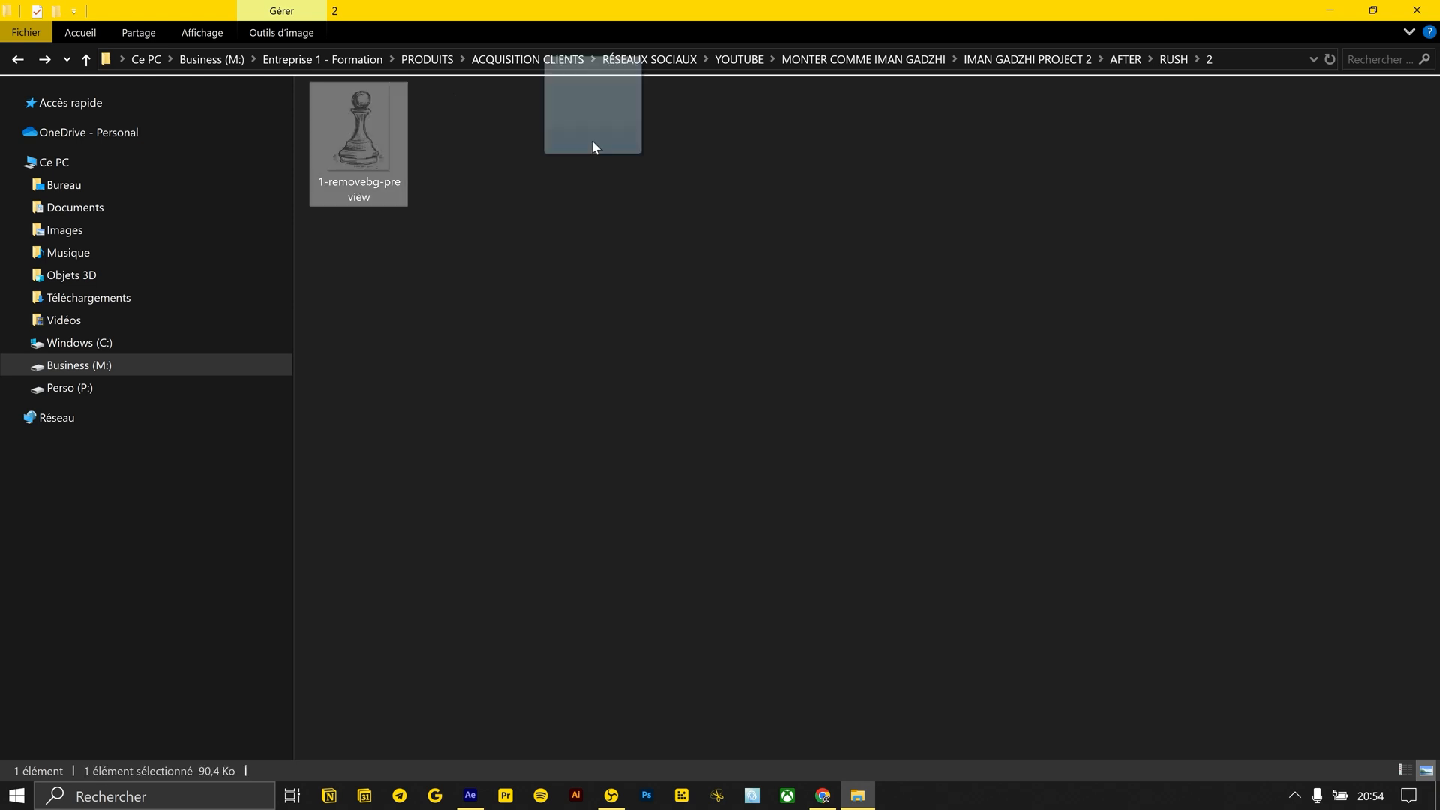
pyautogui.moveTo(592, 141); pyautogui.dragTo(731, 562)
pyautogui.hotkey('alt', 'Tab')
pyautogui.click(731, 581)
# Scale the 1-removebg-preview.png pawn layer to 90%
pyautogui.click(235, 520)
pyautogui.press('s')
pyautogui.moveTo(286, 535); pyautogui.dragTo(278, 535)
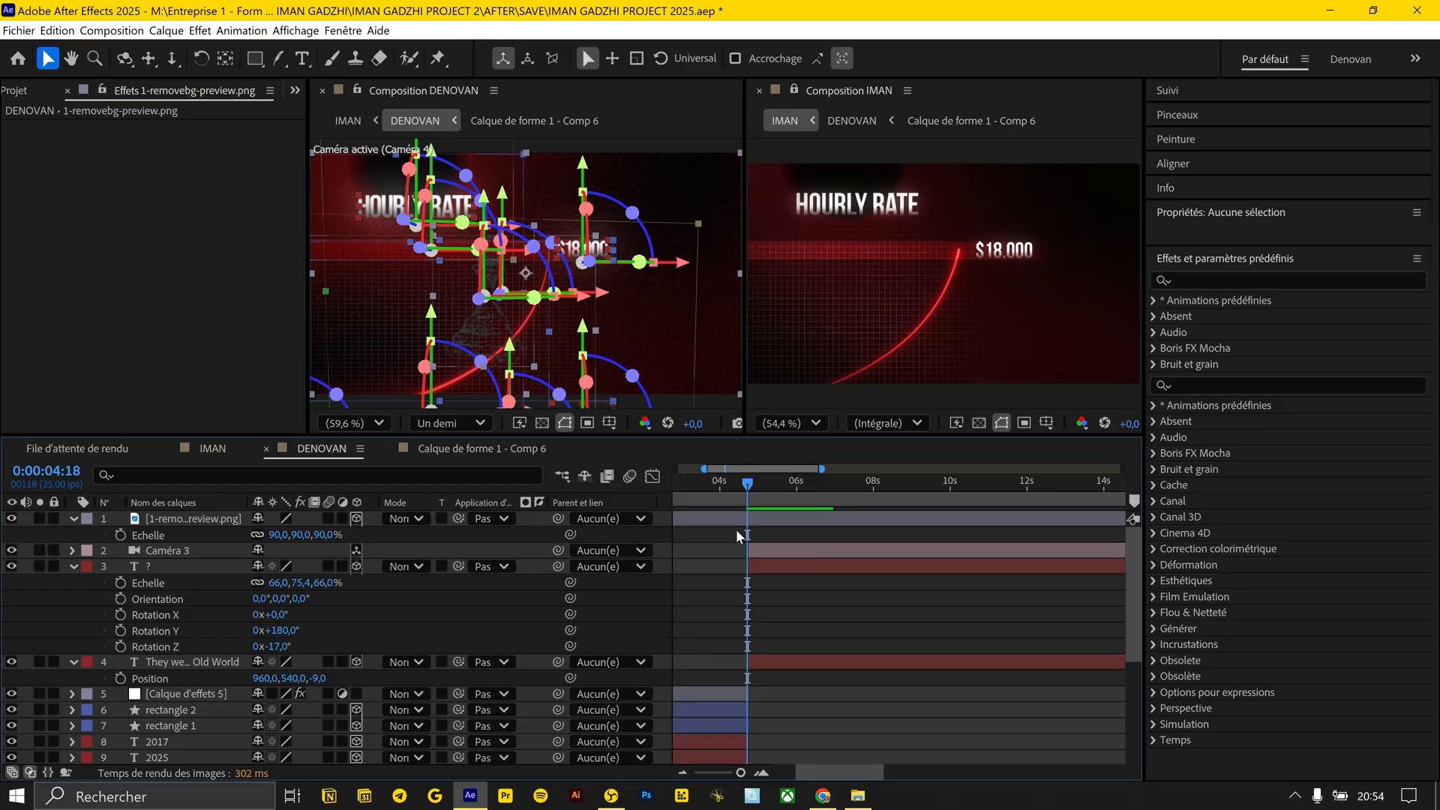
pyautogui.click(736, 529)
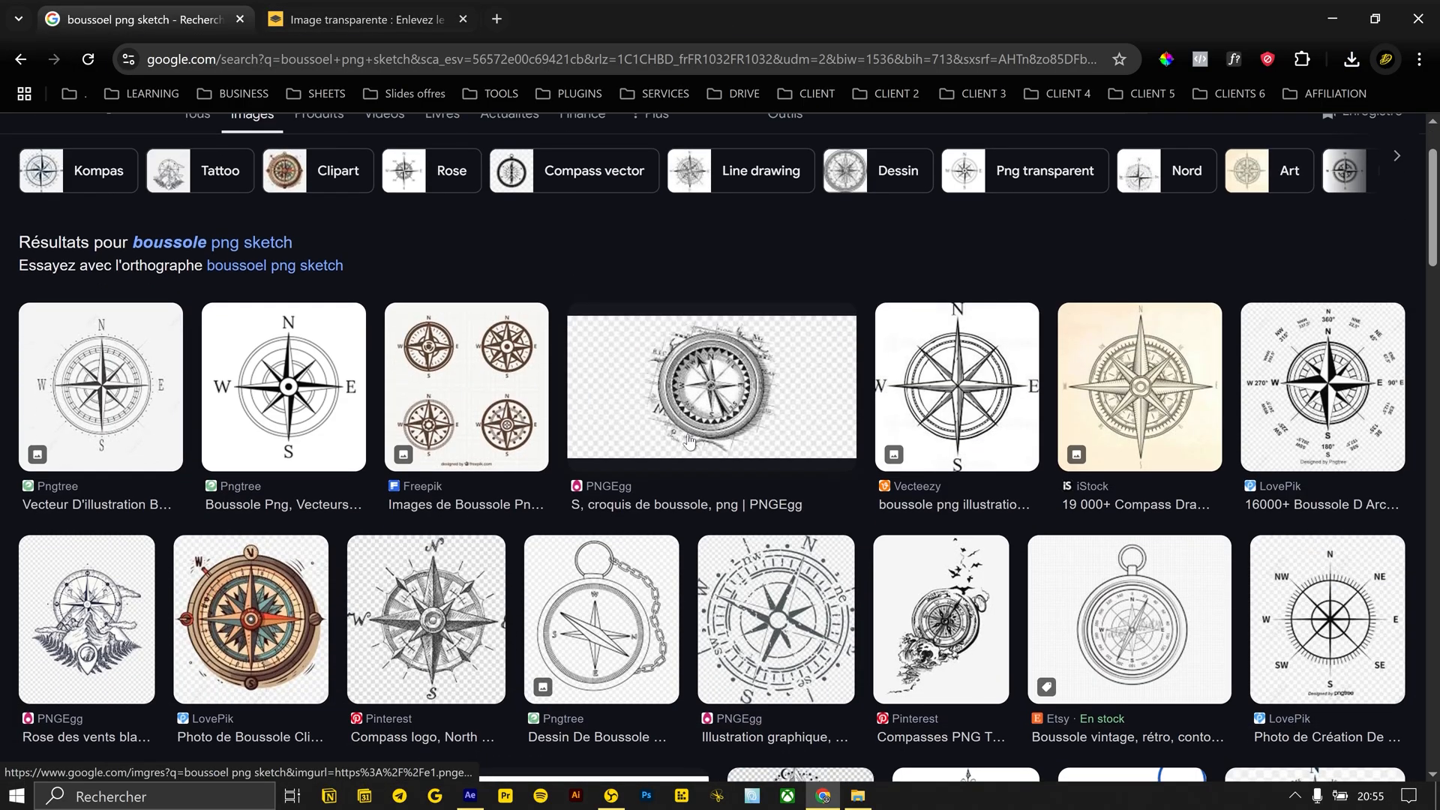
# Browse the Google Images compass sketch results and preview the PNGEgg compass drawing
pyautogui.scroll(-2, 897, 368)
pyautogui.scroll(-2, 898, 368)
pyautogui.click(713, 233)
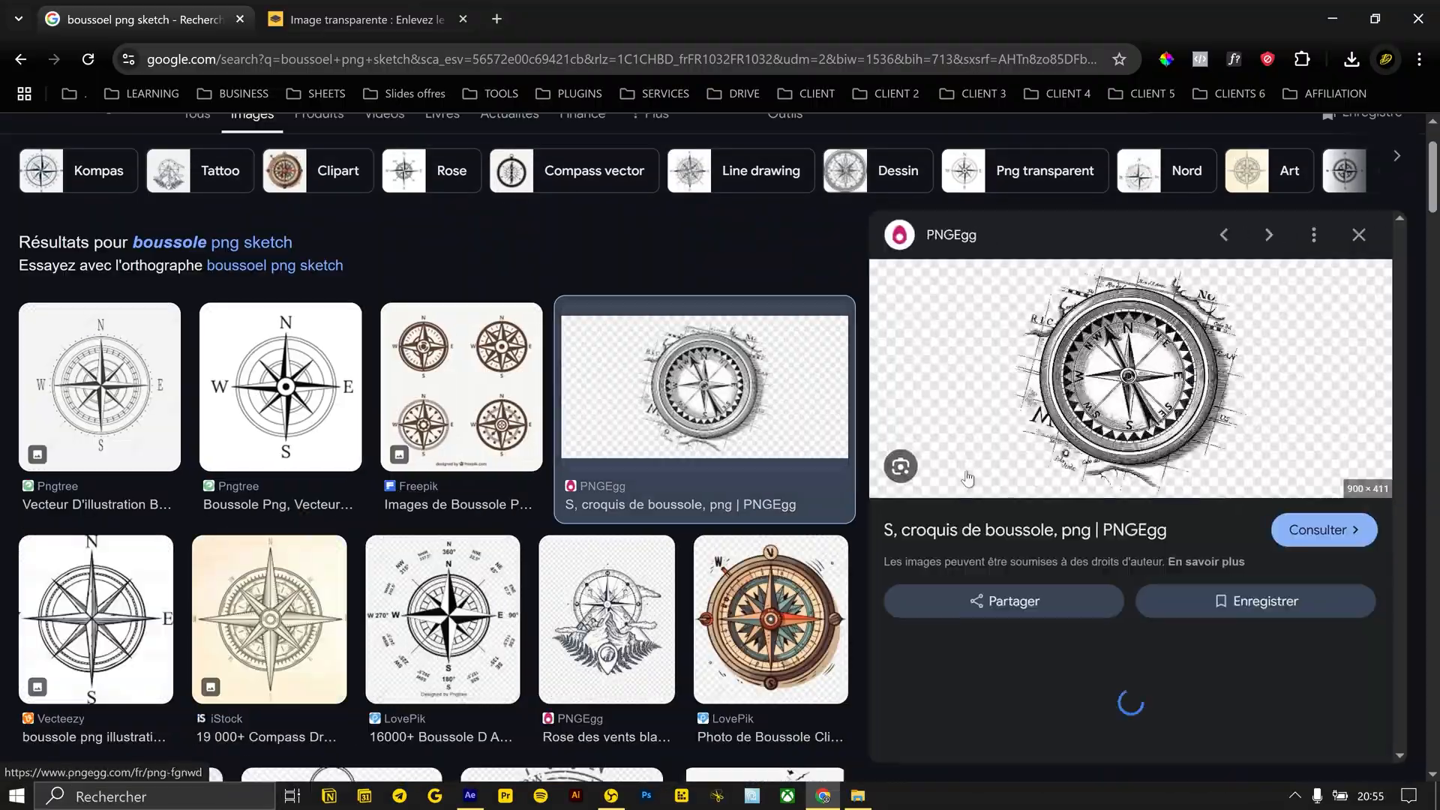
pyautogui.scroll(-5, 1006, 418)
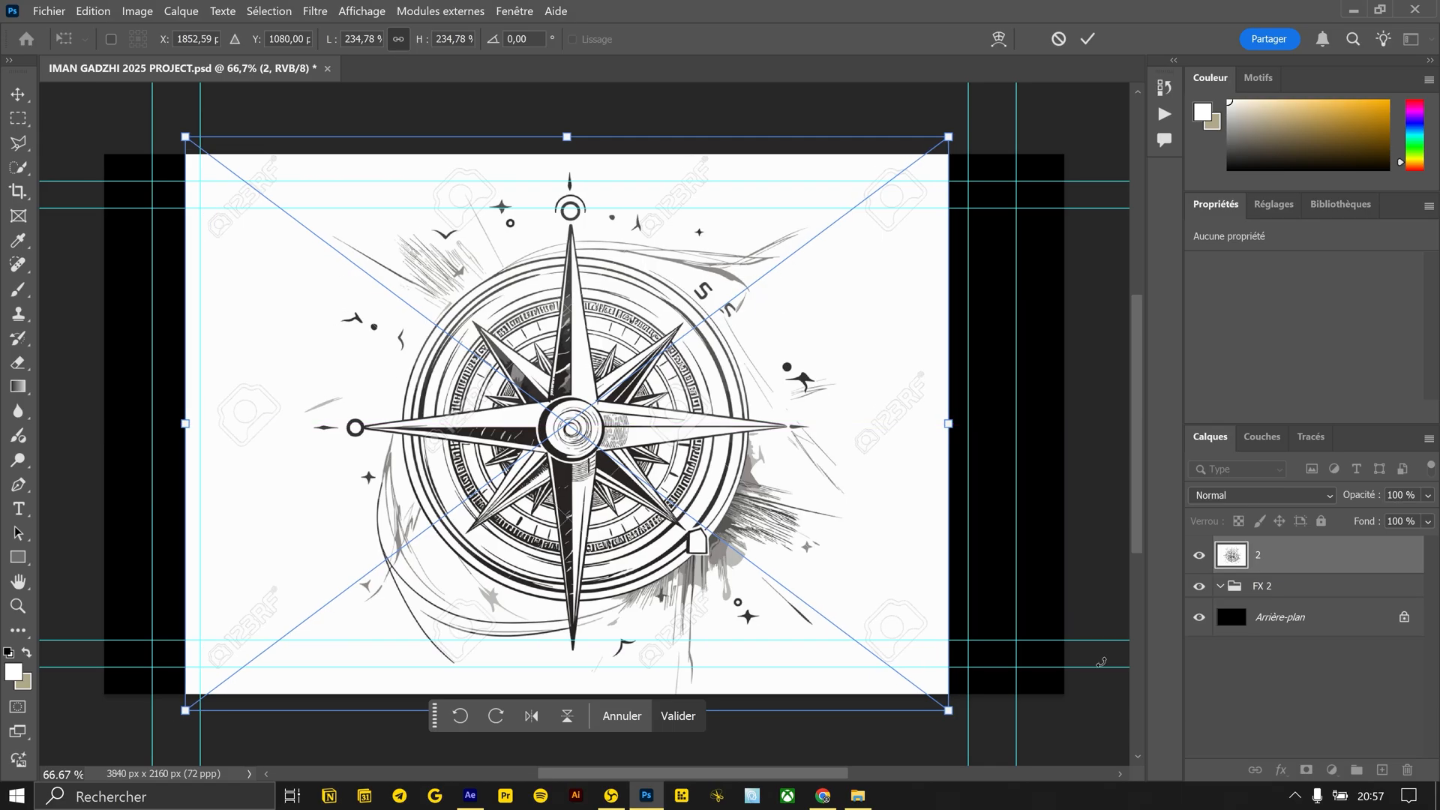
# Place compass image 2 in the Photoshop project and hide its white background by lowering the active layer's Blend If white limit to 63
pyautogui.press('Return')
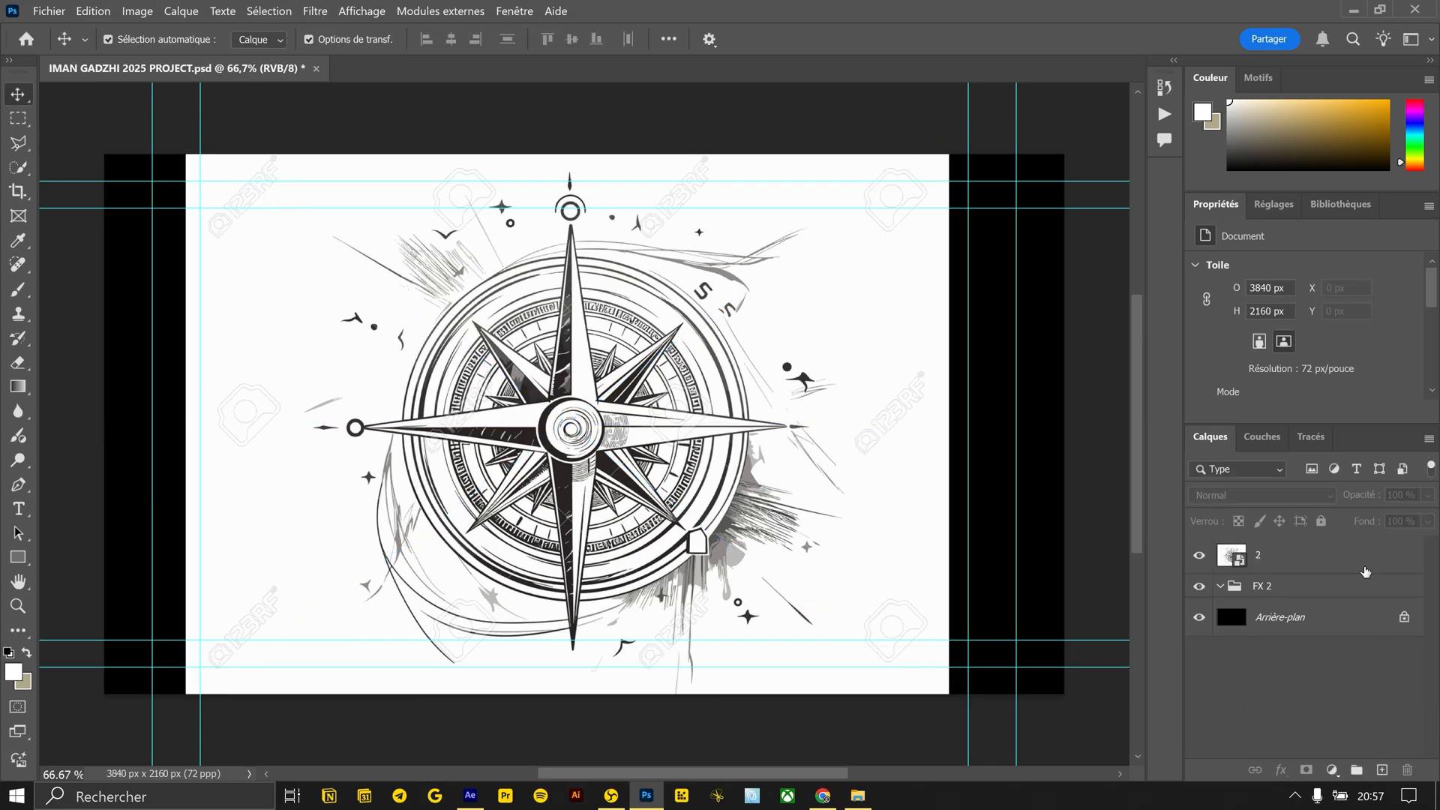
pyautogui.doubleClick(1387, 553)
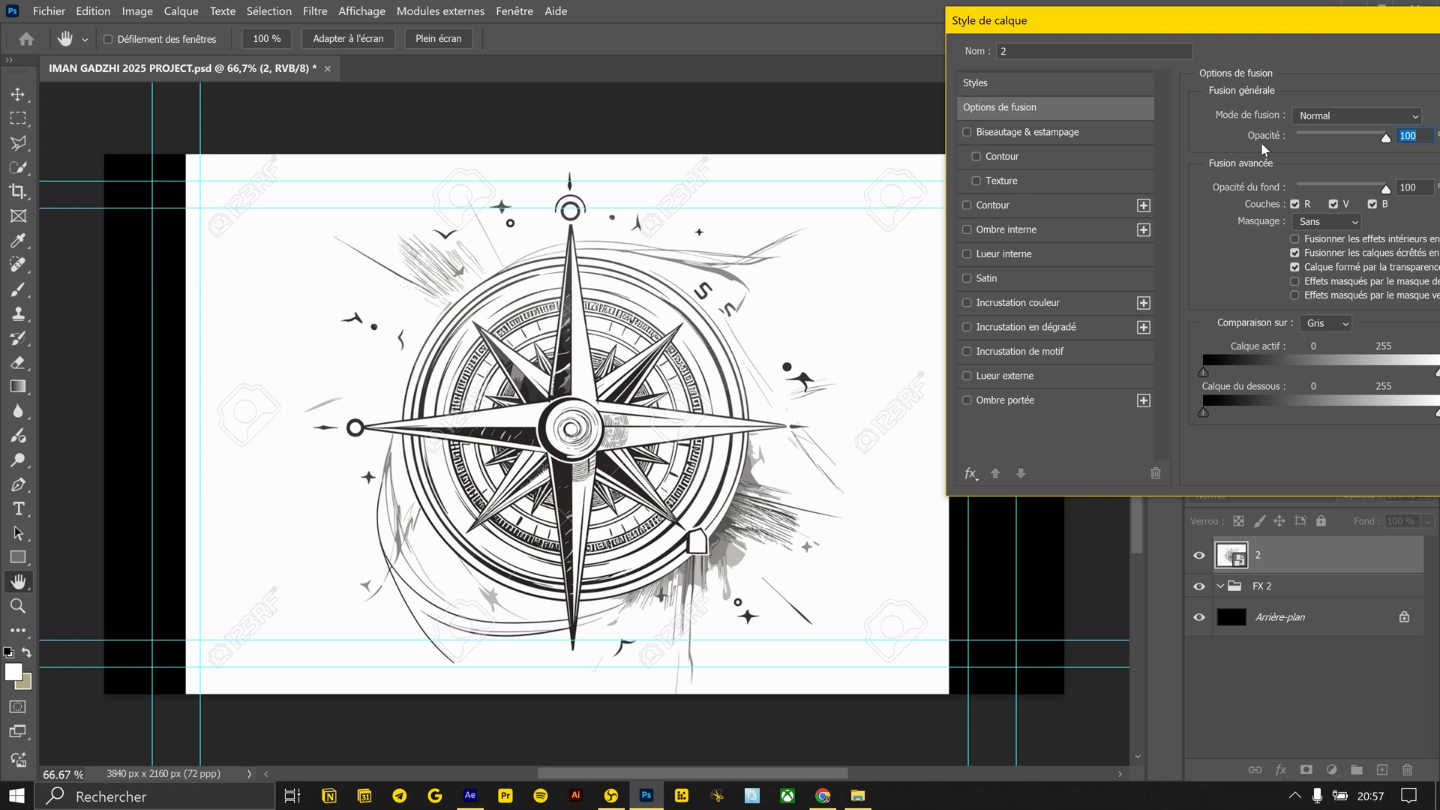
pyautogui.moveTo(1361, 365); pyautogui.dragTo(1175, 333)
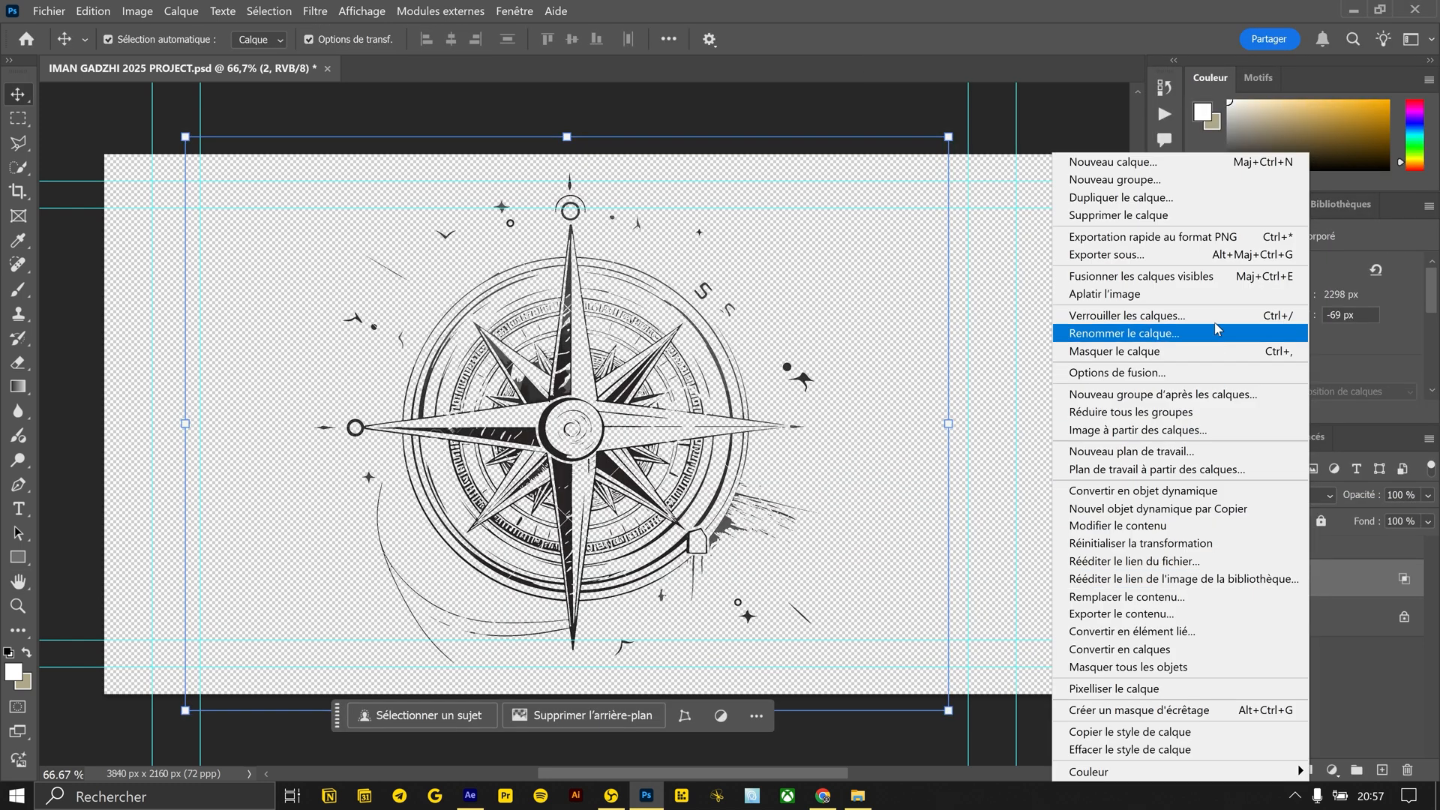
pyautogui.click(1148, 233)
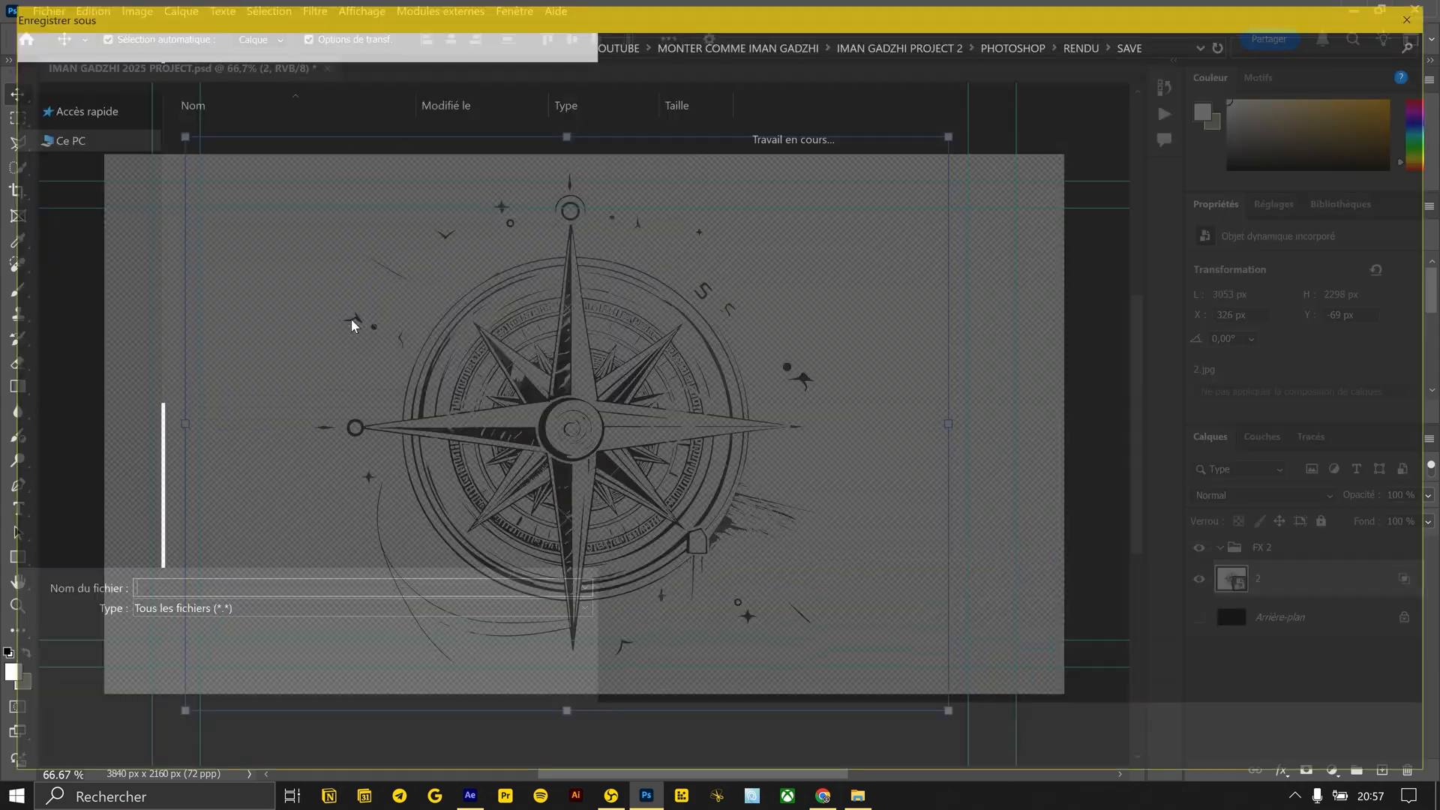
# Leave the Photoshop export and bring the compass image 2.jpg.png into the After Effects DENOVAN composition
pyautogui.press('Escape')
pyautogui.hotkey('alt', 'Tab')
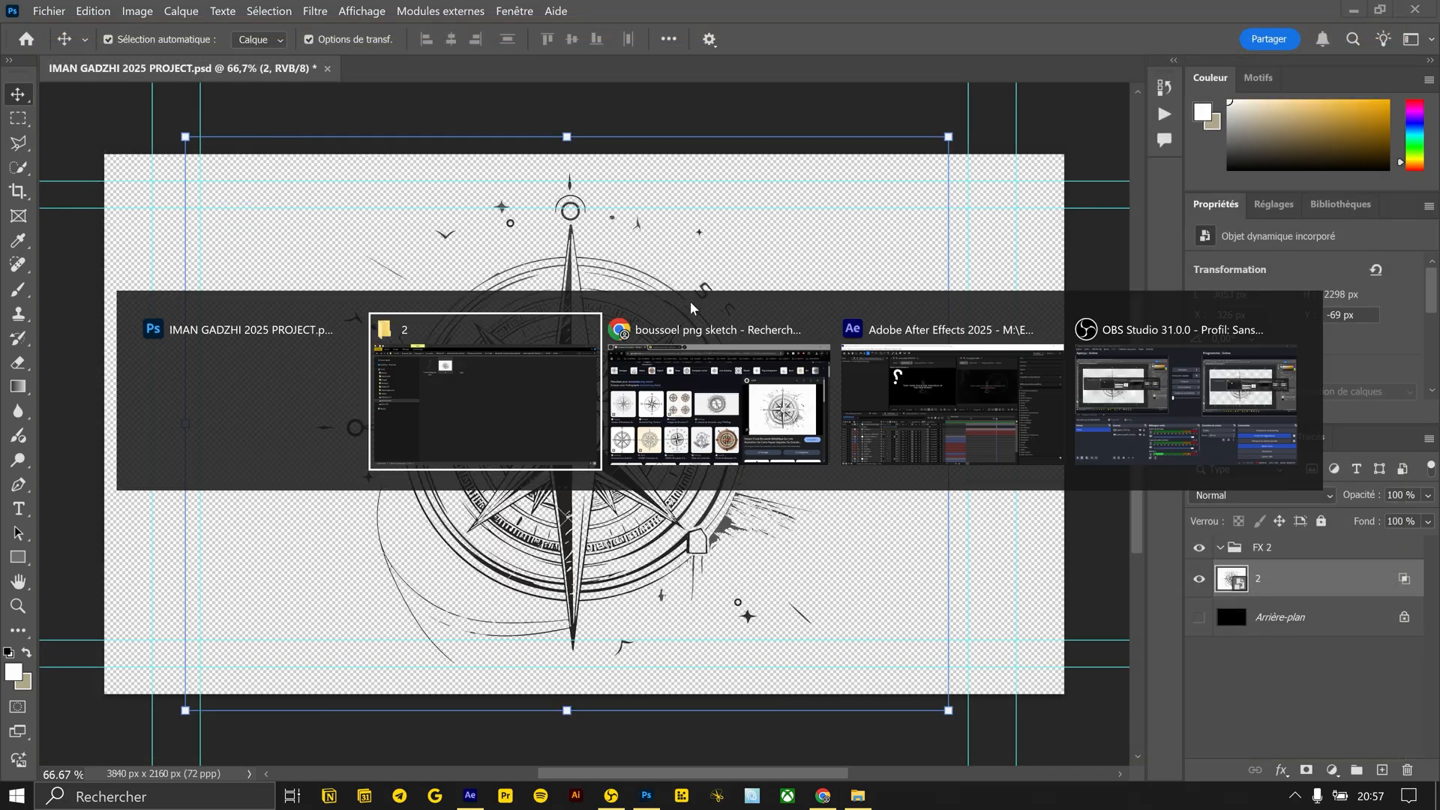
pyautogui.hotkey('alt', 'Tab')
pyautogui.hotkey('alt', 'Tab')
pyautogui.hotkey('alt', 'Tab')
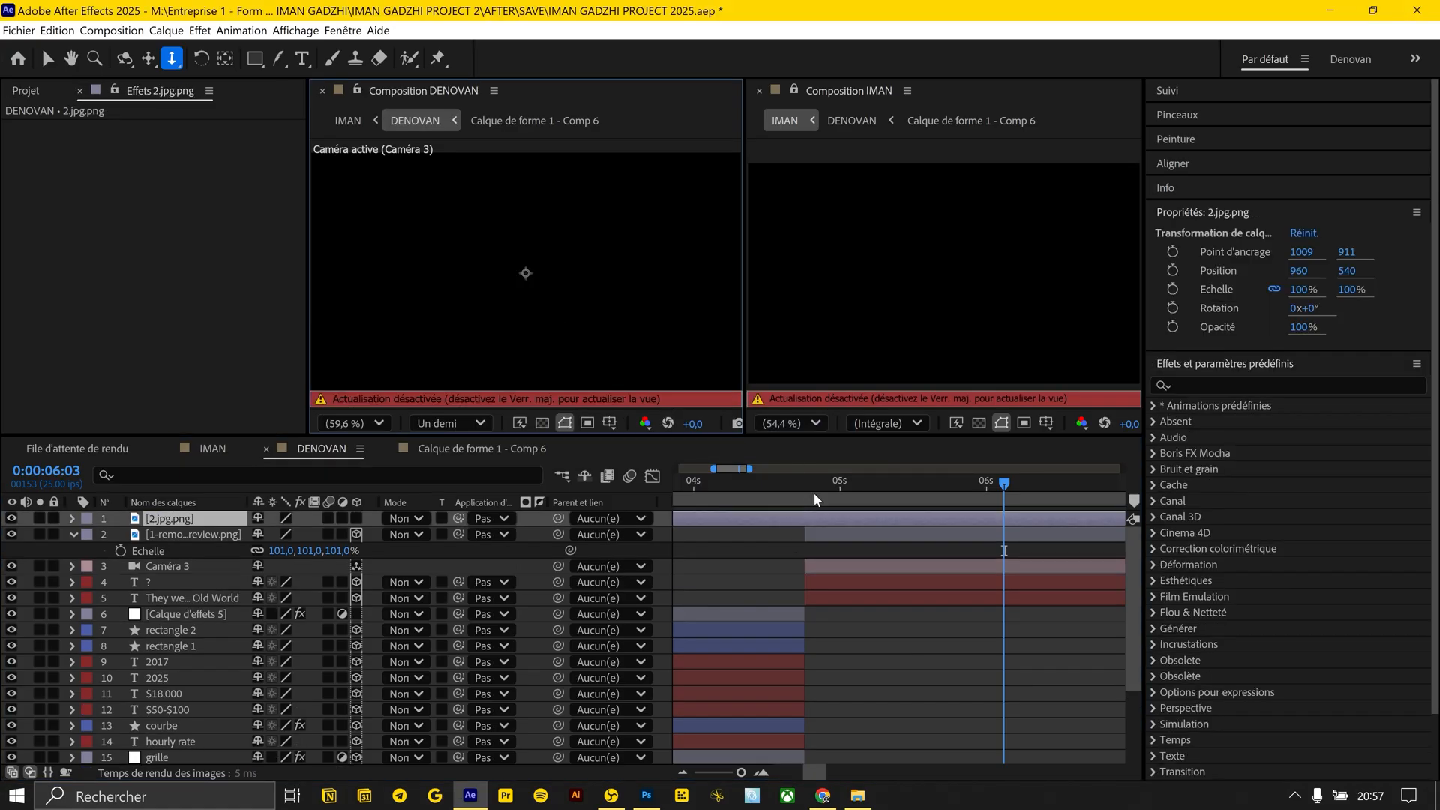
# Make the compass layer 3D, trim its start to the title's start, scale it to 41% and move it right of the title
pyautogui.press('capslock')
pyautogui.click(356, 518)
pyautogui.click(805, 483)
pyautogui.hotkey('alt', '[')
pyautogui.press('s')
pyautogui.press('v')
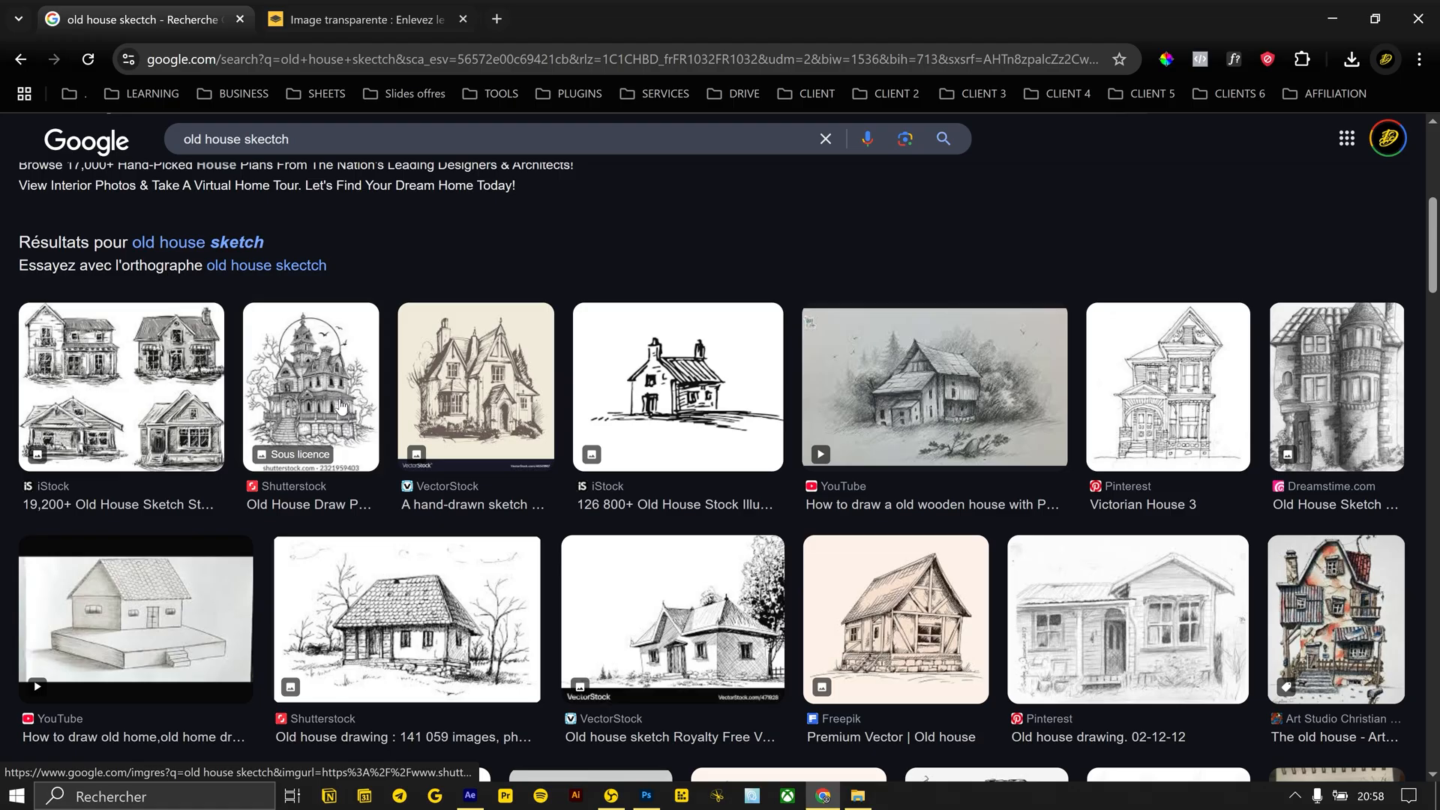
# Pick a house drawing from the "old house skectch png" image results and save it as 3 in the RUSH\2 folder
pyautogui.scroll(-5, 406, 471)
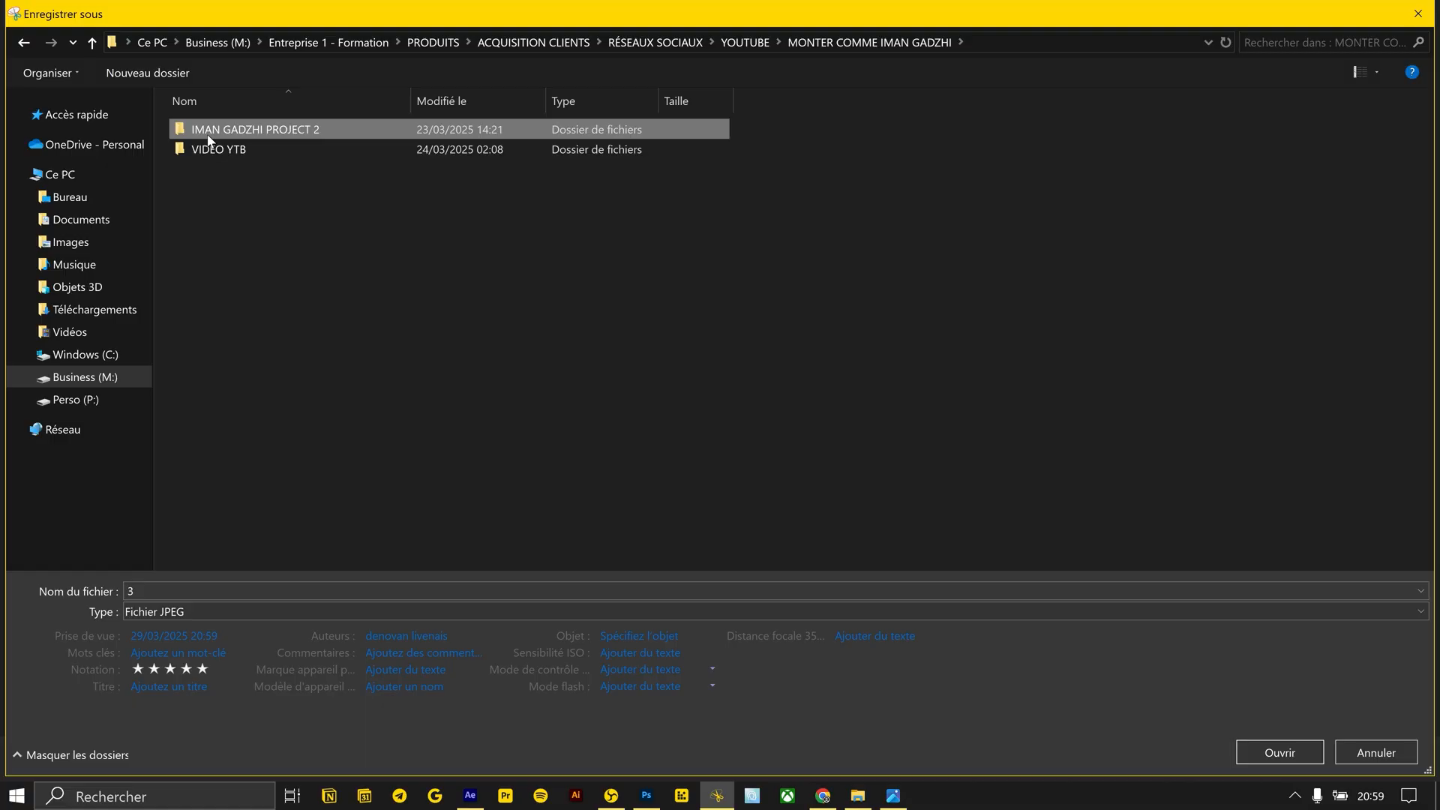
pyautogui.click(23, 47)
pyautogui.doubleClick(219, 148)
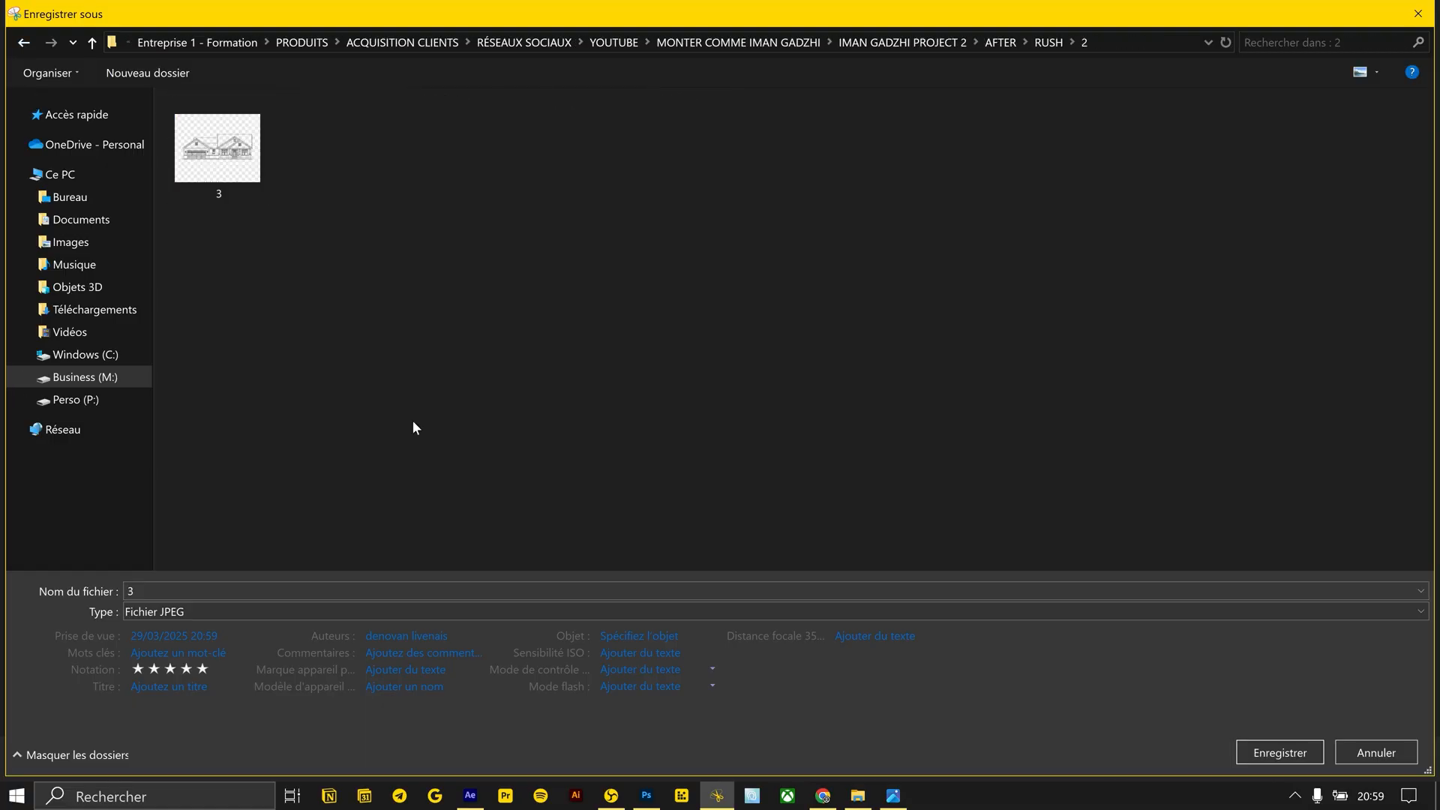
pyautogui.press('Return')
# Place house image 3 in the Photoshop project above the compass and open its layer style settings
pyautogui.click(682, 402)
pyautogui.hotkey('alt', 'Tab')
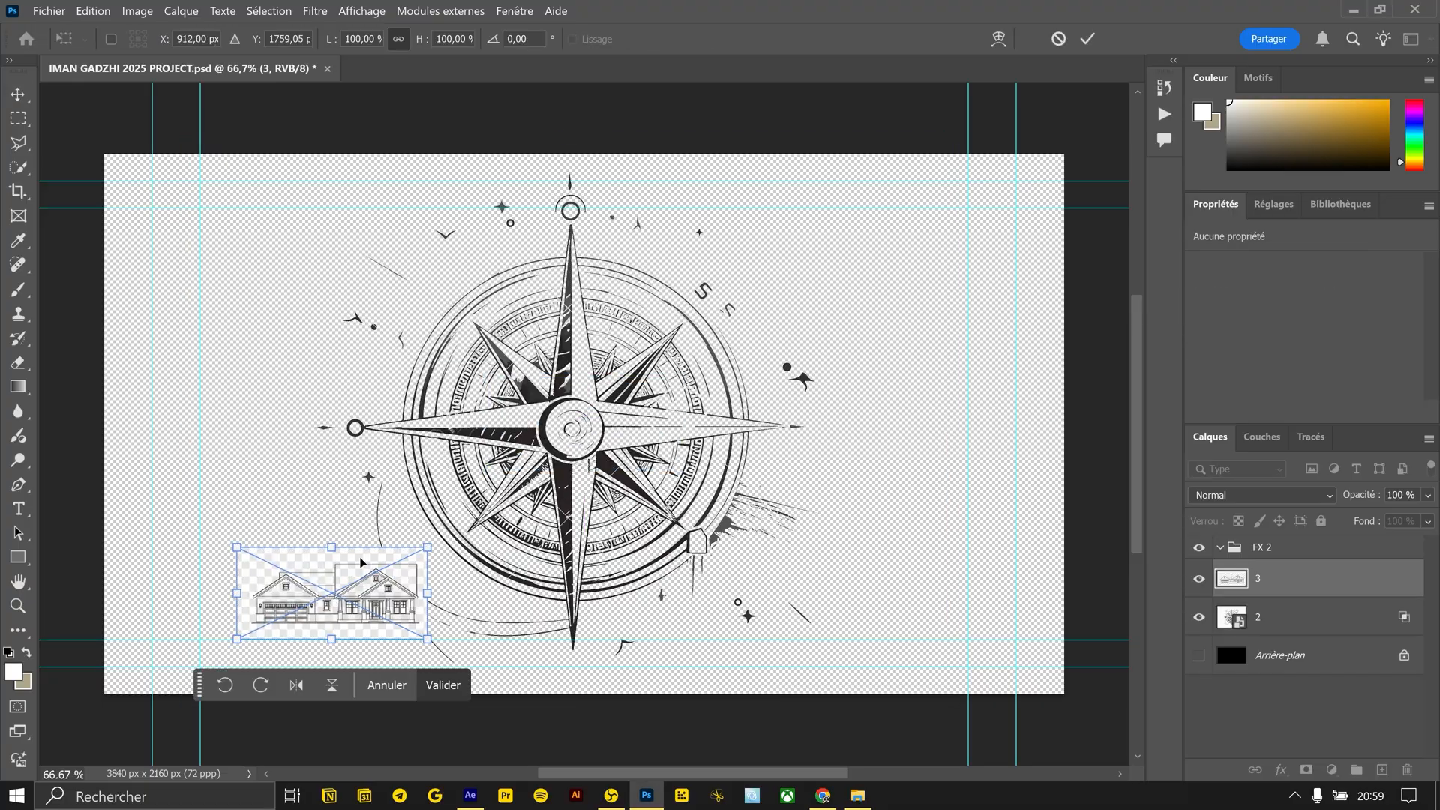
pyautogui.doubleClick(1312, 579)
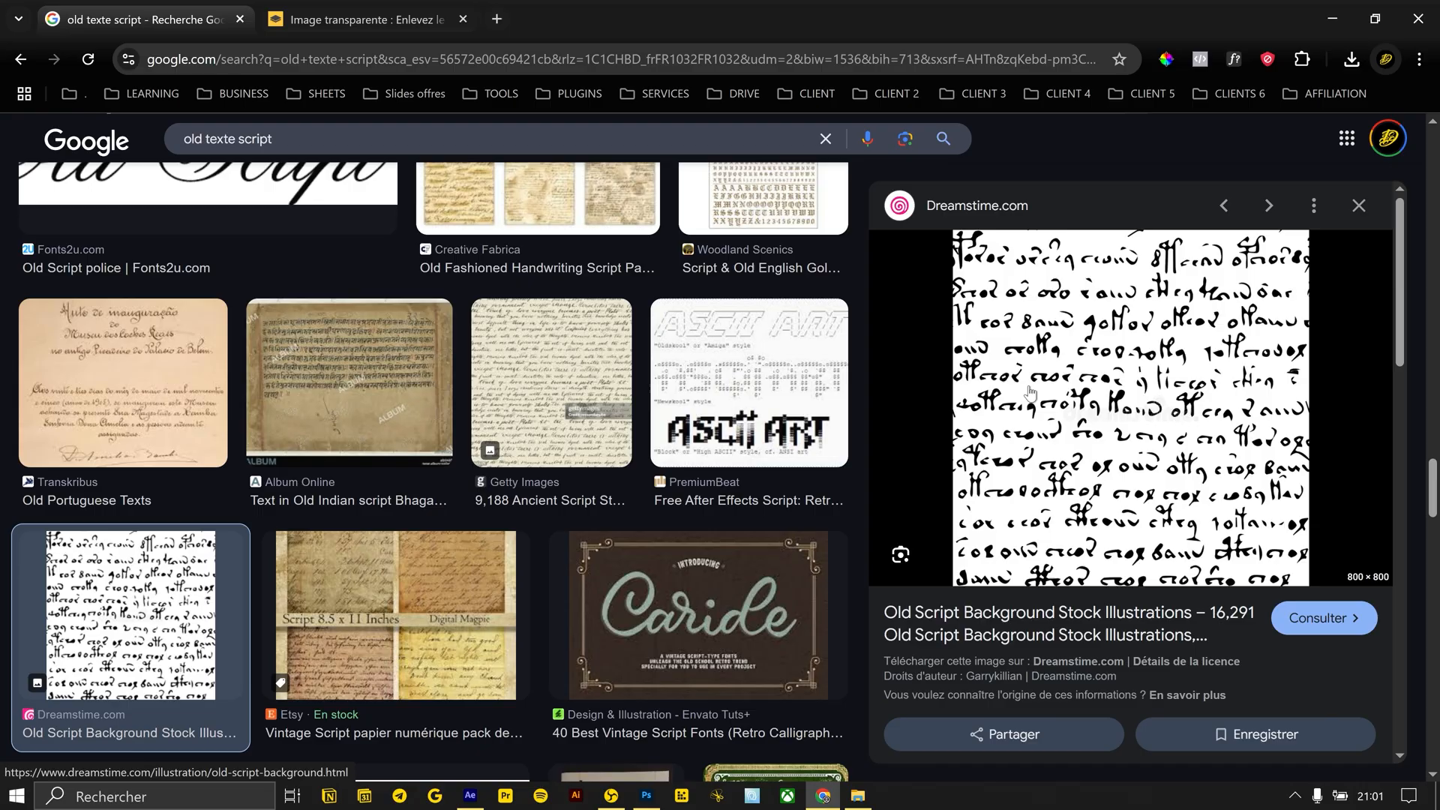
pyautogui.scroll(-5, 1030, 391)
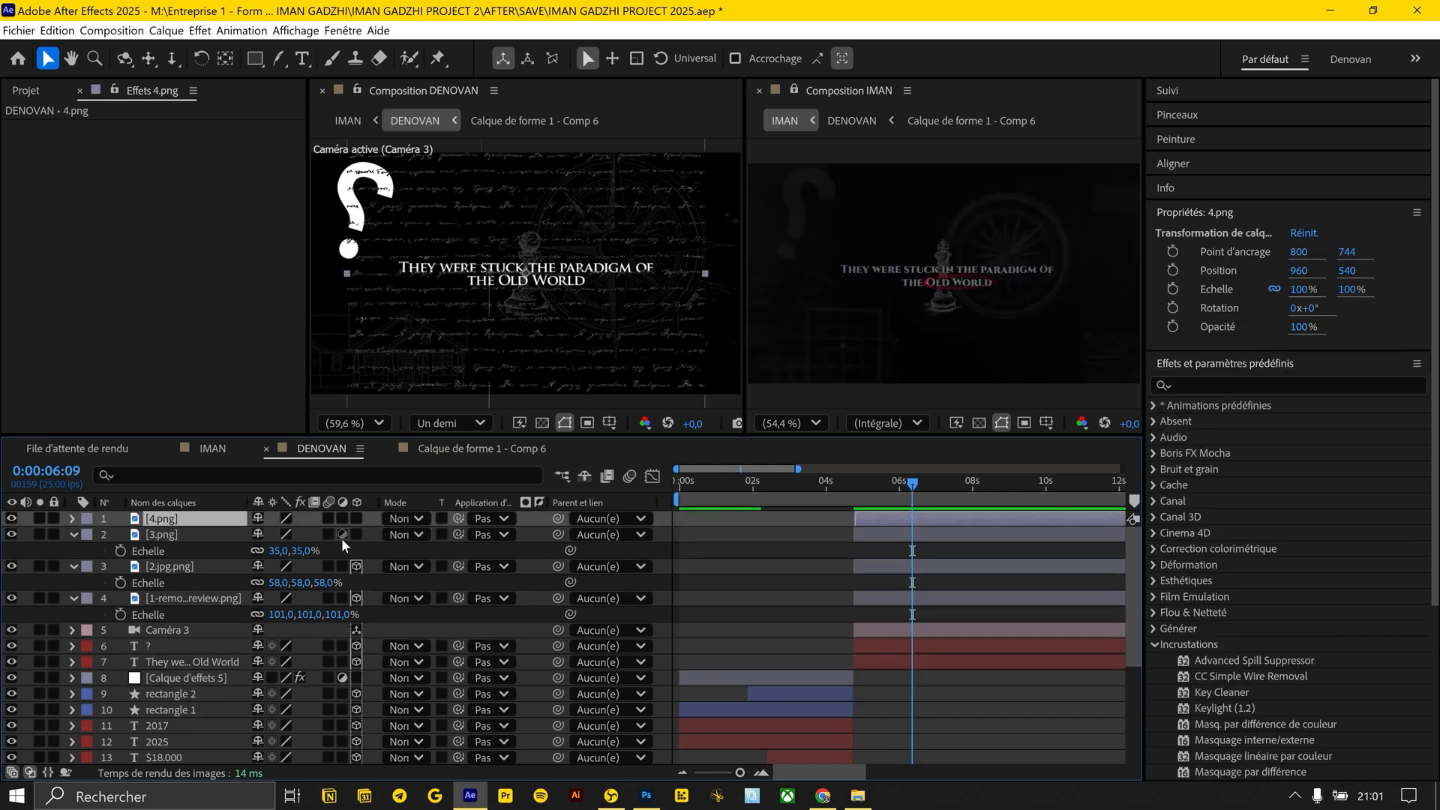
pyautogui.moveTo(905, 484); pyautogui.dragTo(958, 486)
pyautogui.moveTo(906, 484)
pyautogui.mouseDown()
pyautogui.moveTo(1043, 489)
pyautogui.moveTo(910, 488)
pyautogui.mouseUp()
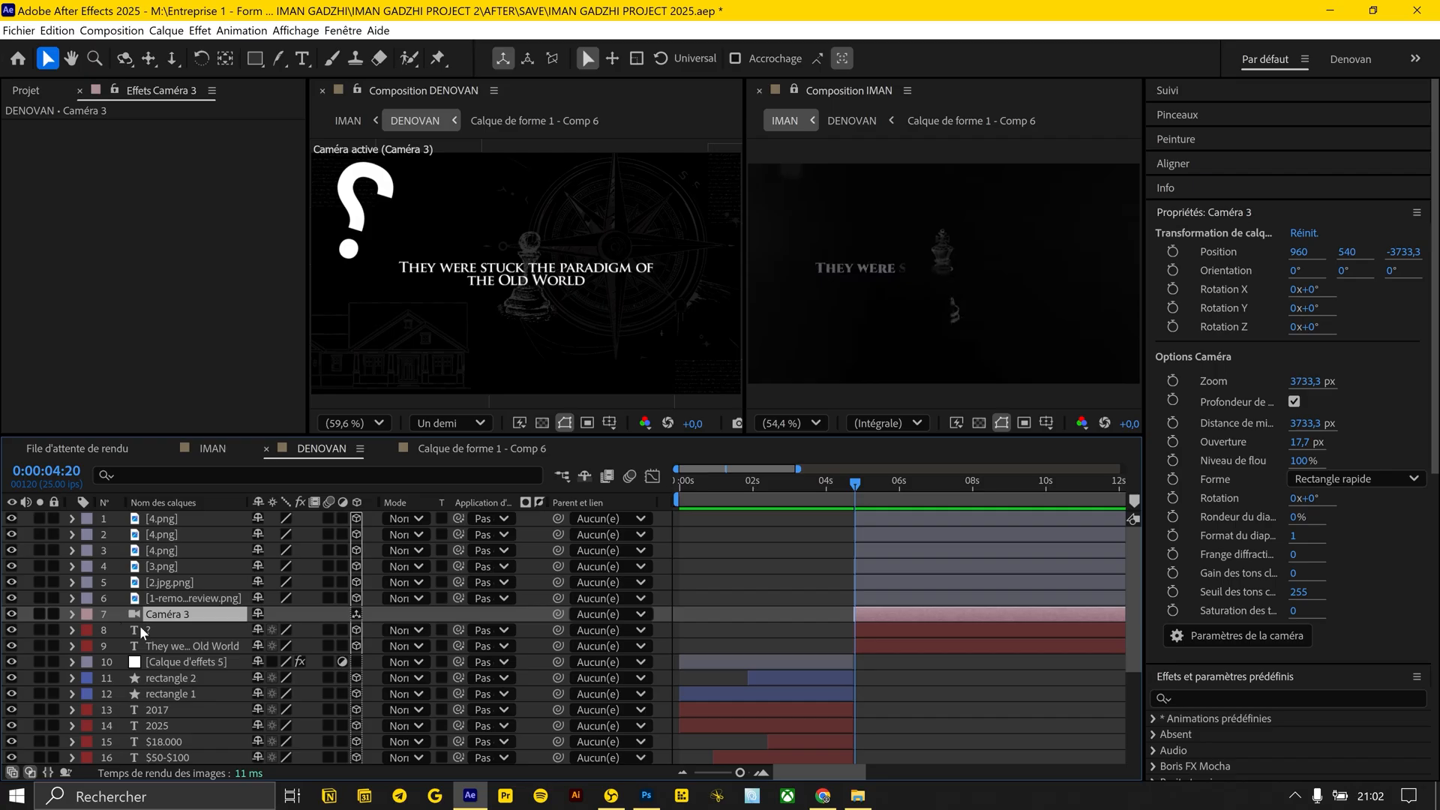
# Keyframe Camera 3's Position and Rotation Z at 0:00:04:20, deleting the extra Orientation, Rotation X and Rotation Y keyframes
pyautogui.press('p')
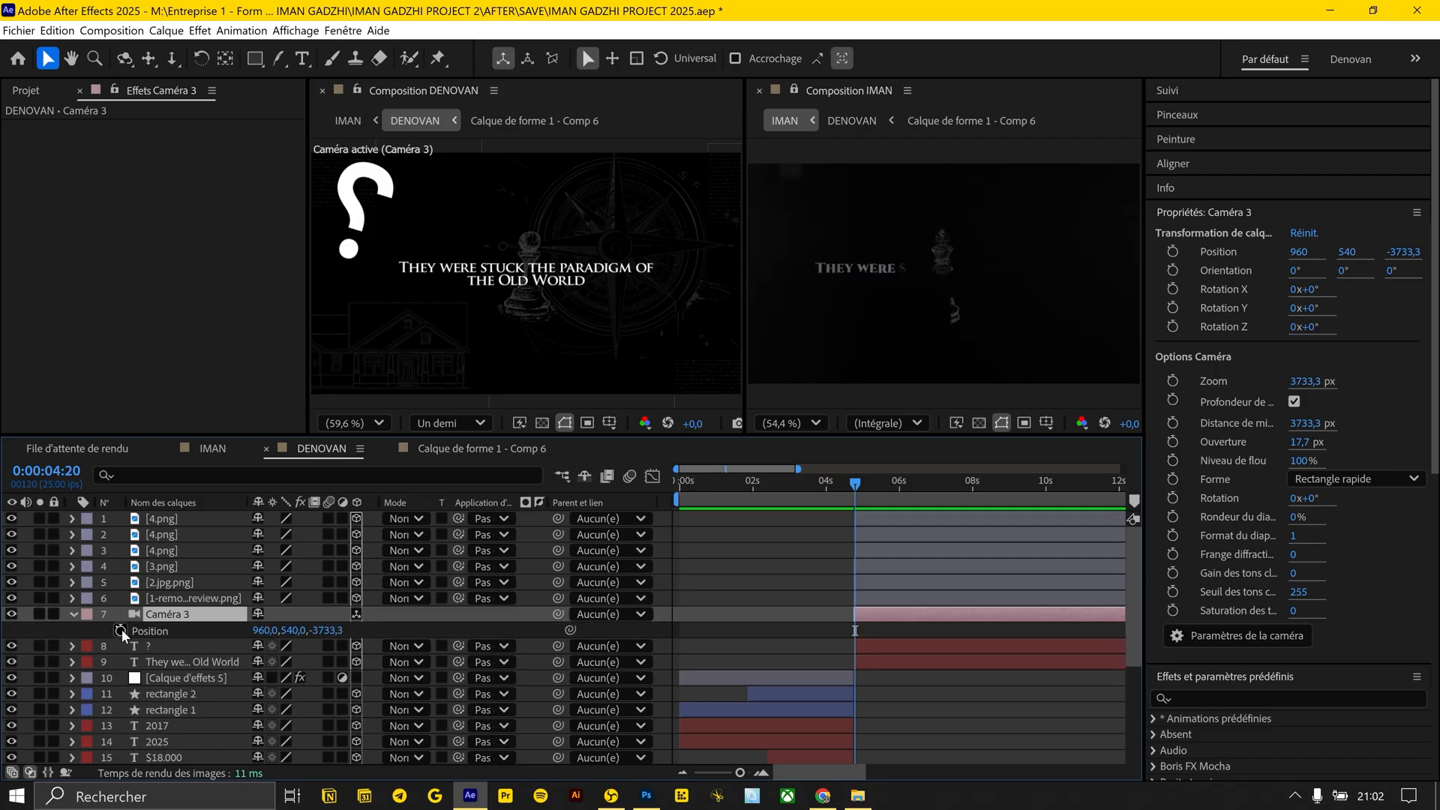
pyautogui.hotkey('shift', 'r')
pyautogui.moveTo(120, 646); pyautogui.dragTo(119, 694)
pyautogui.click(900, 660)
pyautogui.moveTo(875, 647); pyautogui.dragTo(846, 686)
pyautogui.press('Delete')
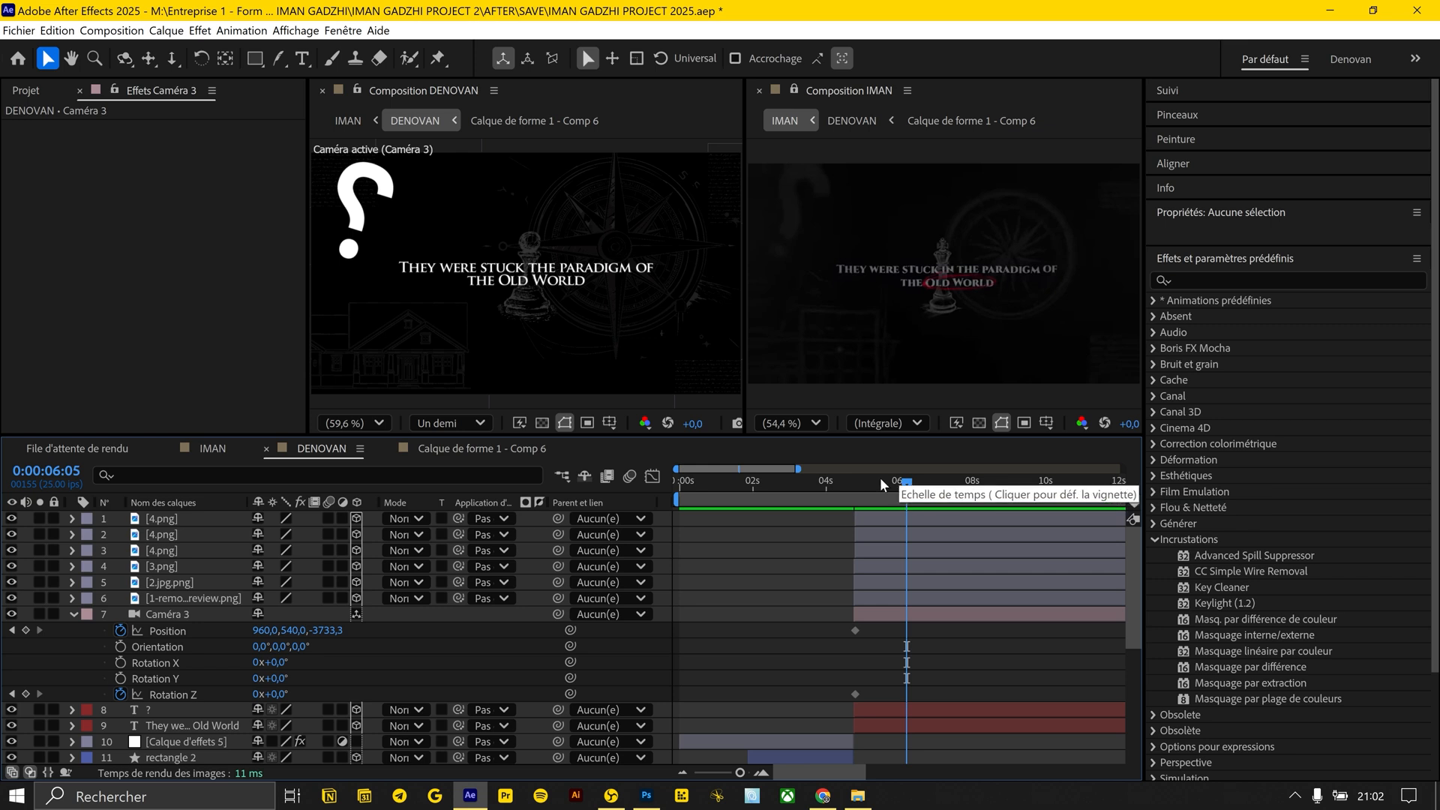
# Add a Camera 3 Position keyframe at 0:00:07:19 with the camera pulled back to Z -4822.3
pyautogui.press('pageup')
pyautogui.press('pageup')
pyautogui.press('pageup')
pyautogui.press('pageup')
pyautogui.moveTo(329, 630); pyautogui.dragTo(141, 638)
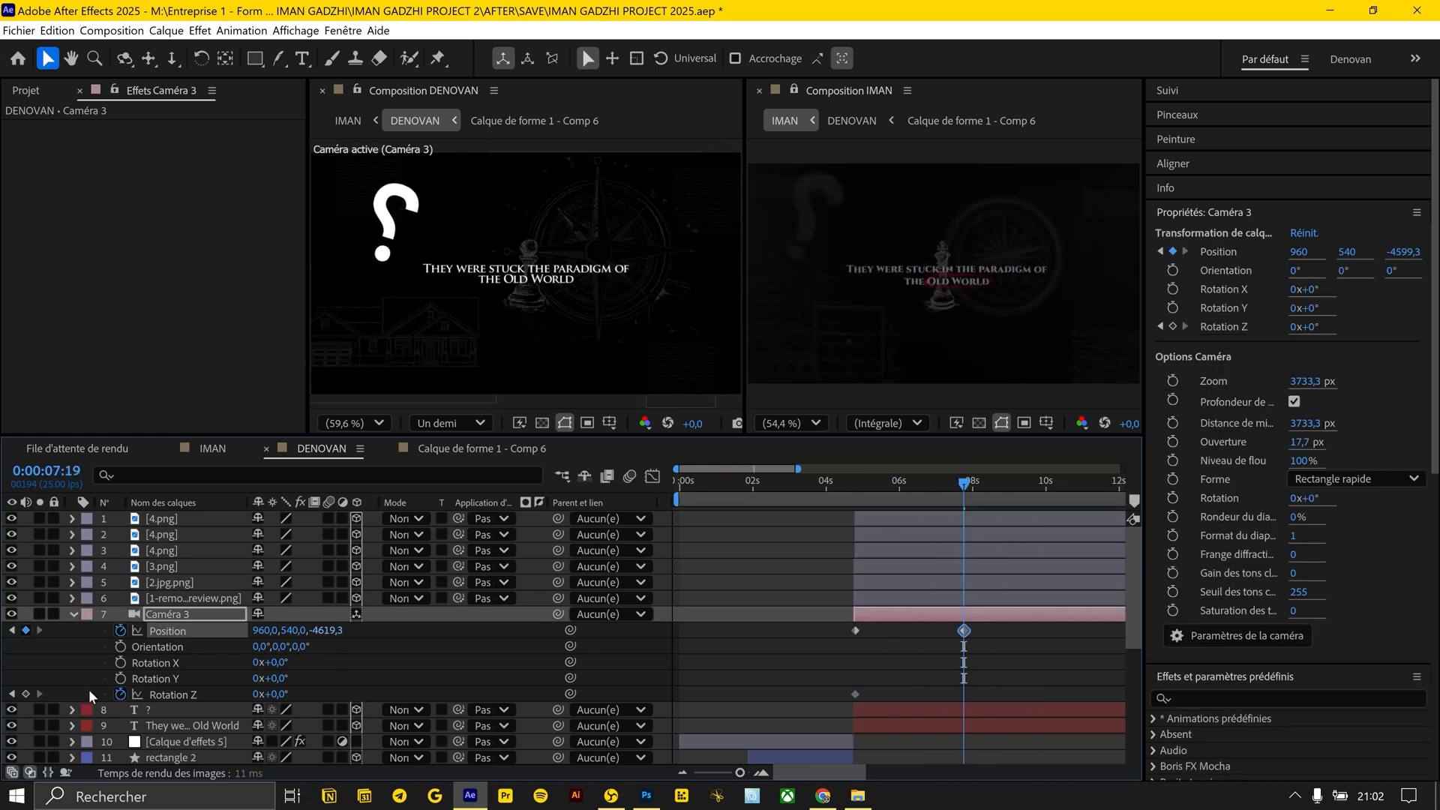
# Lower the question mark layer's opacity to 12%
pyautogui.moveTo(903, 484)
pyautogui.mouseDown()
pyautogui.moveTo(874, 484)
pyautogui.moveTo(905, 484)
pyautogui.mouseUp()
pyautogui.moveTo(257, 726); pyautogui.dragTo(180, 710)
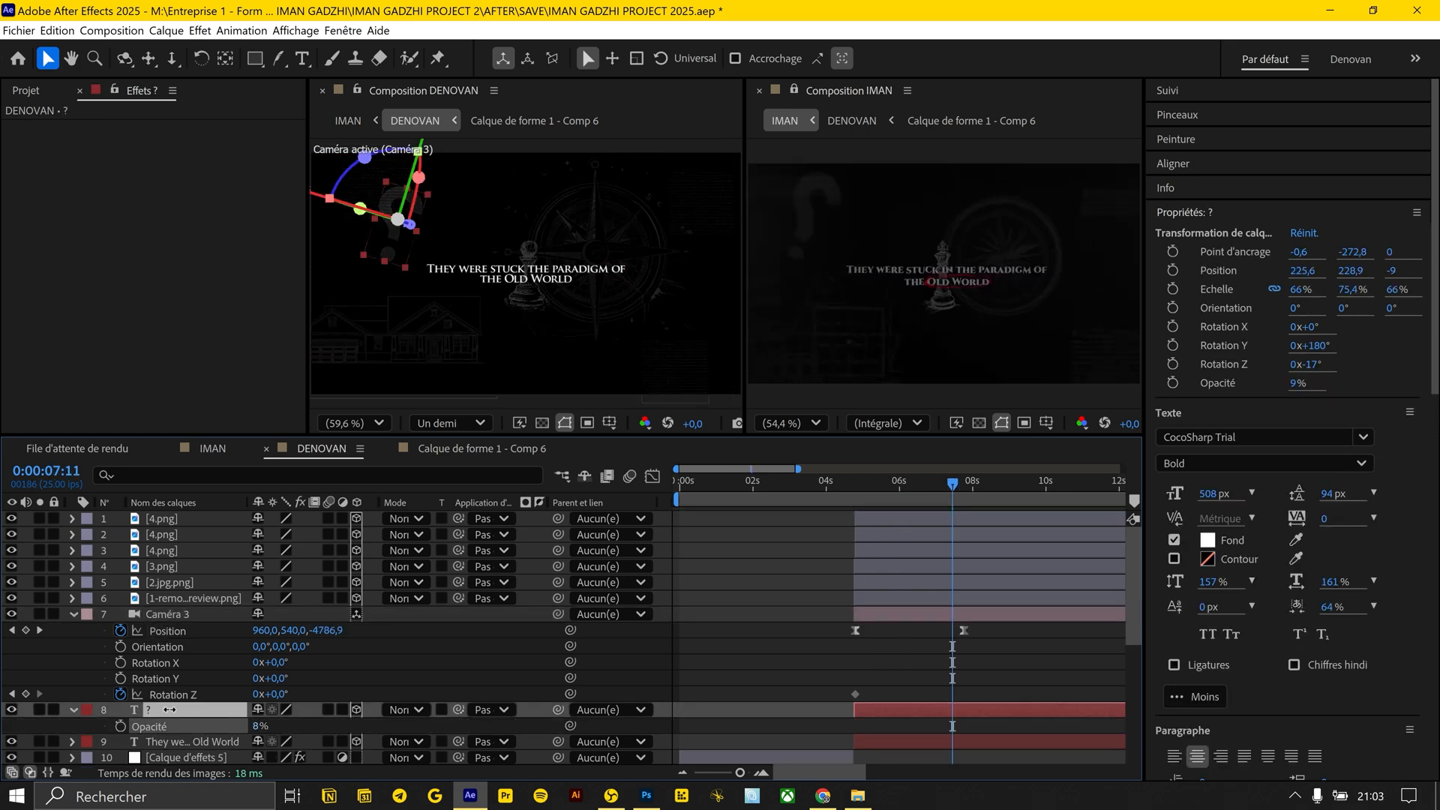
pyautogui.click(753, 604)
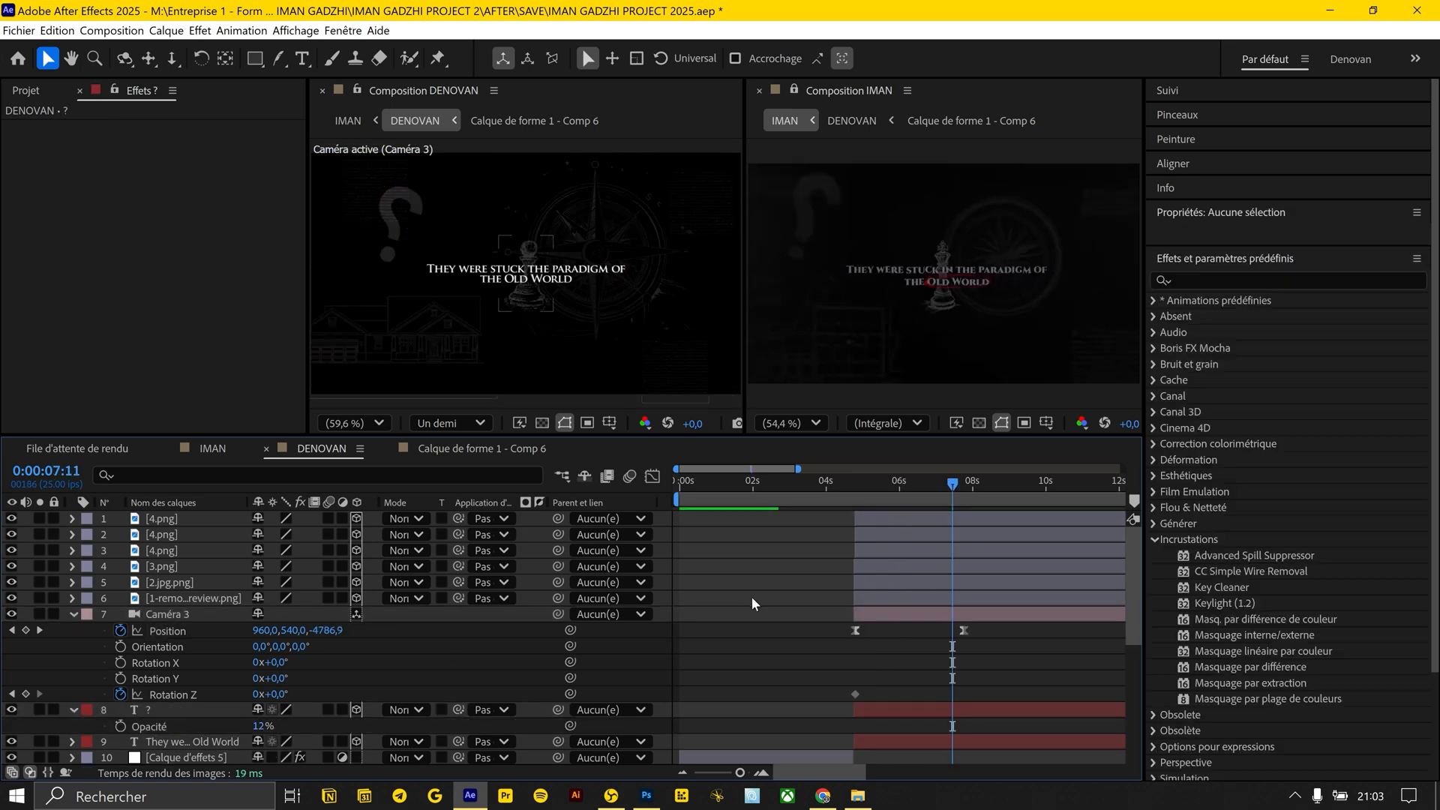
# Scale the compass image 2.jpg.png to 47% and the question mark layer's width to 97%
pyautogui.click(166, 582)
pyautogui.press('s')
pyautogui.click(162, 534)
pyautogui.click(149, 726)
pyautogui.press('s')
# Try to keyframe Camera 3's Rotation Z at 3° at 0:00:07:19
pyautogui.moveTo(281, 710); pyautogui.dragTo(296, 710)
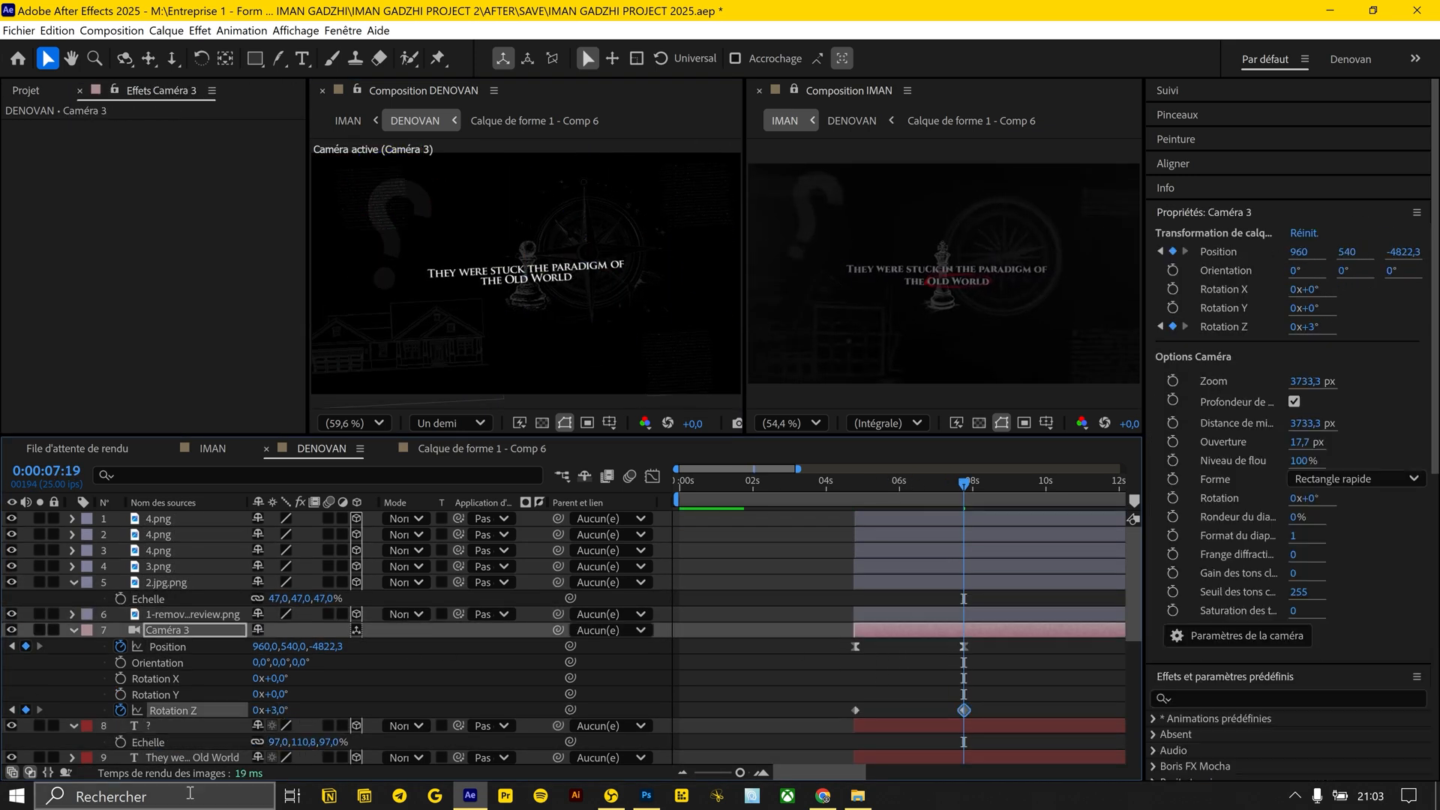
pyautogui.hotkey('ctrl', 'z')
pyautogui.click(192, 758)
pyautogui.scroll(-2, 193, 732)
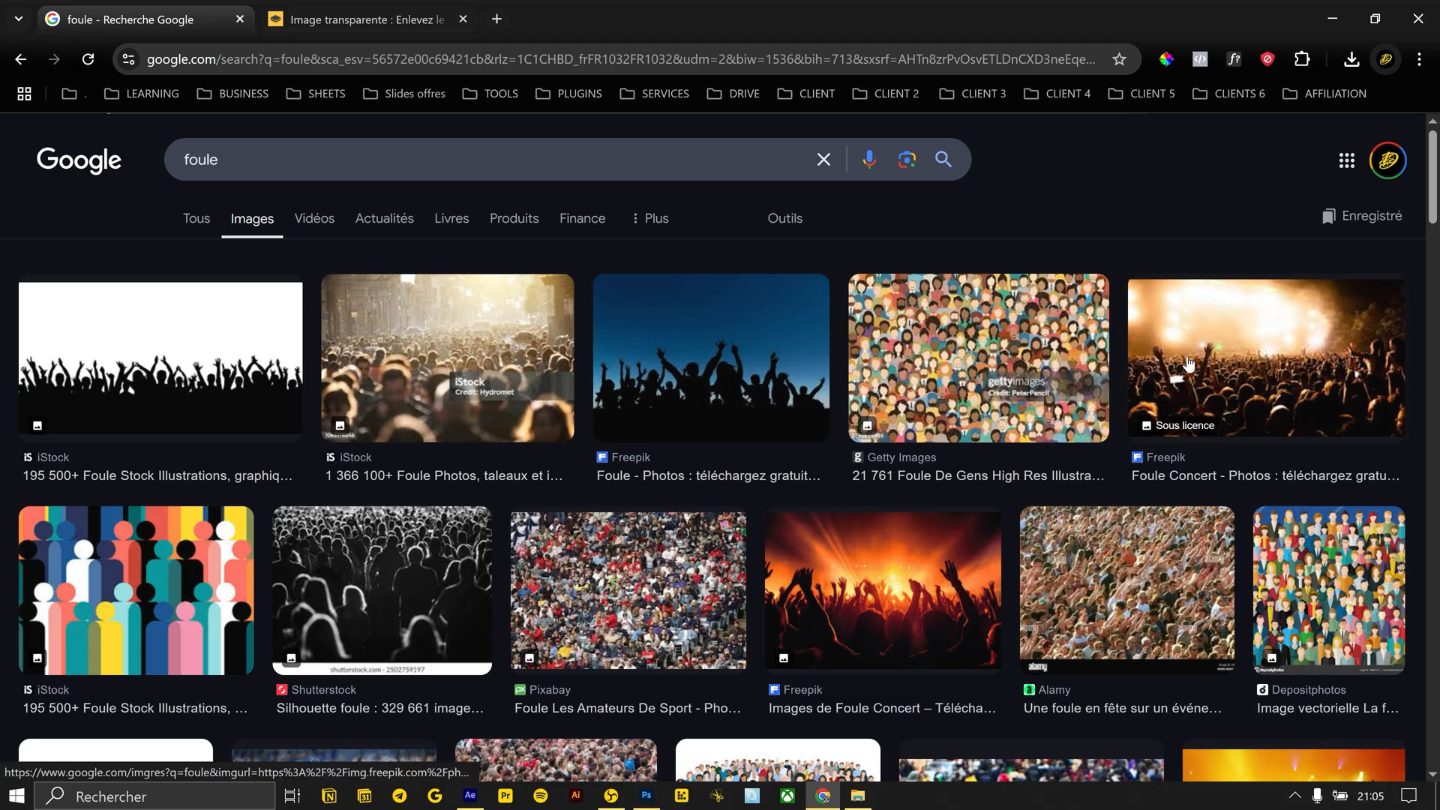
# In the browser, find a concert crowd photo and save it as 5 in the RUSH\2 folder
pyautogui.scroll(-5, 1188, 363)
pyautogui.scroll(5, 1188, 364)
pyautogui.click(1188, 364)
pyautogui.rightClick(1142, 308)
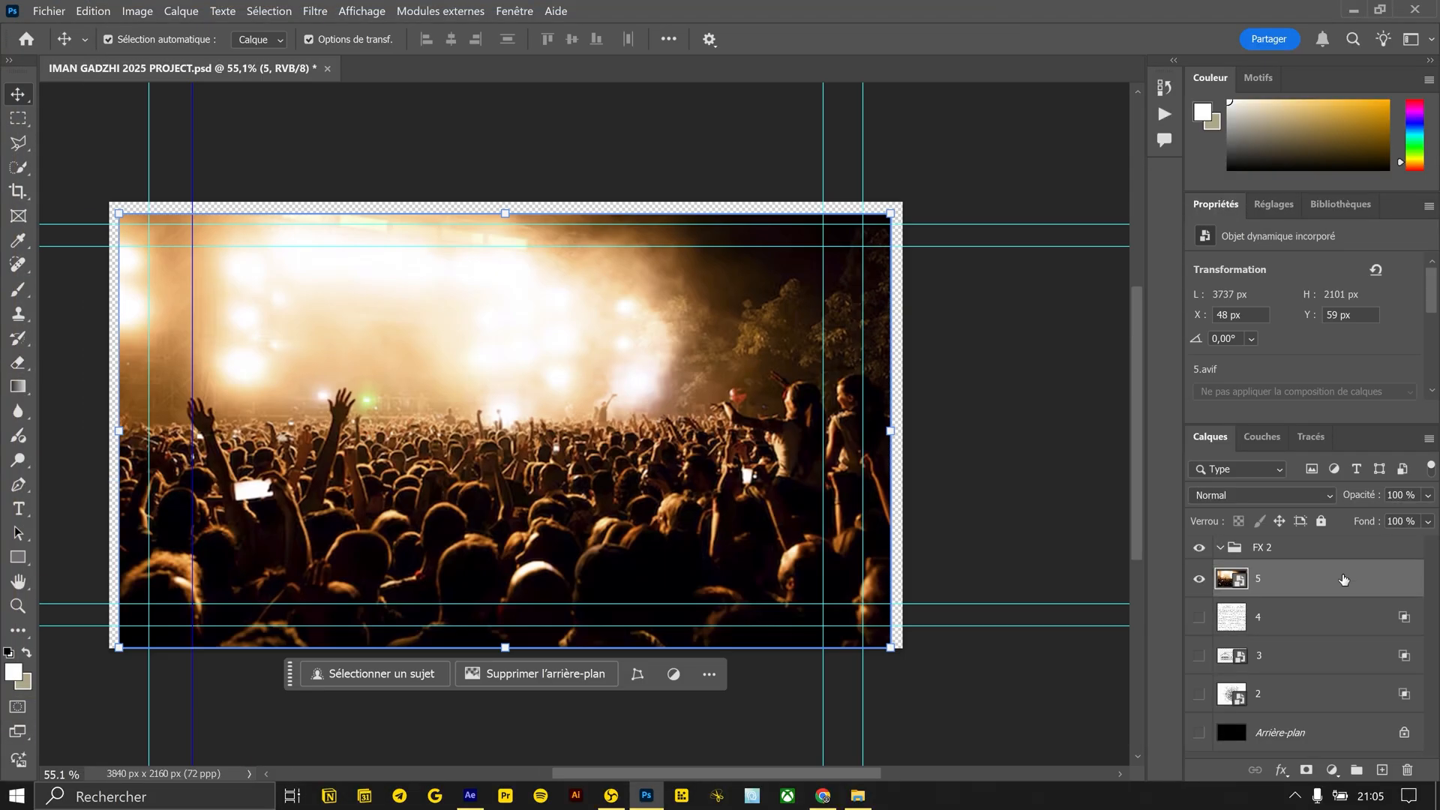
# In Photoshop, set crowd layer 5's blend-if white limit for the active layer to 44 and duplicate the layer
pyautogui.doubleClick(1343, 579)
pyautogui.moveTo(1144, 422); pyautogui.dragTo(949, 420)
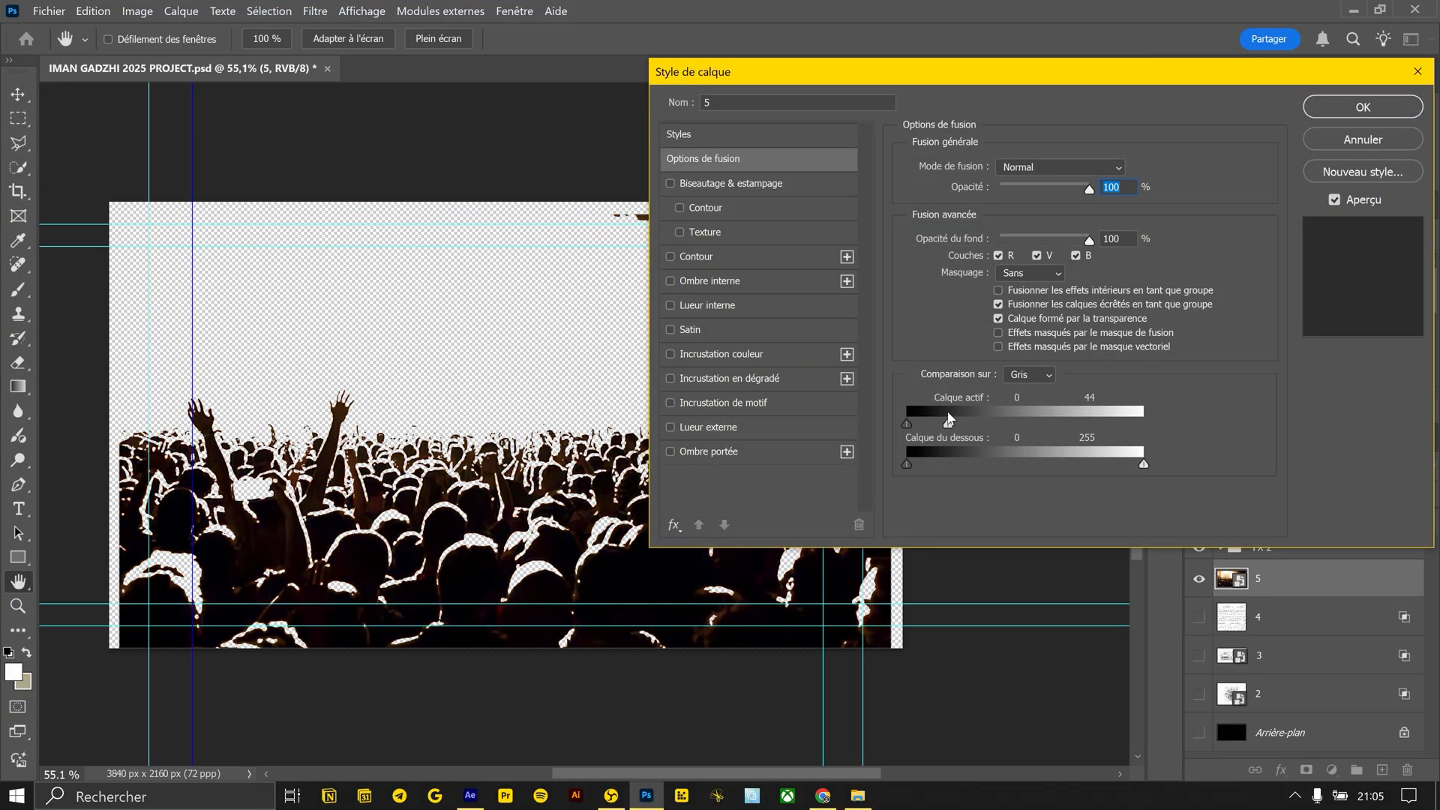
pyautogui.press('Return')
pyautogui.hotkey('ctrl', 'j')
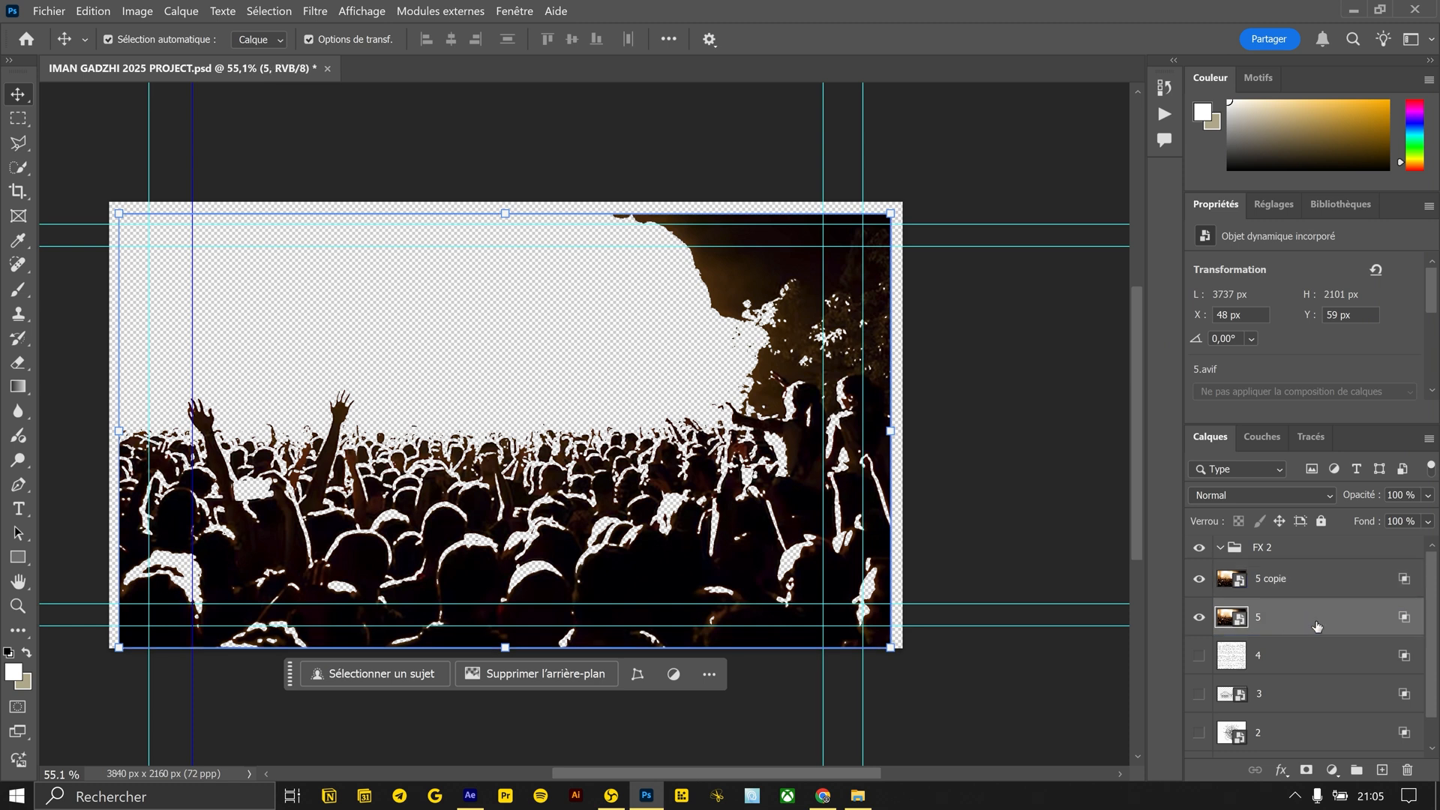
# Restore the lower crowd layer's full blend-if range and tint it red with a Hue/Saturation adjustment above it
pyautogui.doubleClick(1316, 625)
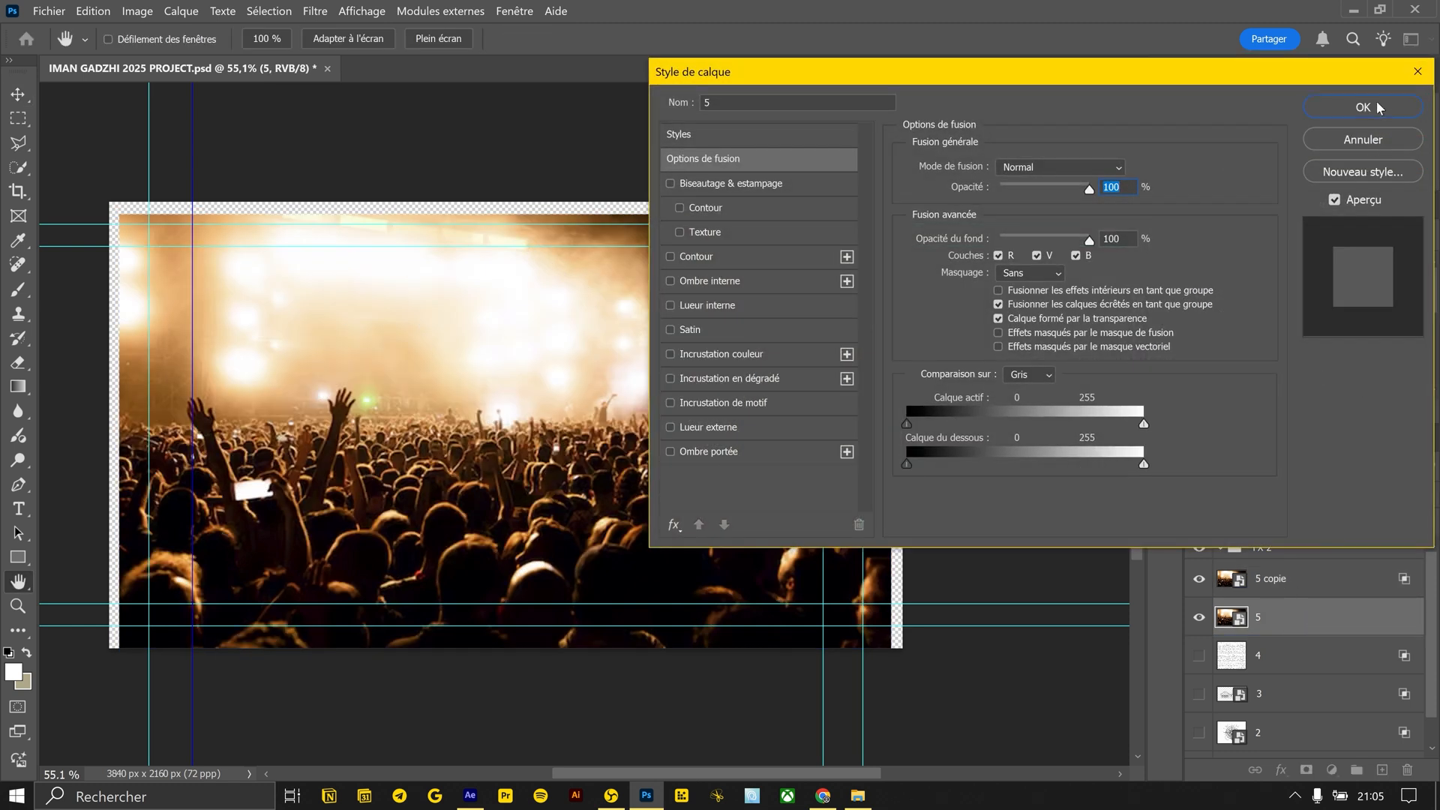
pyautogui.click(1377, 105)
pyautogui.click(1337, 766)
pyautogui.click(1275, 582)
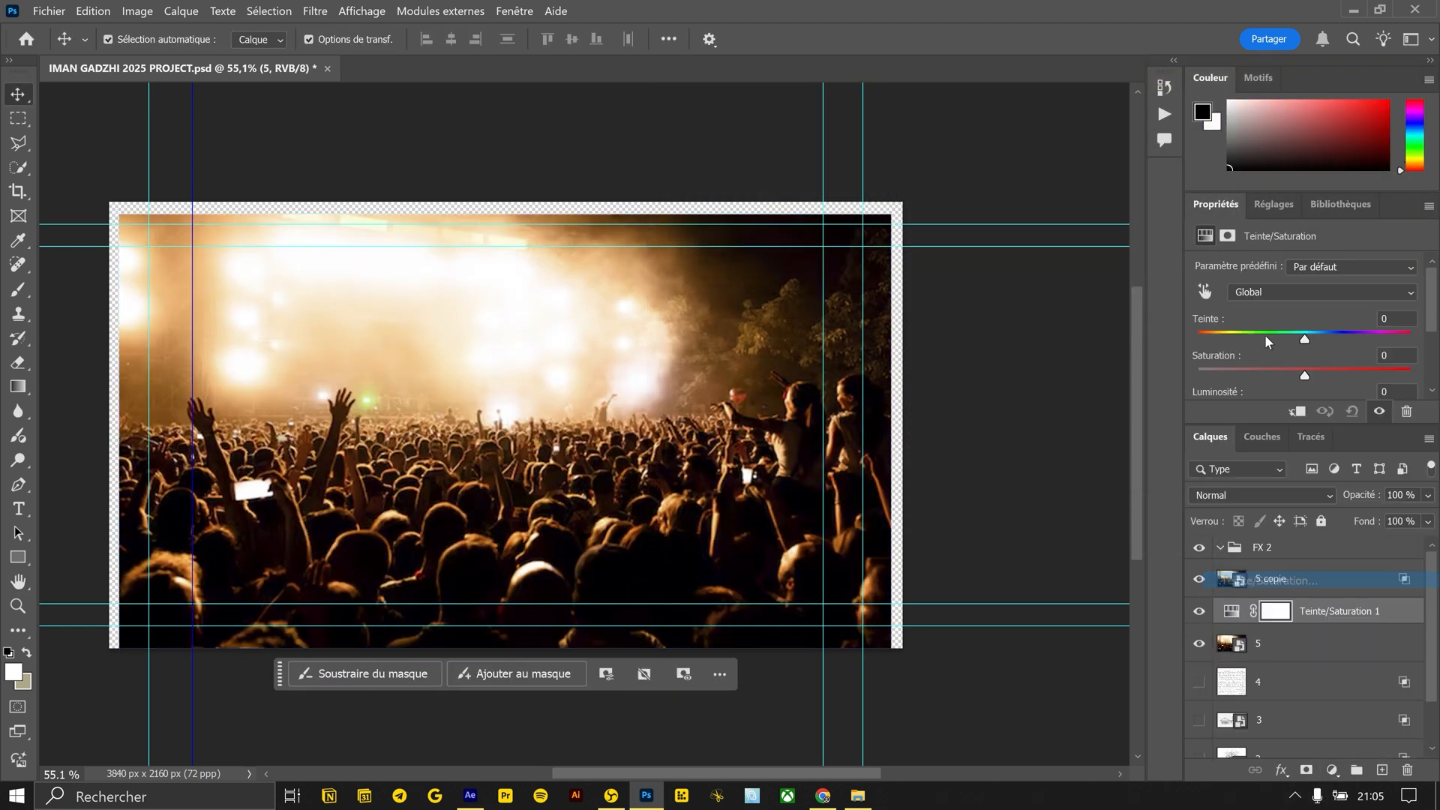
pyautogui.click(1314, 393)
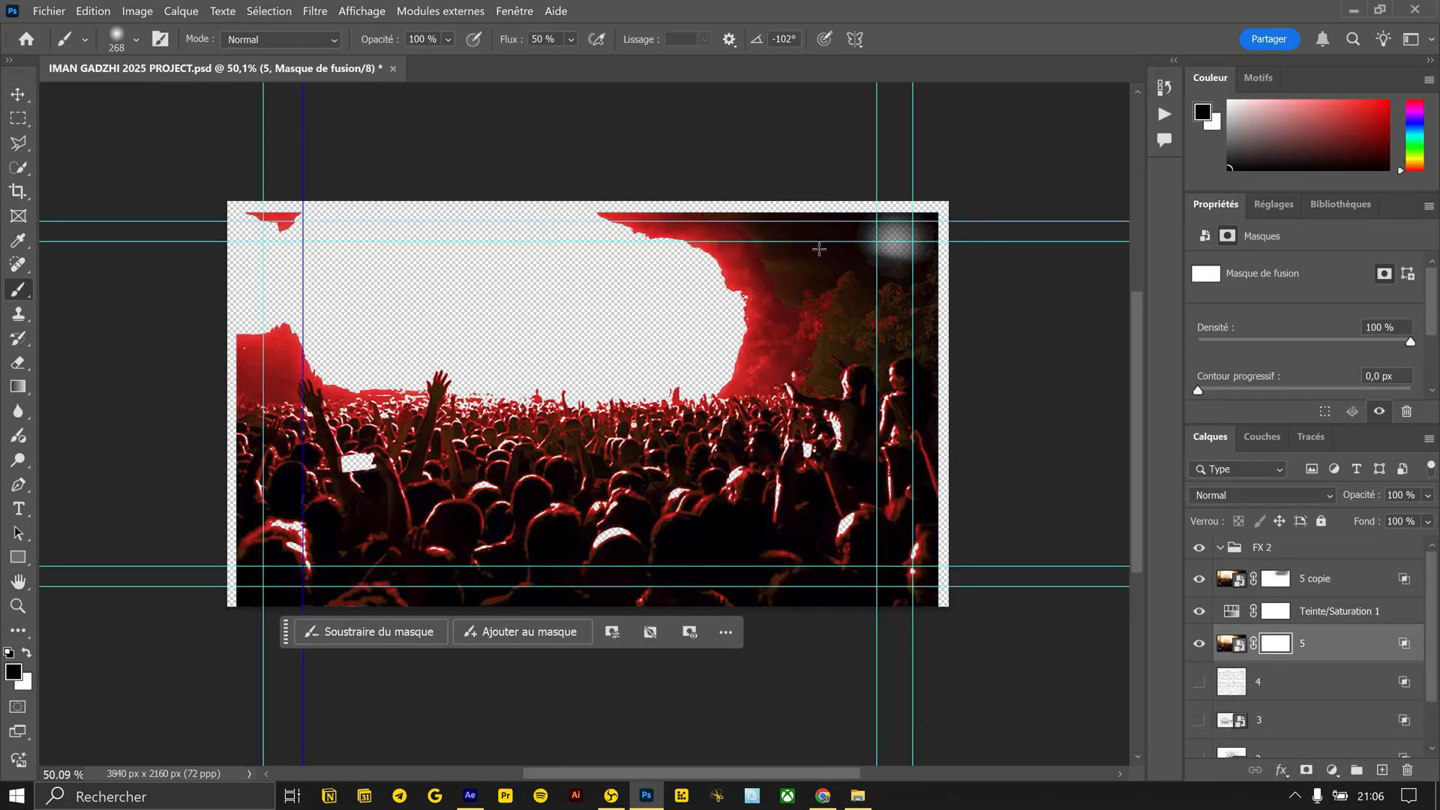
# Set the lower crowd layer's blend-if white limit to 165 and mask out the leftover sky and trees with a soft brush
pyautogui.moveTo(862, 240)
pyautogui.mouseDown()
pyautogui.moveTo(309, 366)
pyautogui.moveTo(952, 272)
pyautogui.mouseUp()
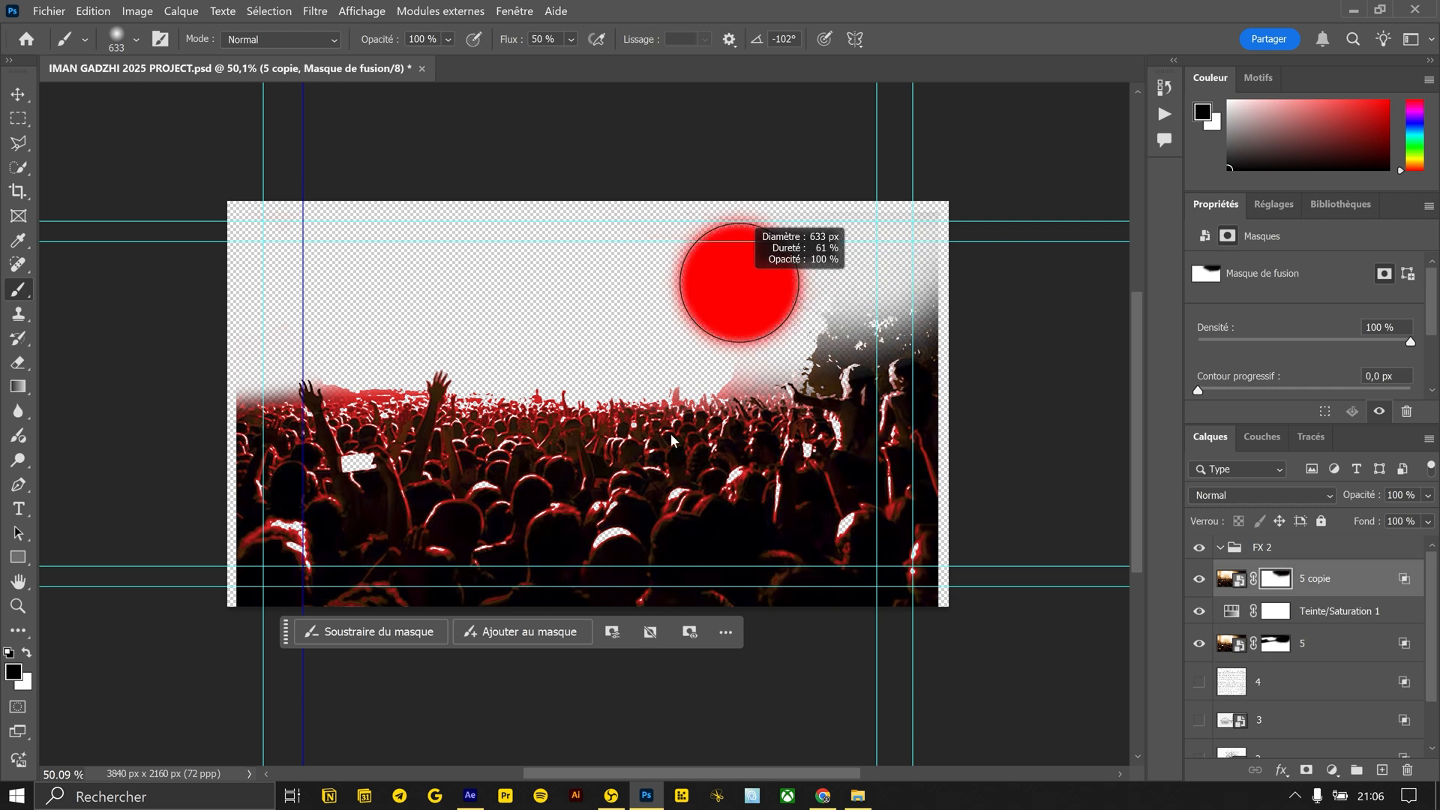
pyautogui.moveTo(736, 280)
pyautogui.mouseDown()
pyautogui.moveTo(862, 247)
pyautogui.moveTo(821, 310)
pyautogui.moveTo(929, 318)
pyautogui.moveTo(937, 360)
pyautogui.mouseUp()
pyautogui.click(1274, 643)
# Combine the crowd layers into one smart object and export it as PNG 5 into the RUSH\2 folder
pyautogui.keyDown('shift'); pyautogui.click(1347, 579); pyautogui.keyUp('shift')
pyautogui.rightClick(1346, 579)
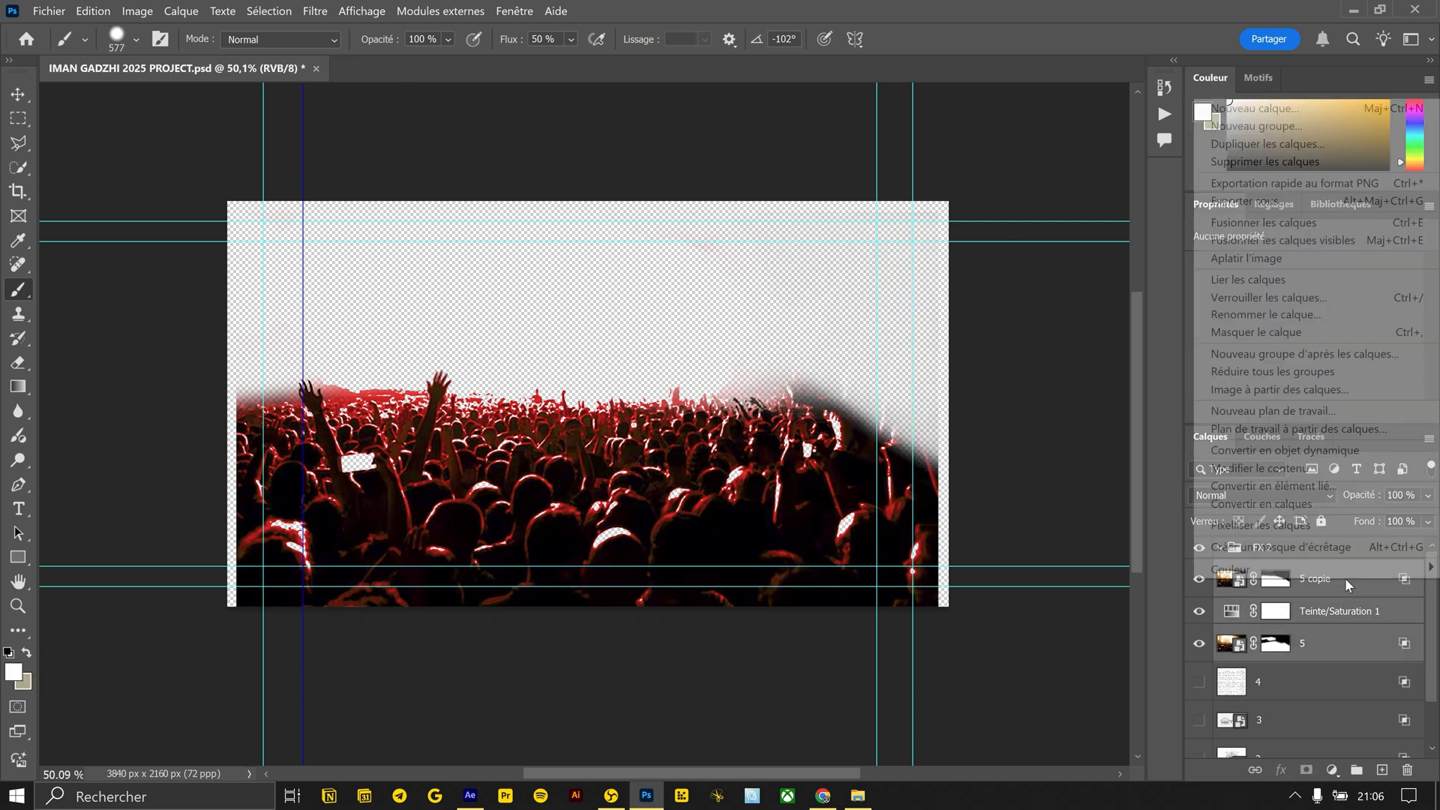
pyautogui.click(1247, 450)
pyautogui.rightClick(1302, 582)
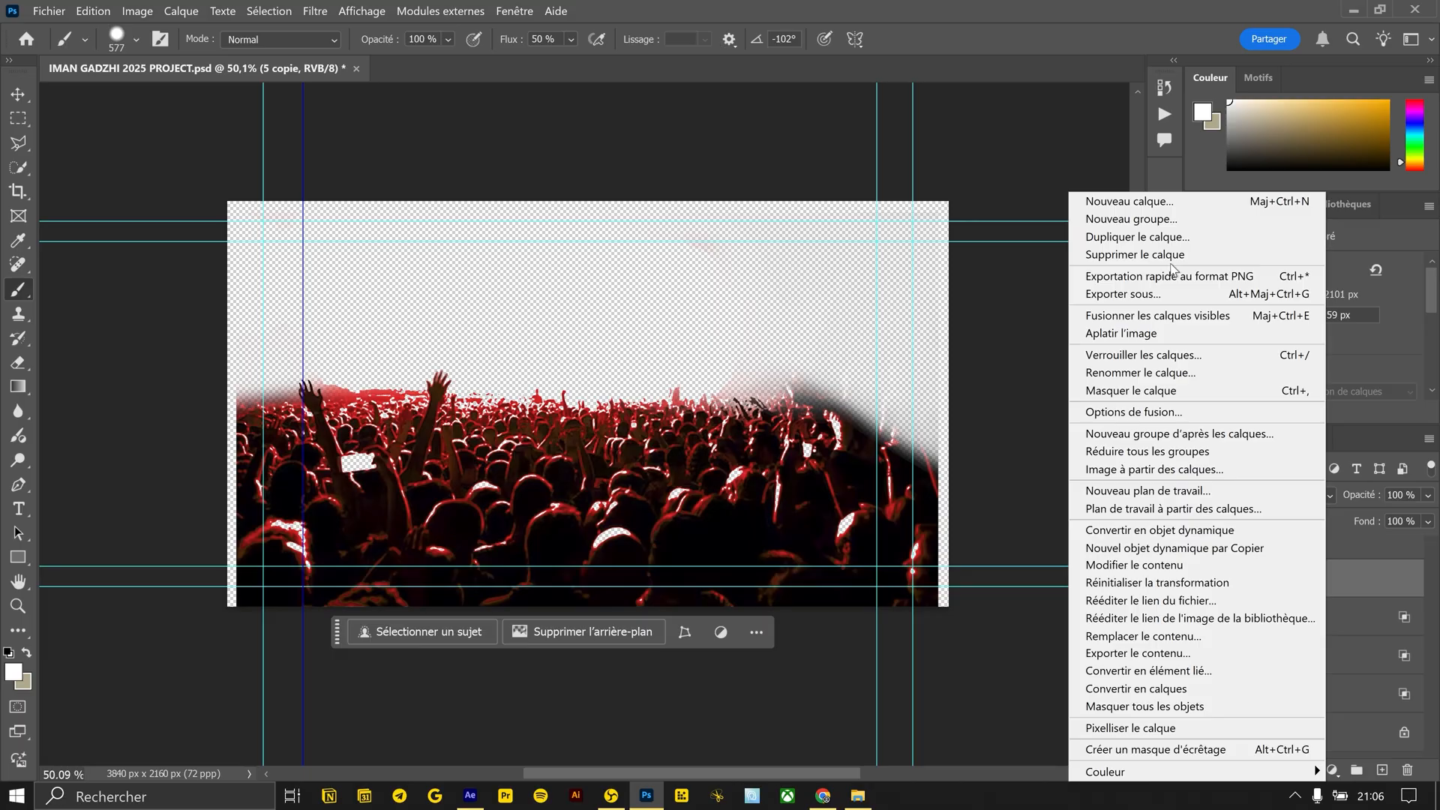
pyautogui.click(1183, 247)
pyautogui.press('Return')
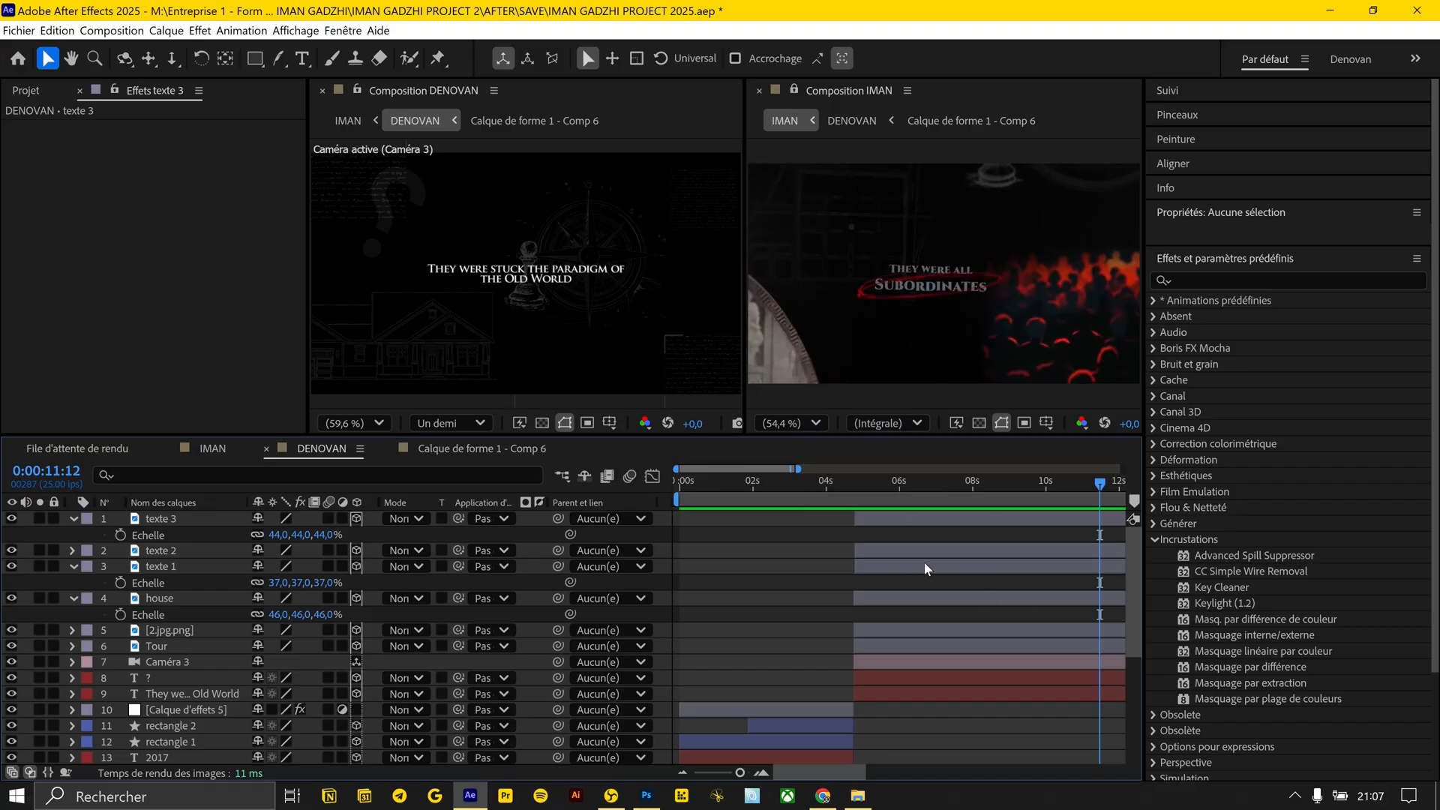
# In After Effects, make the crowd layer 3D and scale it to 30%
pyautogui.click(356, 519)
pyautogui.moveTo(360, 534); pyautogui.dragTo(227, 531)
# In the browser, pick a round Greek cup image from the "tableau grecque ovale" results and save it as 6 in RUSH\2
pyautogui.click(481, 306)
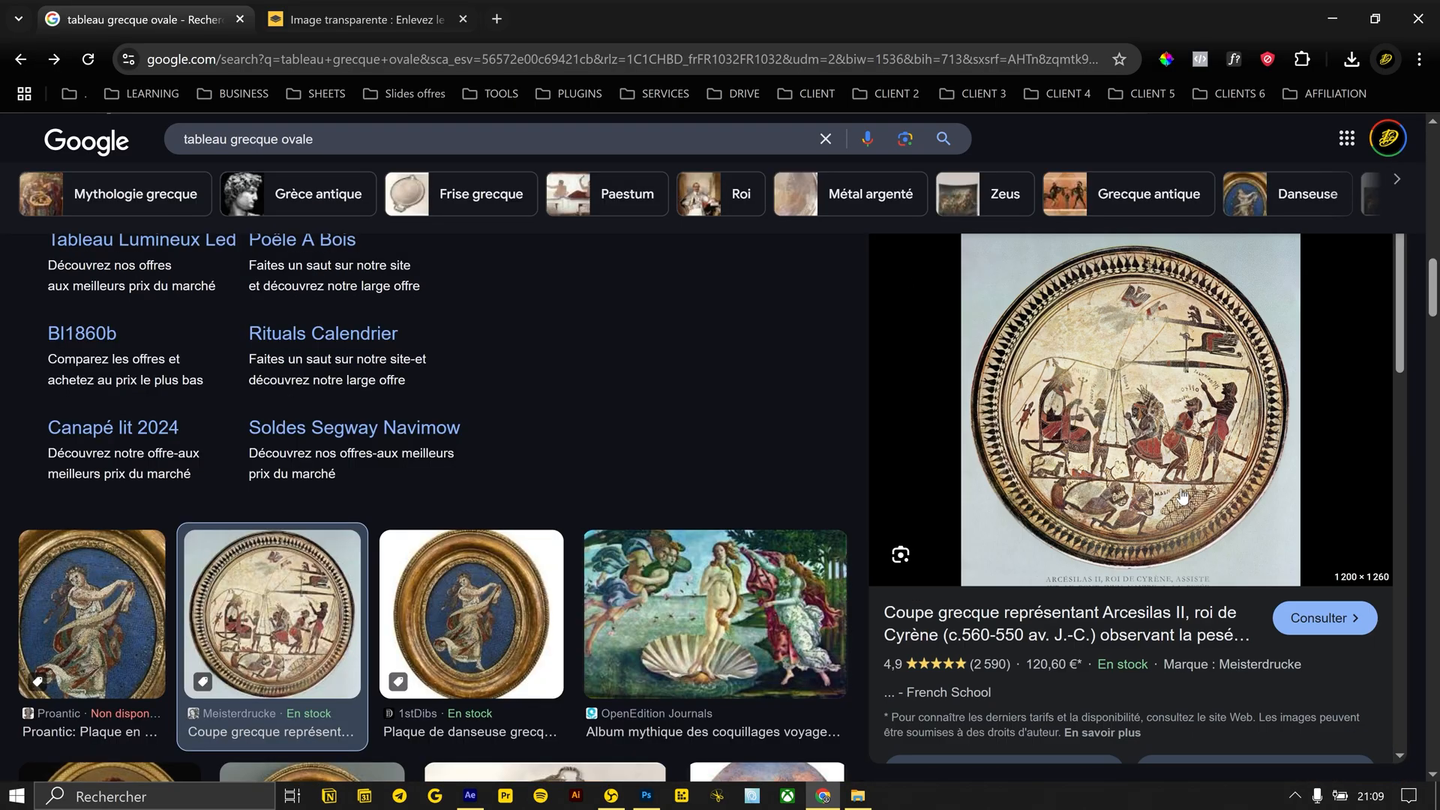
pyautogui.rightClick(1109, 306)
pyautogui.click(868, 566)
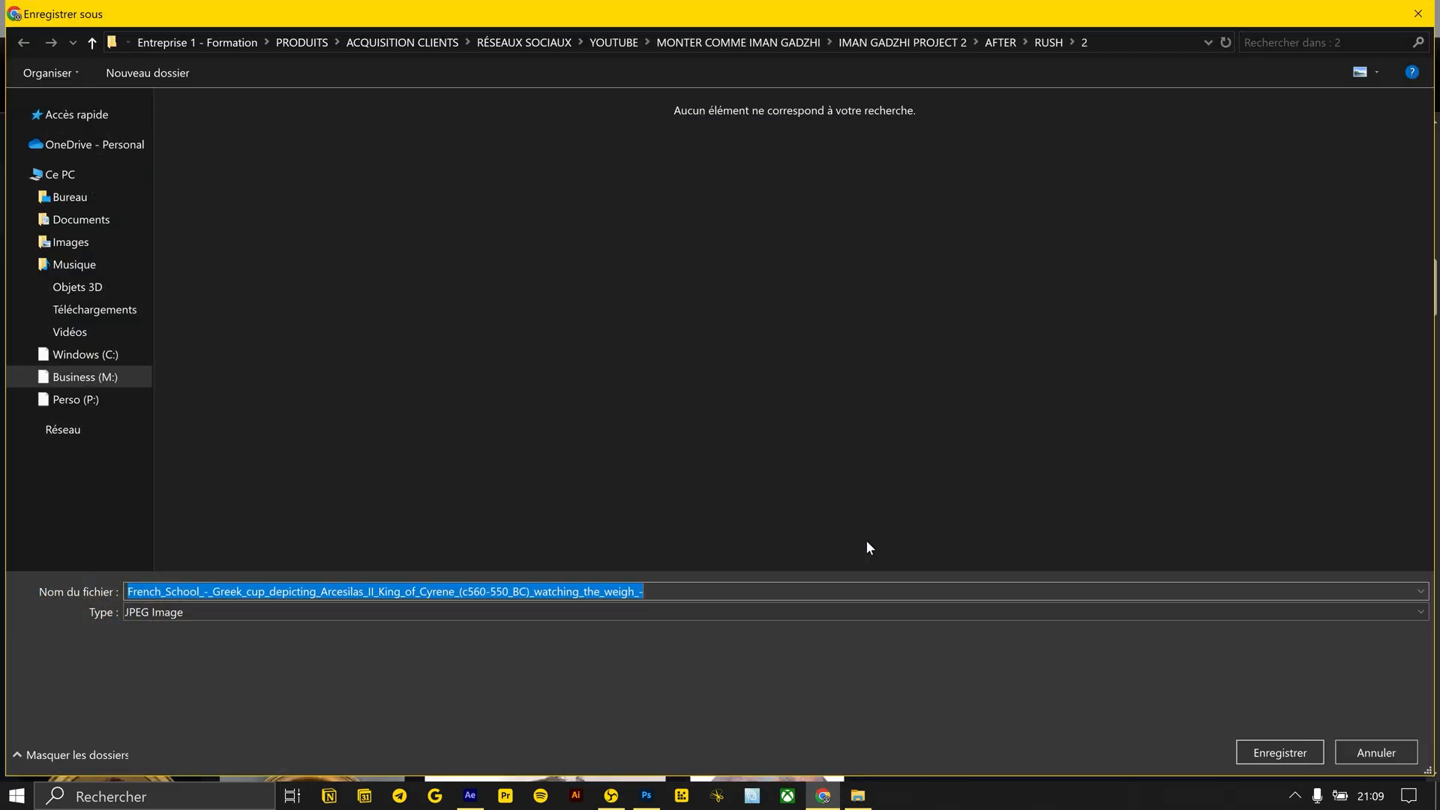
pyautogui.write('6')
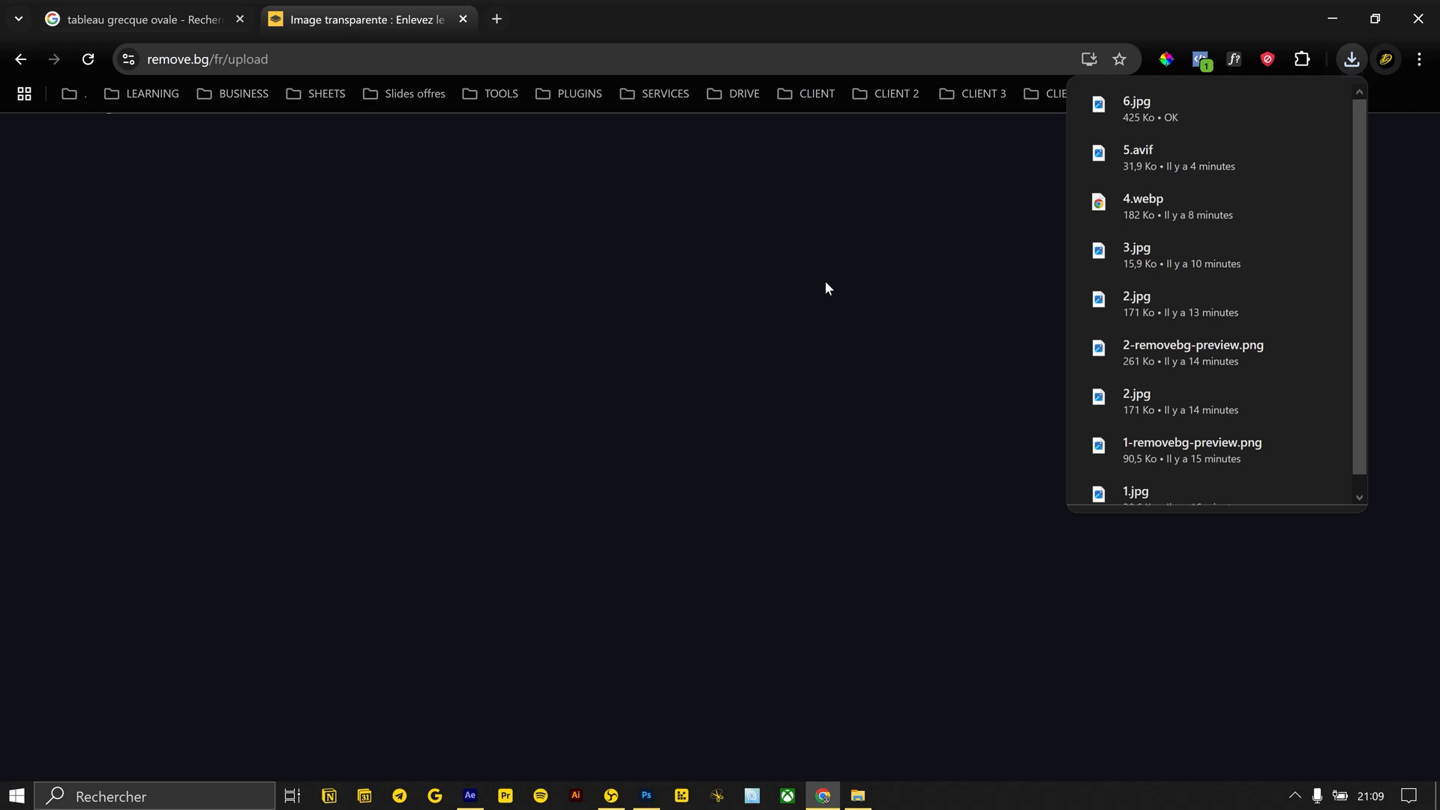
# Upload image 6 from the RUSH\2 folder to remove.bg to cut out its background and return to After Effects
pyautogui.hotkey('alt', 'Tab')
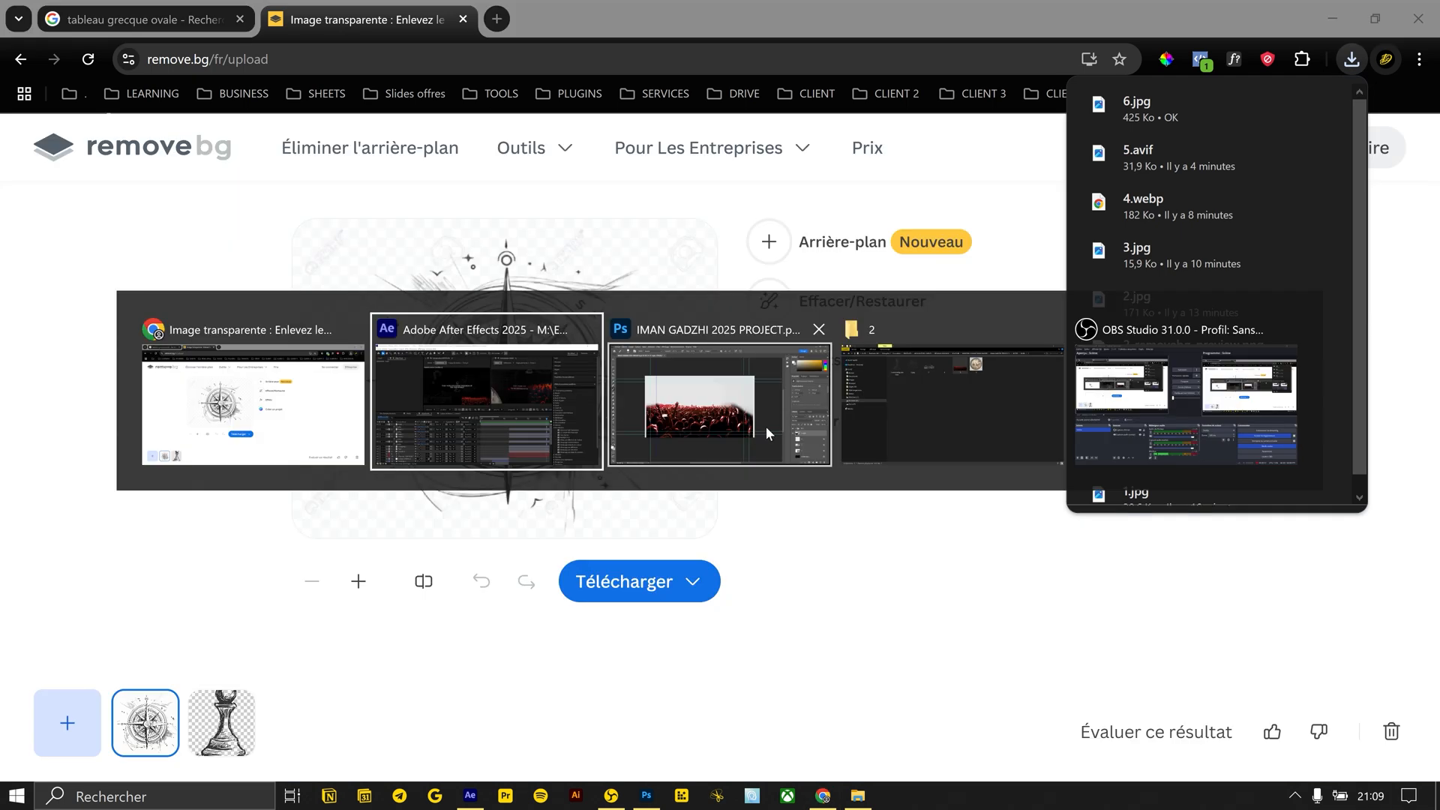
pyautogui.click(926, 397)
pyautogui.moveTo(869, 129); pyautogui.dragTo(830, 498)
pyautogui.hotkey('alt', 'Tab')
pyautogui.hotkey('alt', 'Tab')
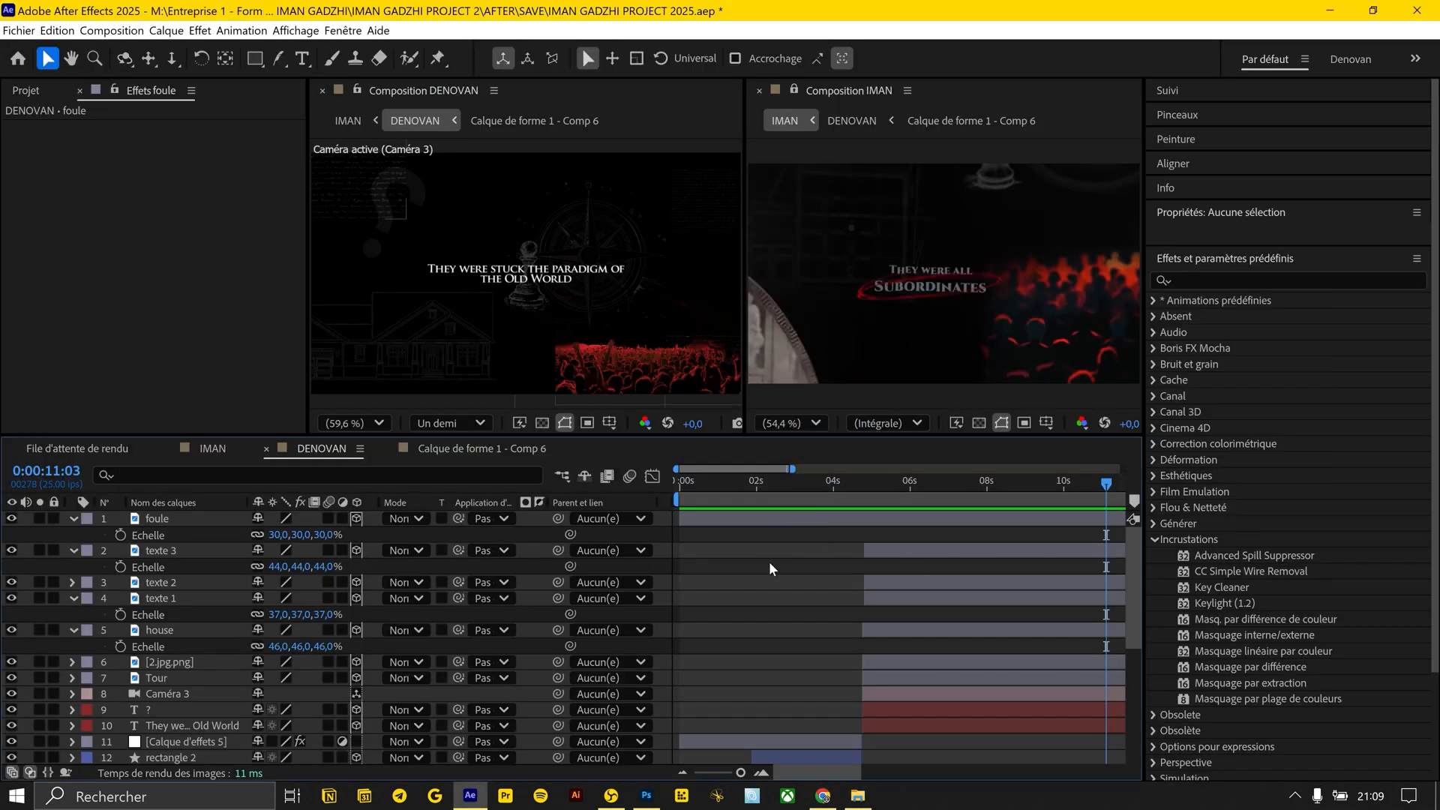
# Make the cut-out Greek cup layer 3D and scale it to 536%
pyautogui.click(356, 518)
pyautogui.moveTo(915, 482); pyautogui.dragTo(931, 481)
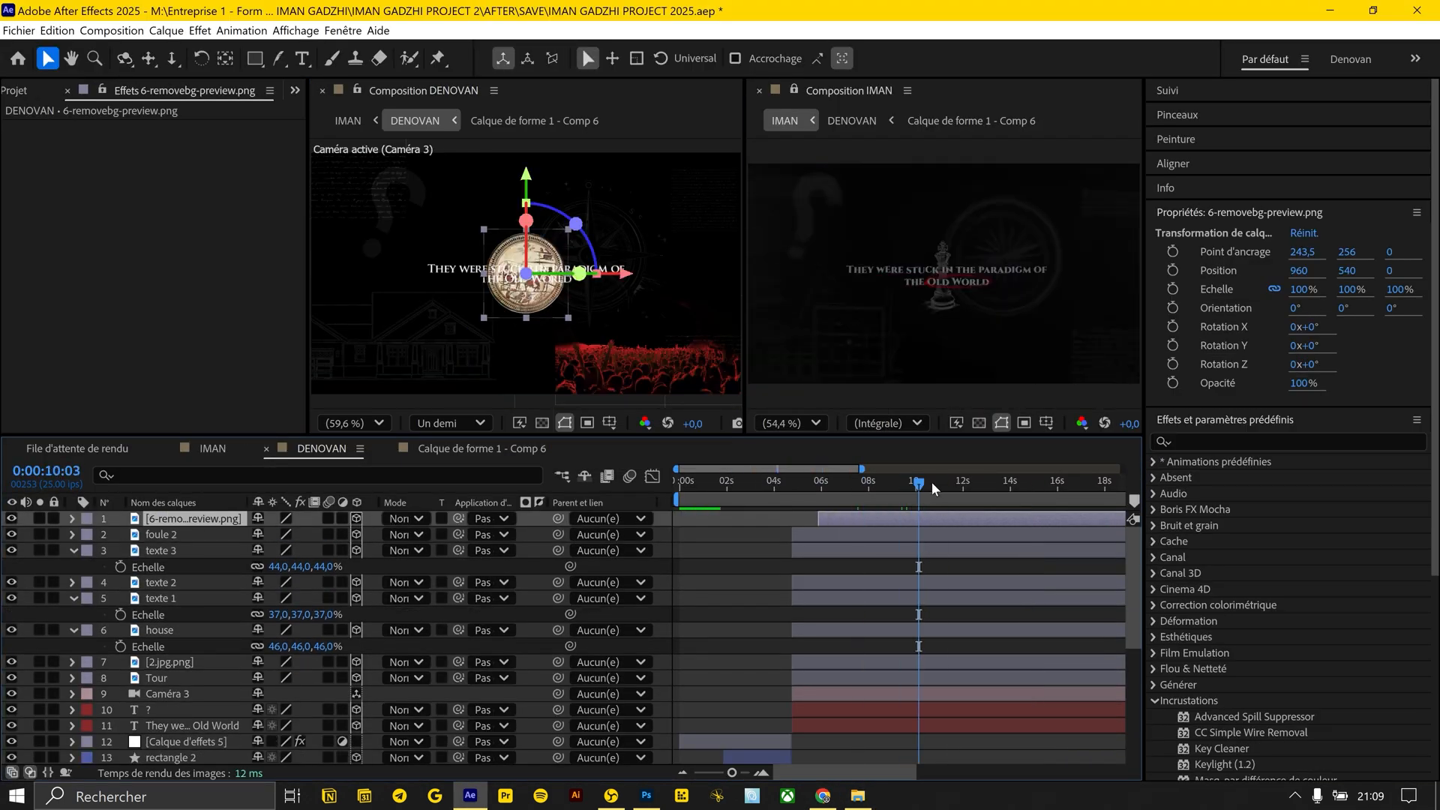
pyautogui.press('s')
pyautogui.moveTo(311, 535); pyautogui.dragTo(481, 529)
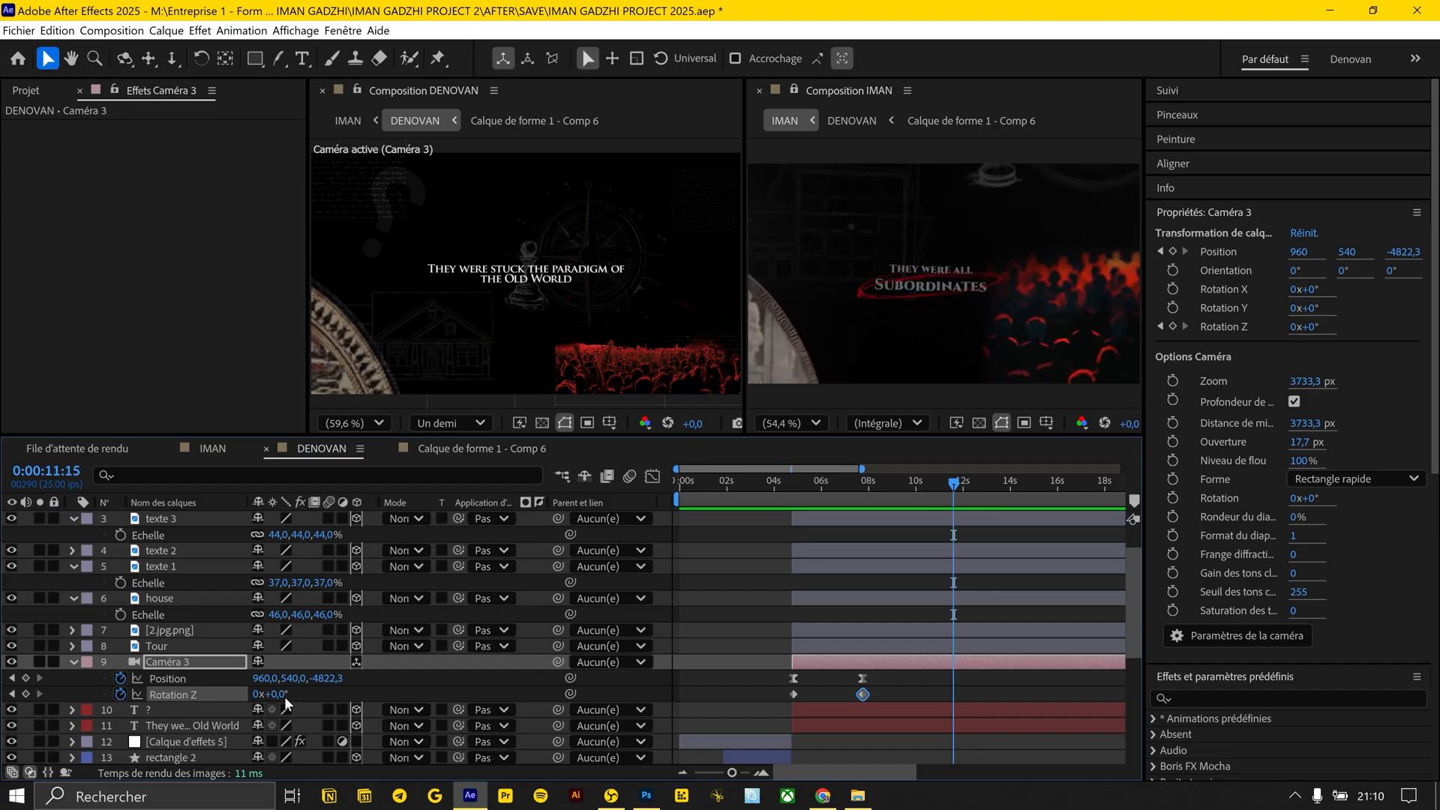
# Keyframe Camera 3 at 0:00:11:15 with Position 630, 1140, -3518.3 and Rotation Z 3°
pyautogui.moveTo(293, 678); pyautogui.dragTo(30, 683)
# Scale the crowd layer foule 2 to 65% and move it down to the right side of the frame
pyautogui.click(655, 263)
pyautogui.press('s')
pyautogui.moveTo(276, 534); pyautogui.dragTo(303, 535)
pyautogui.moveTo(595, 272); pyautogui.dragTo(676, 313)
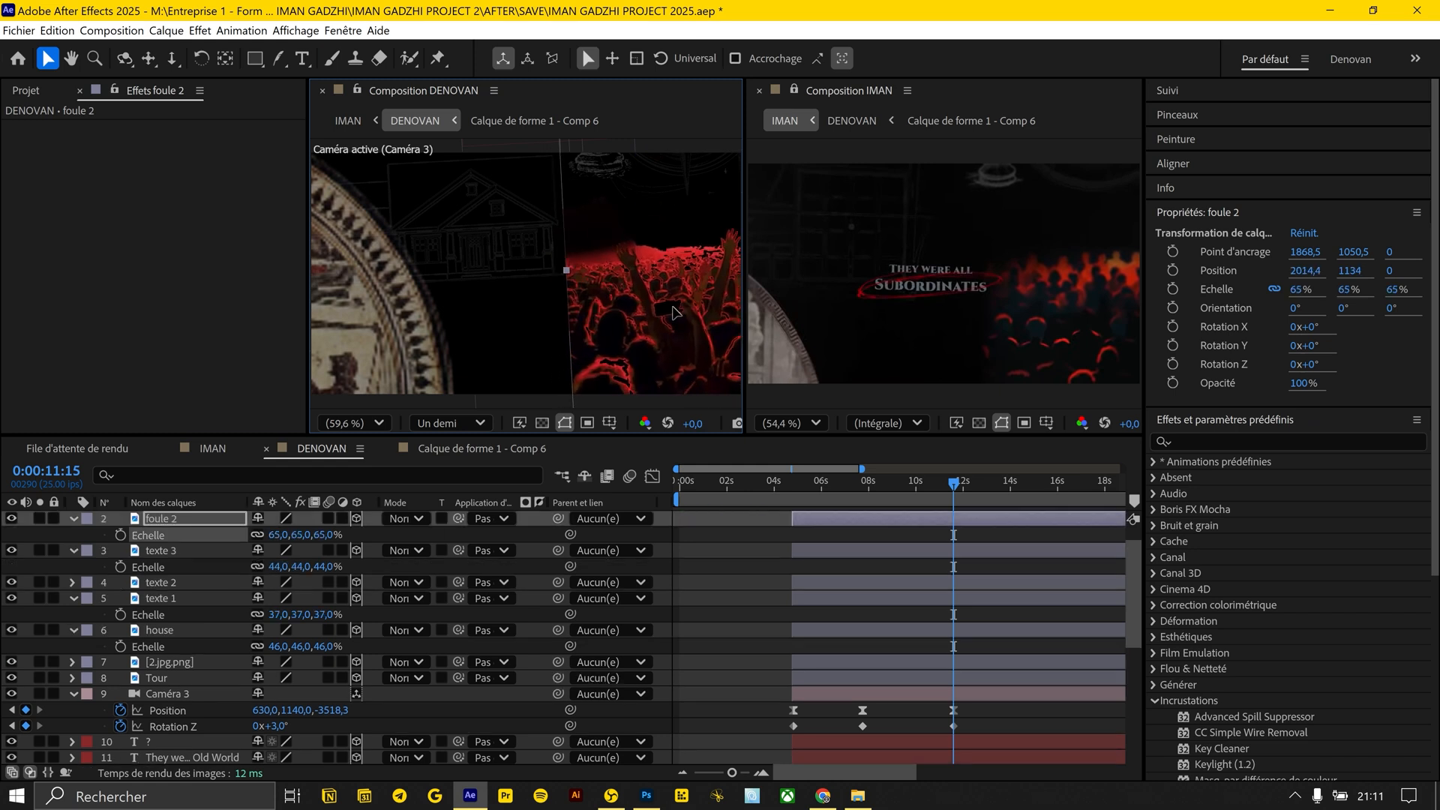
# Move the Greek cup further left and tilt the house drawing slightly on Rotation Z
pyautogui.moveTo(375, 299); pyautogui.dragTo(332, 300)
pyautogui.click(473, 224)
pyautogui.press('r')
pyautogui.moveTo(275, 695); pyautogui.dragTo(282, 695)
# Duplicate the title, reword the copy as "They were all SUBORDINATES" and change the text's font
pyautogui.hotkey('ctrl', 'd')
pyautogui.moveTo(183, 524); pyautogui.dragTo(182, 516)
pyautogui.write('all SUBORDINATES')
pyautogui.hotkey('ctrl', 'a')
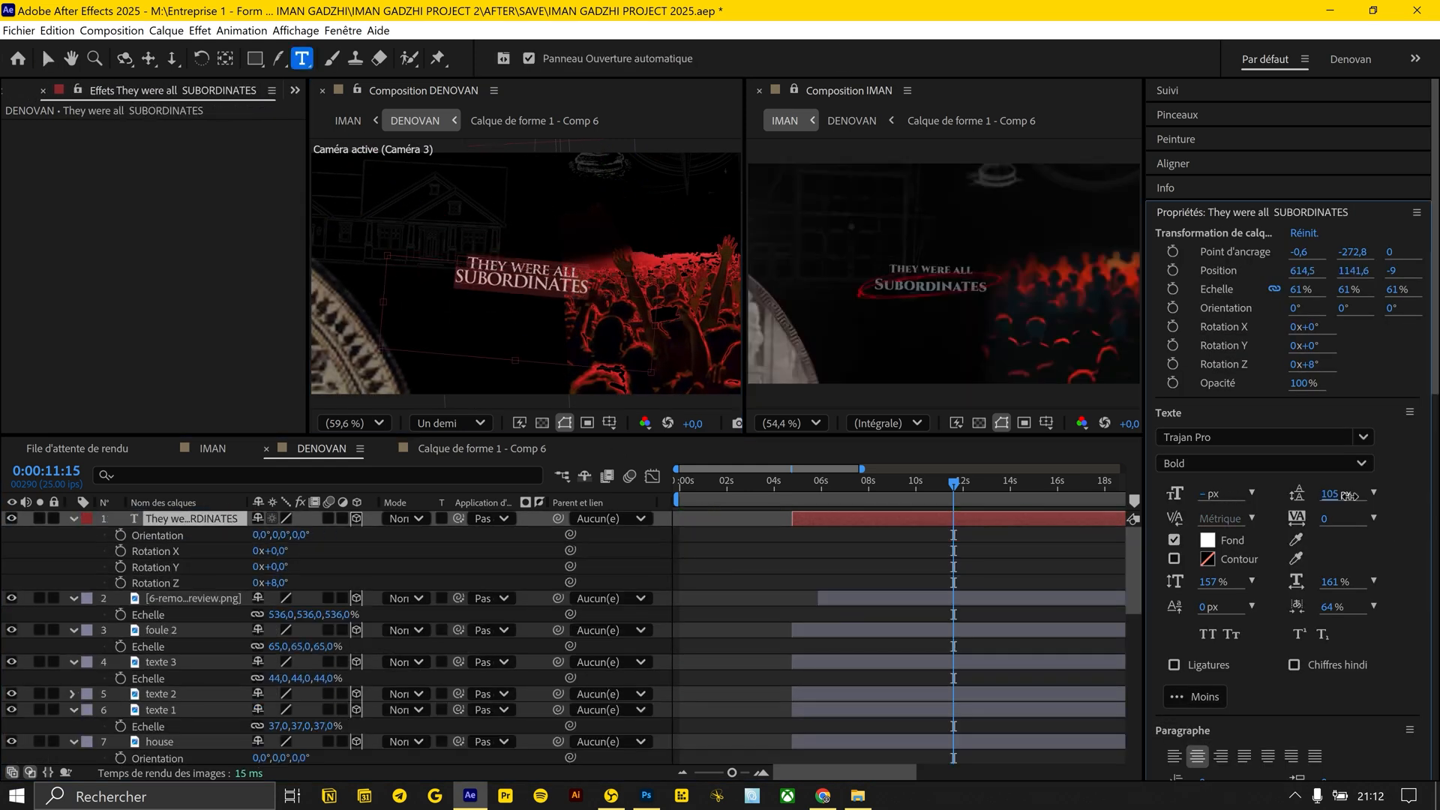
pyautogui.click(1362, 436)
pyautogui.click(1274, 132)
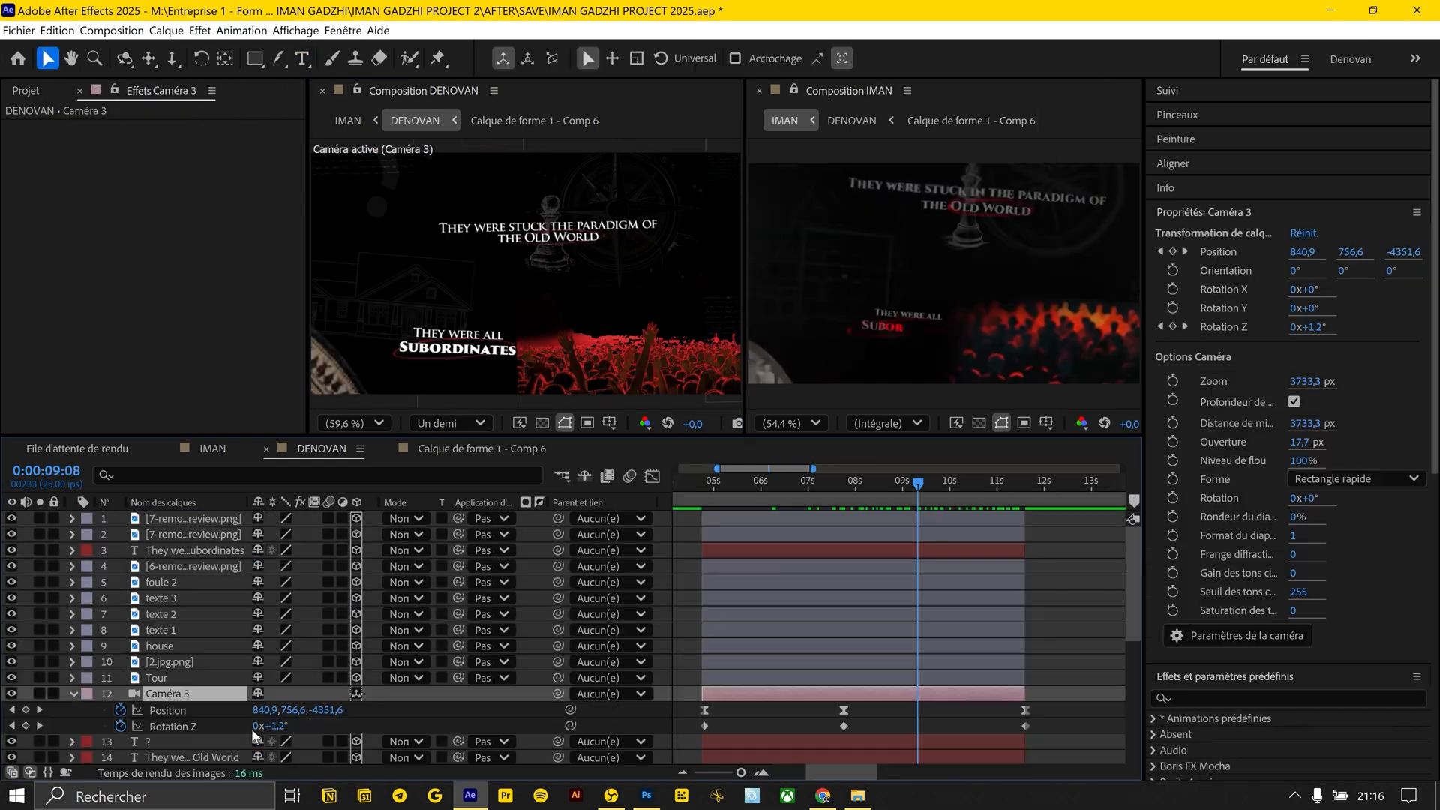
# Keyframe Camera 3's Rotation Z at -6.8° at 0:00:09:08
pyautogui.moveTo(279, 727); pyautogui.dragTo(268, 725)
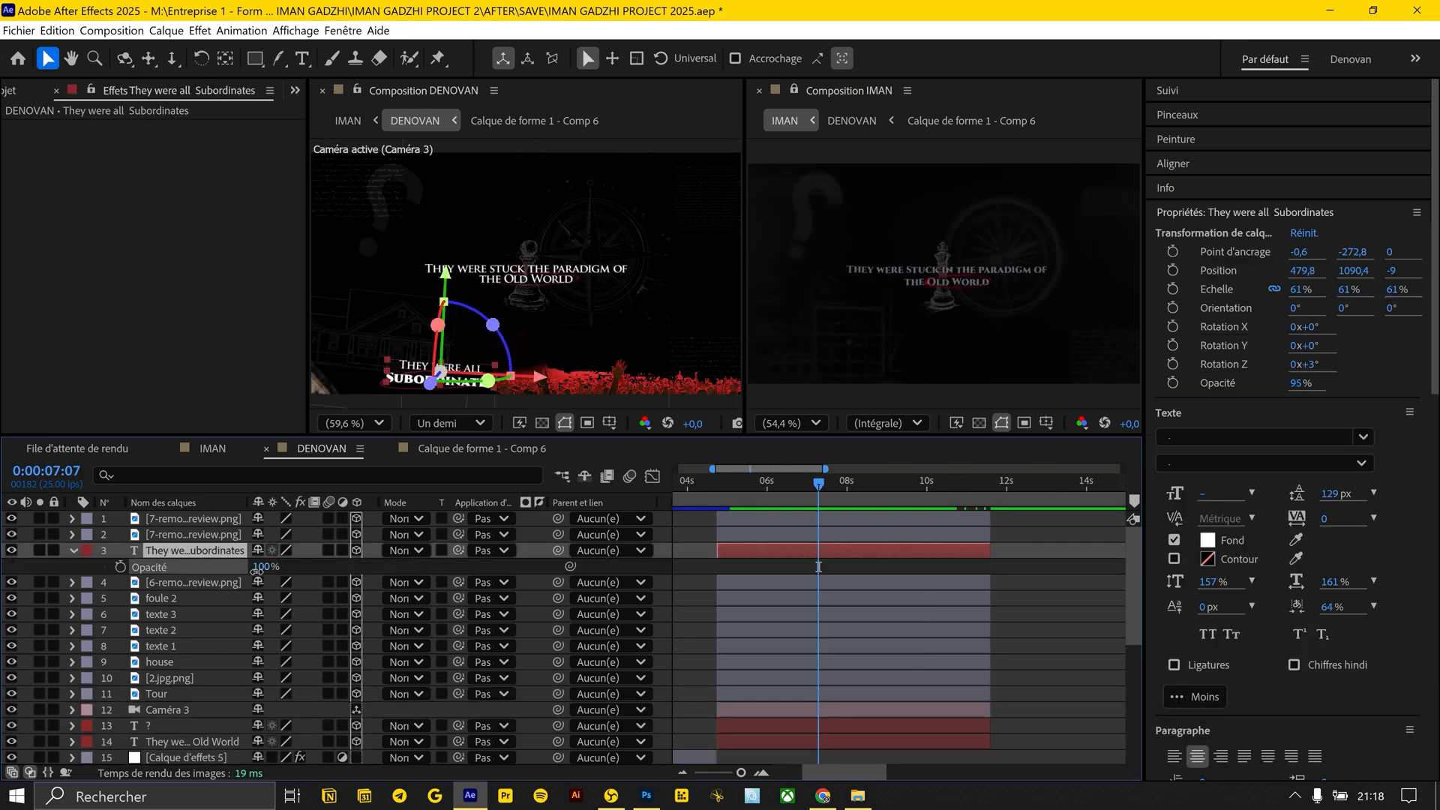
# Set the opacity of both the Old World and Subordinates title layers to 71%
pyautogui.click(194, 741)
pyautogui.press('t')
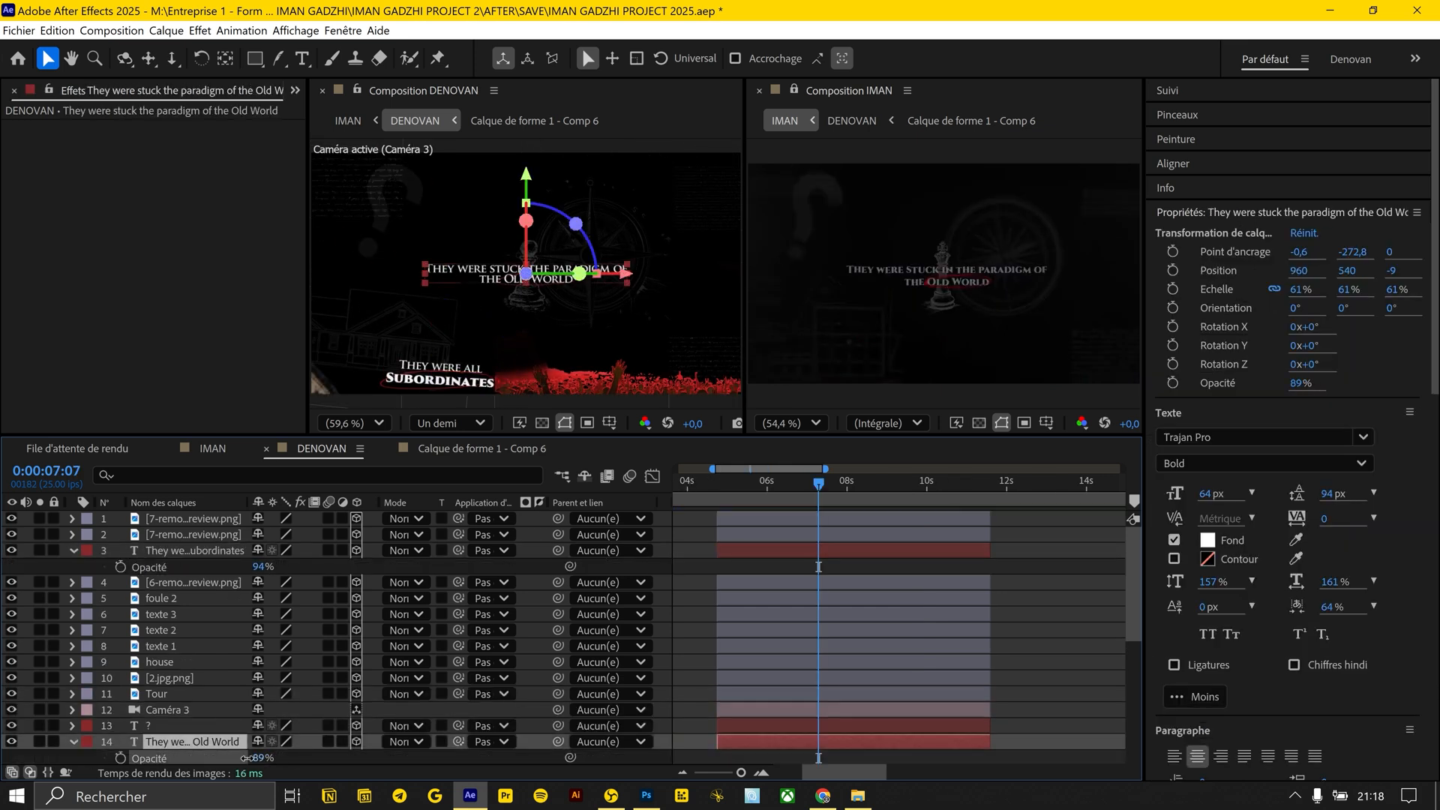
pyautogui.click(199, 600)
pyautogui.click(259, 568)
pyautogui.write('71')
pyautogui.press('Return')
pyautogui.click(698, 609)
pyautogui.moveTo(717, 484)
pyautogui.mouseDown()
pyautogui.moveTo(759, 486)
pyautogui.moveTo(718, 485)
pyautogui.mouseUp()
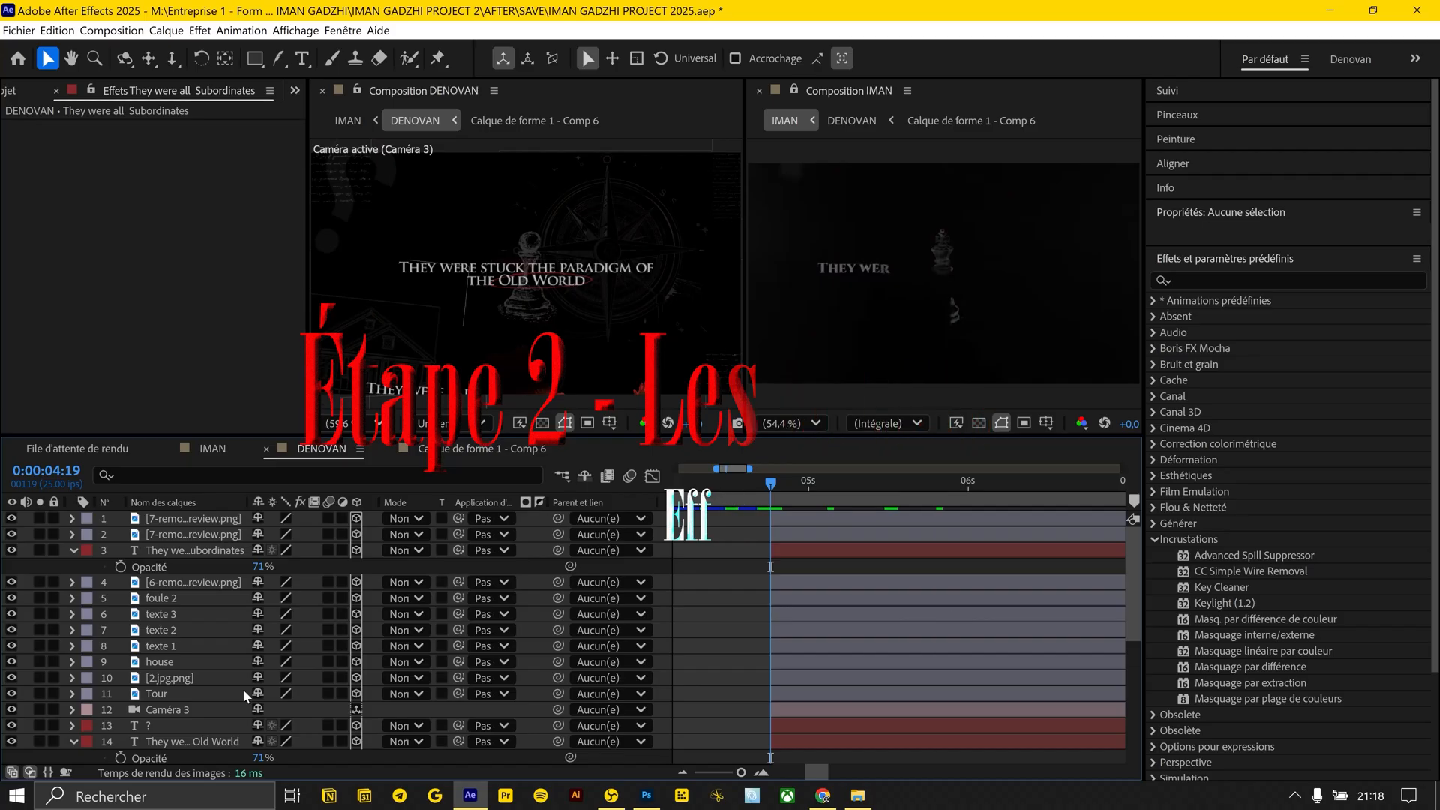
# Apply Animation Composer's Fade Characters Separately intro to the Old World title and extend it to about 0:00:05:18
pyautogui.click(194, 741)
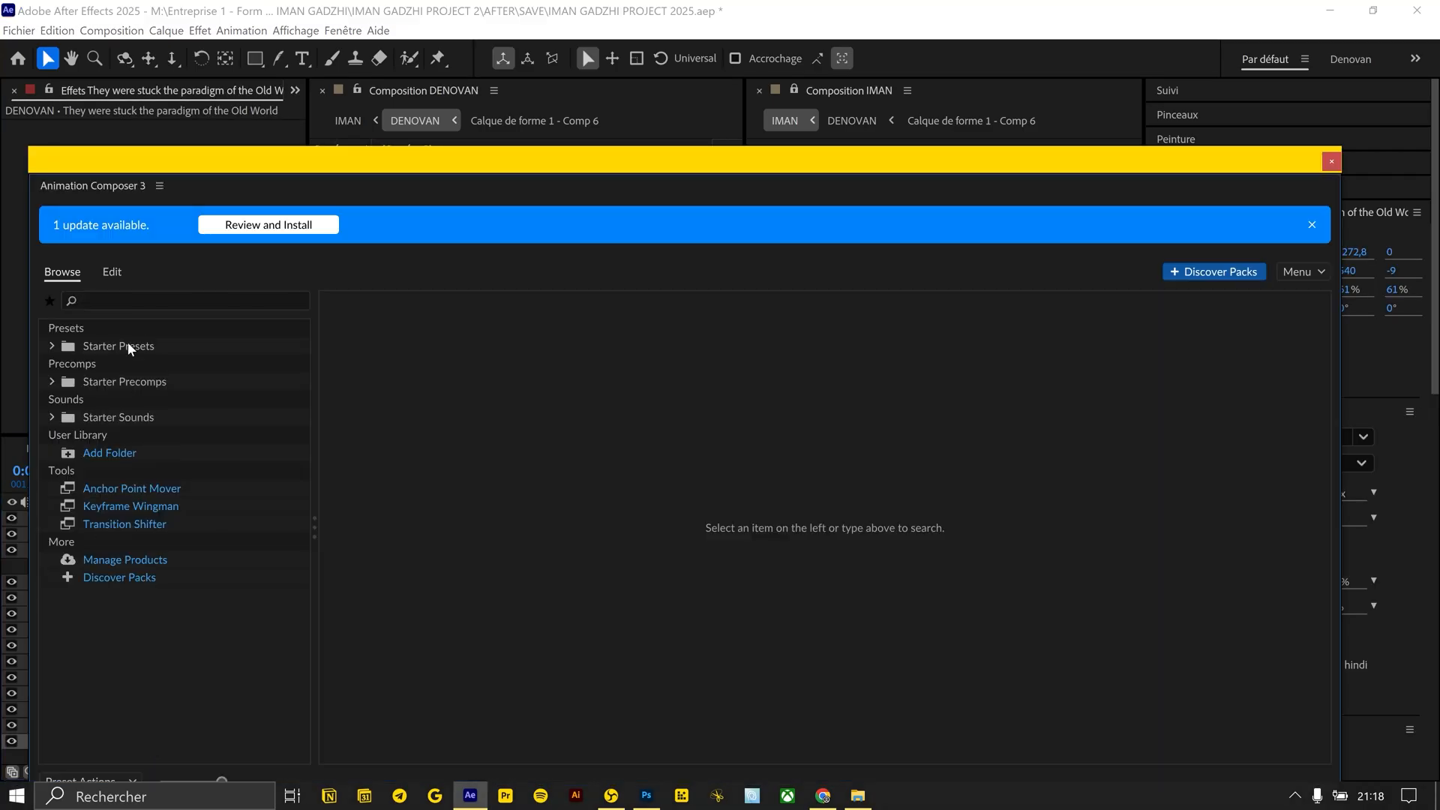
pyautogui.click(120, 343)
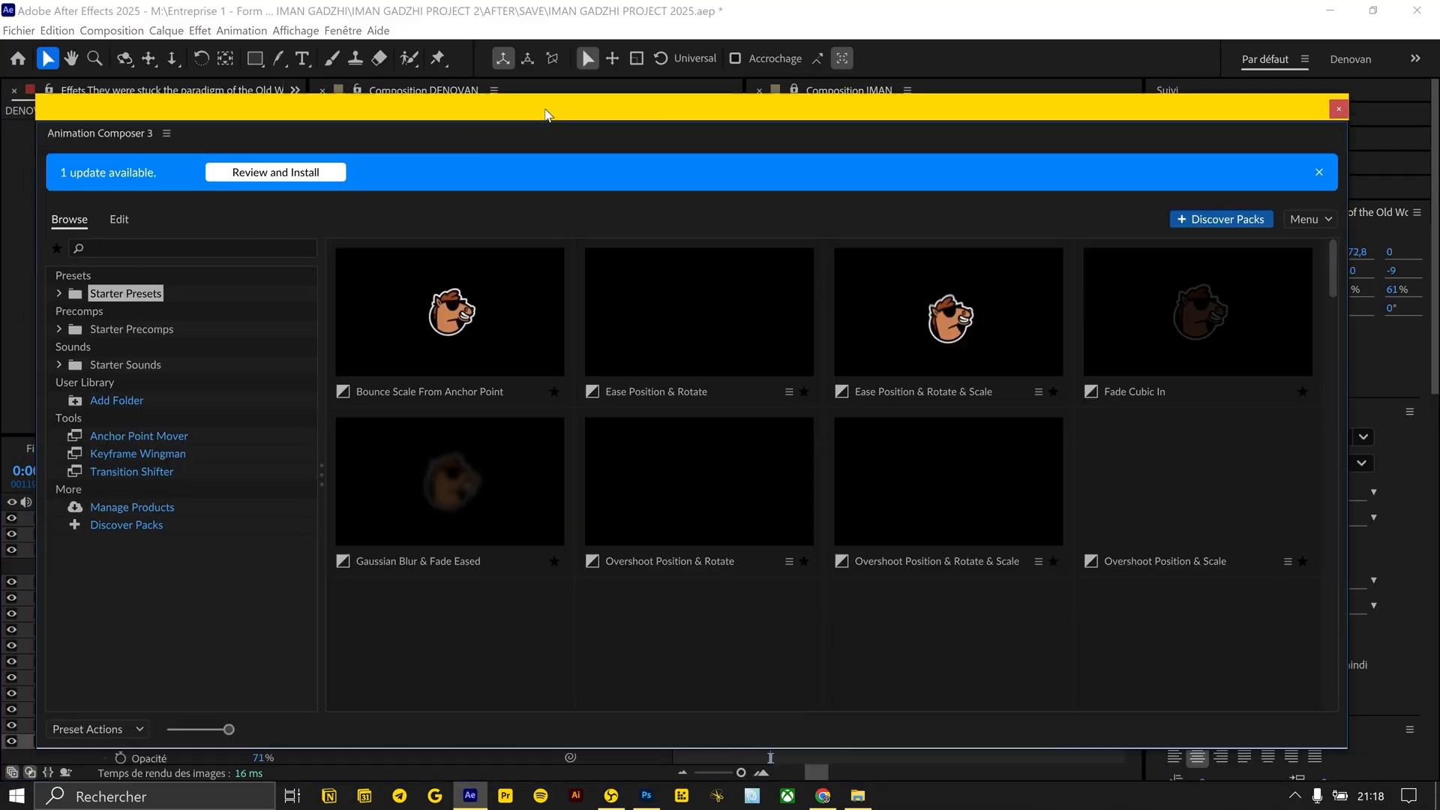
pyautogui.write('text')
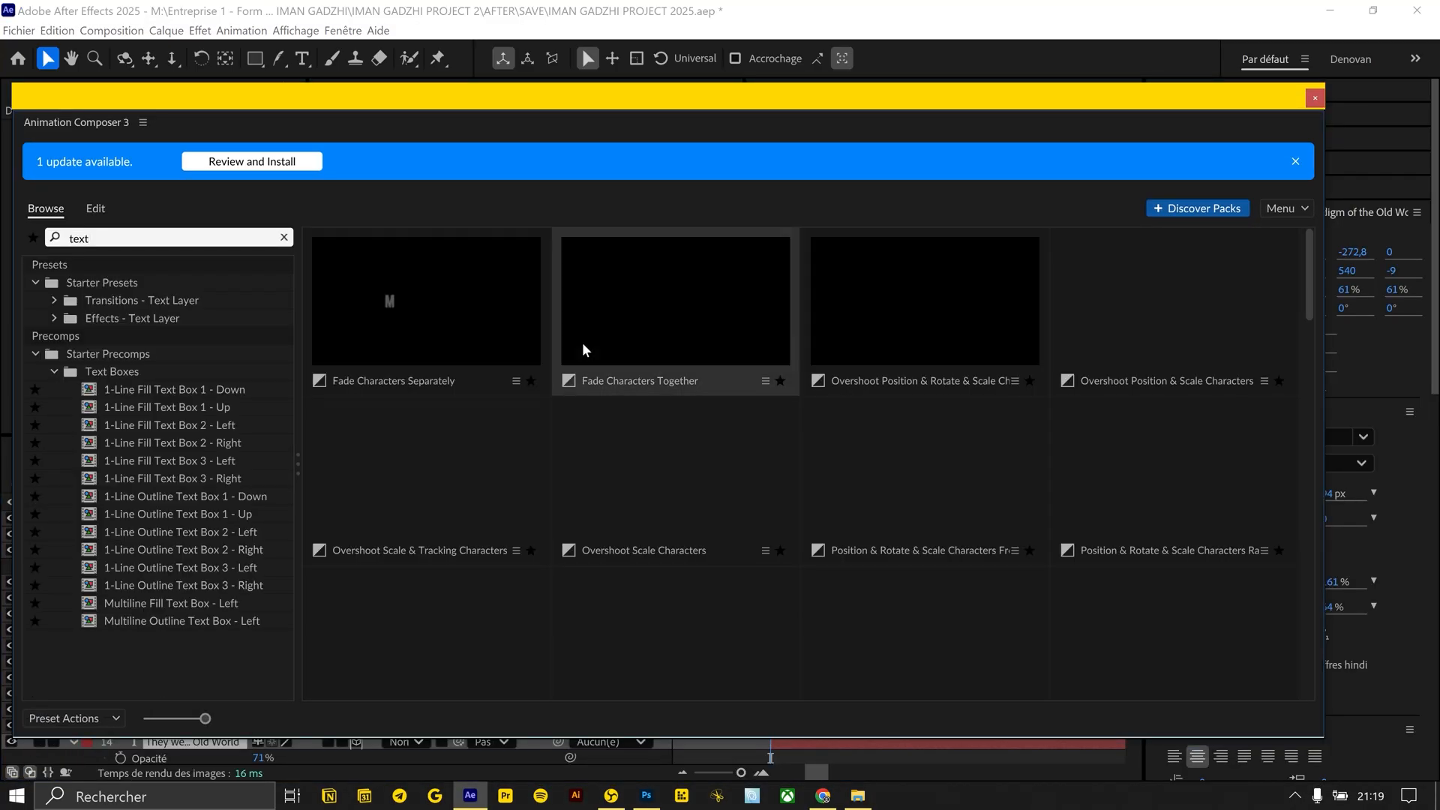
pyautogui.click(360, 434)
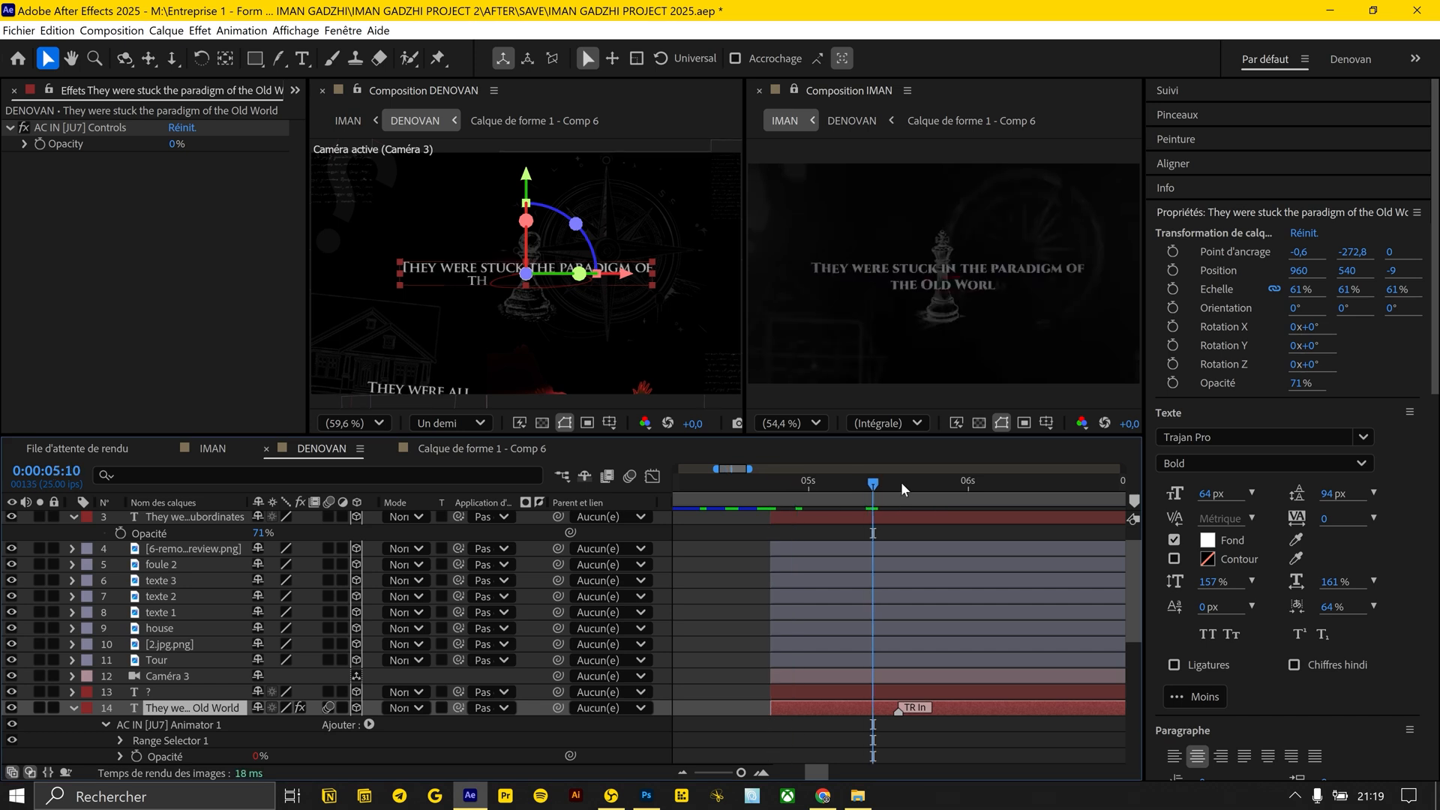
pyautogui.moveTo(895, 713); pyautogui.dragTo(921, 713)
# Apply Animation Composer's Fade Characters Separately intro to the Subordinates title and adjust its timing
pyautogui.click(880, 518)
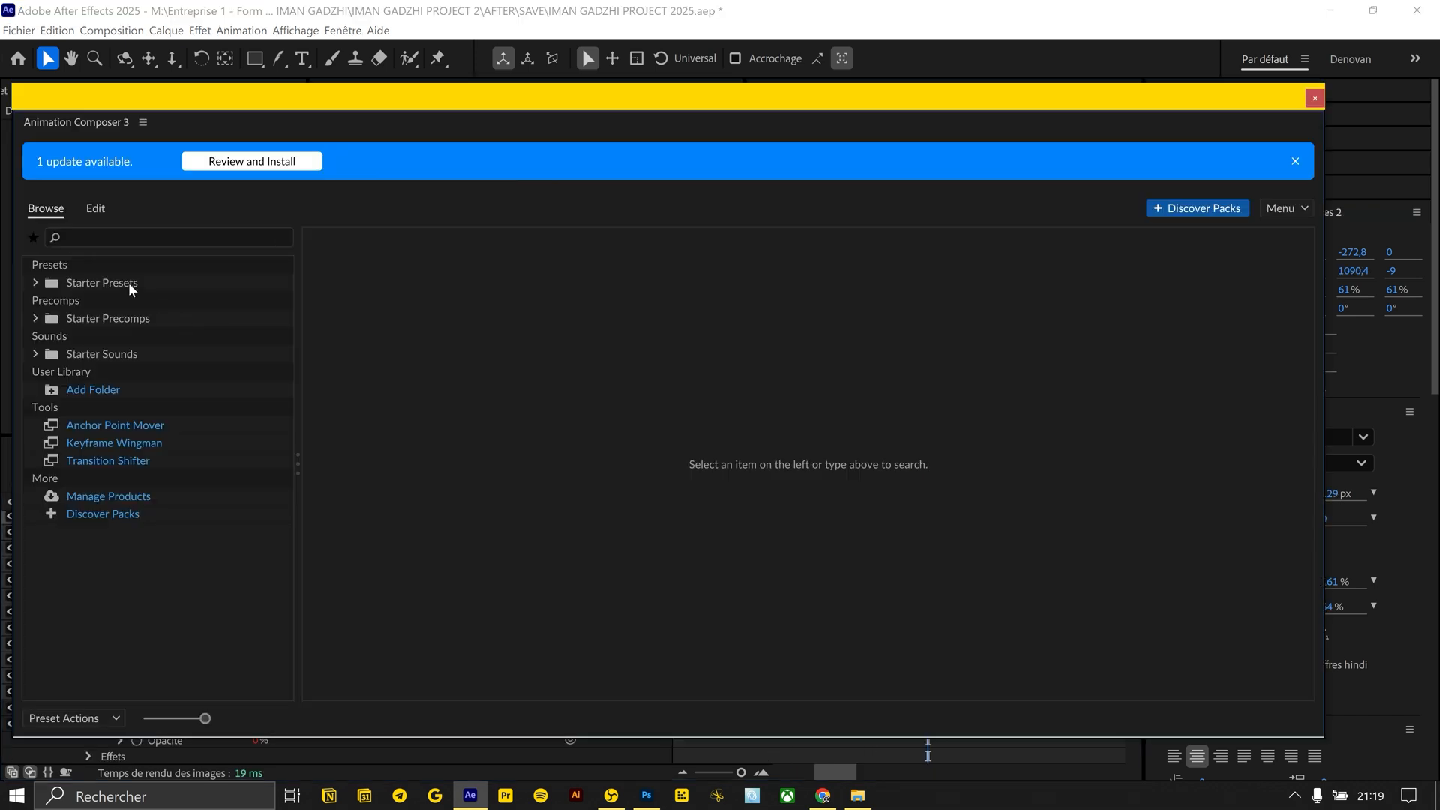
pyautogui.click(133, 238)
pyautogui.write('text')
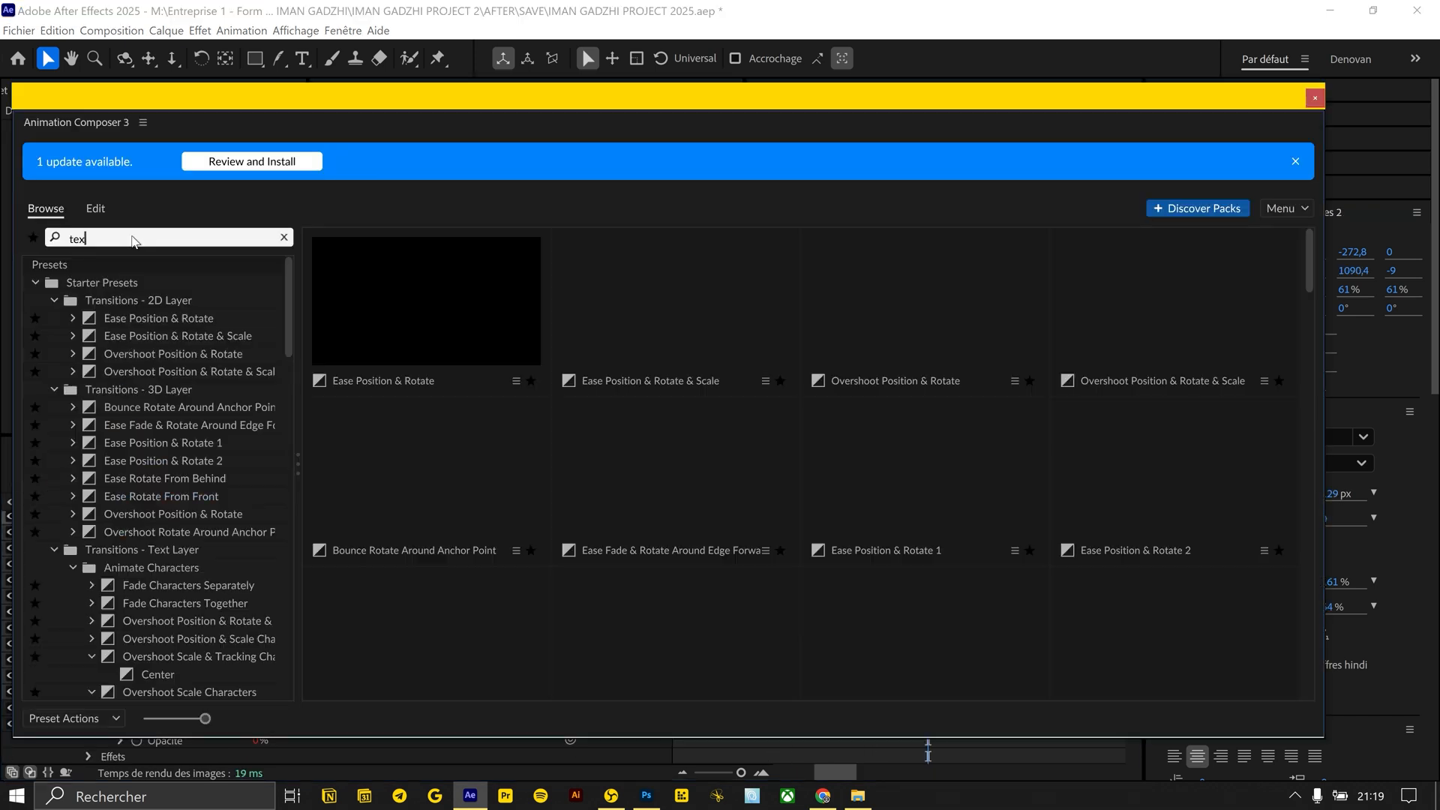
pyautogui.click(426, 308)
pyautogui.click(1130, 717)
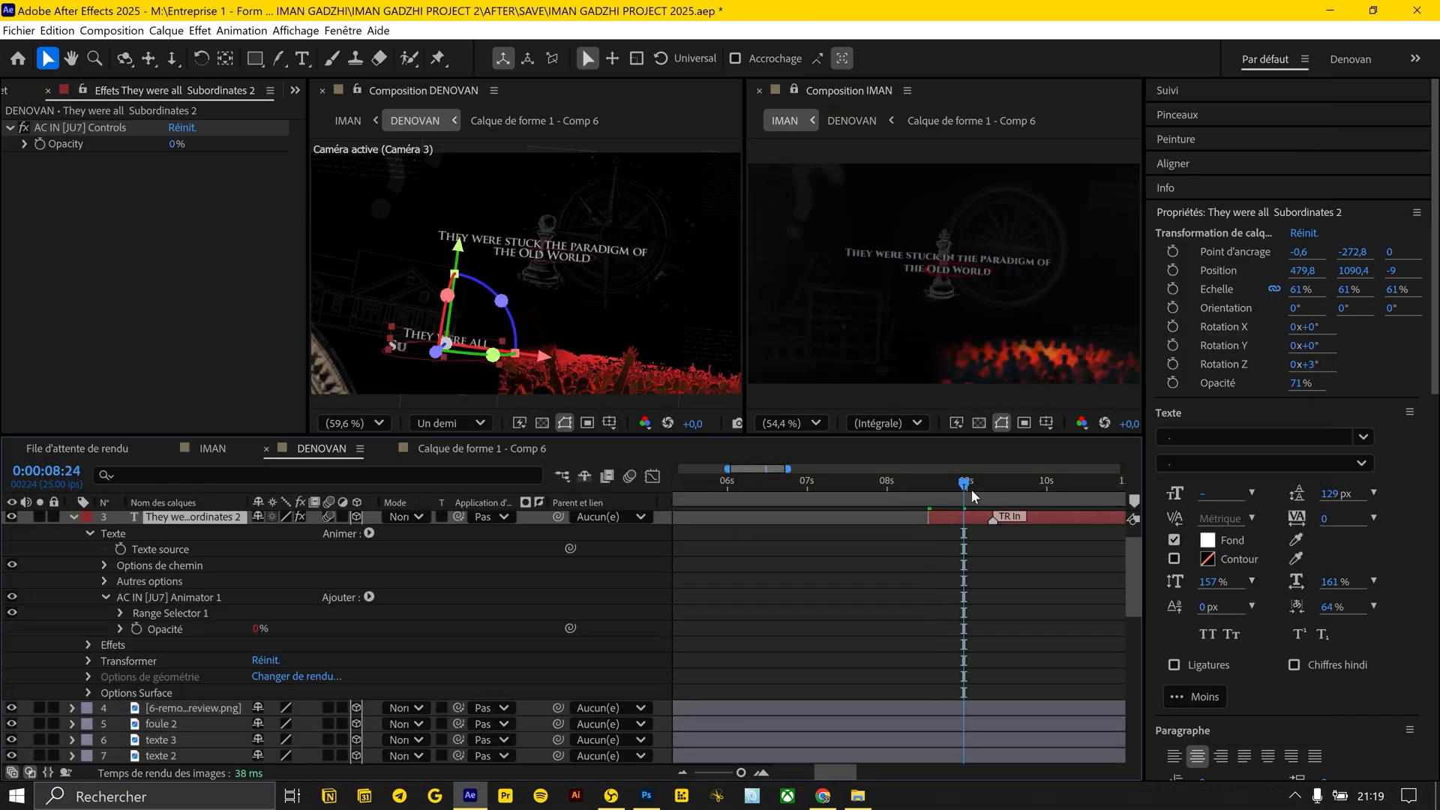
pyautogui.moveTo(1023, 494); pyautogui.dragTo(1000, 480)
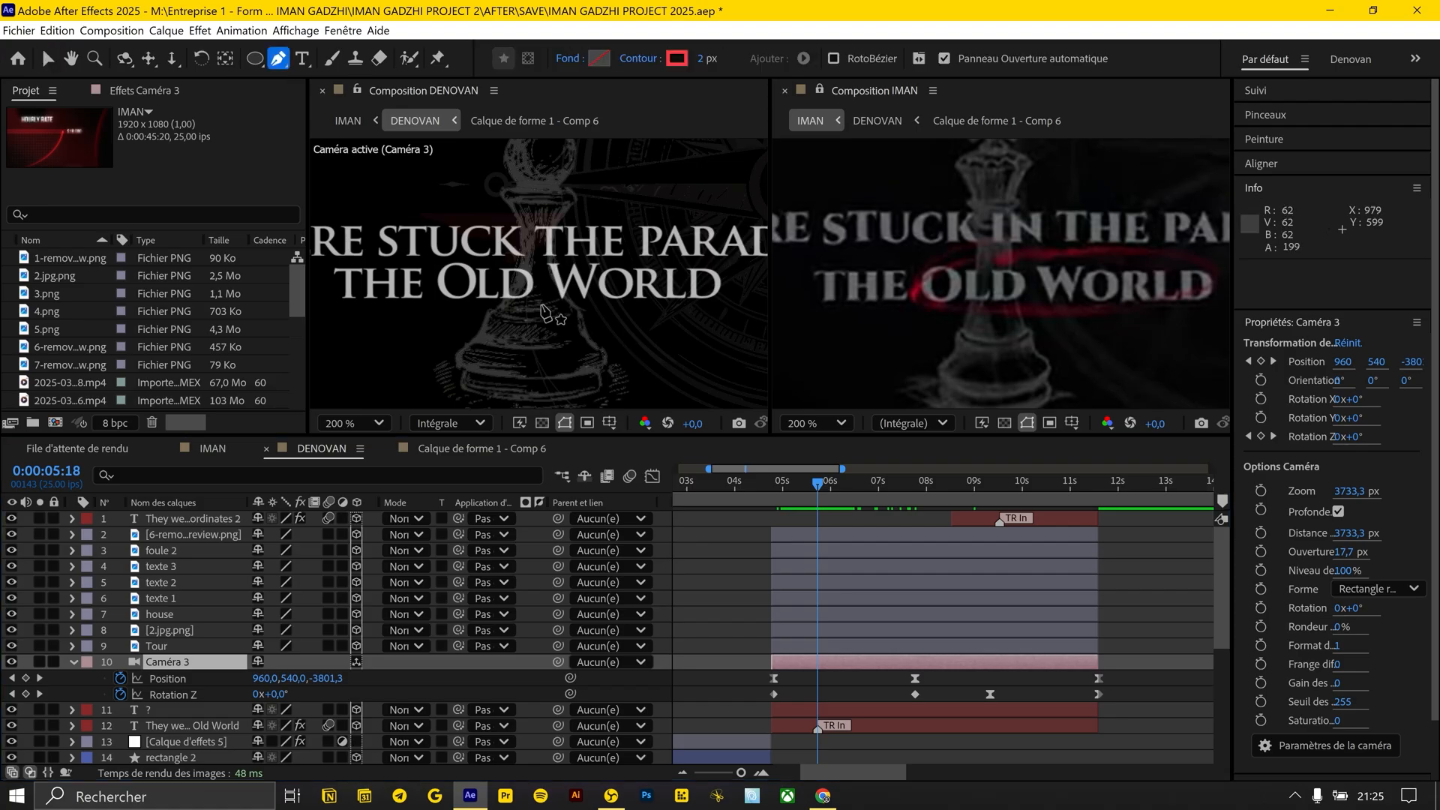
# Draw a red pen loop around "Old World" in the title and set its stroke width to 3 px
pyautogui.click(540, 247)
pyautogui.moveTo(442, 286); pyautogui.dragTo(469, 307)
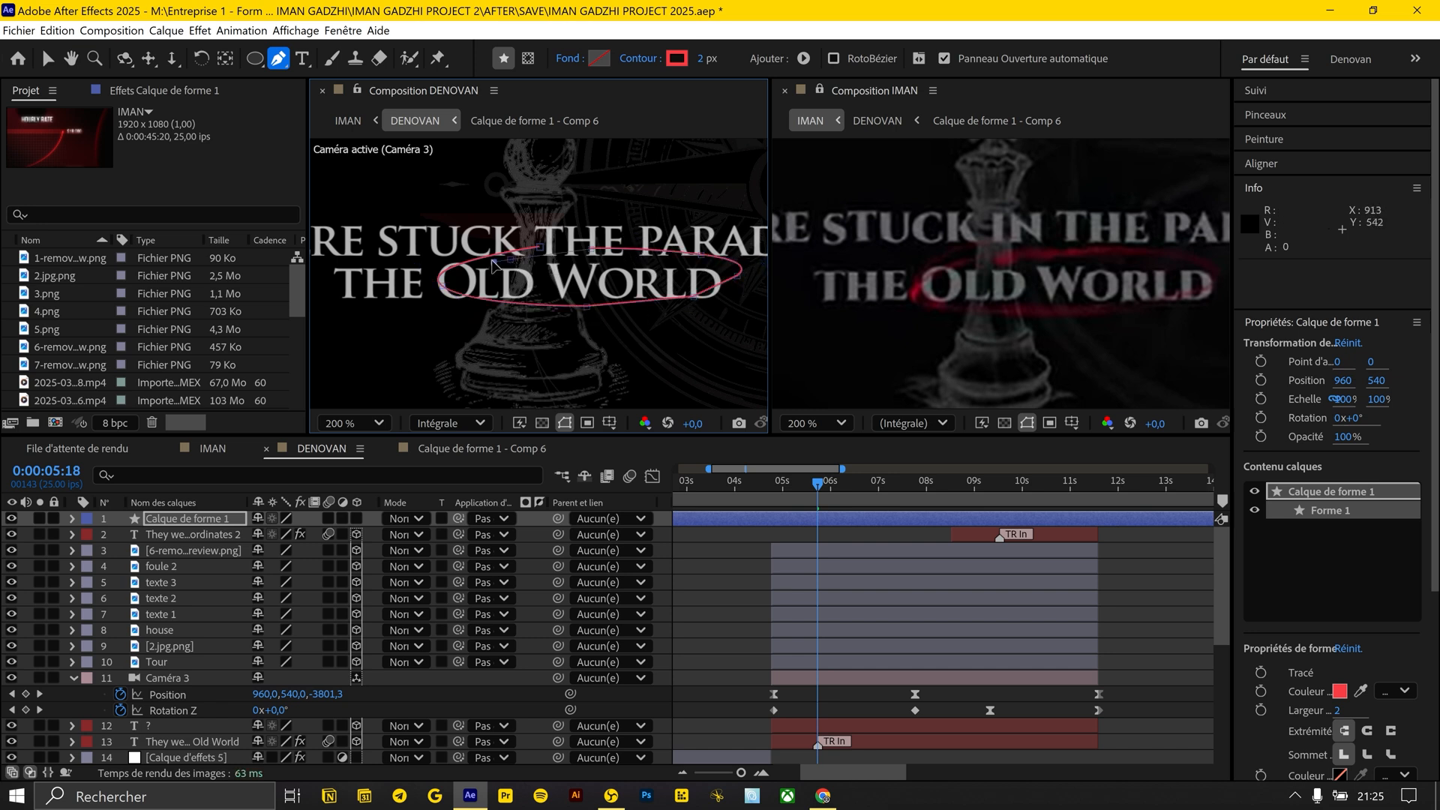
pyautogui.click(73, 519)
pyautogui.click(640, 59)
pyautogui.click(736, 451)
pyautogui.moveTo(700, 59); pyautogui.dragTo(707, 58)
# Add Wiggle Paths to the red loop with size 1, detail 3 and smooth points
pyautogui.click(369, 535)
pyautogui.click(267, 443)
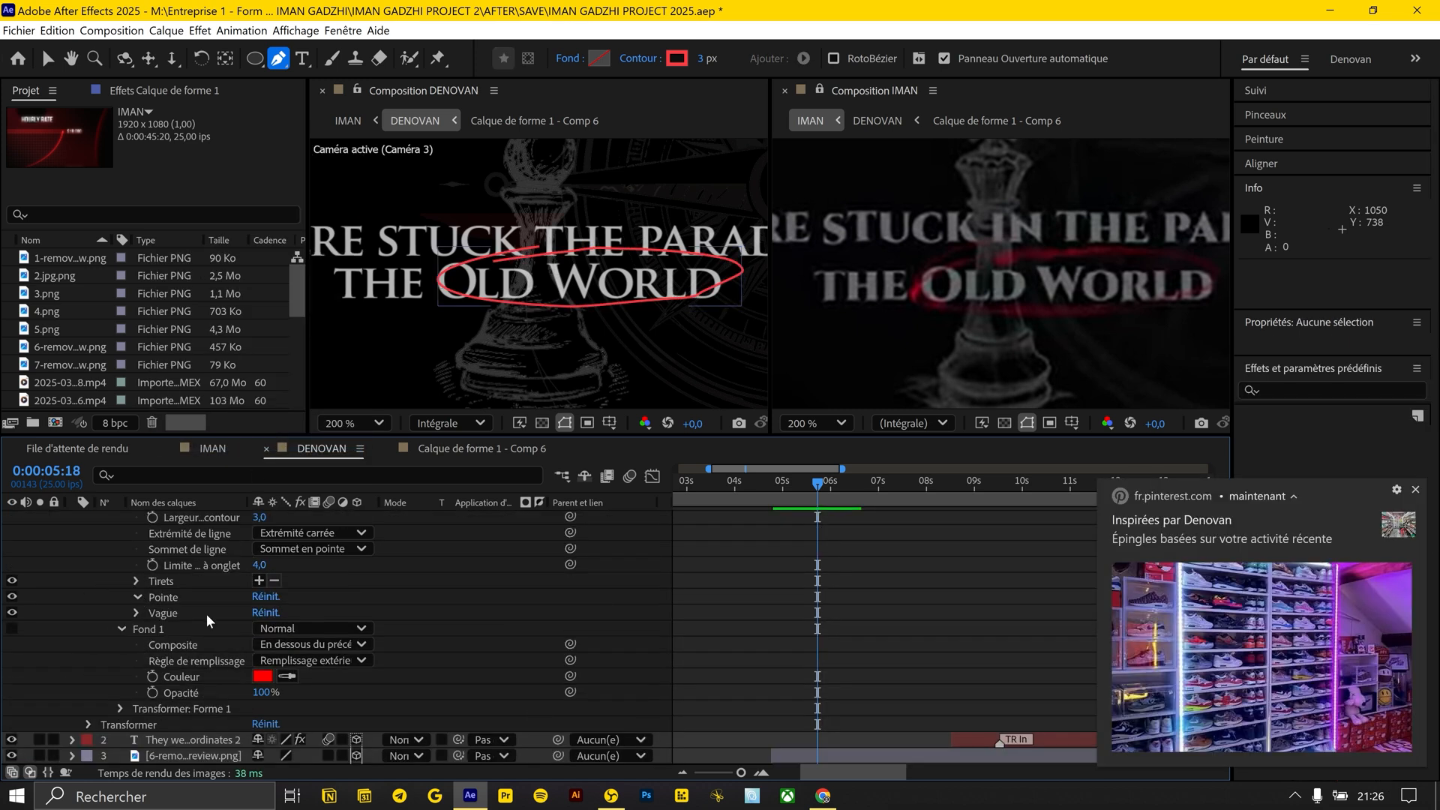
pyautogui.click(138, 598)
pyautogui.moveTo(270, 635); pyautogui.dragTo(283, 644)
# Lower the red loop shape layer's opacity to 81%
pyautogui.click(1077, 606)
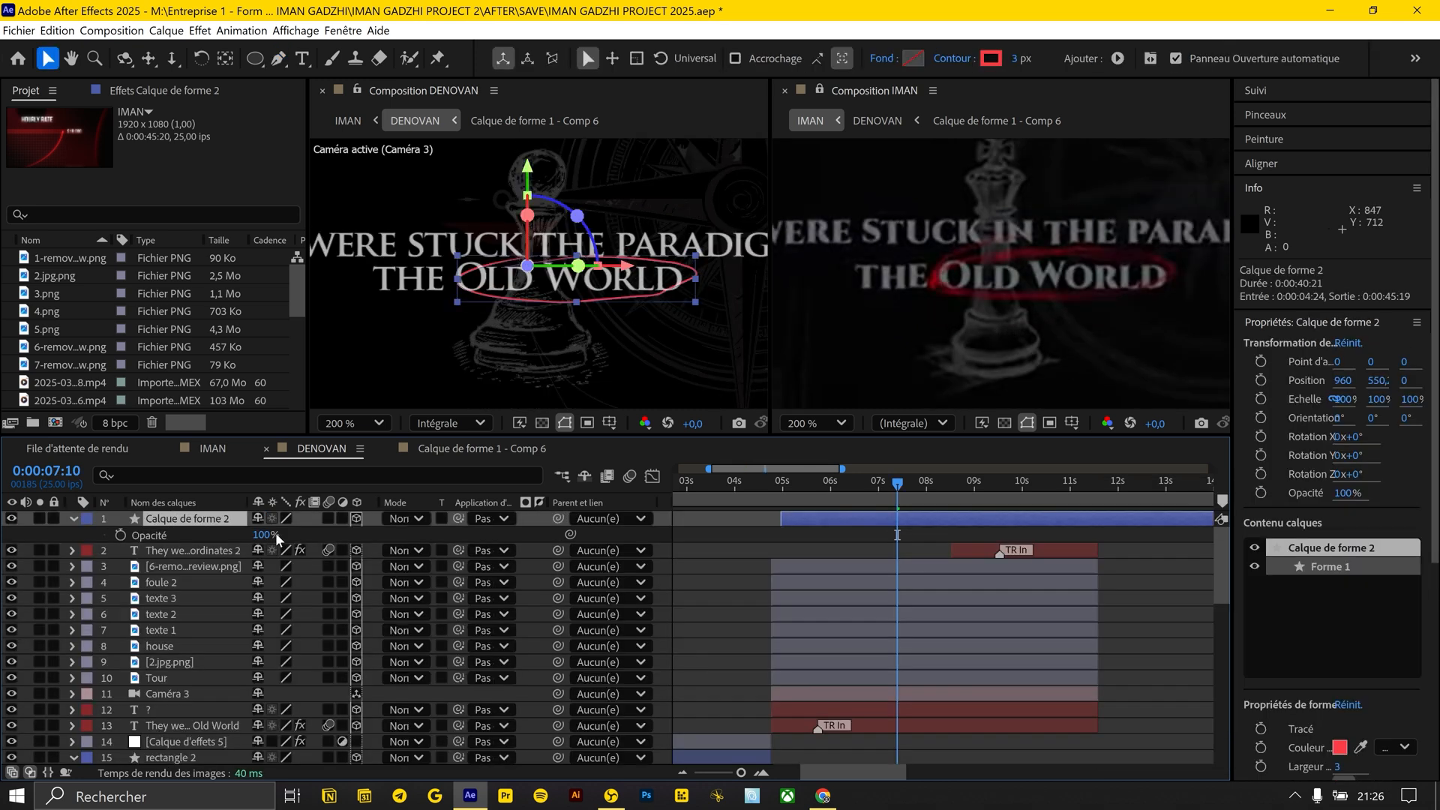
pyautogui.click(738, 546)
pyautogui.click(885, 519)
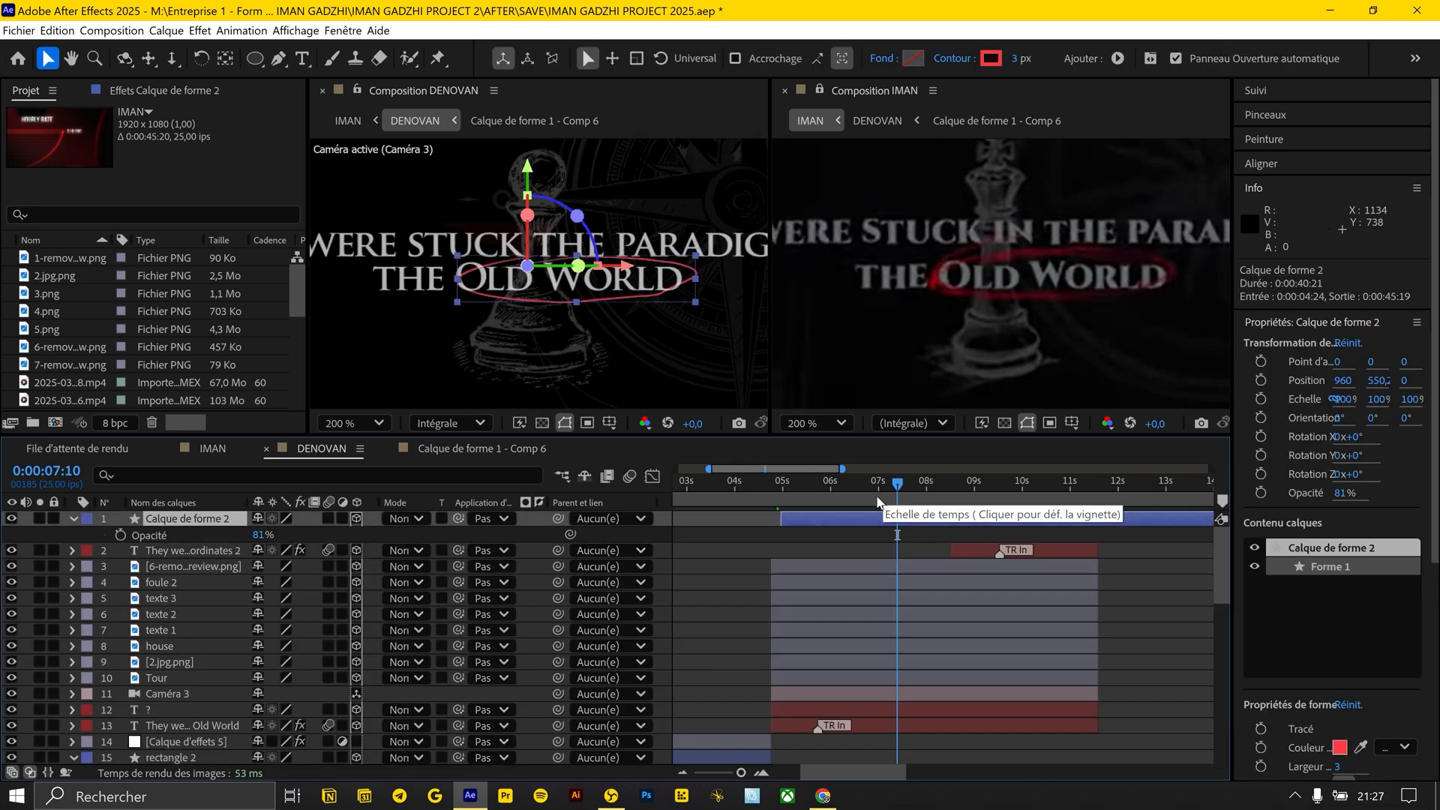
# Duplicate the red loop layer and place the copy around the word "Subordinates" in the second title
pyautogui.hotkey('ctrl', 'd')
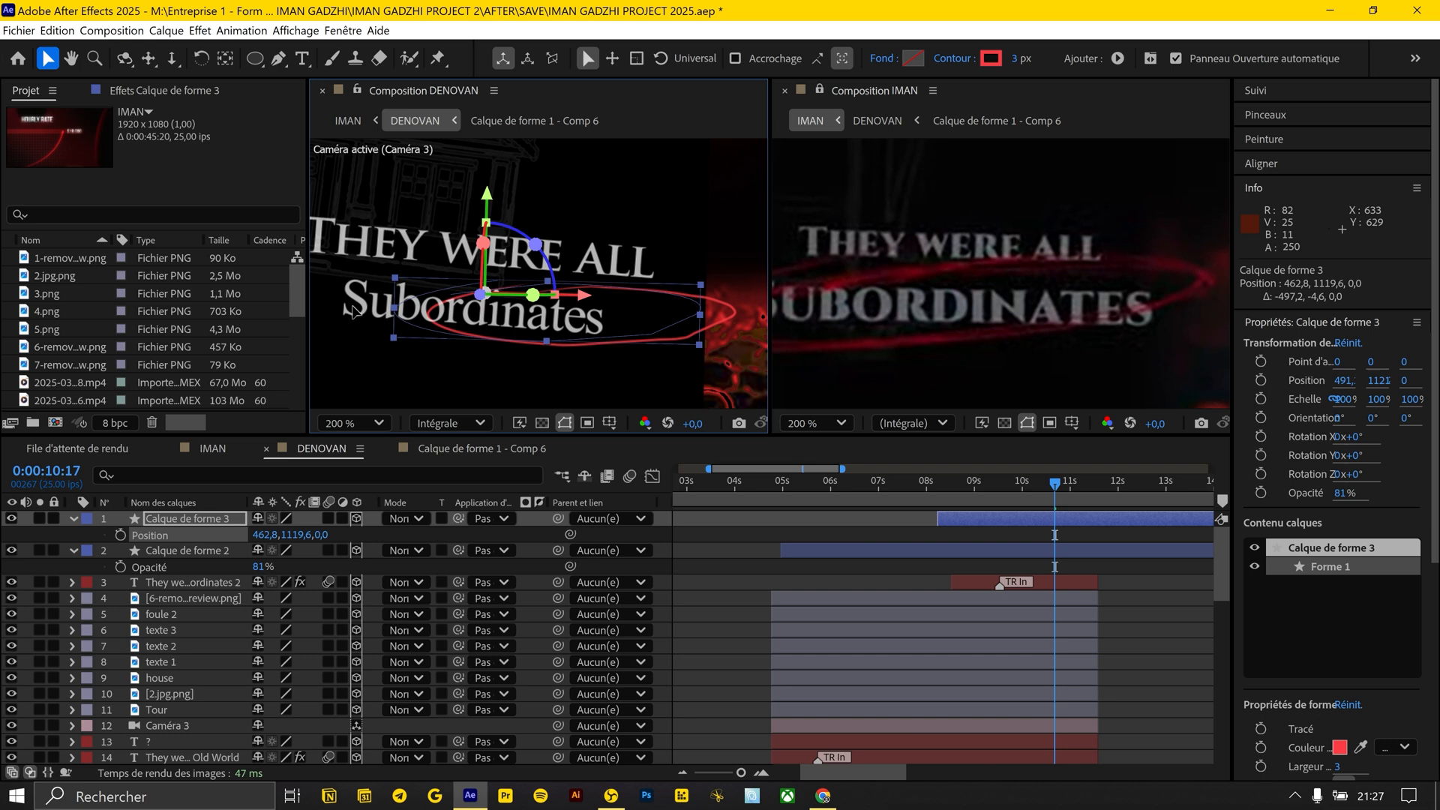
pyautogui.moveTo(356, 319); pyautogui.dragTo(335, 318)
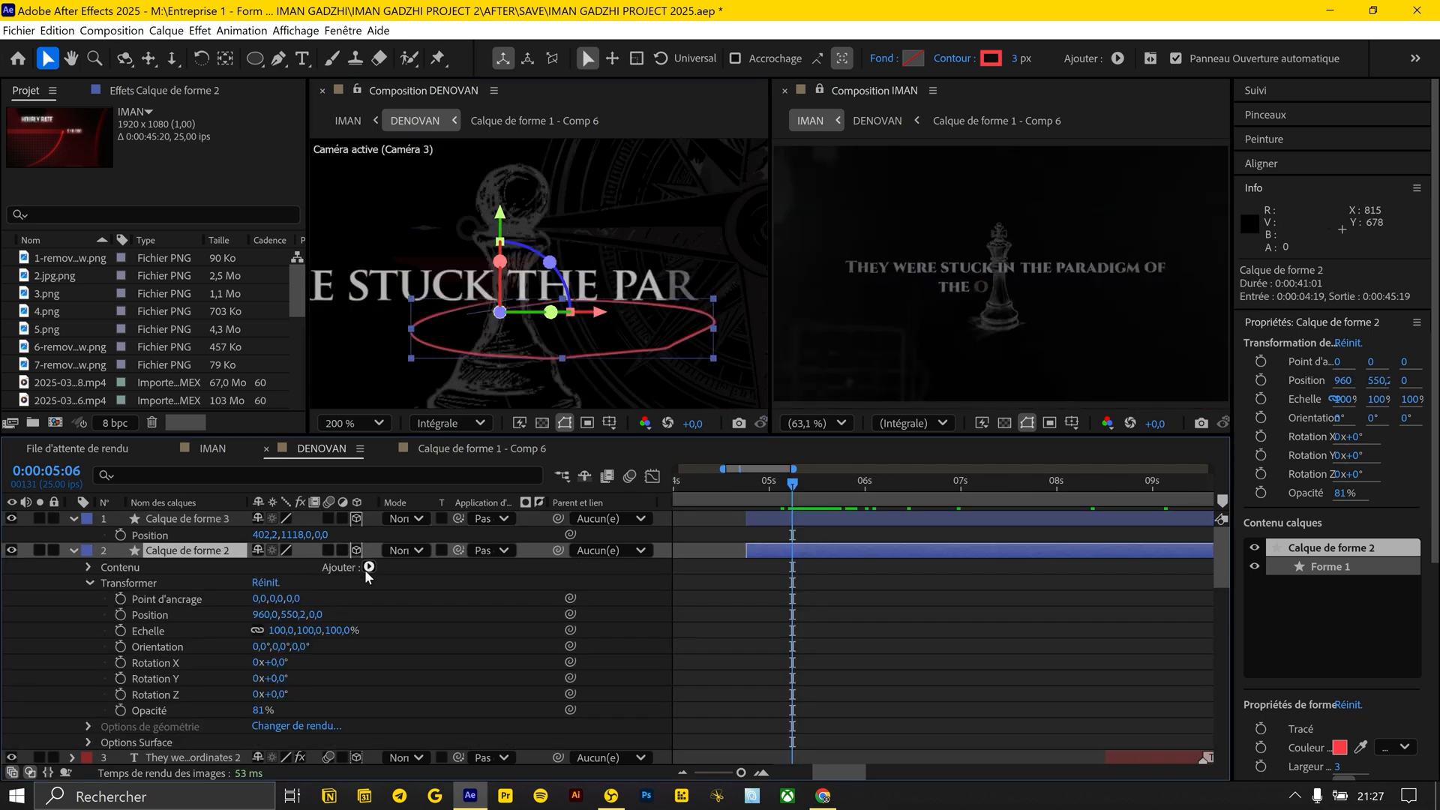
# Add Trim Paths to the "Old World" loop and animate End from 0% at 0:00:05:06 to 100% at 0:00:05:12 with eased keyframes
pyautogui.click(369, 567)
pyautogui.click(350, 422)
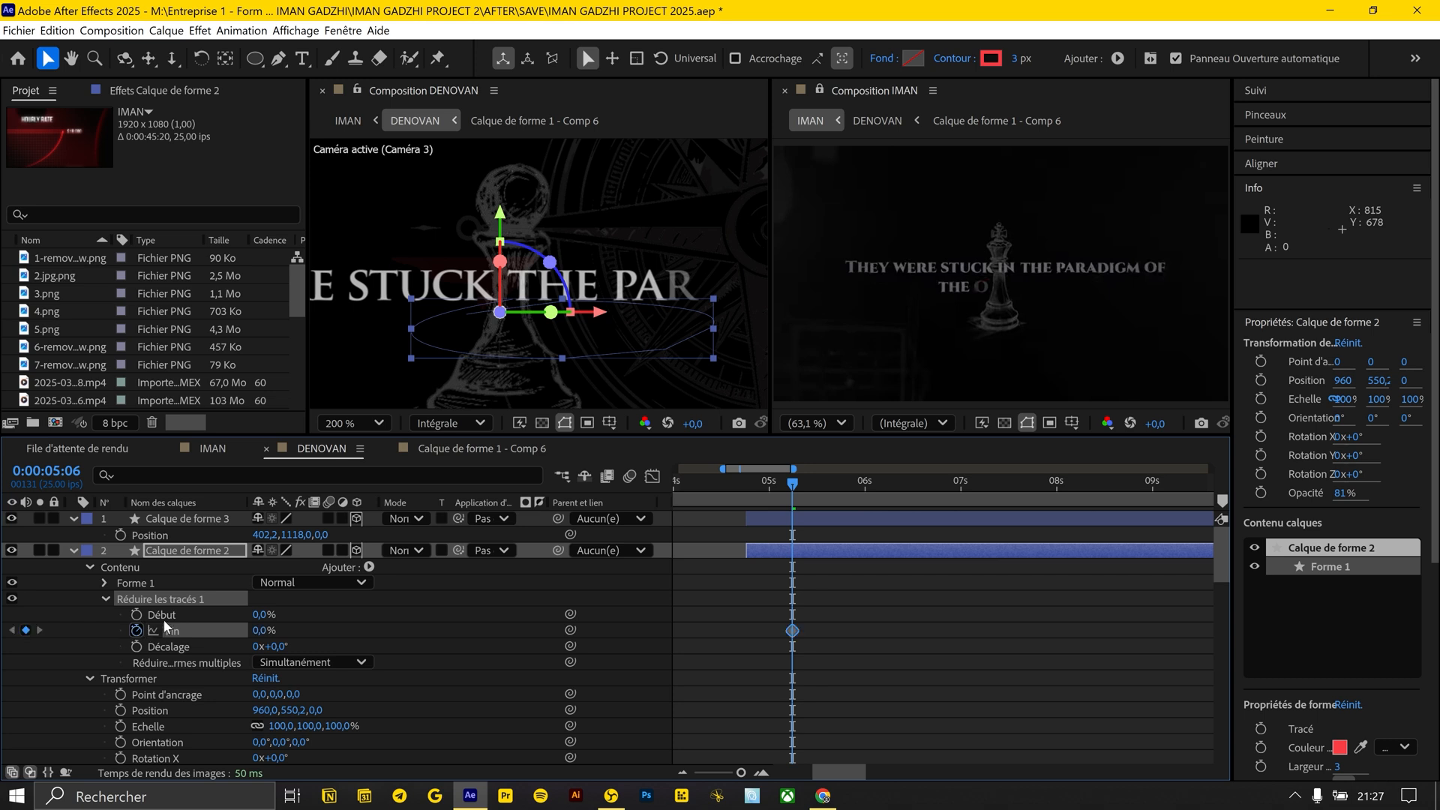
pyautogui.click(807, 485)
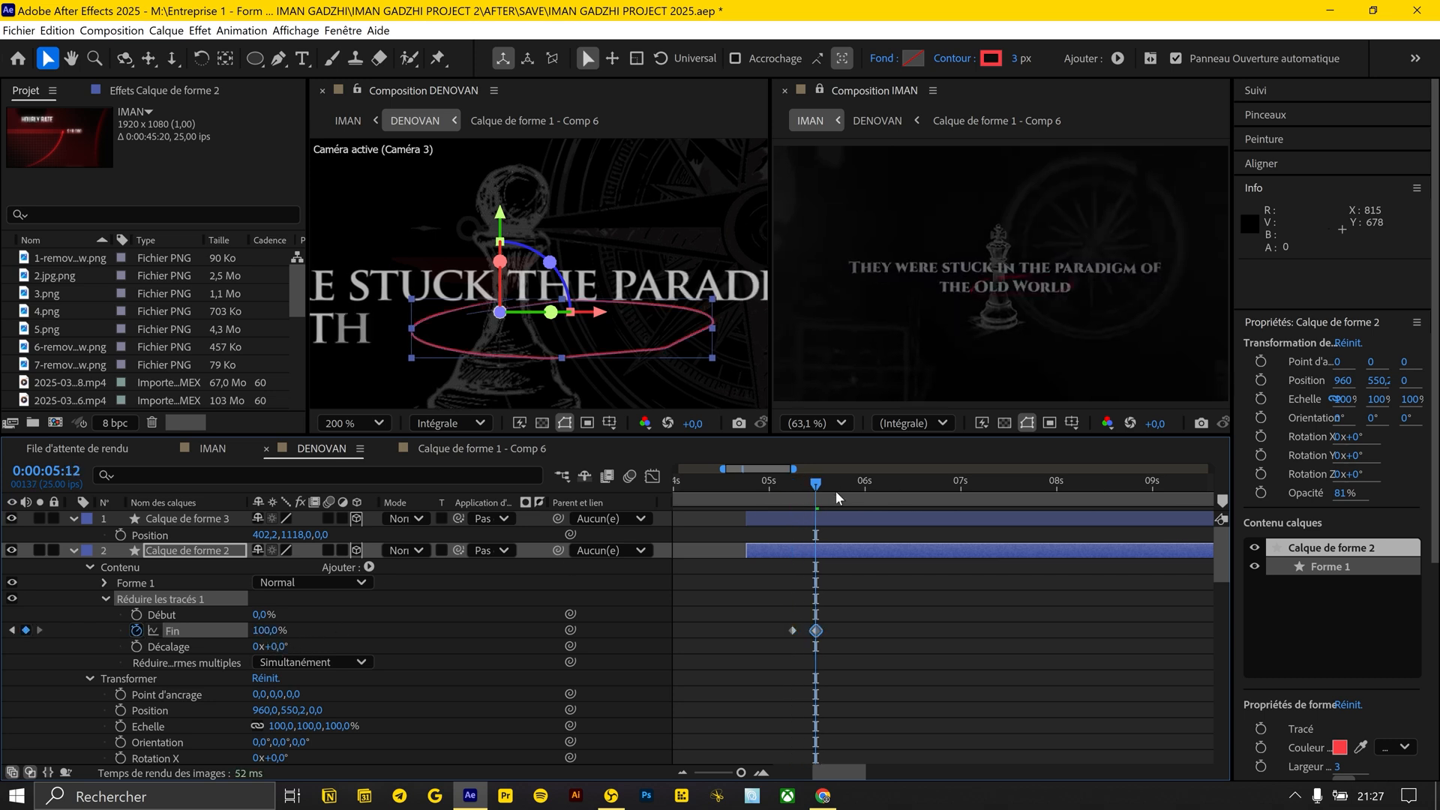
pyautogui.click(807, 485)
pyautogui.moveTo(851, 598); pyautogui.dragTo(718, 653)
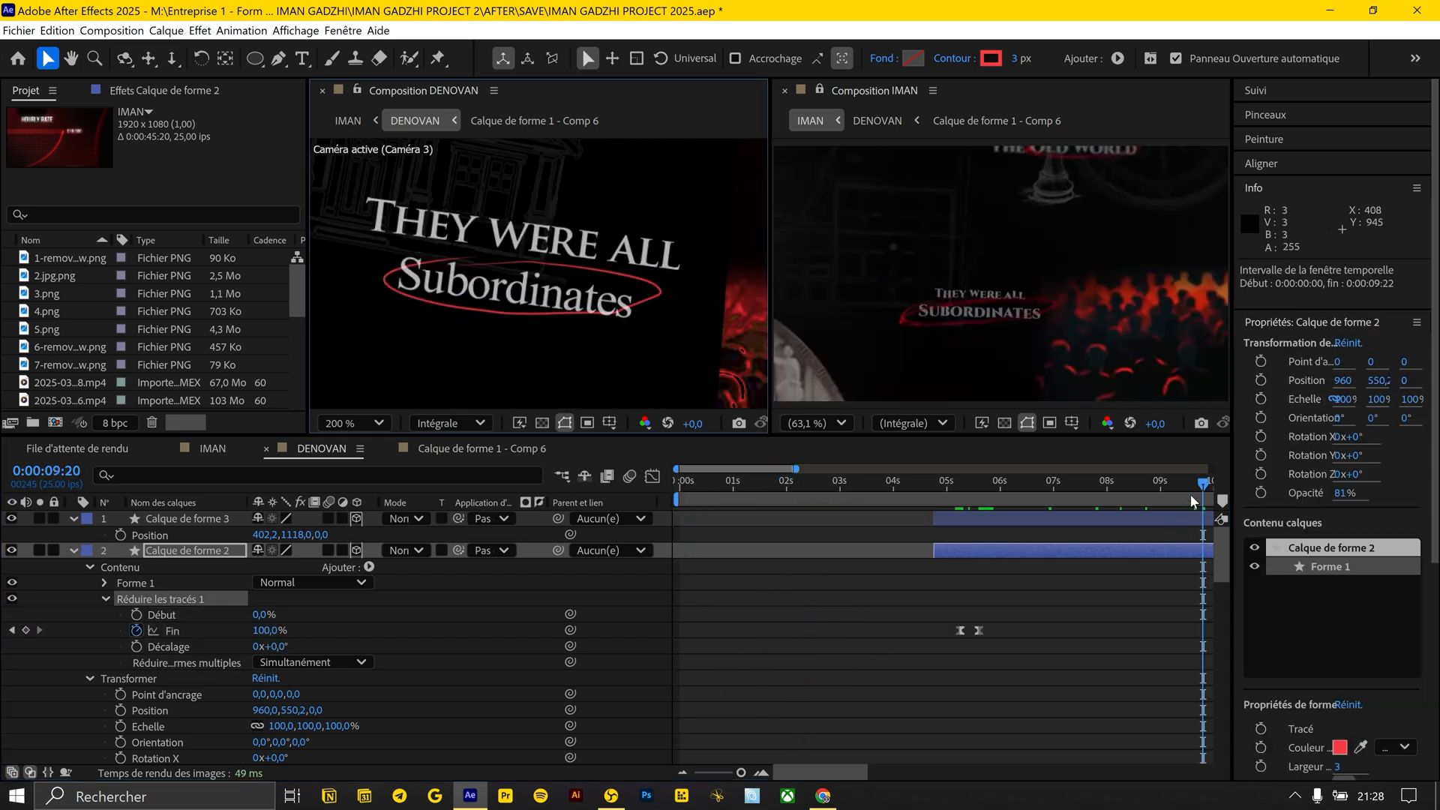
# Check the keyframes and draw-on timing of the loop around "Subordinates" against the title's reveal
pyautogui.moveTo(1189, 491); pyautogui.dragTo(1172, 488)
pyautogui.scroll(2, 1072, 491)
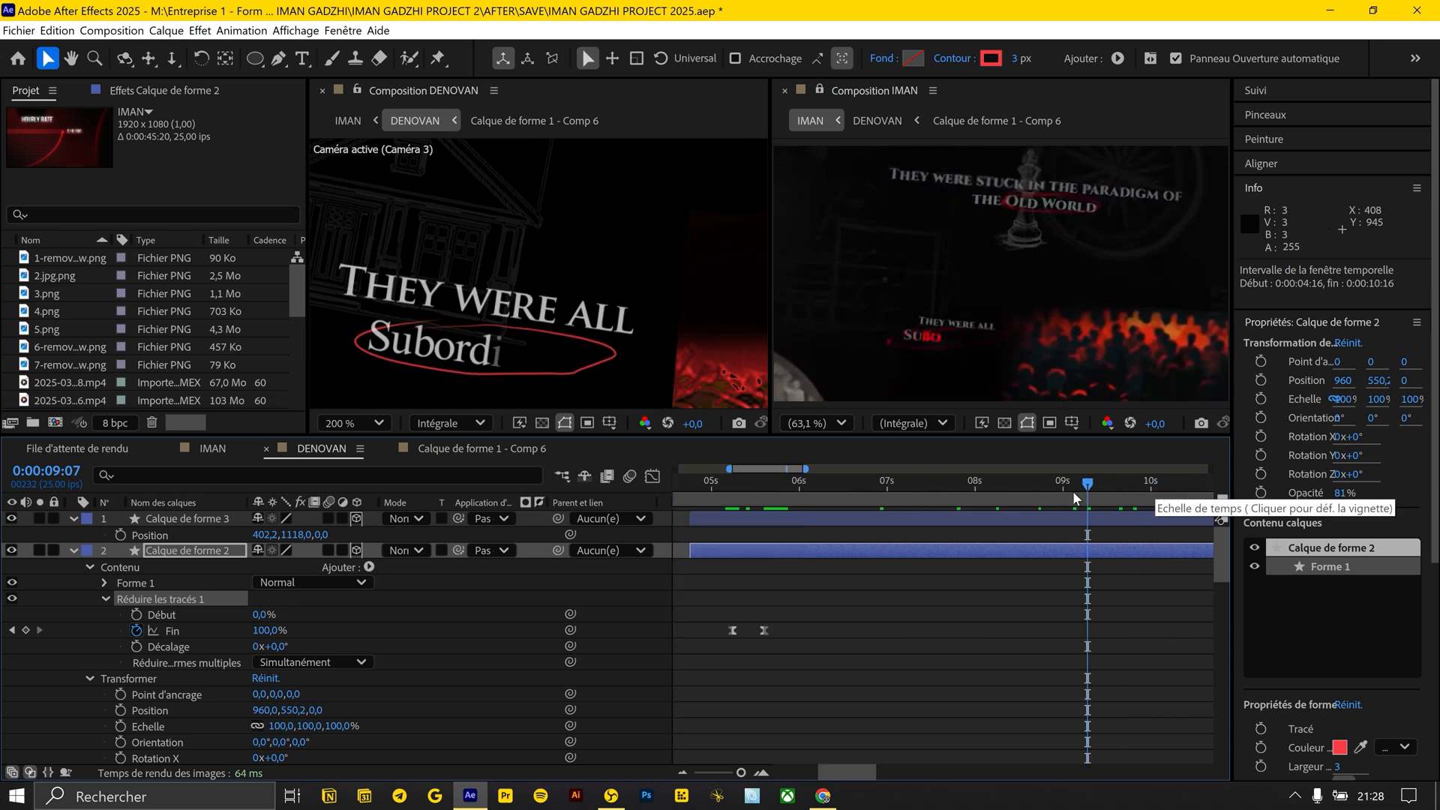
pyautogui.click(1073, 518)
pyautogui.click(1074, 484)
pyautogui.press('u')
pyautogui.press('u')
pyautogui.scroll(2, 1081, 513)
pyautogui.moveTo(1081, 496); pyautogui.dragTo(1182, 503)
pyautogui.click(964, 592)
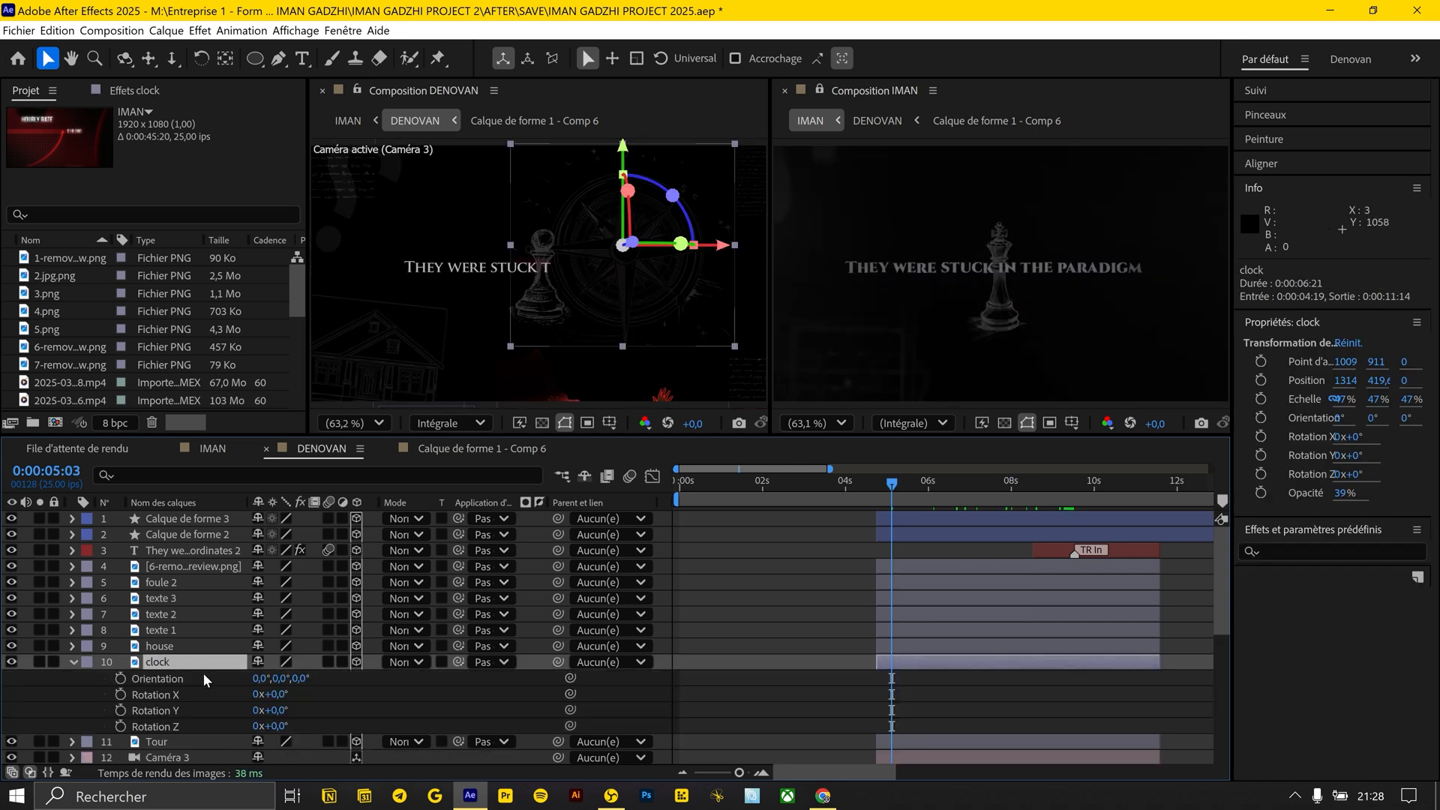
# Rename the compass image layer clock and animate its Z rotation from 0° at 0:00:04:19 to the layer's end, and preview the spin
pyautogui.press('F2')
pyautogui.click(120, 726)
pyautogui.scroll(2, 898, 720)
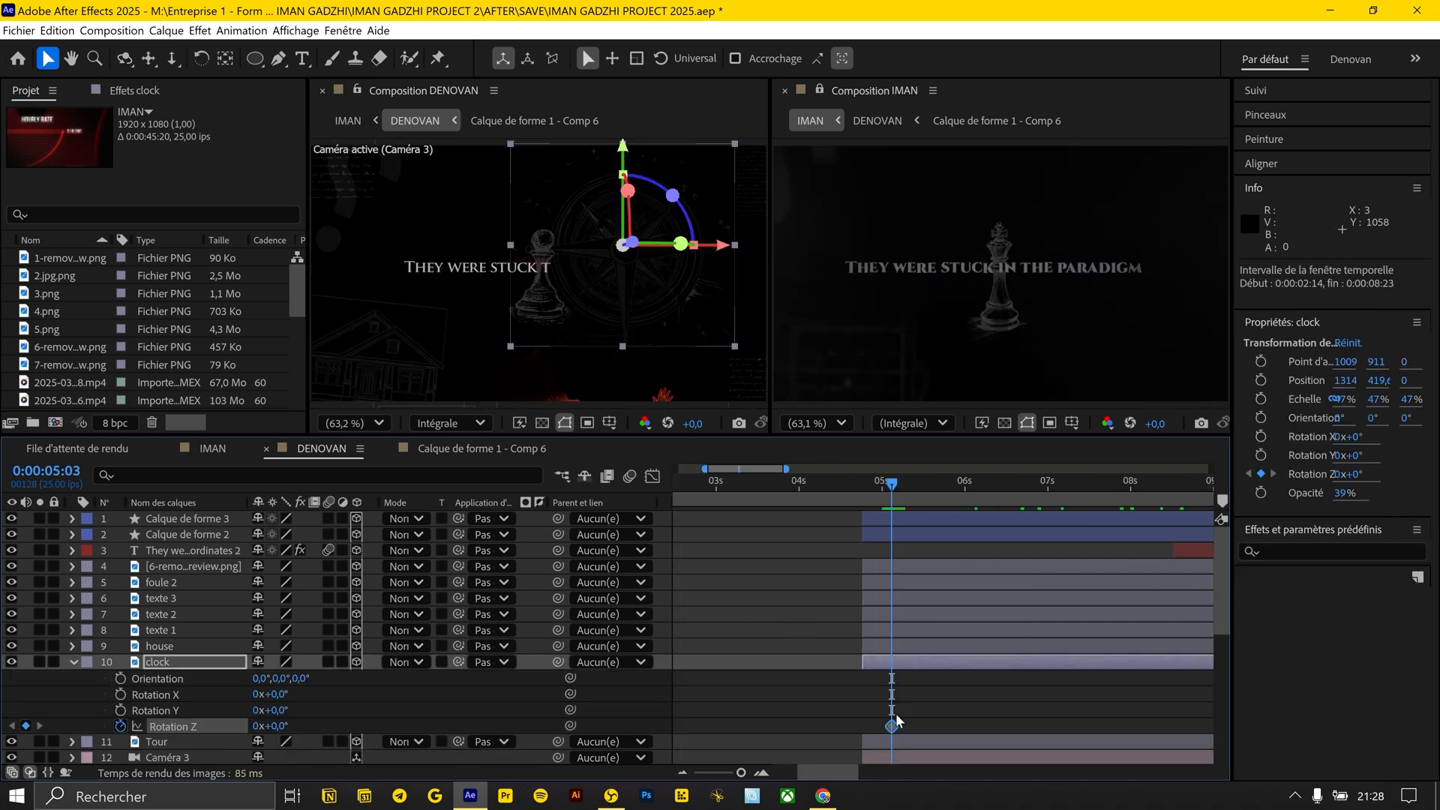
pyautogui.click(1044, 482)
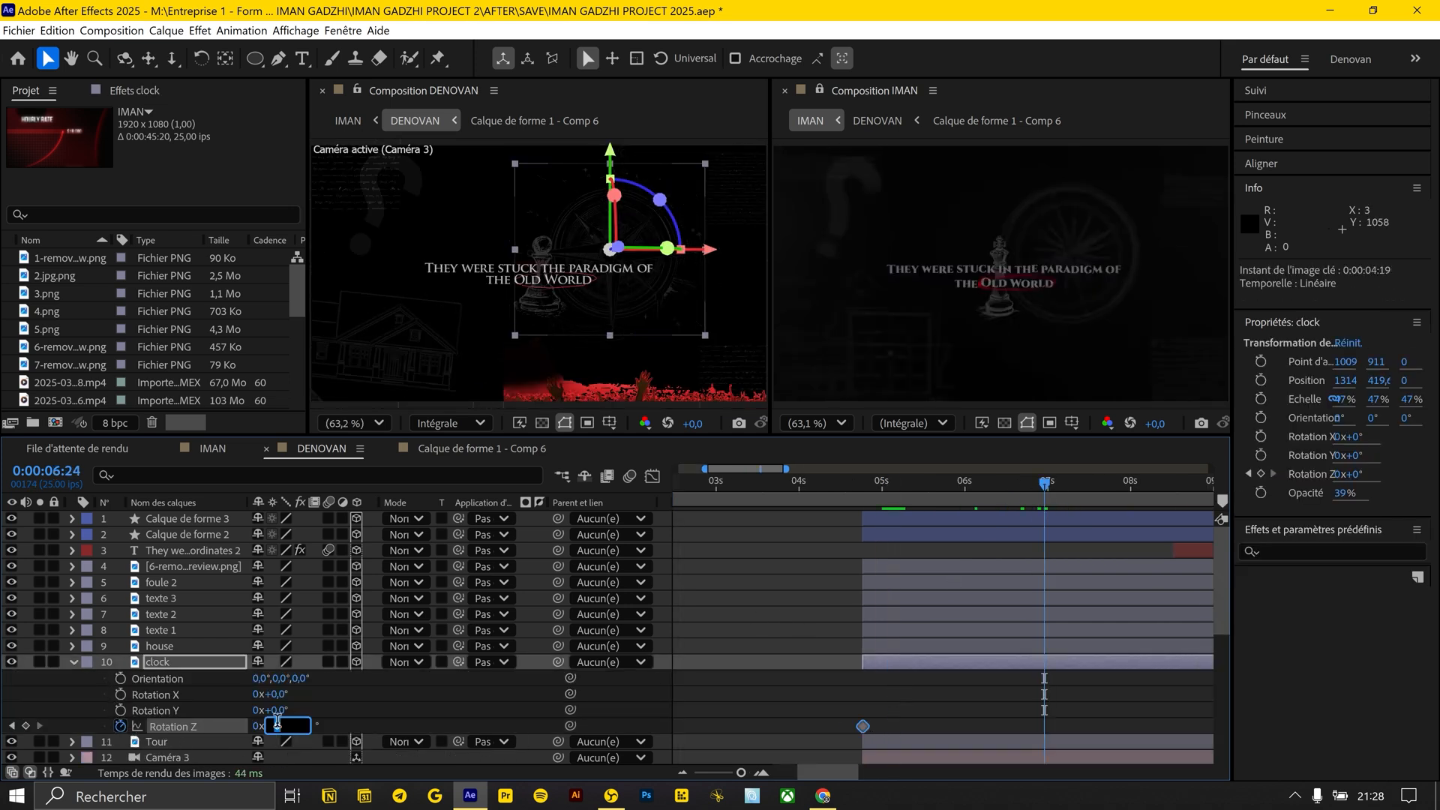
pyautogui.click(863, 485)
pyautogui.press('space')
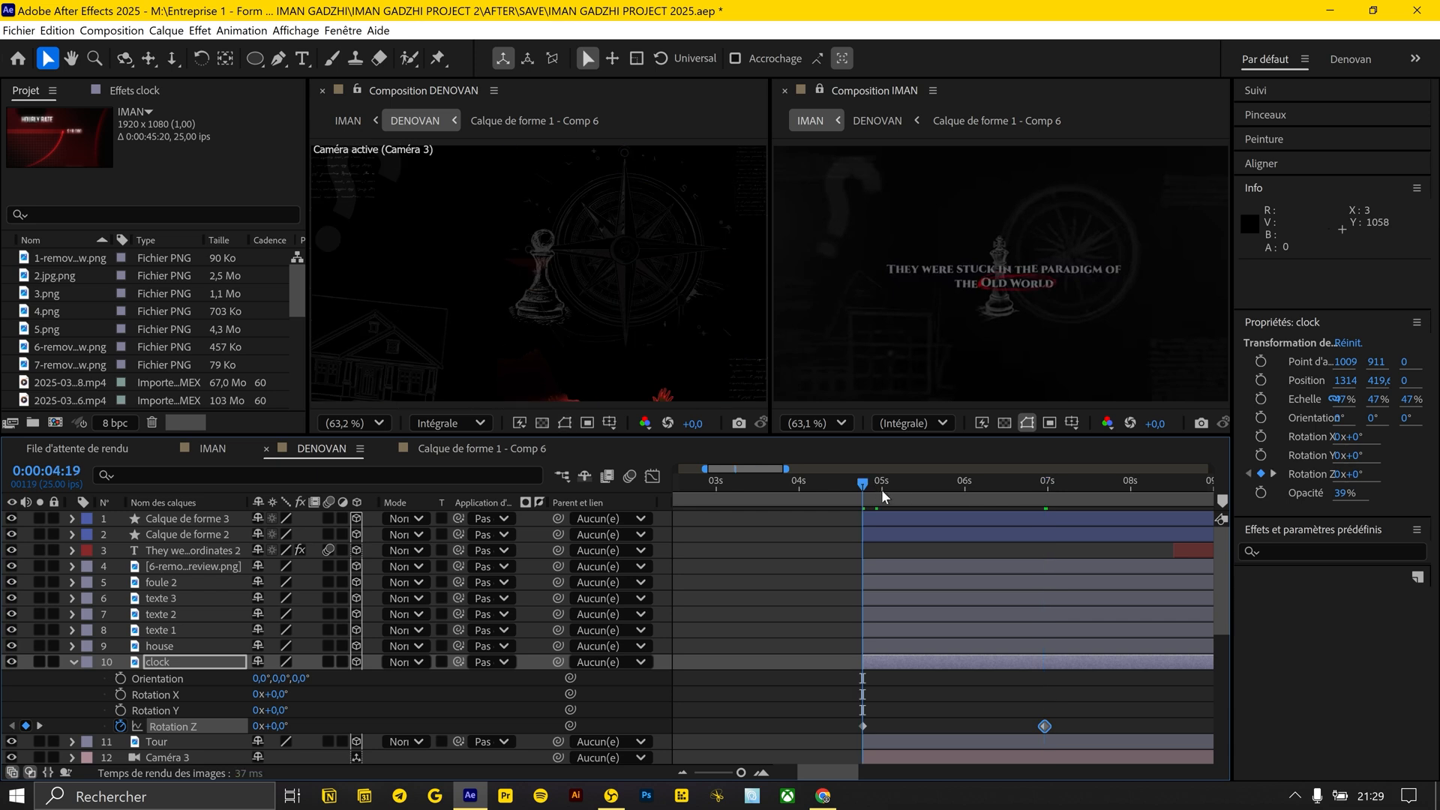
pyautogui.press('space')
pyautogui.click(1044, 486)
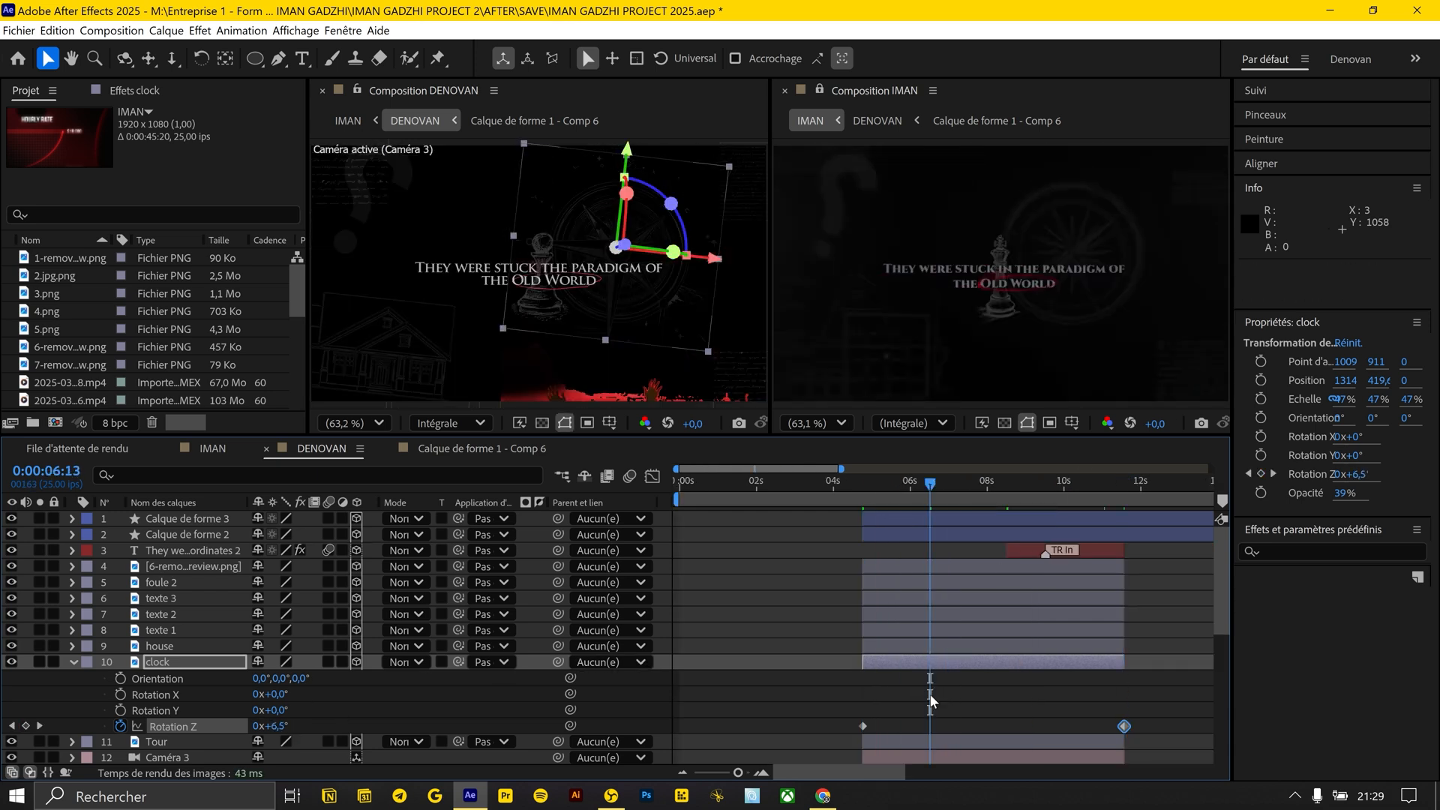
pyautogui.click(932, 701)
pyautogui.click(881, 486)
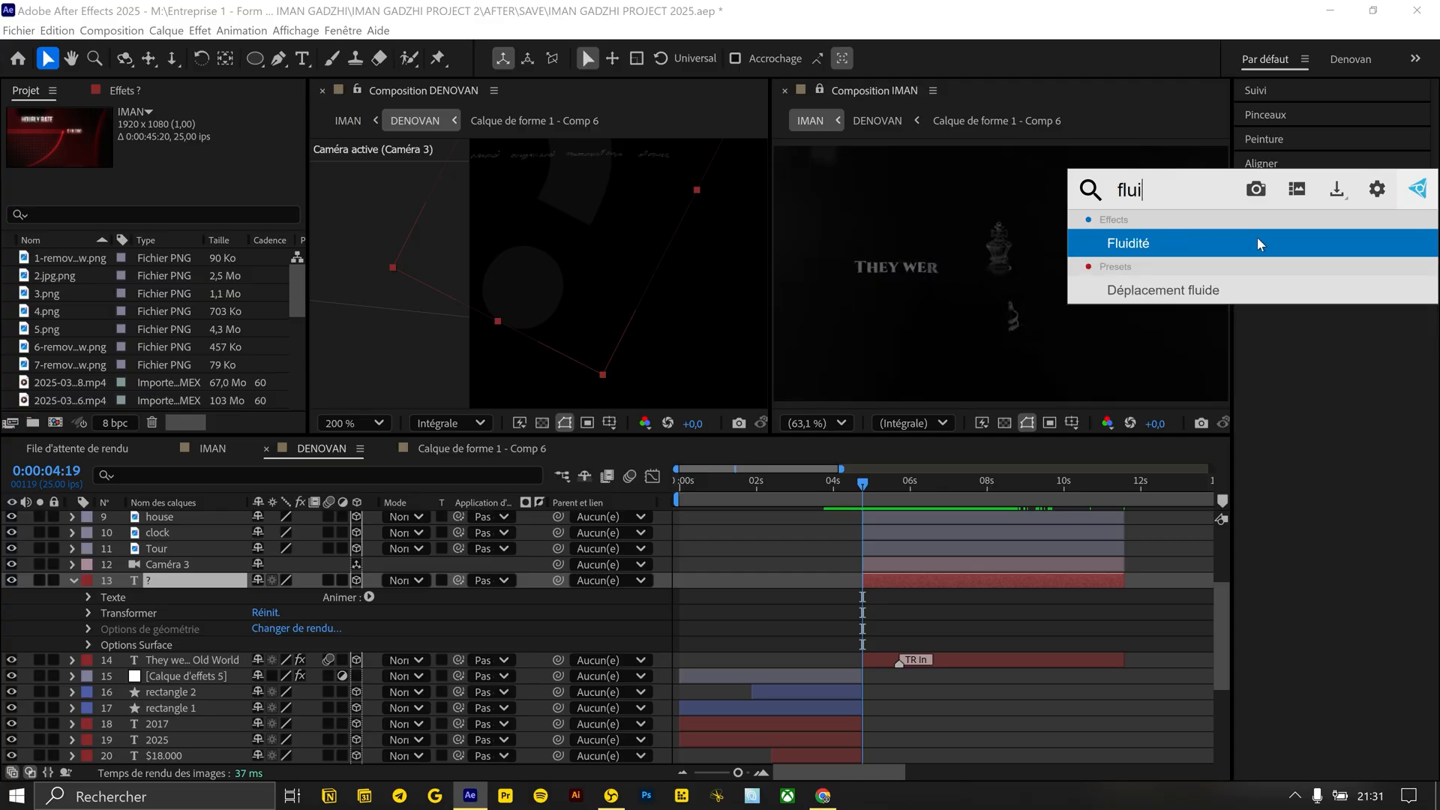
# Distort the question mark text with the Liquify (Fluidité) effect's warp tool
pyautogui.click(1257, 237)
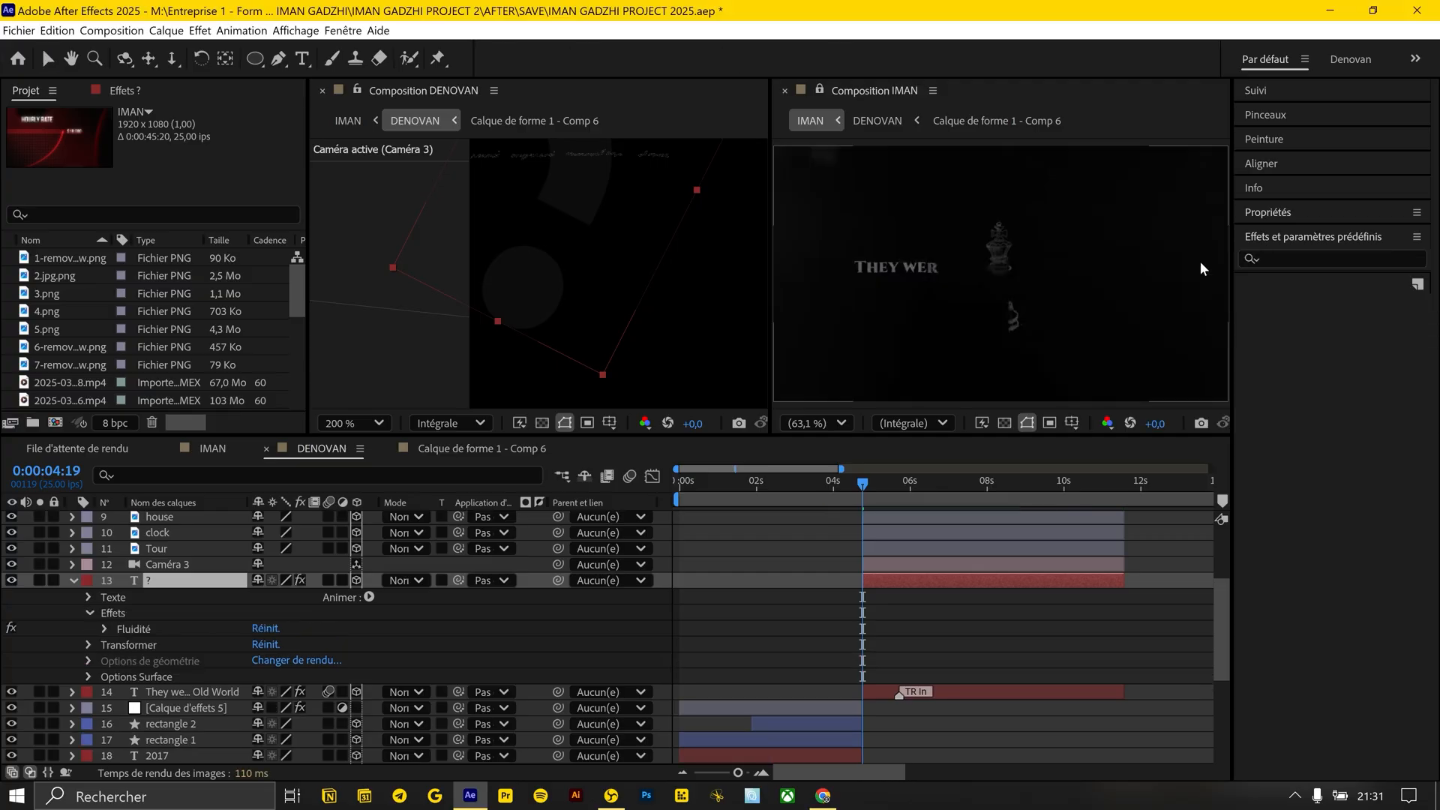
pyautogui.click(110, 87)
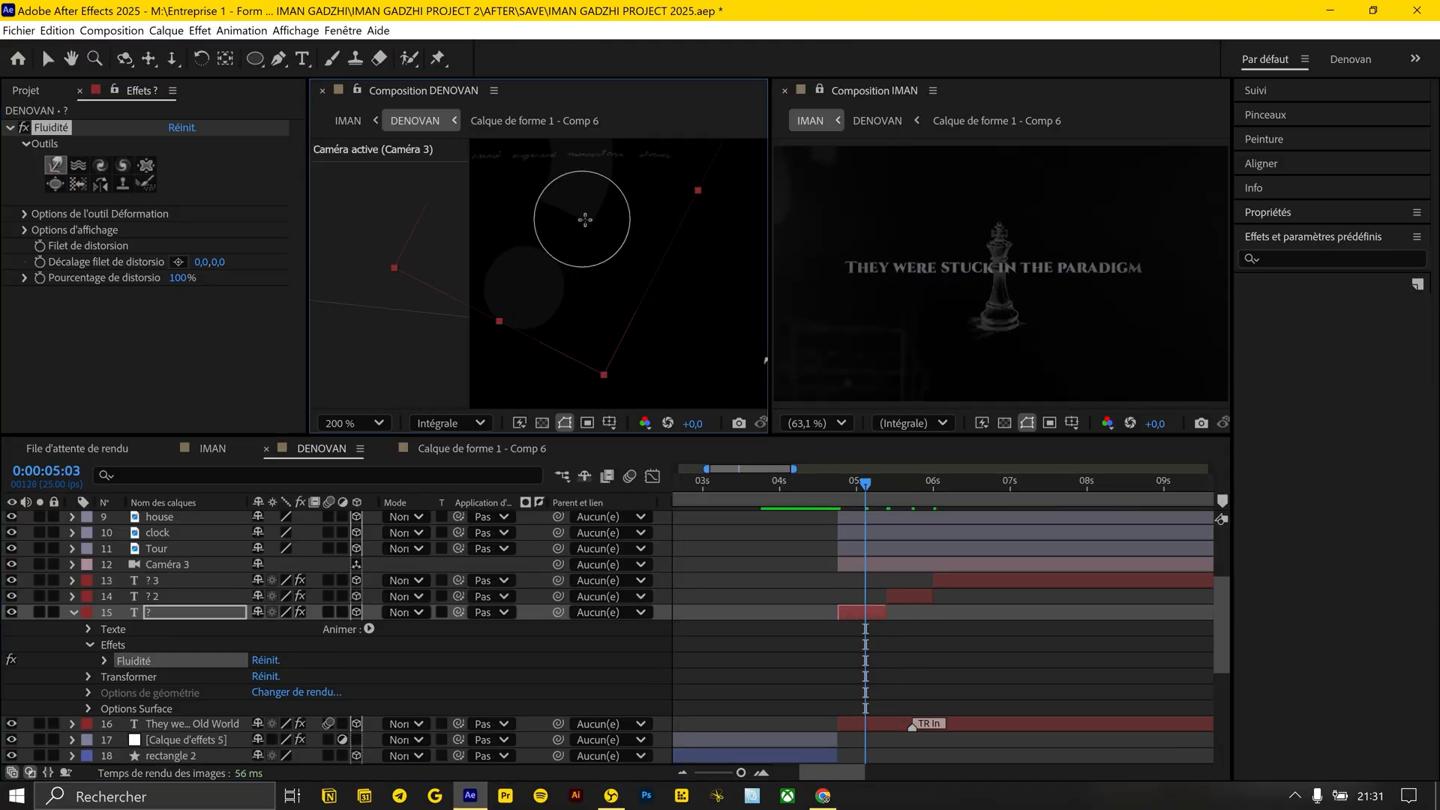
pyautogui.moveTo(552, 292); pyautogui.dragTo(557, 372)
pyautogui.moveTo(607, 207)
pyautogui.mouseDown()
pyautogui.moveTo(579, 308)
pyautogui.moveTo(657, 159)
pyautogui.mouseUp()
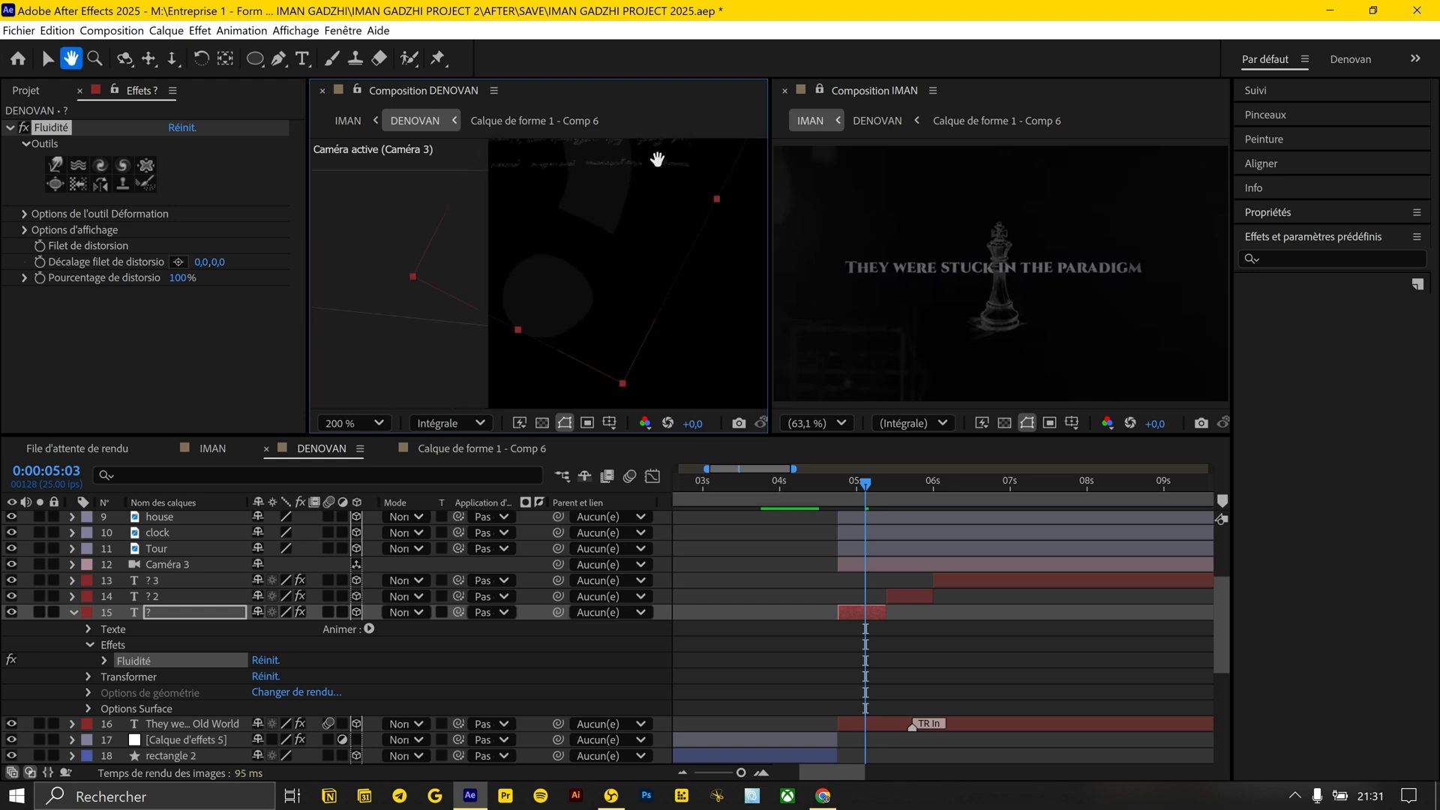
pyautogui.click(857, 482)
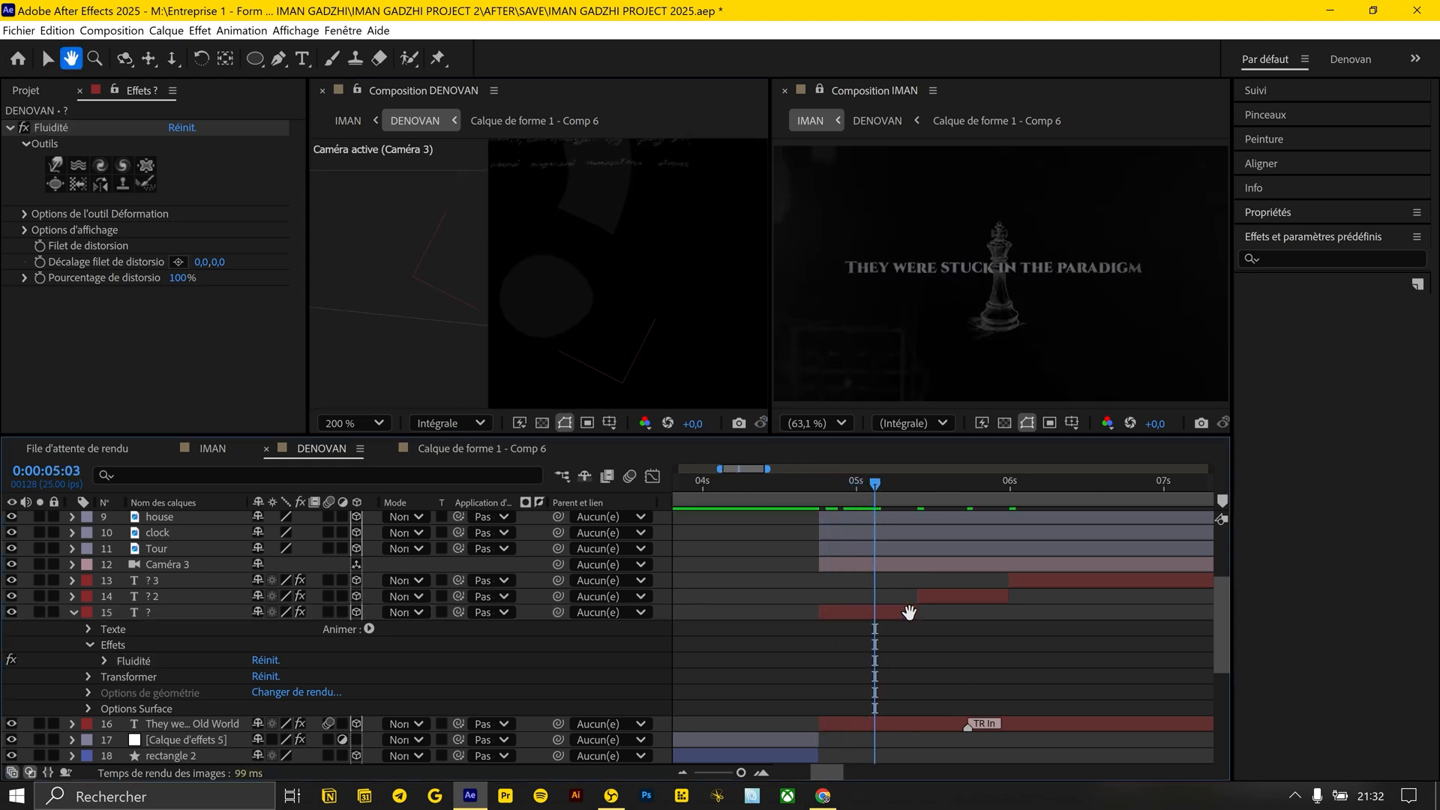
# Duplicate and shift the warped question mark layers along the timeline, placing a copy at about 0:00:05:05
pyautogui.press('r')
pyautogui.press('r')
pyautogui.press('v')
pyautogui.scroll(-2, 892, 632)
pyautogui.click(876, 644)
pyautogui.press('=')
pyautogui.moveTo(958, 646); pyautogui.dragTo(827, 645)
pyautogui.moveTo(983, 630); pyautogui.dragTo(861, 630)
pyautogui.click(802, 648)
pyautogui.moveTo(200, 633); pyautogui.dragTo(199, 622)
pyautogui.moveTo(772, 630); pyautogui.dragTo(906, 633)
pyautogui.click(906, 646)
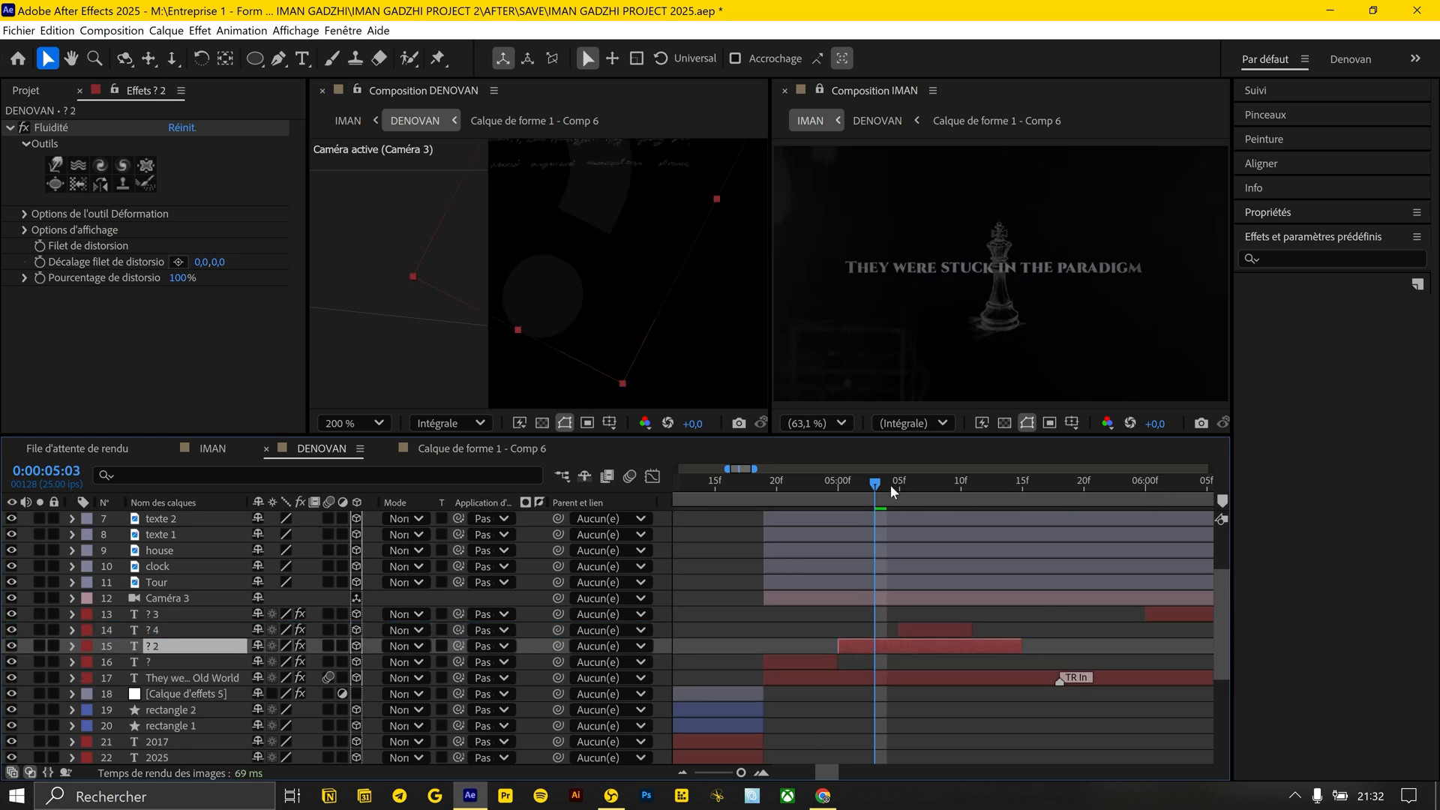
# Cut the ? 2 layer at 0:00:05:05, remove the excess, and line up the question mark copies end to end
pyautogui.click(899, 483)
pyautogui.hotkey('ctrl', 'shift', 'd')
pyautogui.press('Delete')
pyautogui.click(765, 482)
pyautogui.press('space')
pyautogui.hotkey('ctrl', 'd')
pyautogui.press('Delete')
pyautogui.press('-')
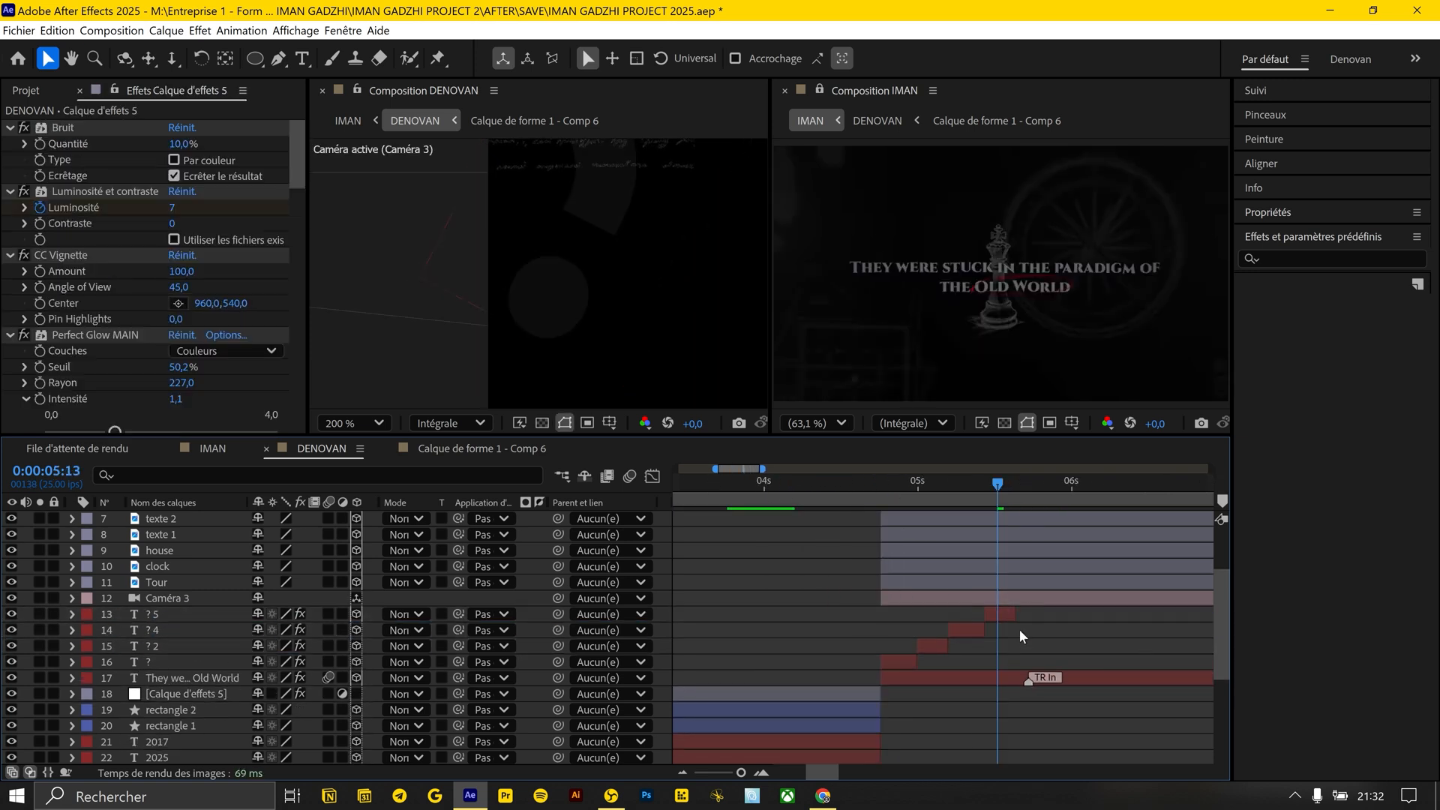
# Precompose the question mark layers as Précomp. 1 and make the precomposition a 3D layer
pyautogui.hotkey('ctrl', 'shift', 'c')
pyautogui.press('Return')
pyautogui.click(357, 615)
# Duplicate Précomp. 1 several times and place the copies one after another so the question mark animation repeats across the scene
pyautogui.hotkey('ctrl', 'd')
pyautogui.moveTo(929, 614); pyautogui.dragTo(1064, 614)
pyautogui.click(1028, 484)
pyautogui.keyDown('shift'); pyautogui.click(907, 630); pyautogui.keyUp('shift')
pyautogui.hotkey('ctrl', 'd')
pyautogui.moveTo(908, 616); pyautogui.dragTo(1155, 616)
pyautogui.click(1032, 484)
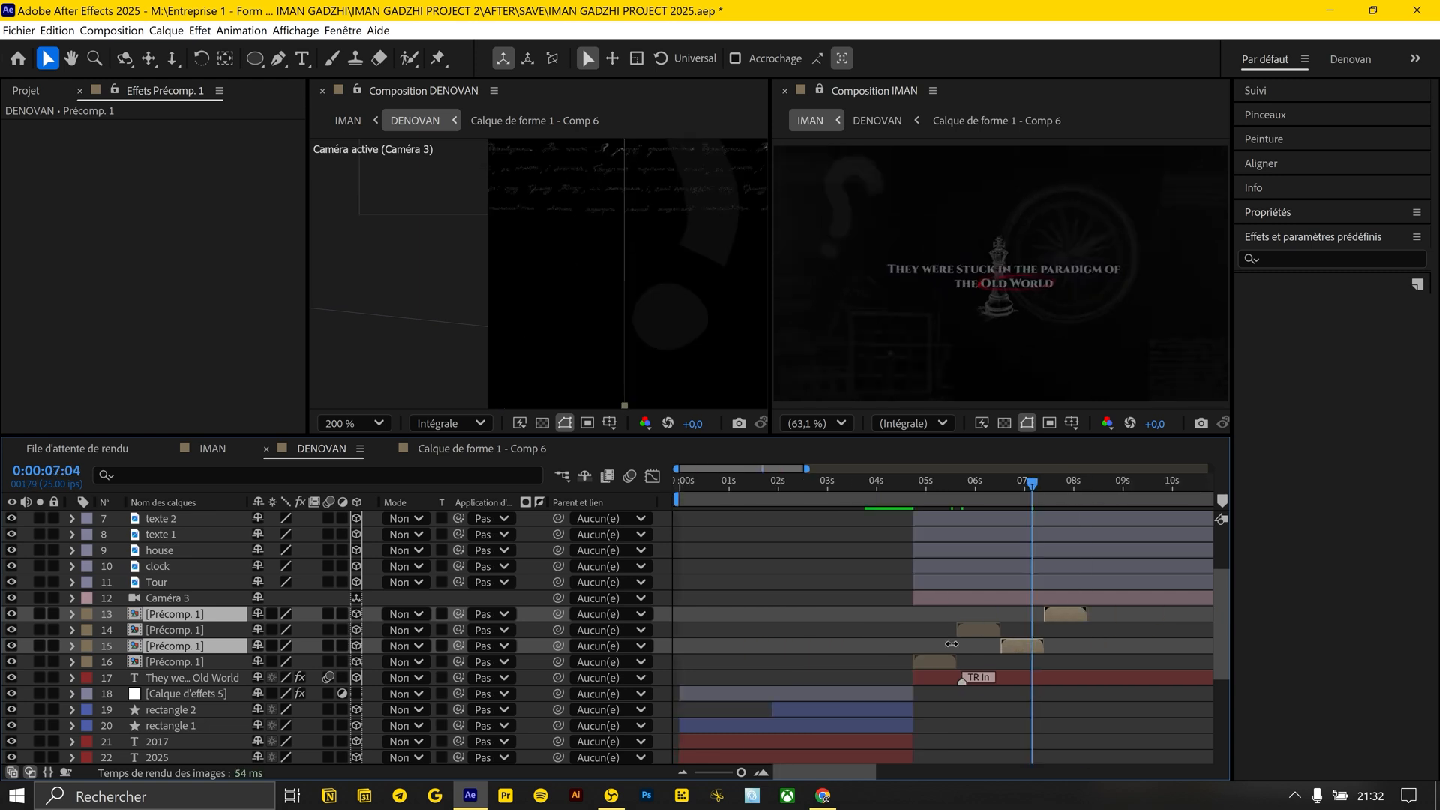
pyautogui.hotkey('ctrl', 'd')
pyautogui.moveTo(689, 645); pyautogui.dragTo(736, 704)
pyautogui.click(877, 483)
pyautogui.click(765, 484)
pyautogui.press('space')
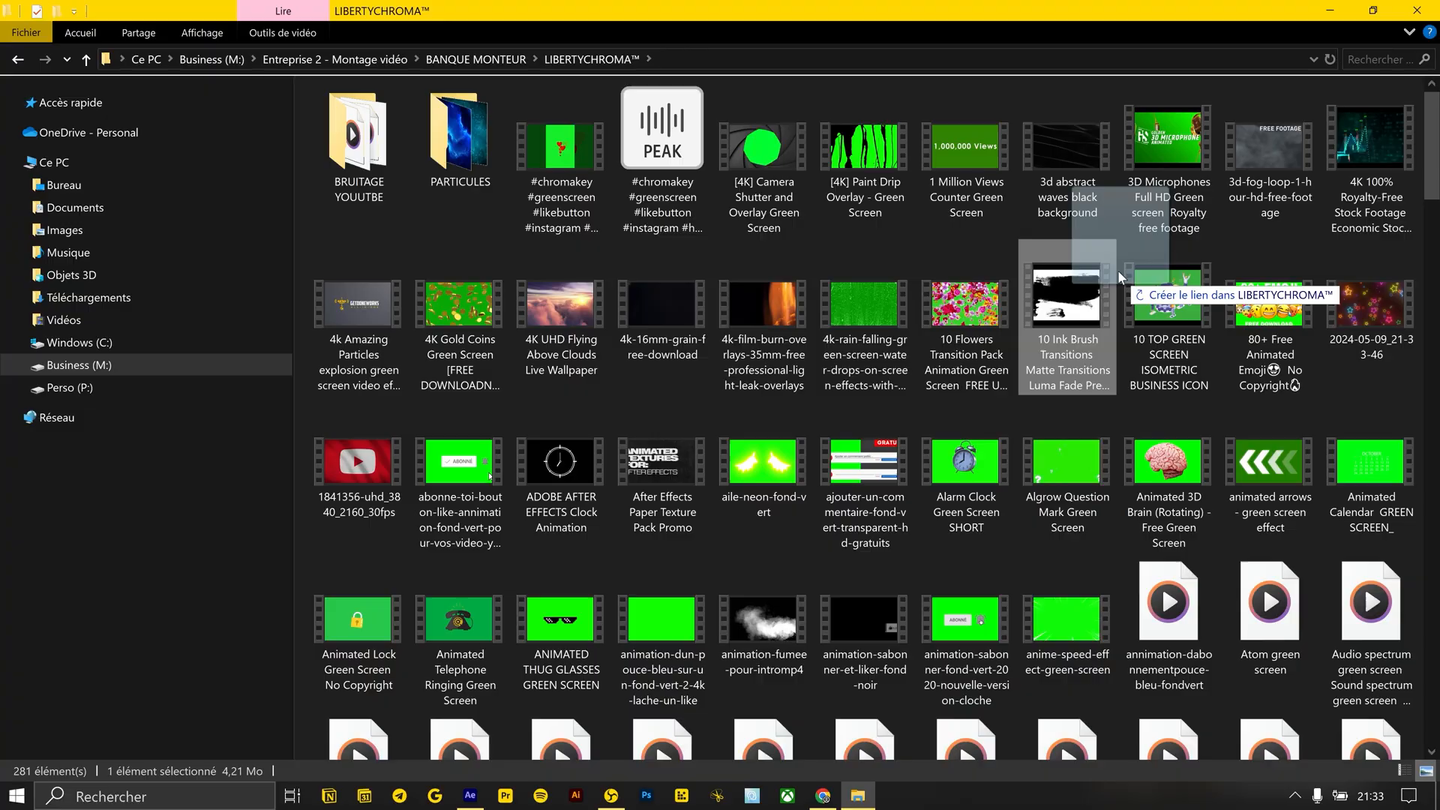
# Bring the 10 Ink Brush Transitions video from the LIBERTYCHROMA folder into the DENOVAN composition and align it with the chess scene
pyautogui.hotkey('alt', 'Tab')
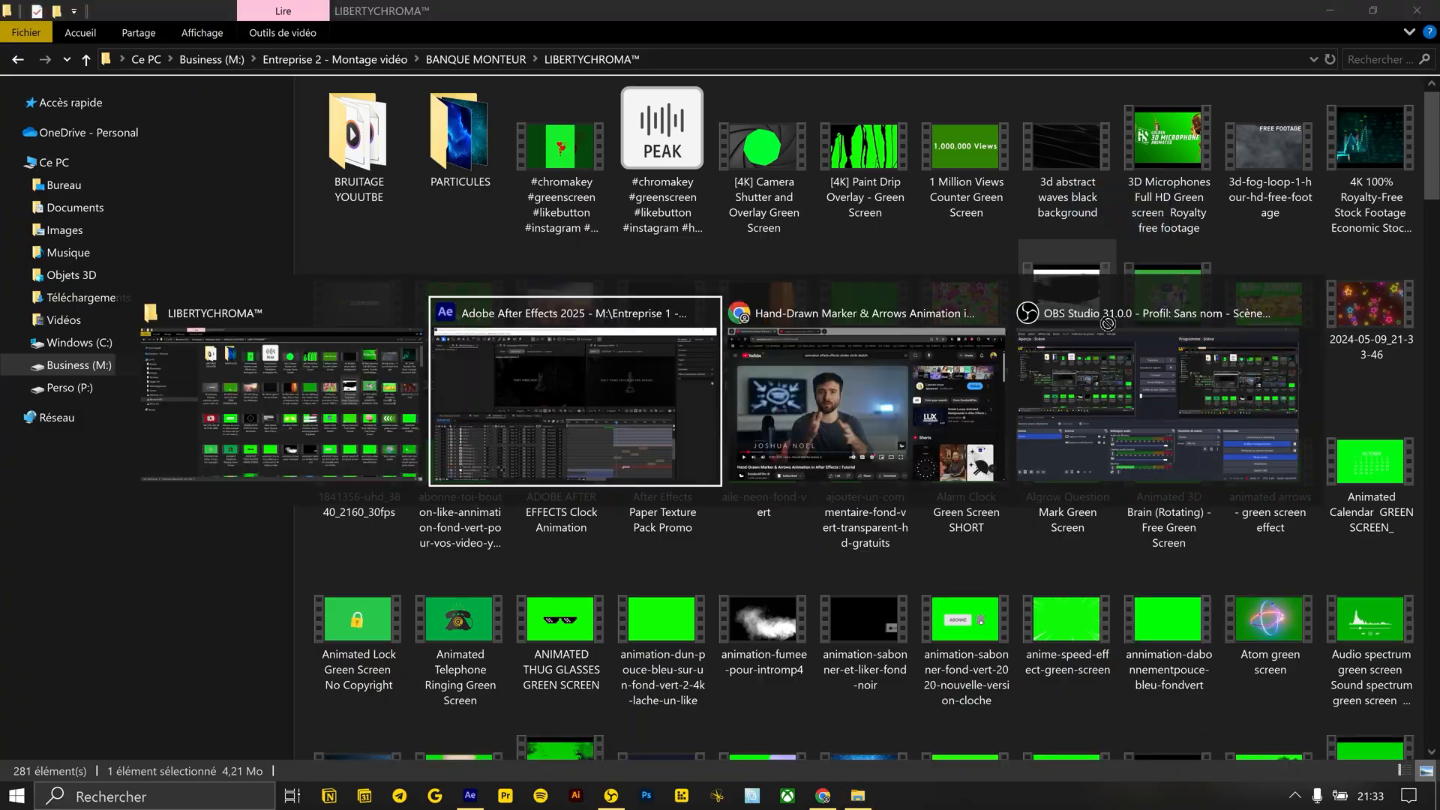
pyautogui.moveTo(781, 518); pyautogui.dragTo(987, 519)
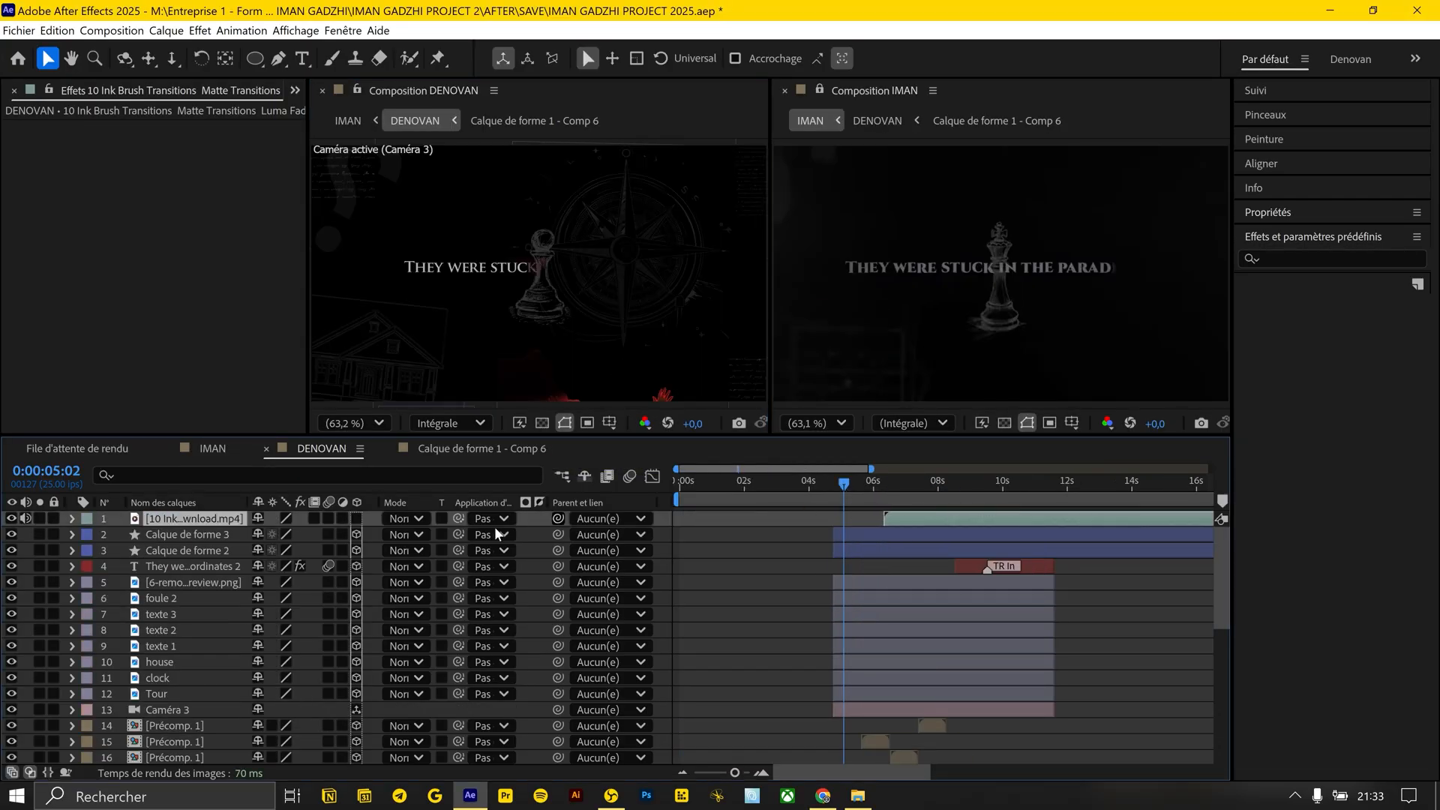
pyautogui.click(900, 483)
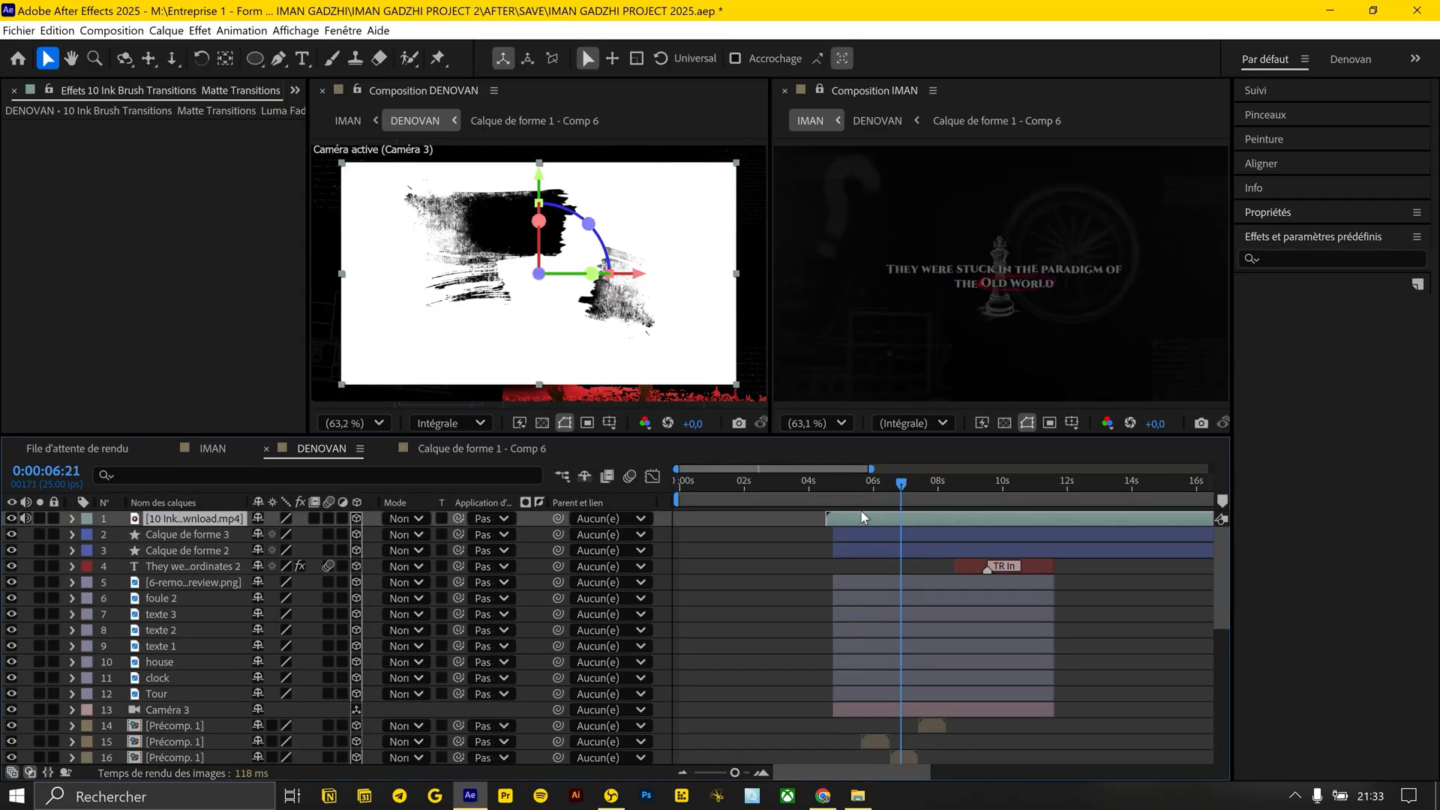
pyautogui.click(869, 484)
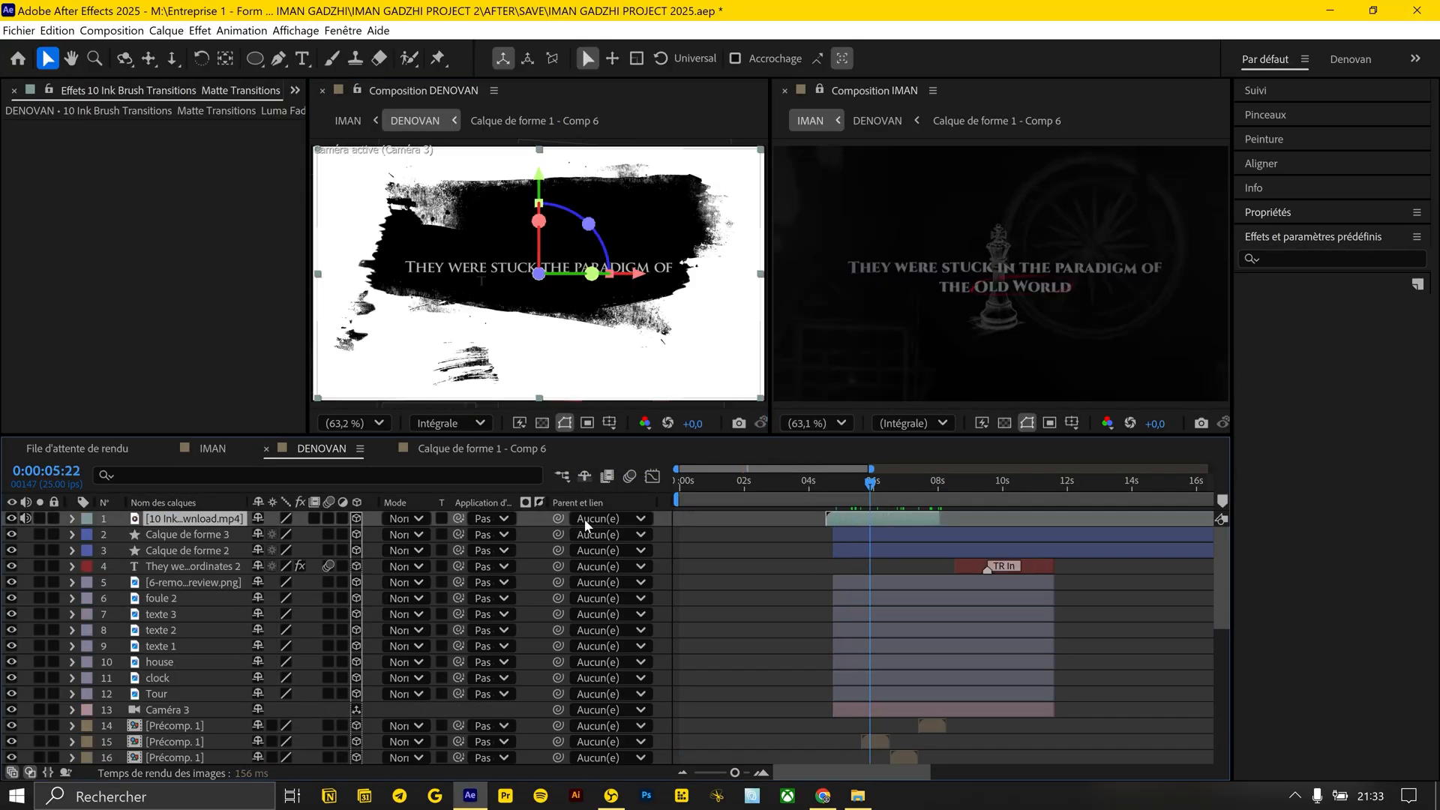
# Set the ink brush clip's blending mode to Screen (Écran)
pyautogui.click(405, 518)
pyautogui.click(510, 375)
pyautogui.click(397, 517)
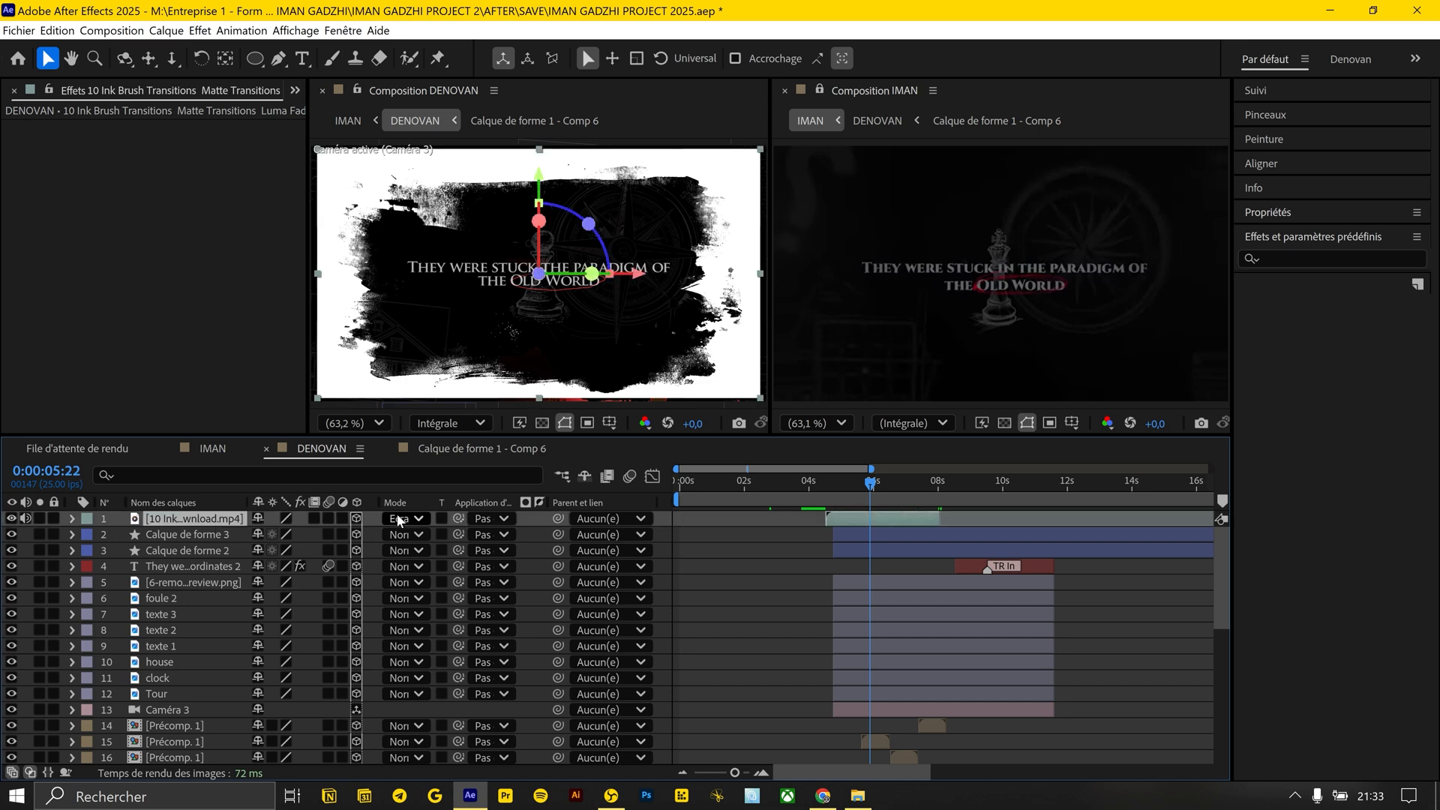
# Move the Tour chess piece layer directly beneath the ink brush clip and use it as the clip's track matte
pyautogui.click(153, 614)
pyautogui.click(166, 694)
pyautogui.click(231, 523)
pyautogui.moveTo(167, 537); pyautogui.dragTo(192, 529)
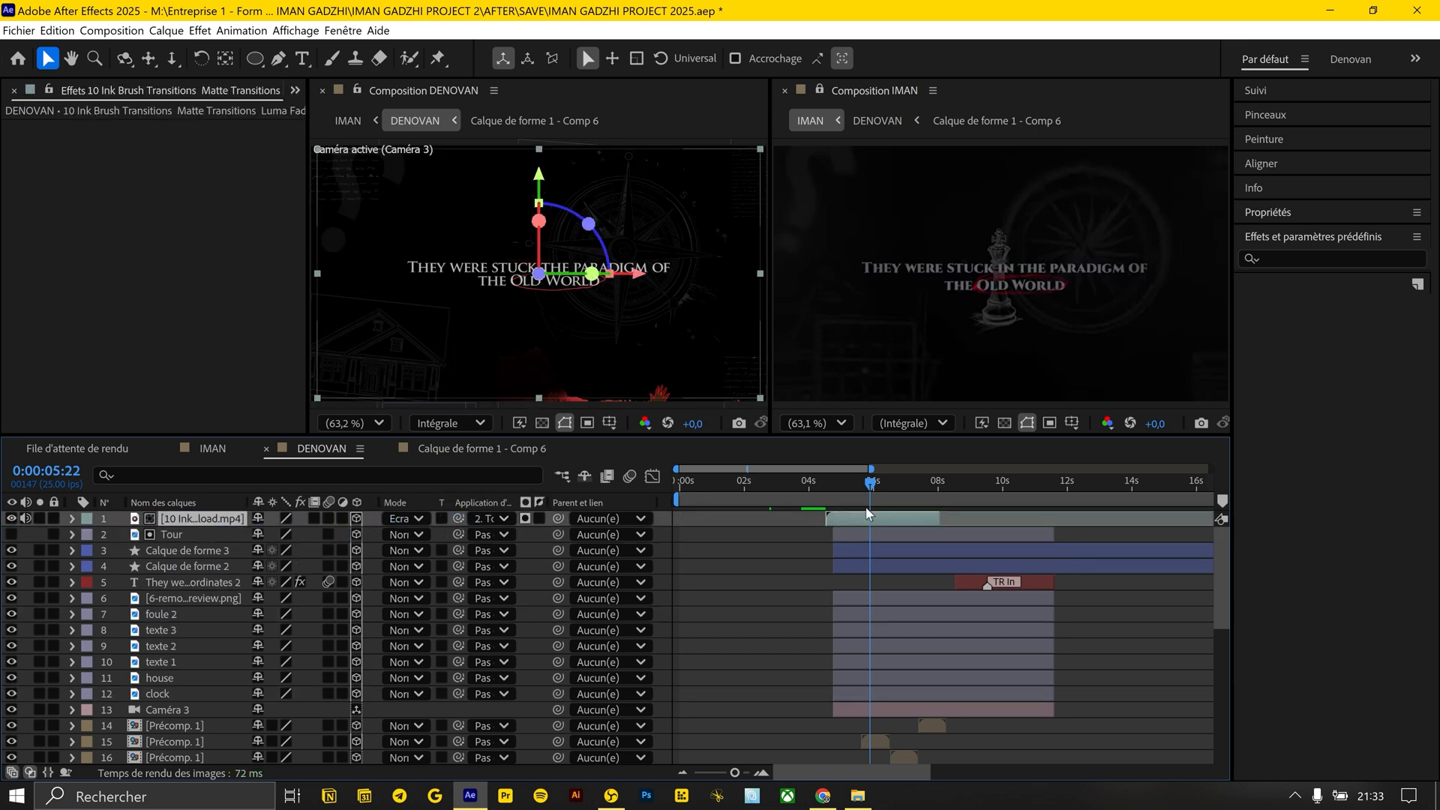
pyautogui.moveTo(850, 480)
pyautogui.mouseDown()
pyautogui.moveTo(880, 483)
pyautogui.moveTo(845, 488)
pyautogui.mouseUp()
pyautogui.click(757, 539)
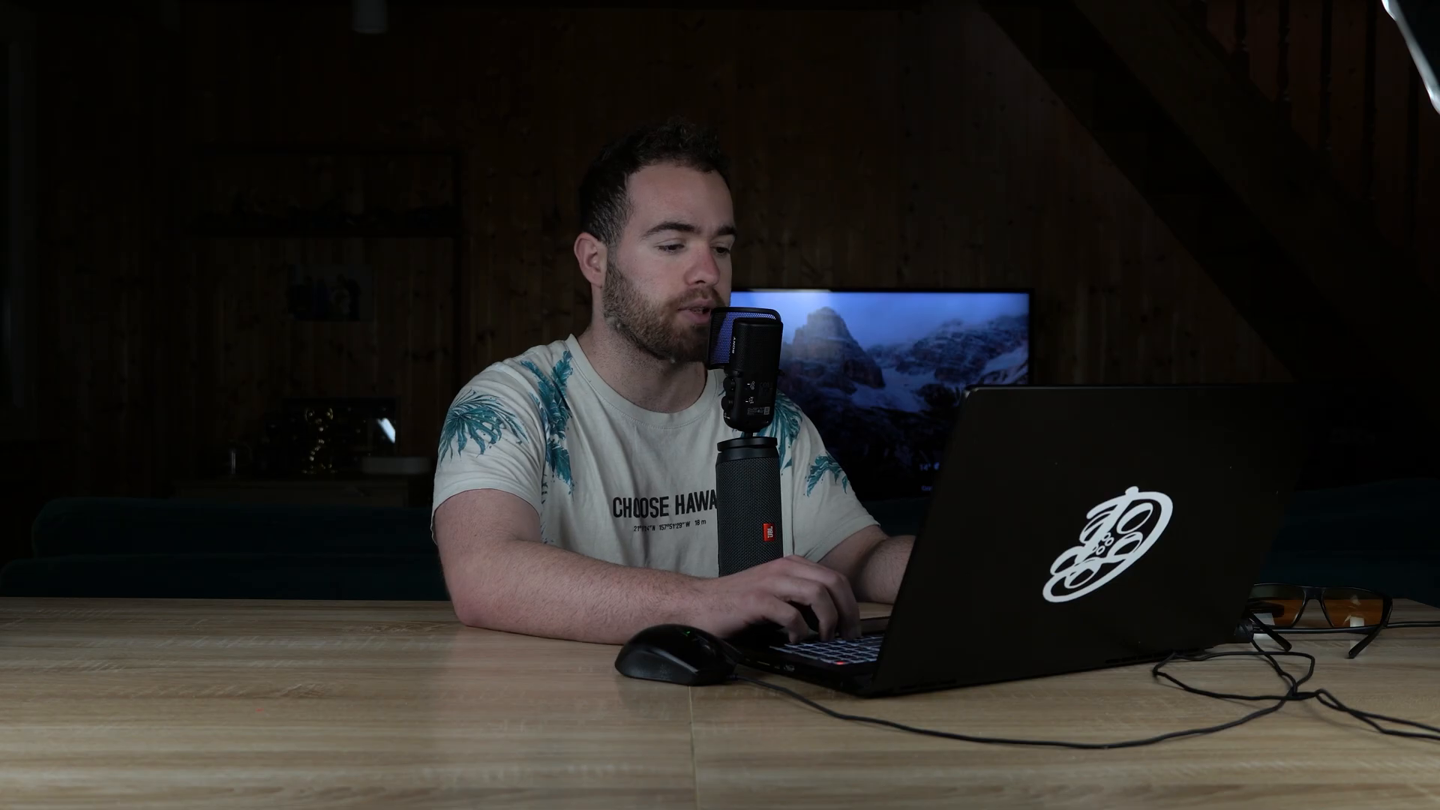
# Lower the ink brush clip's opacity to 17% and reverse the clip in time
pyautogui.click(217, 518)
pyautogui.press('t')
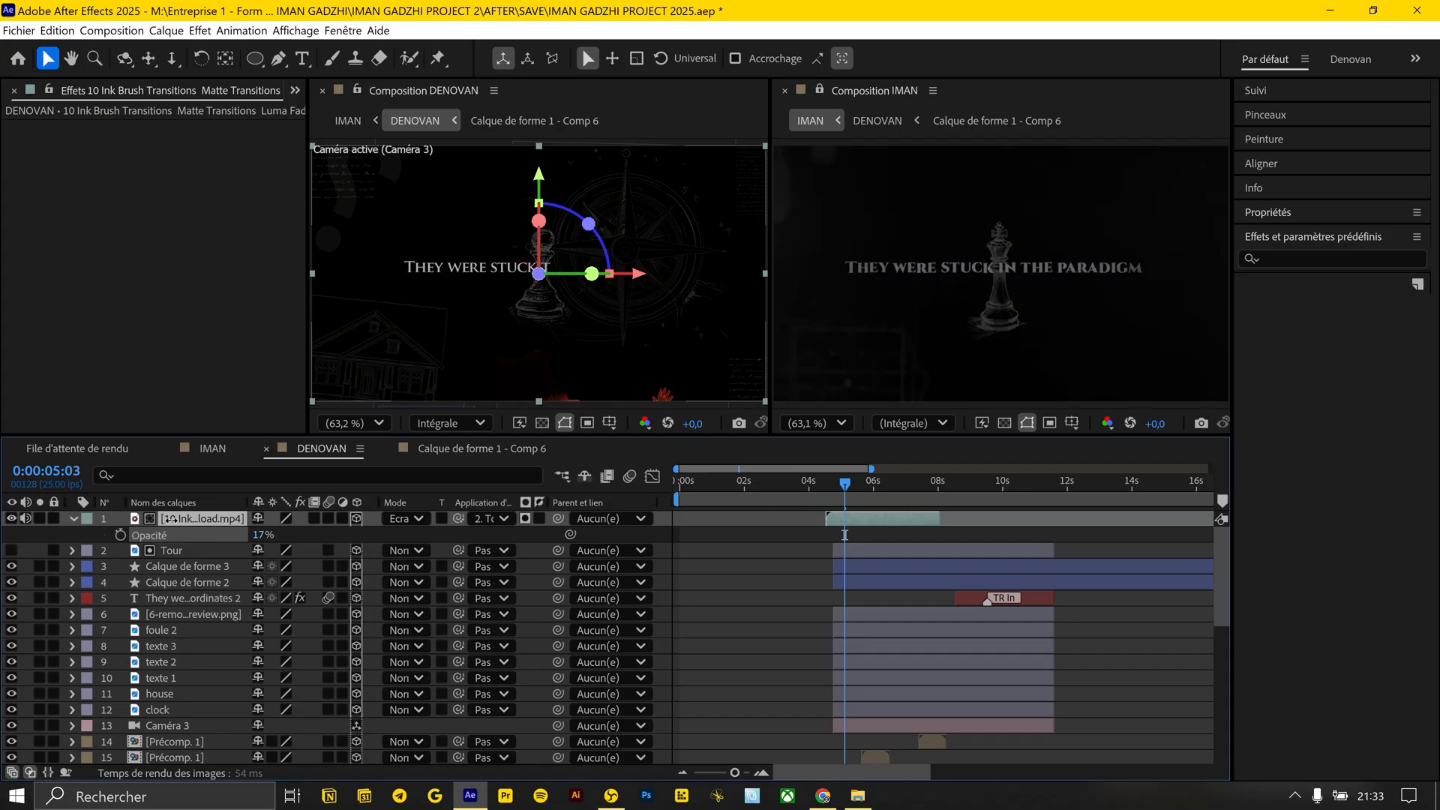
pyautogui.rightClick(876, 523)
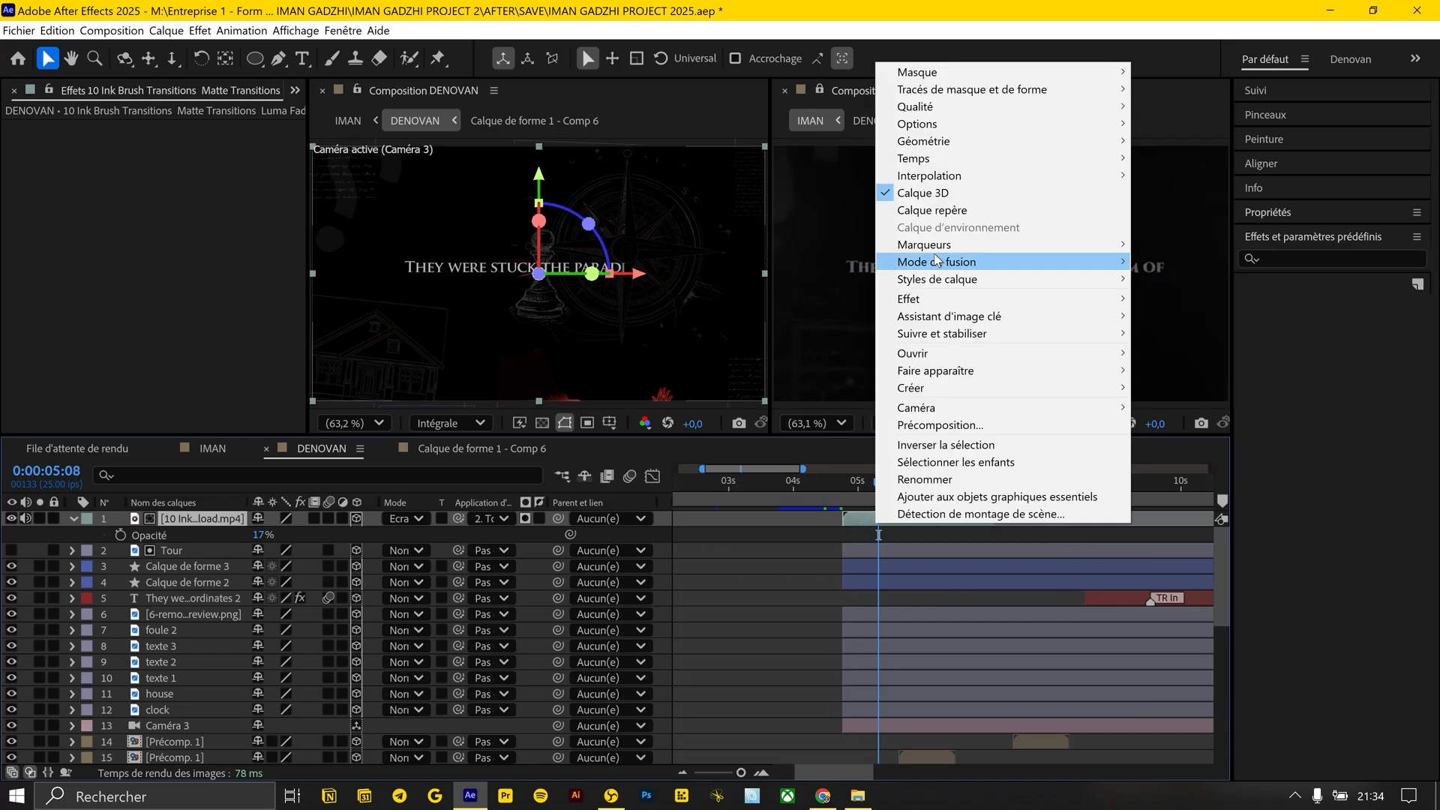
pyautogui.moveTo(919, 158)
pyautogui.click(1160, 178)
# Split the ink brush clip at 0:00:06:05, freeze the frame of its second part, and extend that part to the scene's end
pyautogui.moveTo(848, 490); pyautogui.dragTo(935, 495)
pyautogui.press('=')
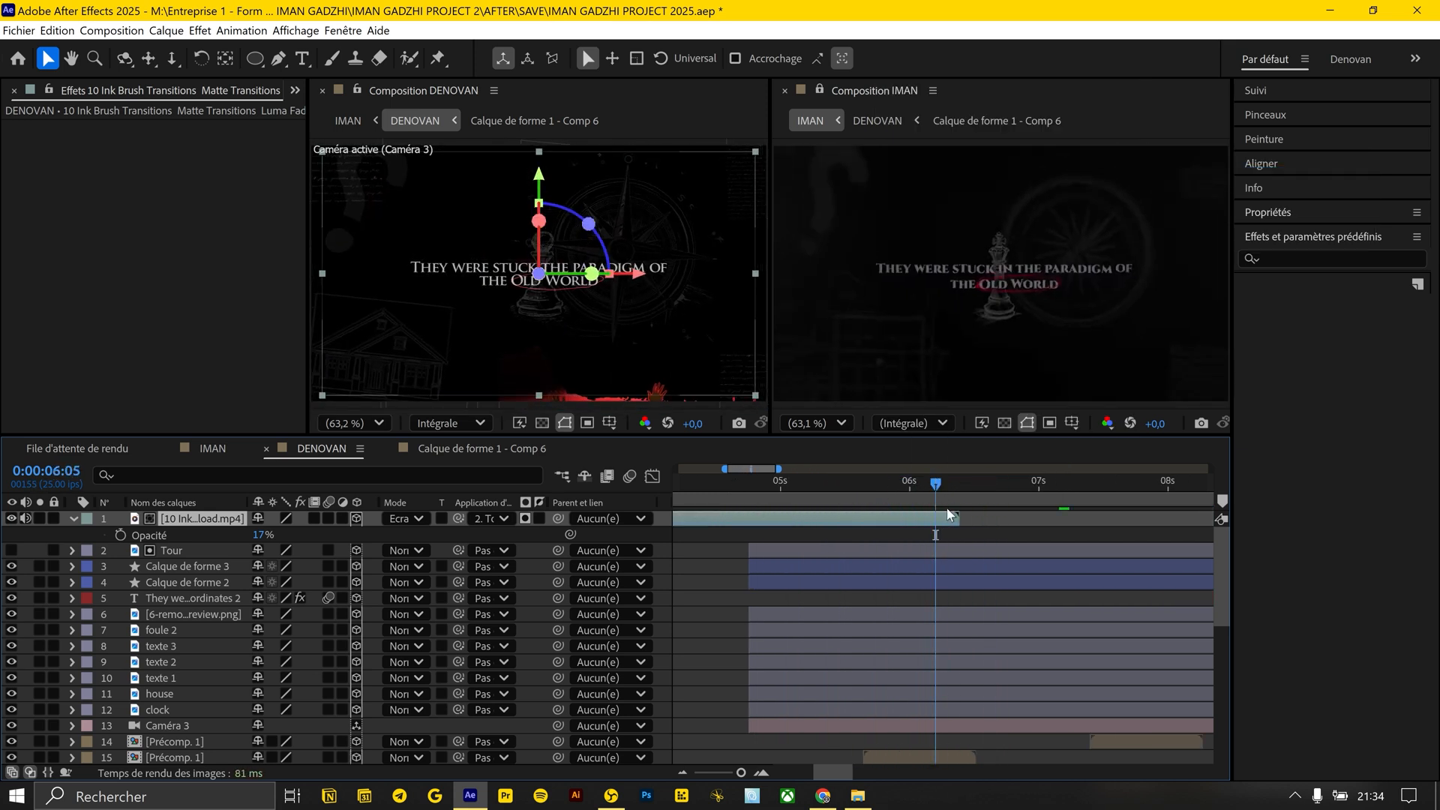
pyautogui.hotkey('ctrl', 'd')
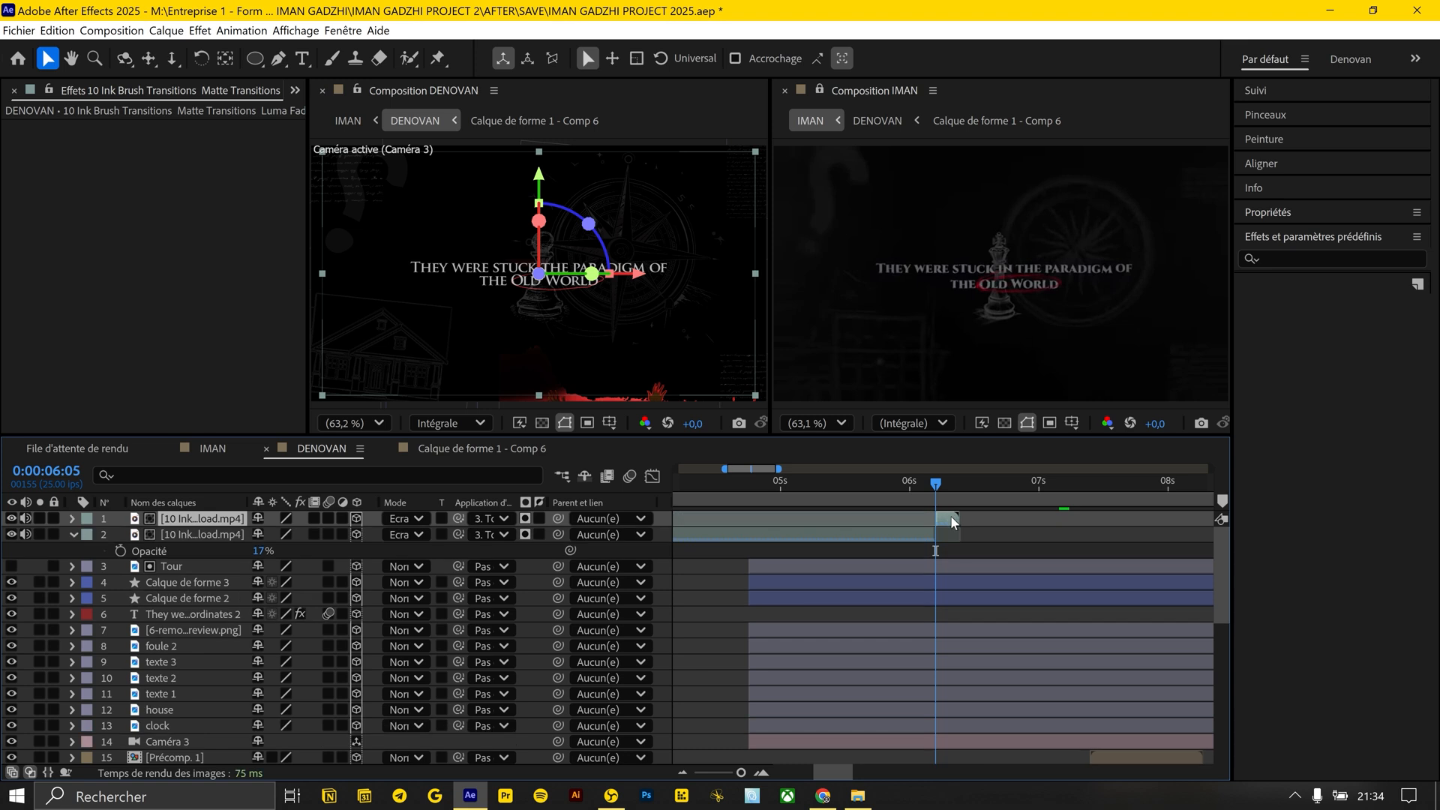
pyautogui.rightClick(950, 515)
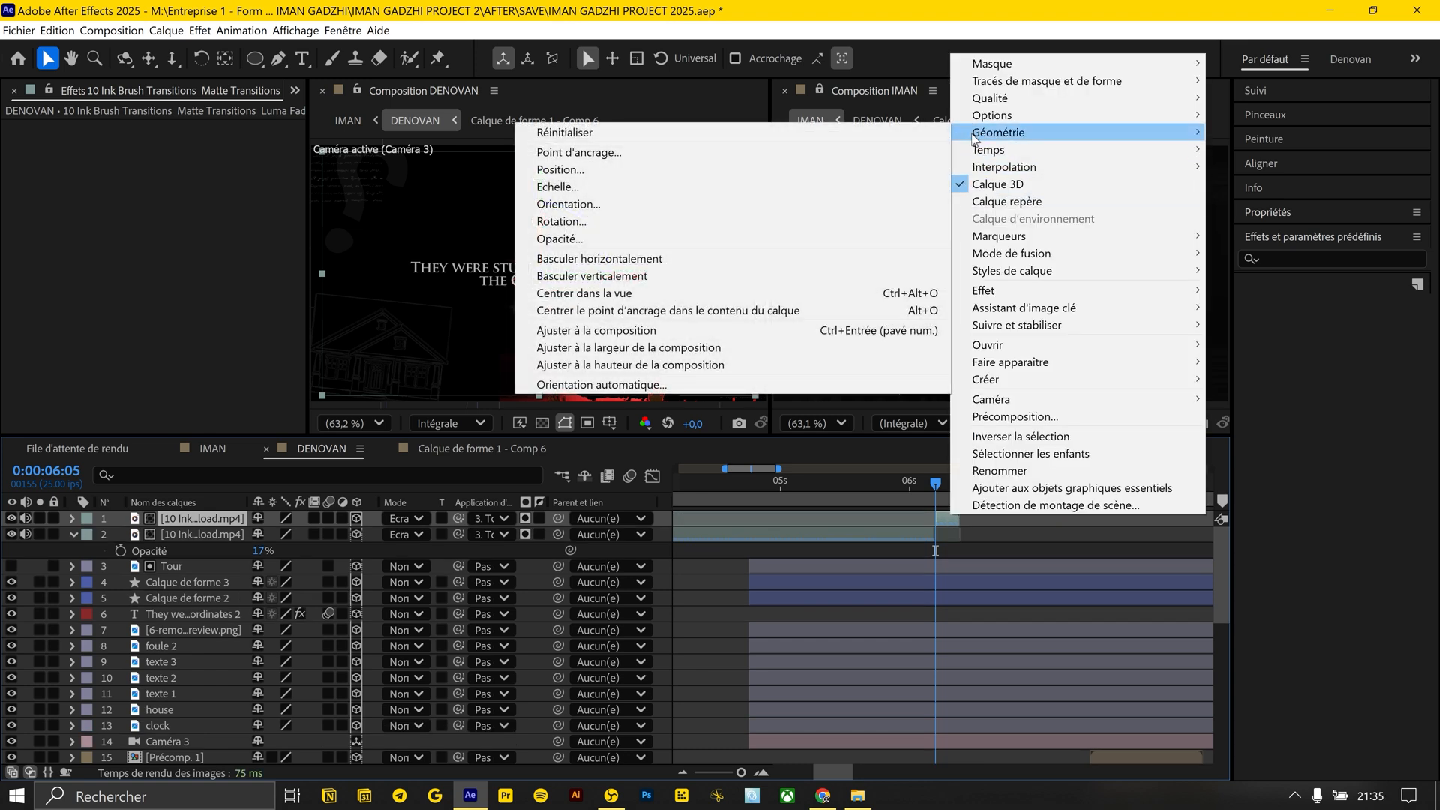
pyautogui.moveTo(962, 155)
pyautogui.click(830, 200)
pyautogui.press('-')
pyautogui.press('-')
pyautogui.press('-')
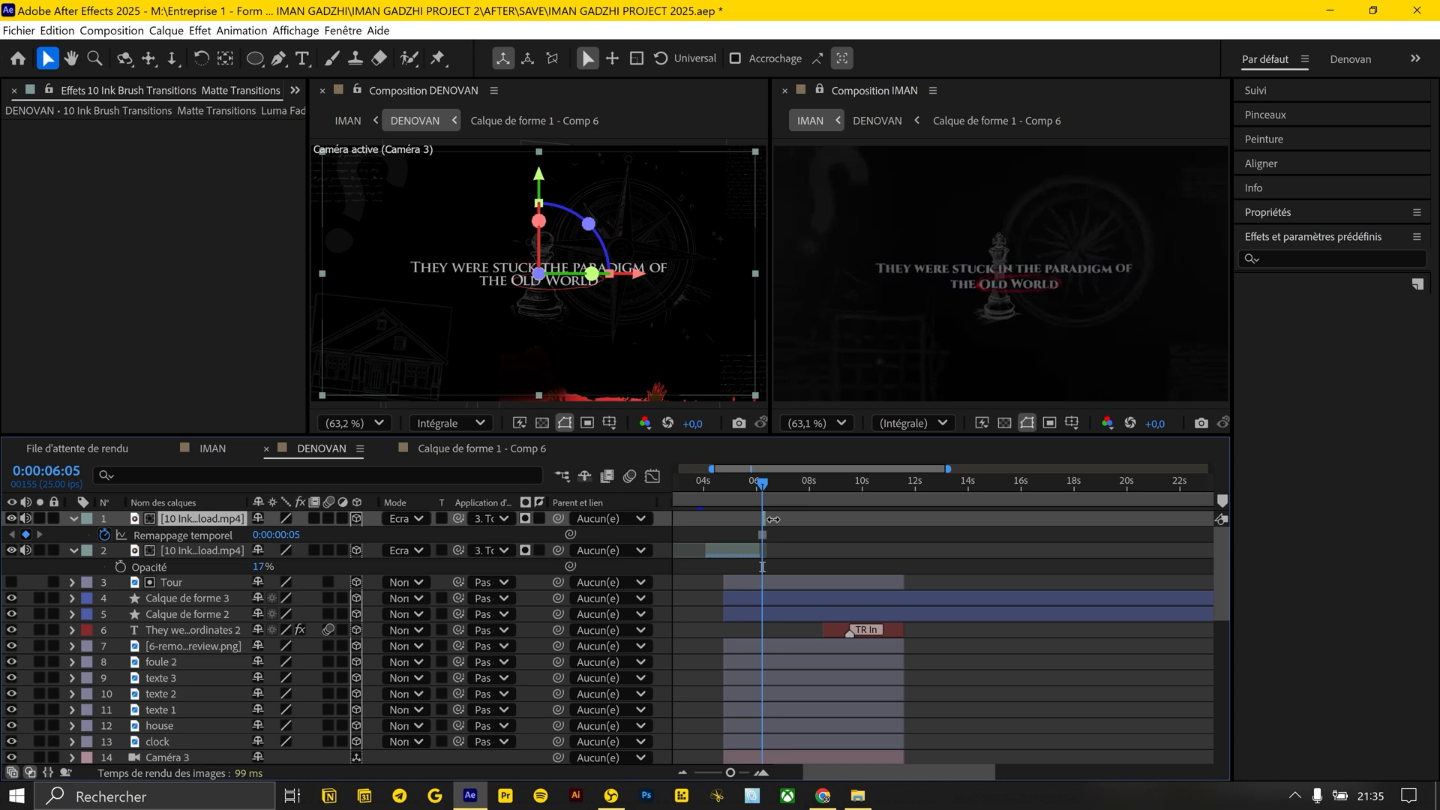
pyautogui.click(788, 550)
pyautogui.click(700, 479)
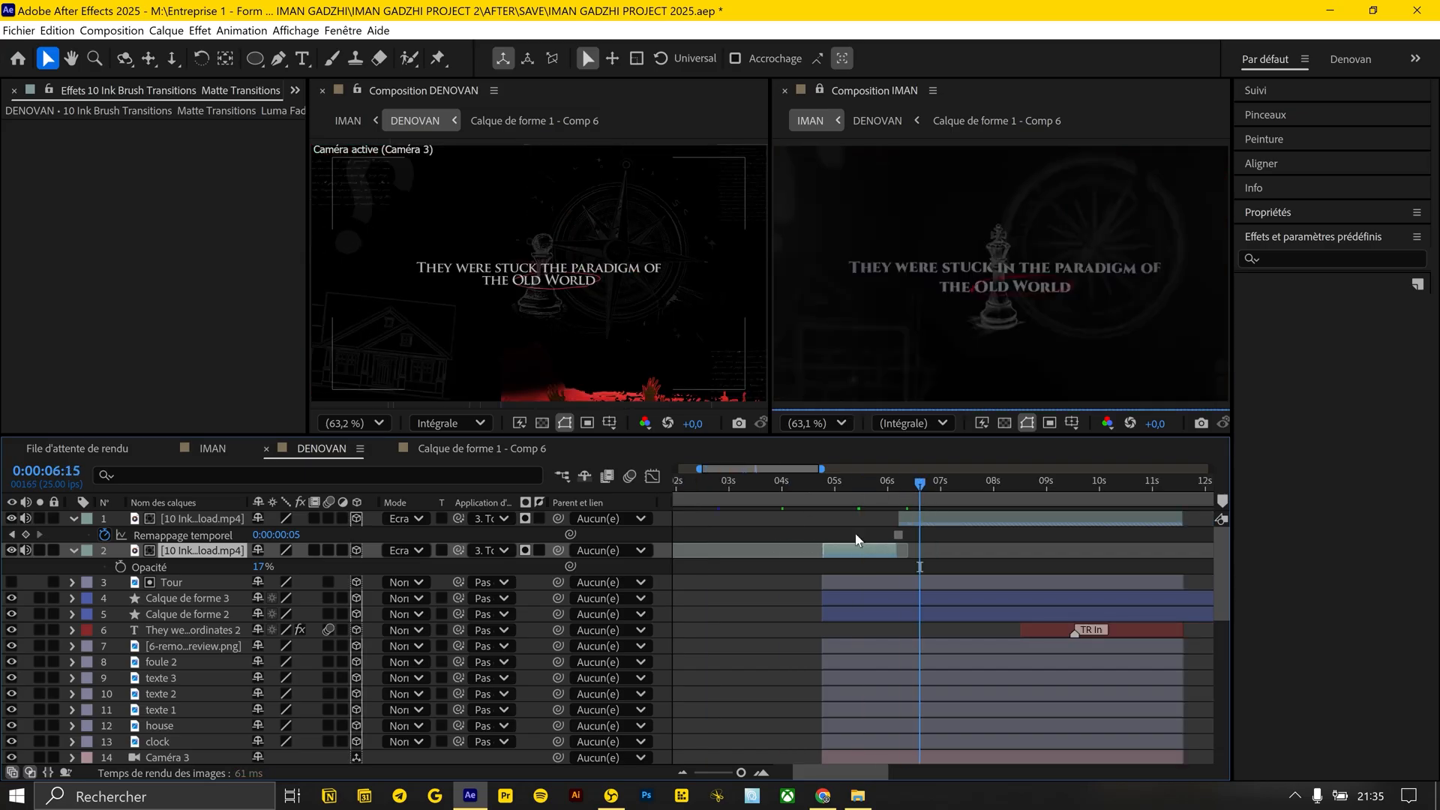
# Duplicate the first ink brush clip and place the copy directly above the foule 2 crowd layer
pyautogui.hotkey('ctrl', 'd')
pyautogui.moveTo(217, 567); pyautogui.dragTo(224, 635)
pyautogui.scroll(-1, 714, 591)
pyautogui.moveTo(1004, 488); pyautogui.dragTo(1030, 491)
pyautogui.scroll(-1, 930, 527)
pyautogui.click(174, 582)
pyautogui.moveTo(189, 525); pyautogui.dragTo(225, 538)
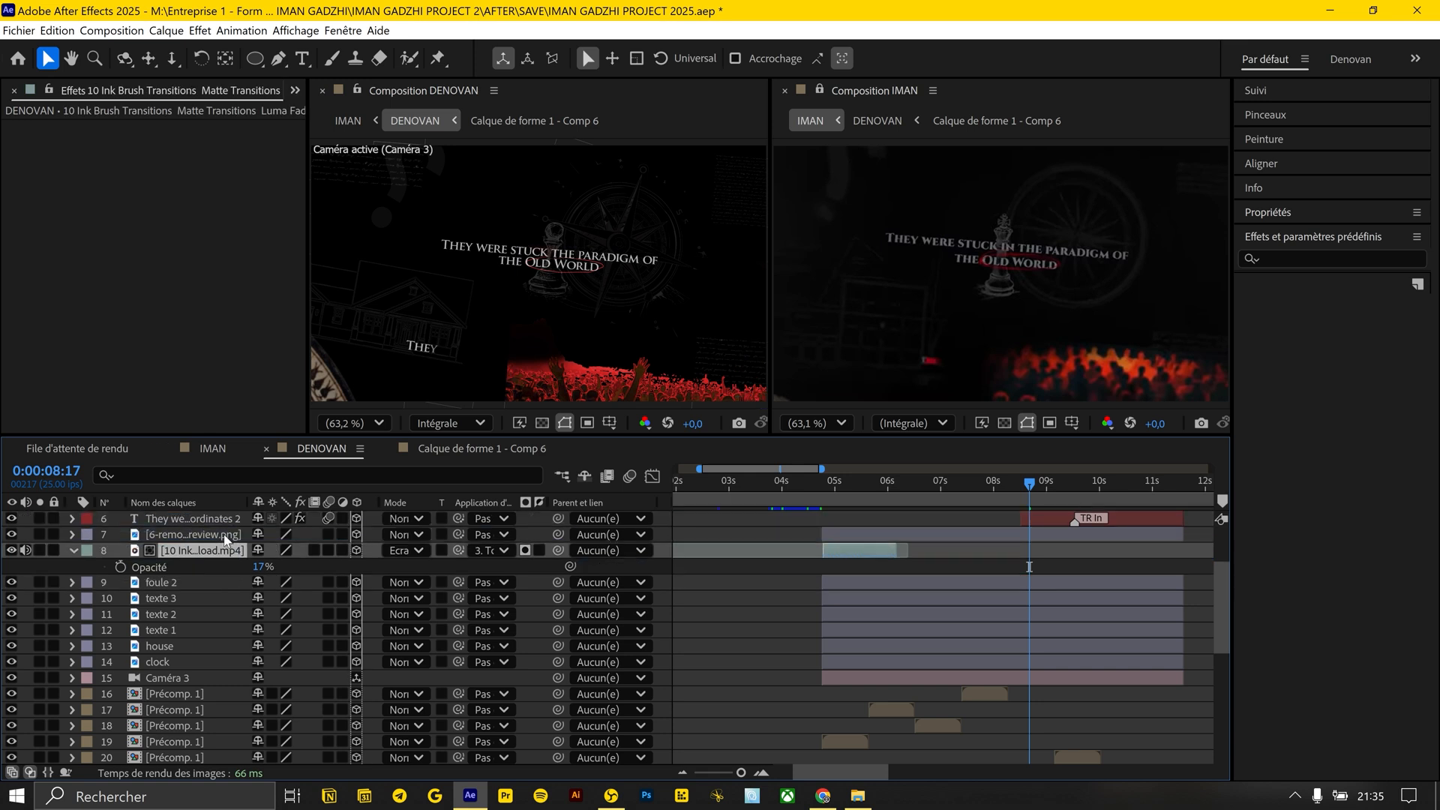
# Shift the ink copy to start at about 0:00:08:08, position it over the crowd, and use foule 2 as its matte
pyautogui.moveTo(862, 551); pyautogui.dragTo(1049, 550)
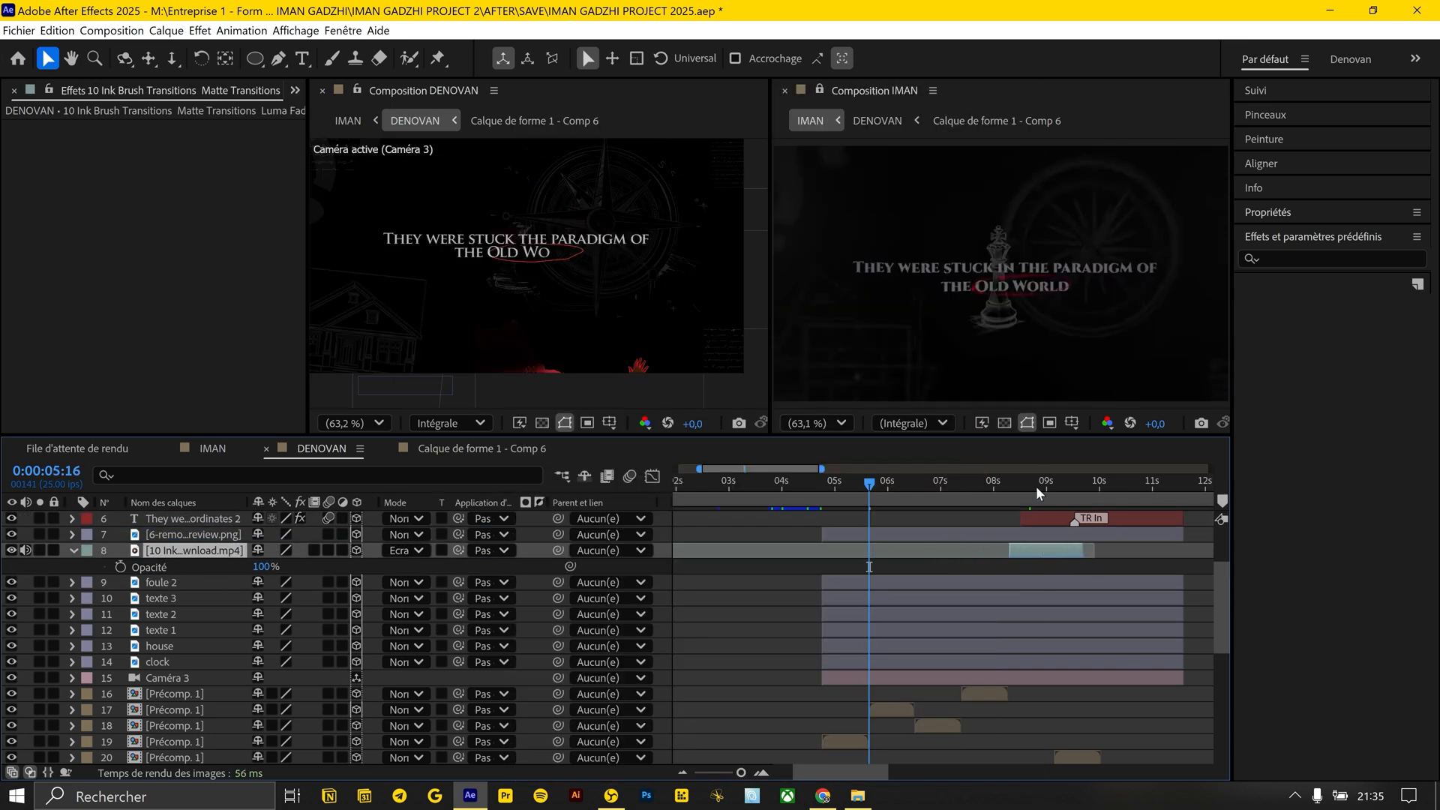
pyautogui.click(1039, 486)
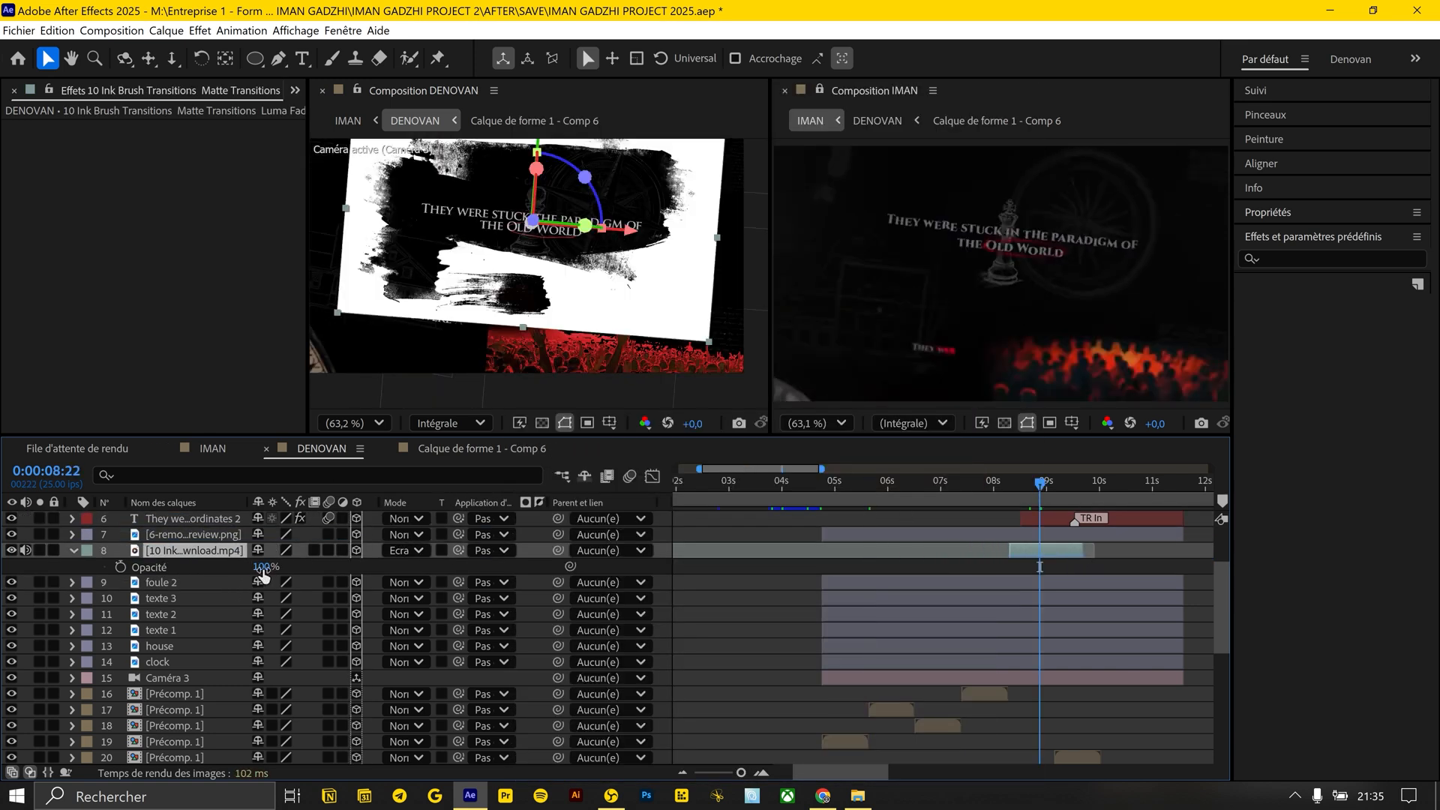
pyautogui.moveTo(406, 144)
pyautogui.mouseDown()
pyautogui.moveTo(454, 249)
pyautogui.moveTo(521, 309)
pyautogui.moveTo(509, 315)
pyautogui.mouseUp()
pyautogui.click(1029, 485)
pyautogui.moveTo(459, 551); pyautogui.dragTo(167, 582)
# Apply Hue/Saturation (Teinte/Saturation) to the crowd's ink clip and colorize it dark red with saturation 100 and lightness -50
pyautogui.moveTo(1029, 485); pyautogui.dragTo(1067, 486)
pyautogui.hotkey('ctrl', 'space')
pyautogui.write('te')
pyautogui.press('Return')
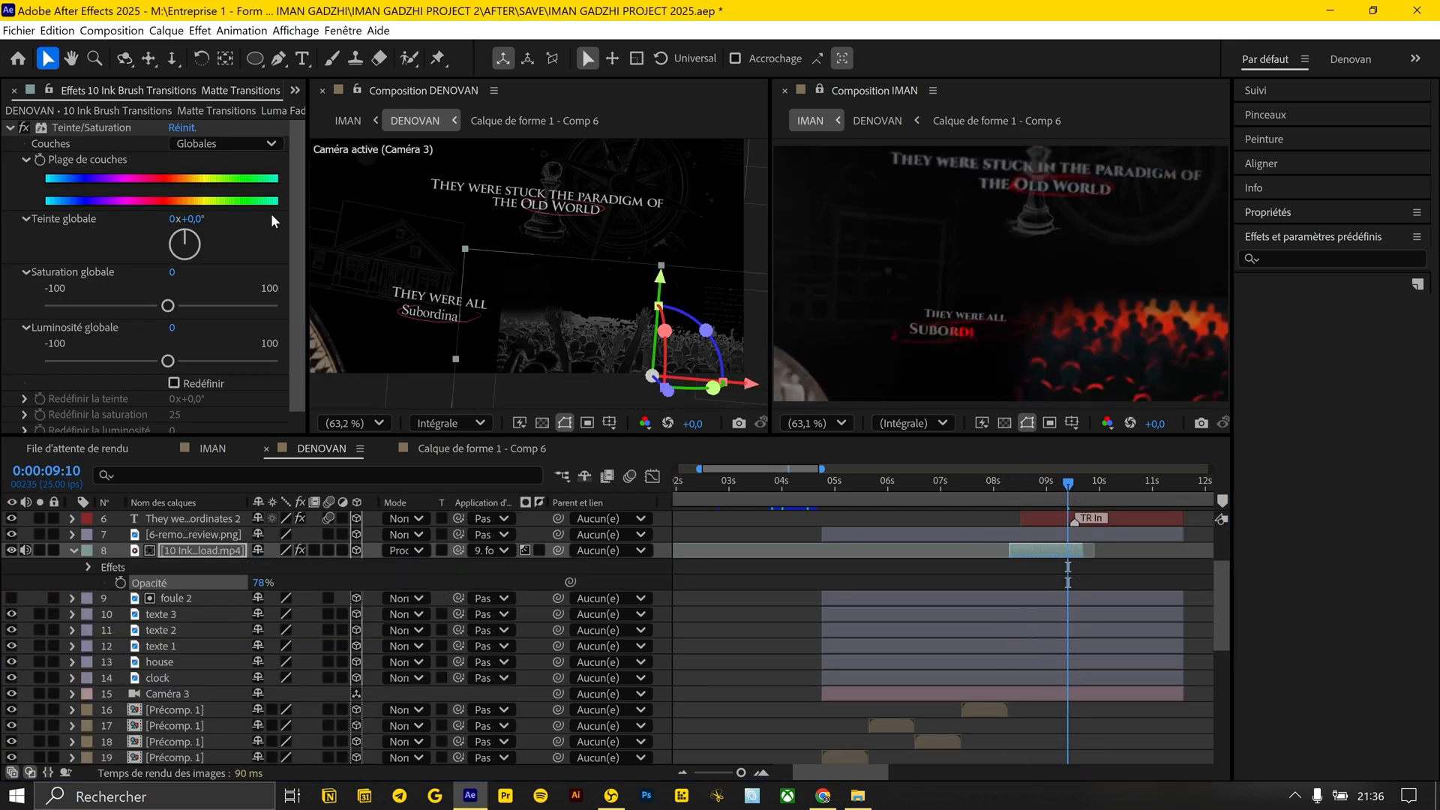
pyautogui.click(179, 385)
pyautogui.moveTo(177, 429); pyautogui.dragTo(166, 429)
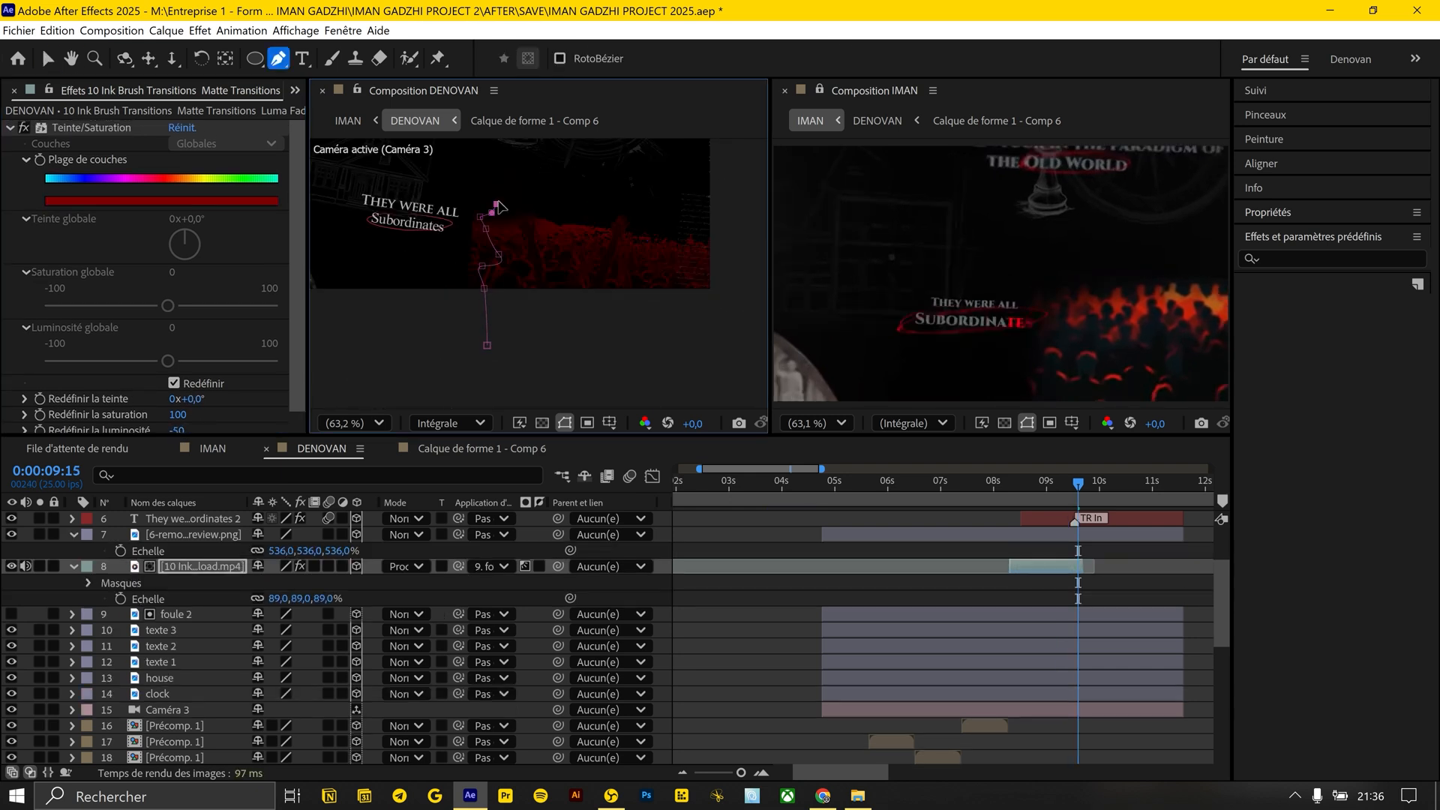
# Feather the mask drawn around the crowd on the crowd's ink clip by 306 pixels
pyautogui.click(88, 583)
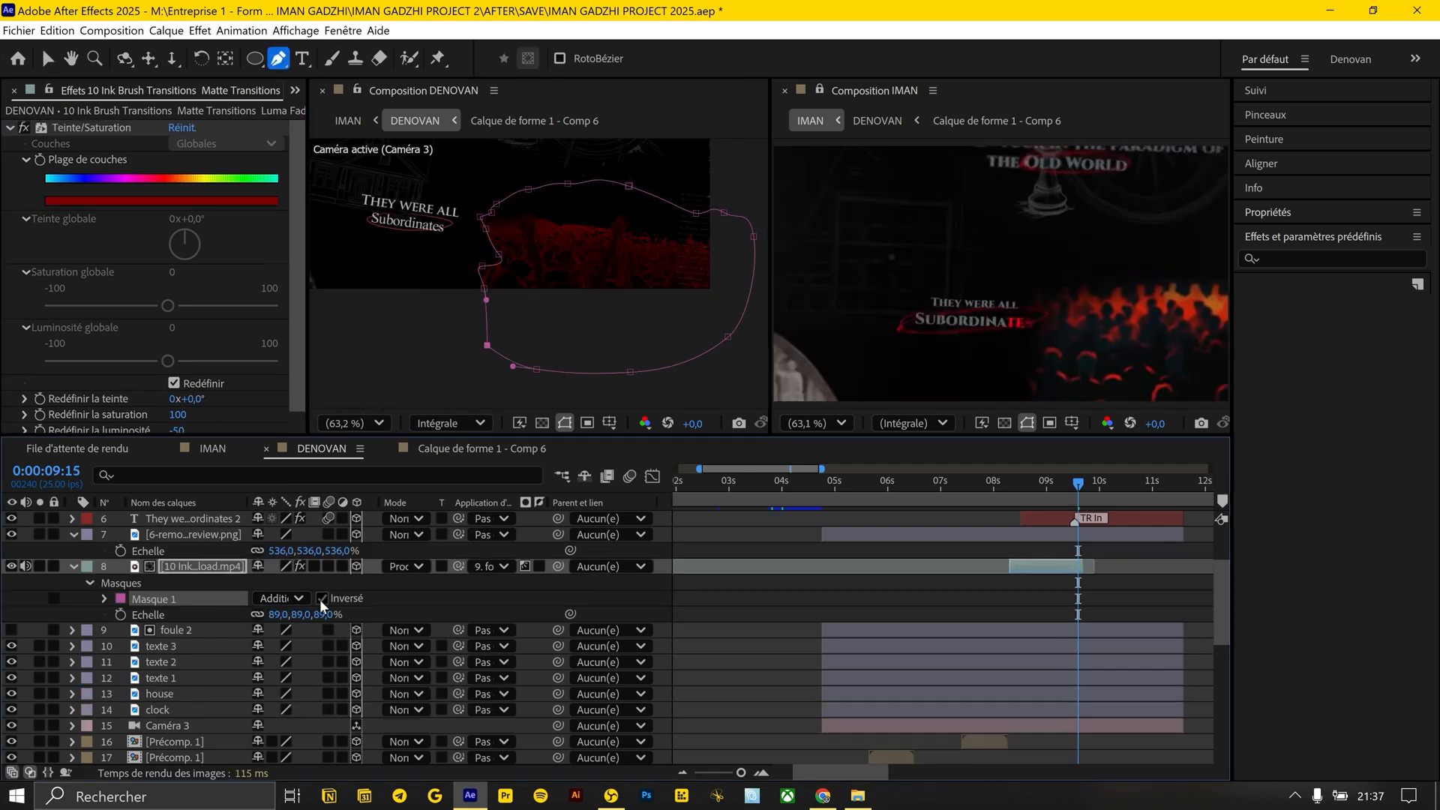
pyautogui.click(105, 599)
pyautogui.moveTo(355, 627); pyautogui.dragTo(520, 629)
pyautogui.click(778, 637)
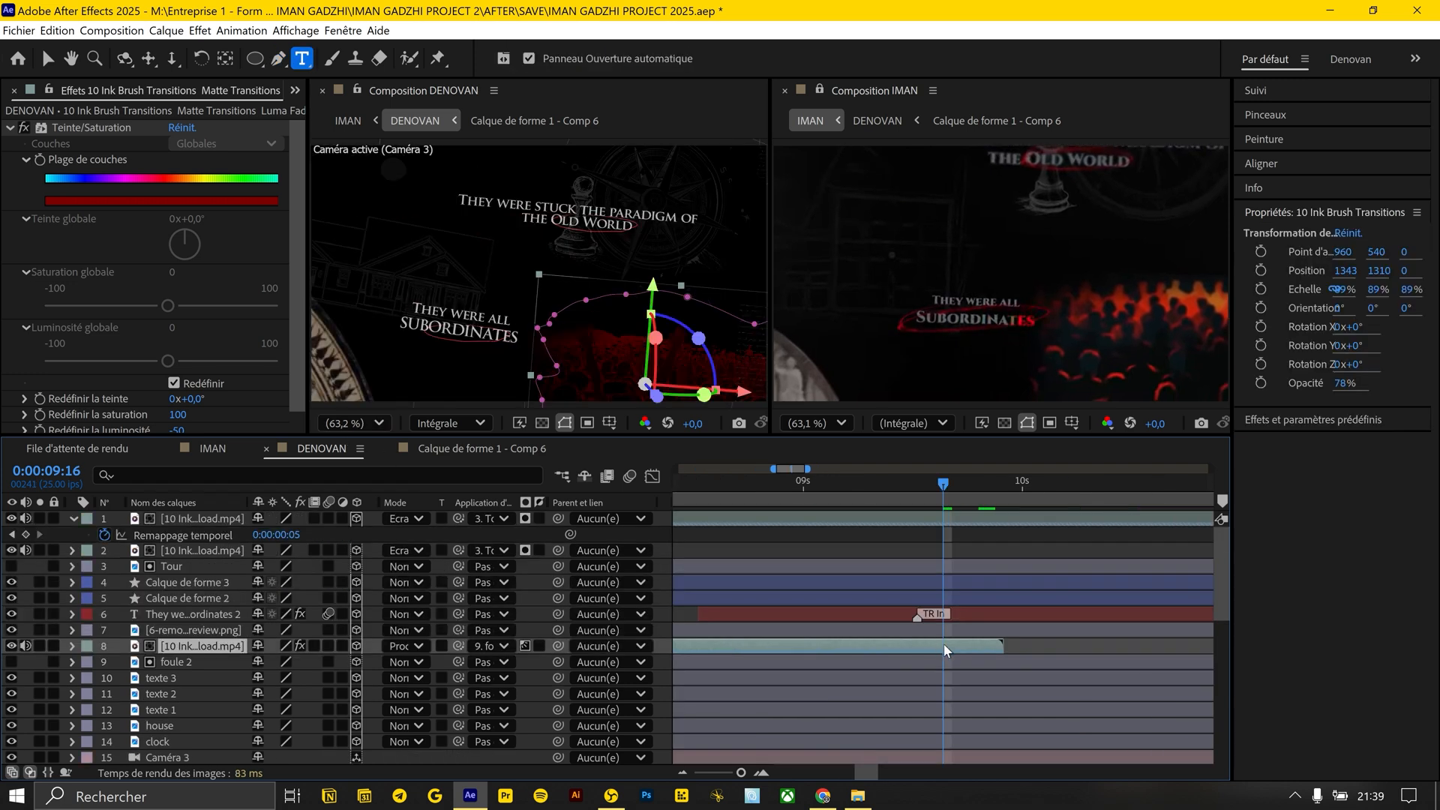
# Freeze the frame of the crowd ink clip's second part at 0:00:09:16, keeping it until the scene's end
pyautogui.rightClick(964, 645)
pyautogui.moveTo(1013, 262)
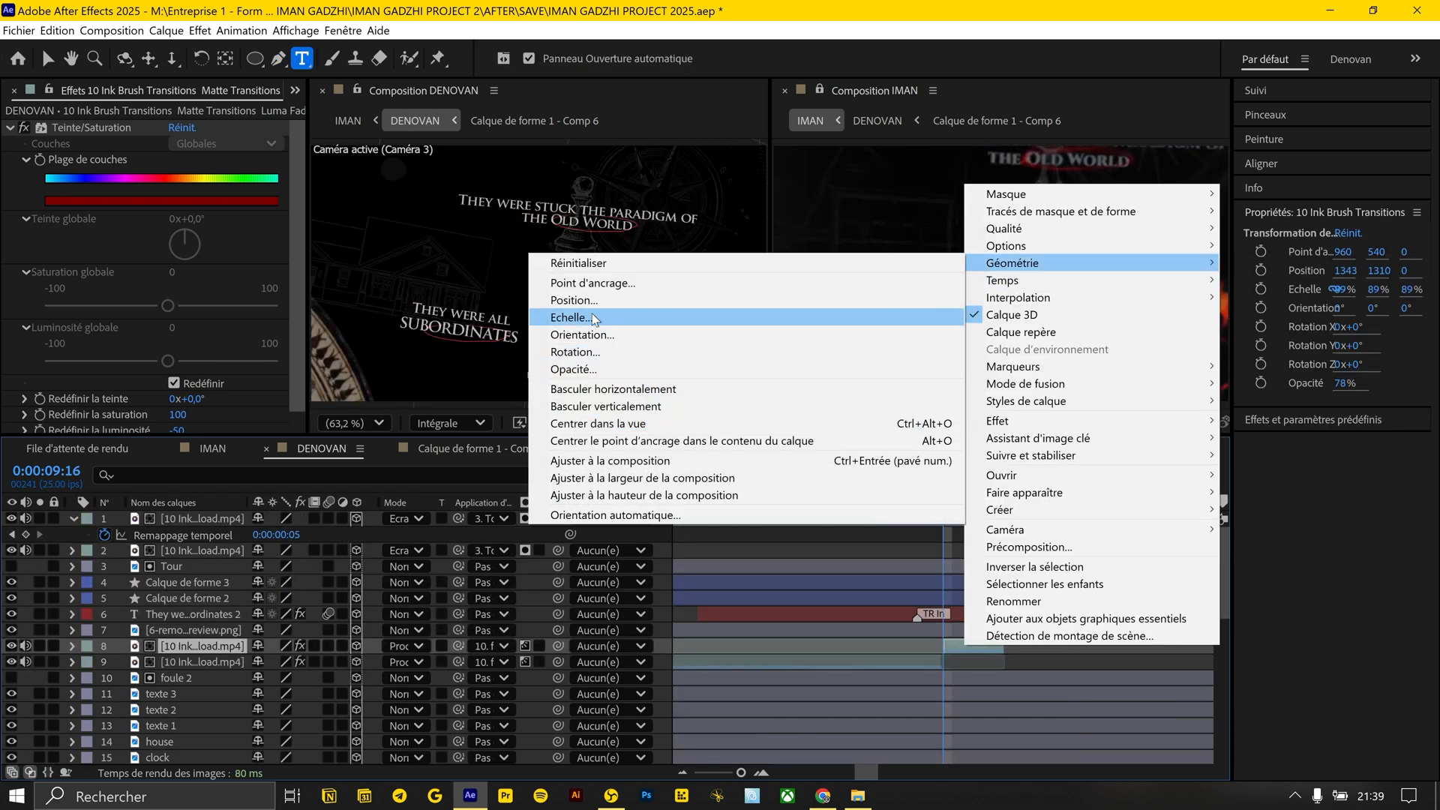
pyautogui.click(892, 331)
pyautogui.press('-')
pyautogui.press('-')
pyautogui.press('-')
pyautogui.click(976, 484)
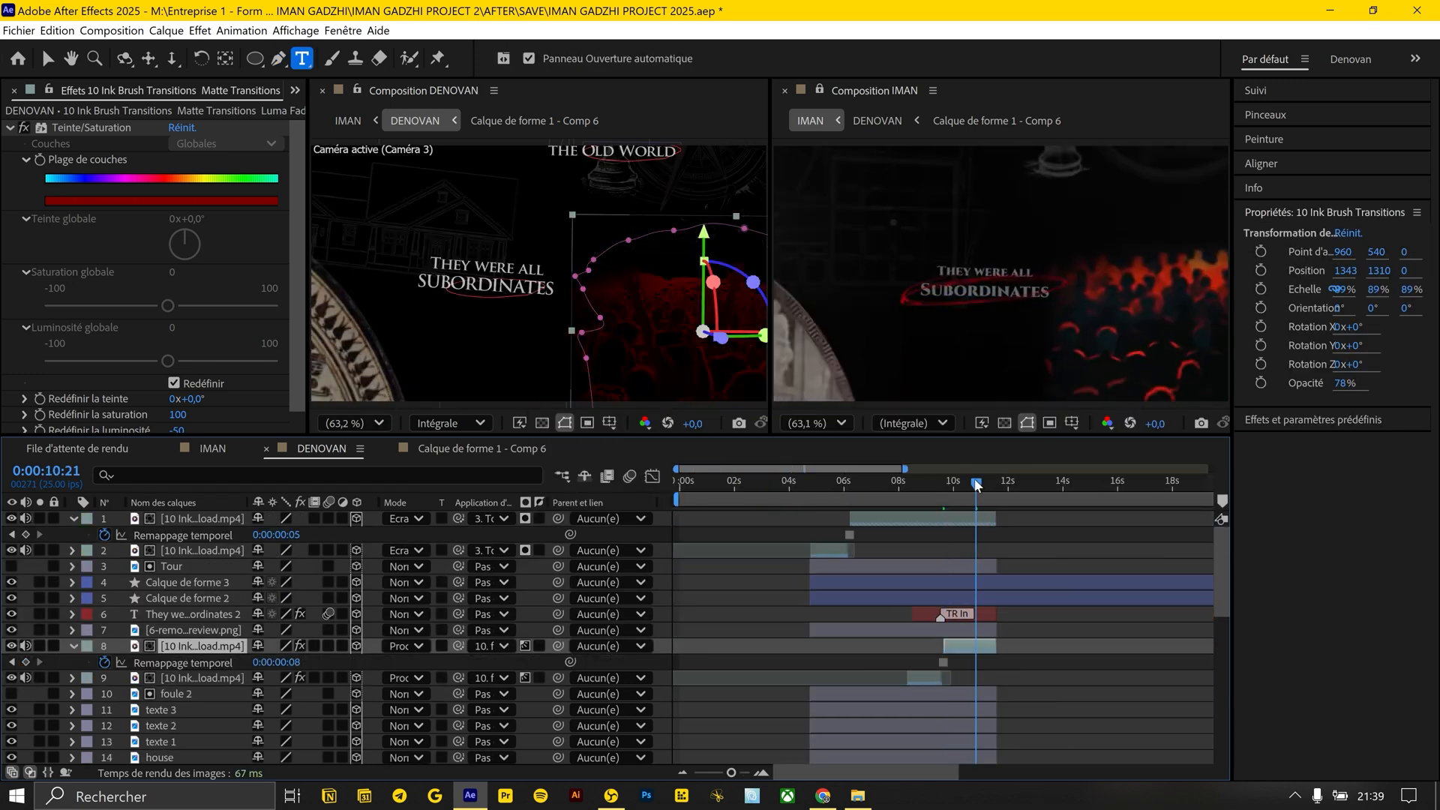
pyautogui.click(1041, 572)
pyautogui.click(153, 661)
pyautogui.click(177, 676)
pyautogui.hotkey('ctrl', 'space')
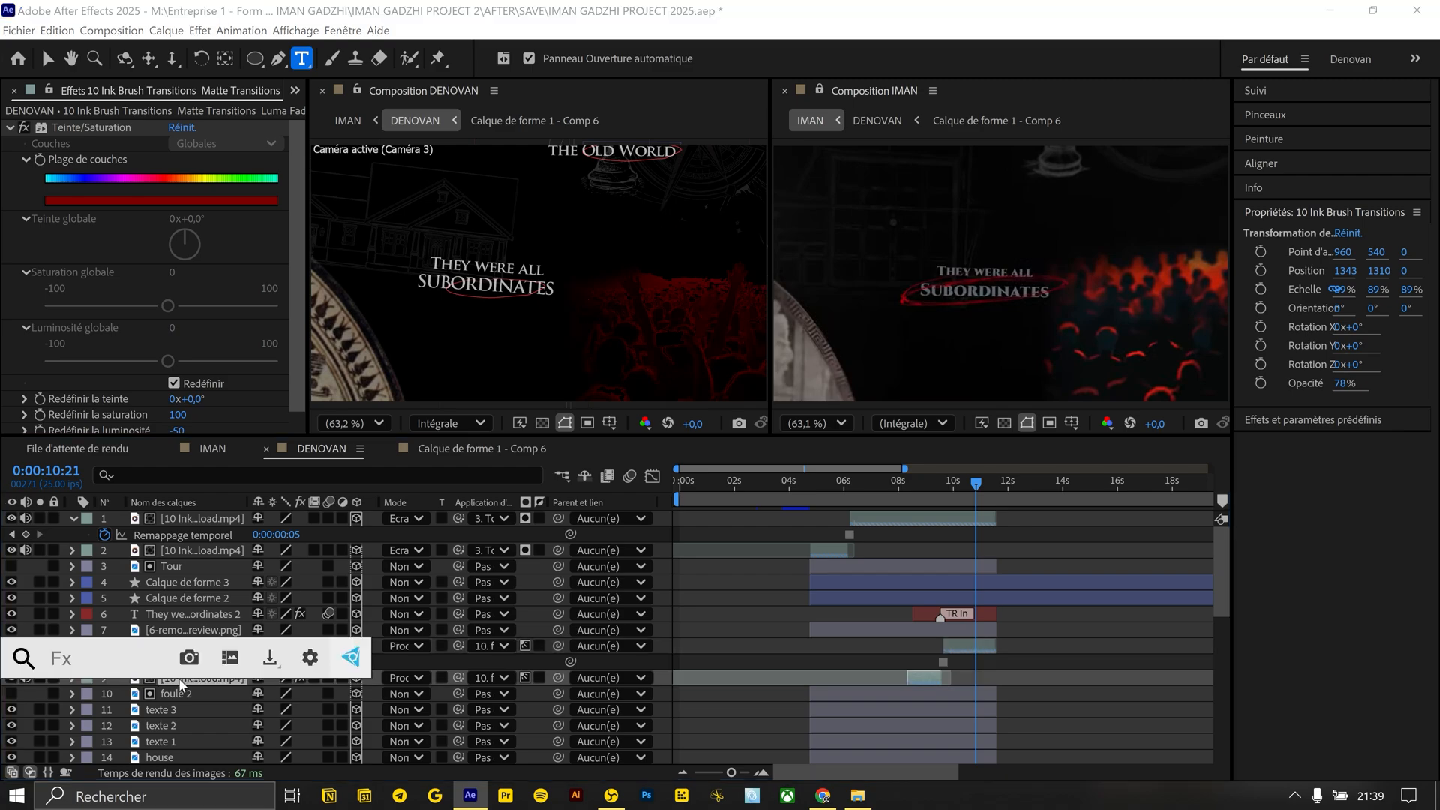
pyautogui.click(1040, 646)
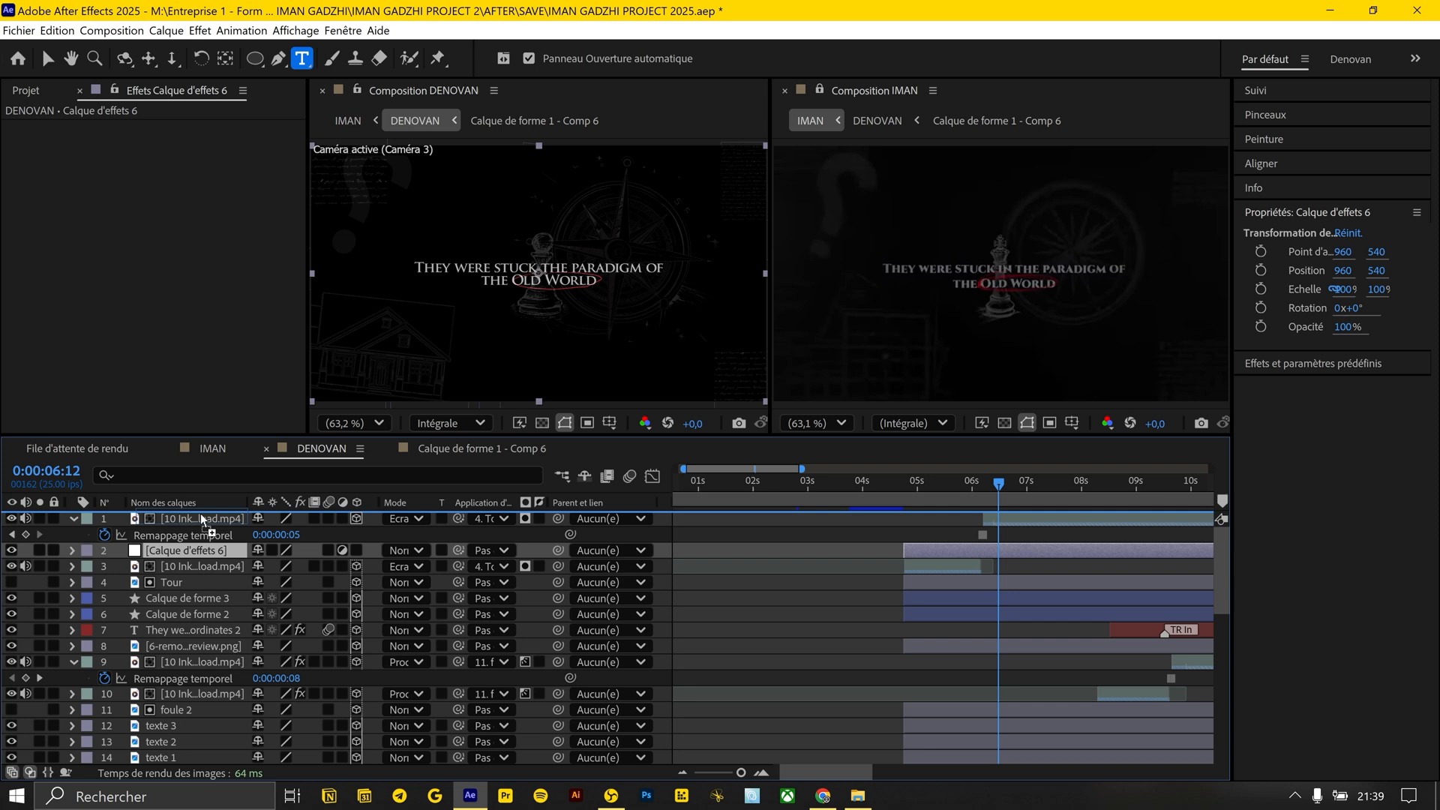
# Apply the Bruit (Noise) effect to adjustment layer Calque d'effets 6, at 10% and without colour noise
pyautogui.click(200, 512)
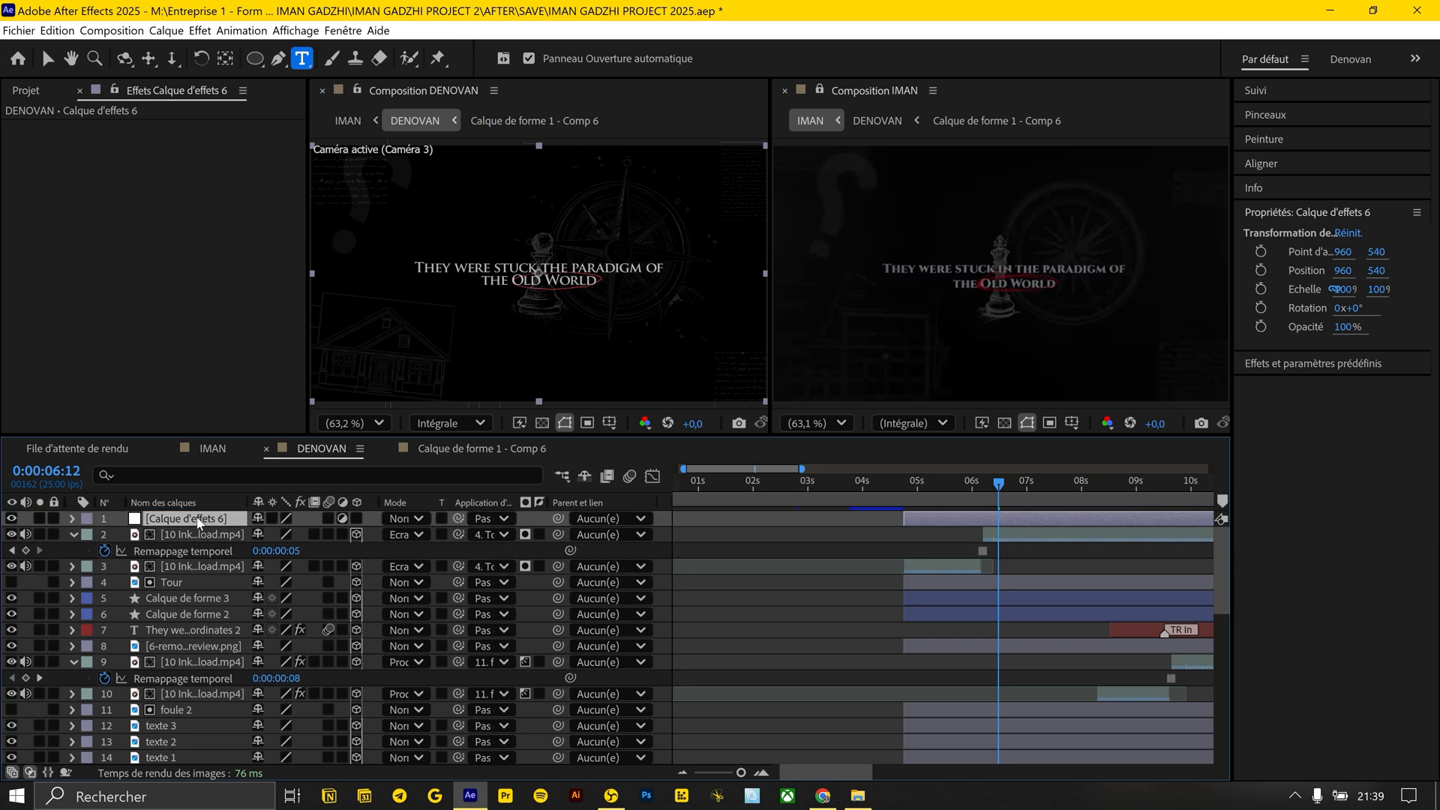
pyautogui.hotkey('ctrl', 'space')
pyautogui.write('b')
pyautogui.press('Down')
pyautogui.press('Return')
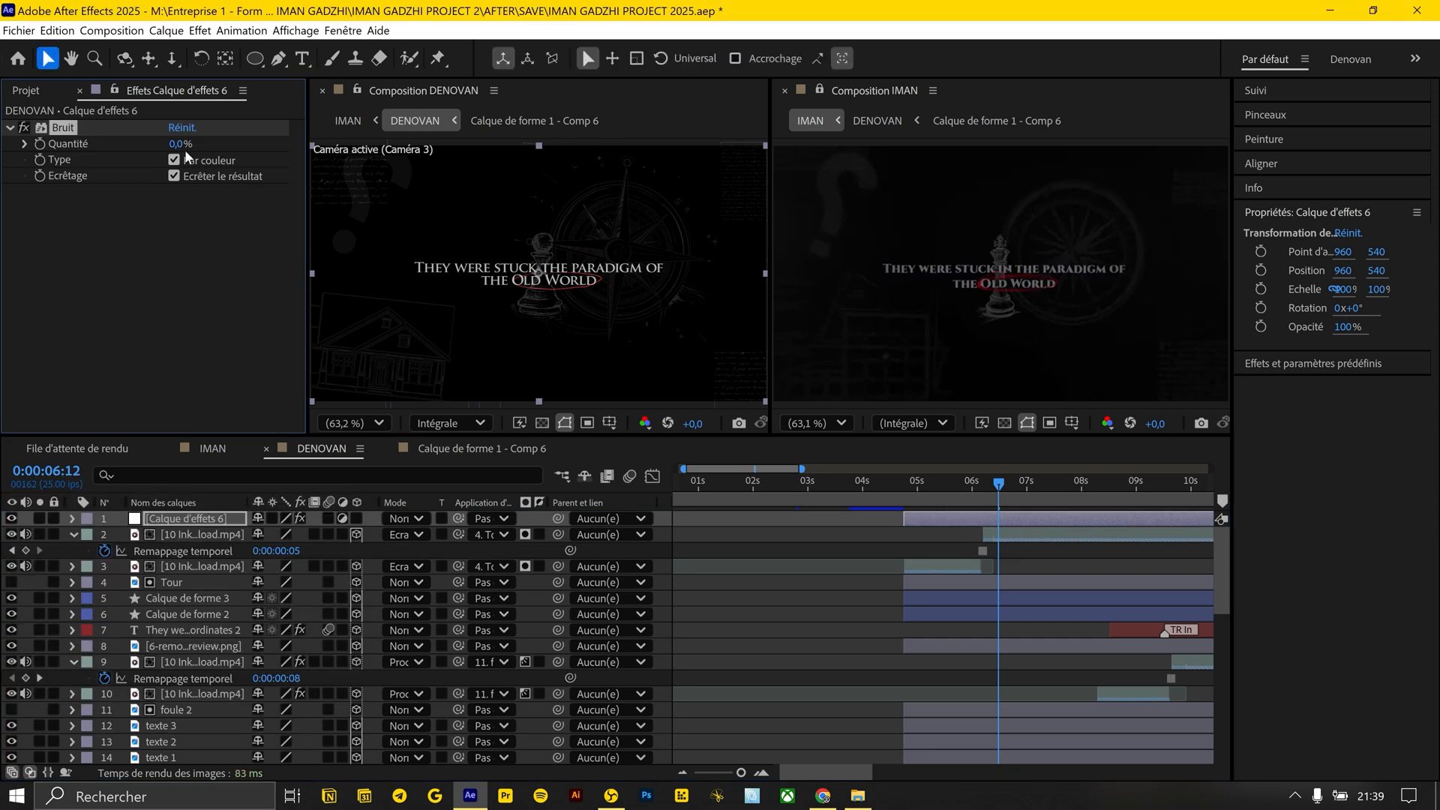
# Add Postérisation temporelle (Posterize Time) to Calque d'effets 6 with a rate of 12
pyautogui.hotkey('ctrl', 'space')
pyautogui.write('post')
pyautogui.press('Down')
pyautogui.press('Return')
pyautogui.write('12')
pyautogui.press('Return')
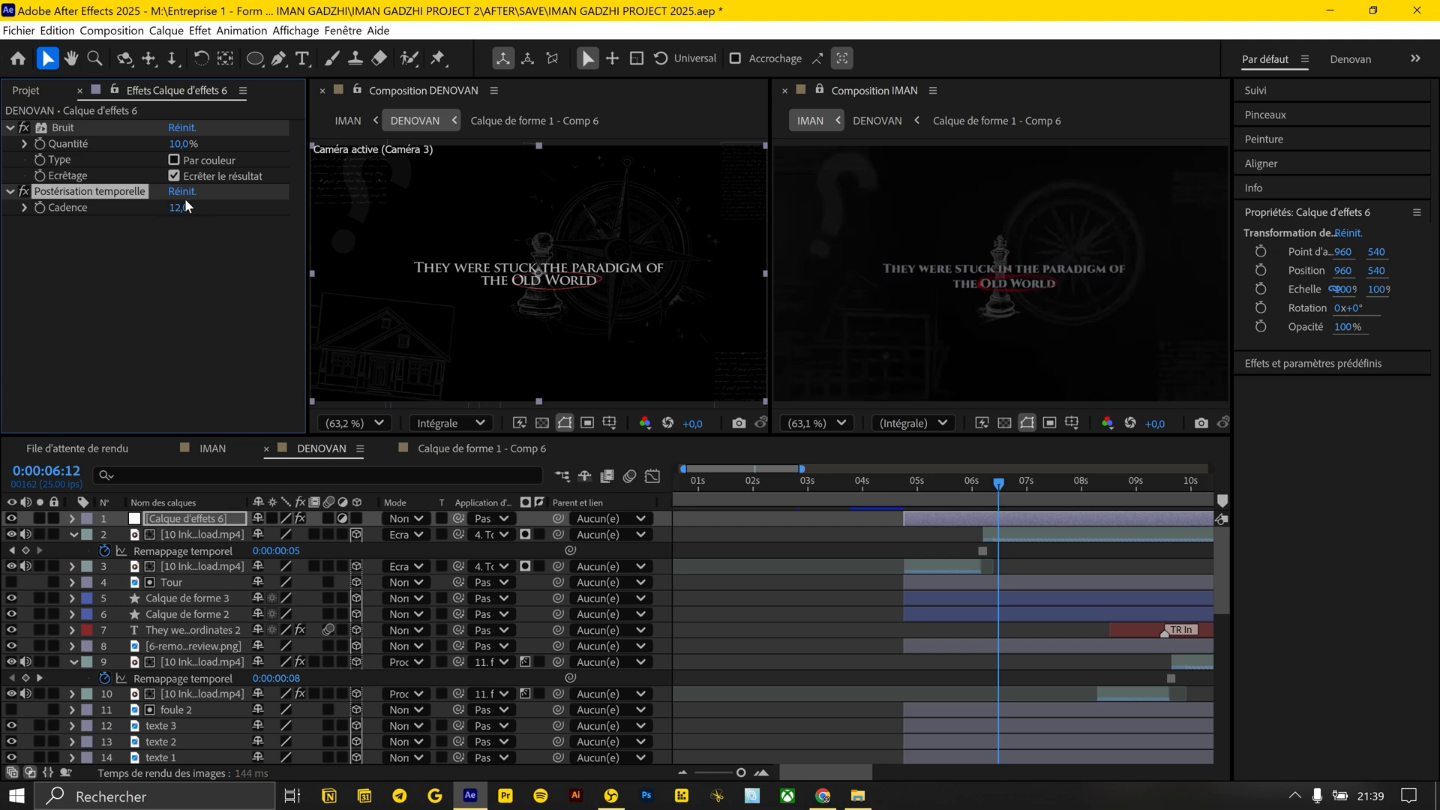
# Copy Luminosité et contraste and CC Vignette from Calque d'effets 5 onto Calque d'effets 6 at the scene's start, 0:00:04:19
pyautogui.click(899, 488)
pyautogui.scroll(-1, 898, 487)
pyautogui.click(897, 487)
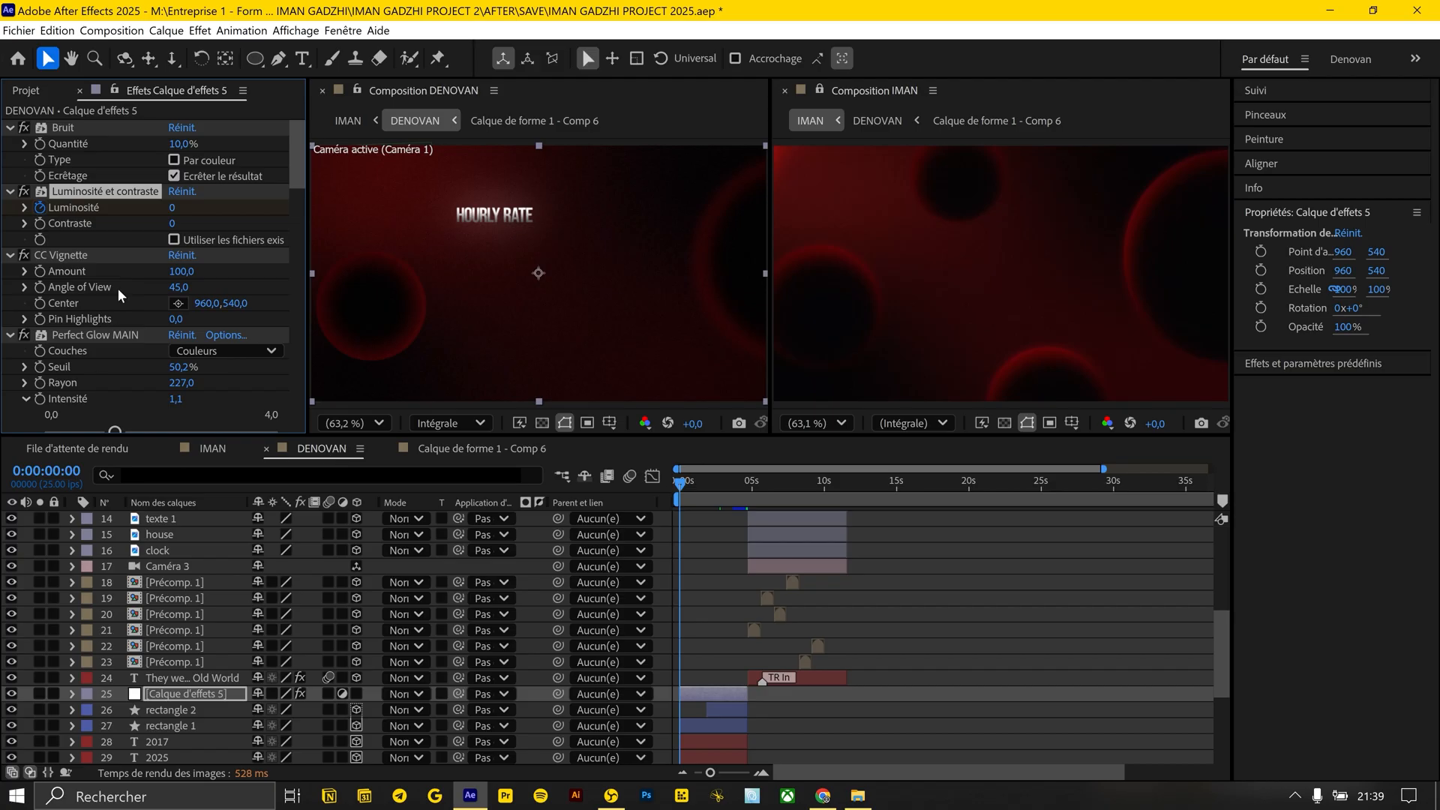
pyautogui.scroll(5, 678, 562)
pyautogui.click(771, 517)
pyautogui.moveTo(771, 492); pyautogui.dragTo(760, 489)
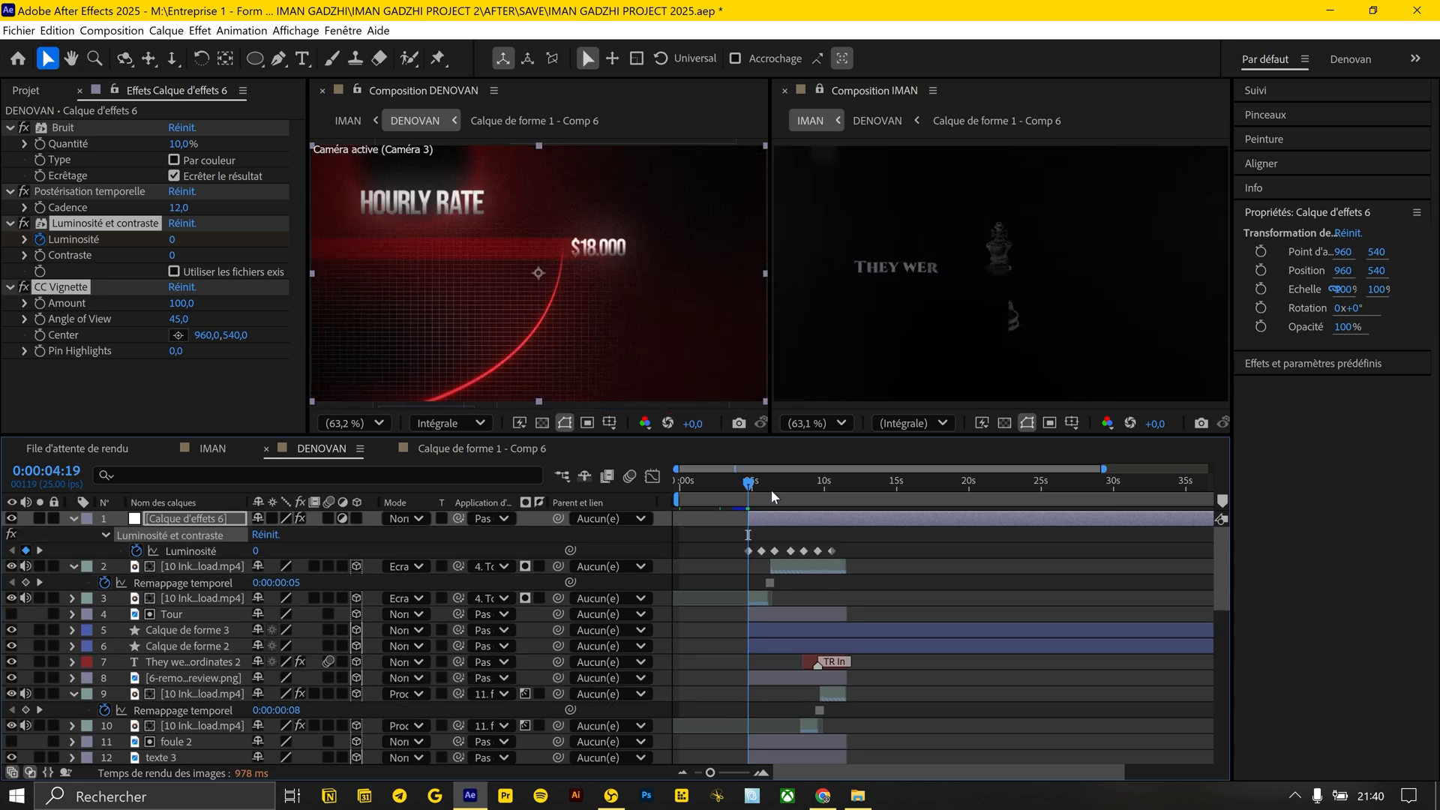
# Add the FREE BLACK WATERCOLOR TEXTURE OVERLAY clip above all layers of the scene and blend it in Ecran (Screen) mode
pyautogui.click(771, 492)
pyautogui.click(833, 542)
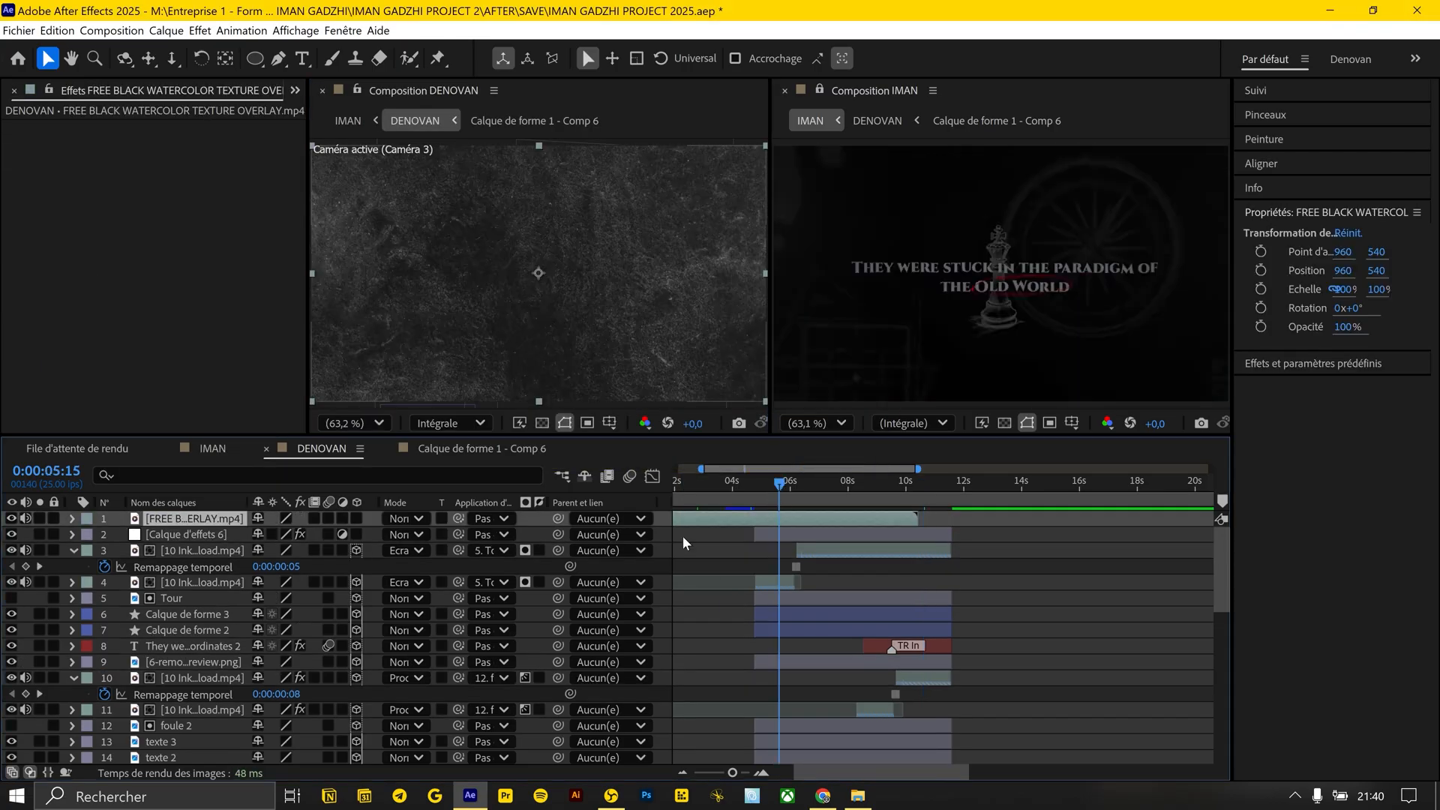
pyautogui.click(409, 518)
pyautogui.click(555, 418)
# Apply Luminosité et contraste to the watercolor texture overlay, with contrast 100 and a lowered brightness
pyautogui.hotkey('ctrl', 'space')
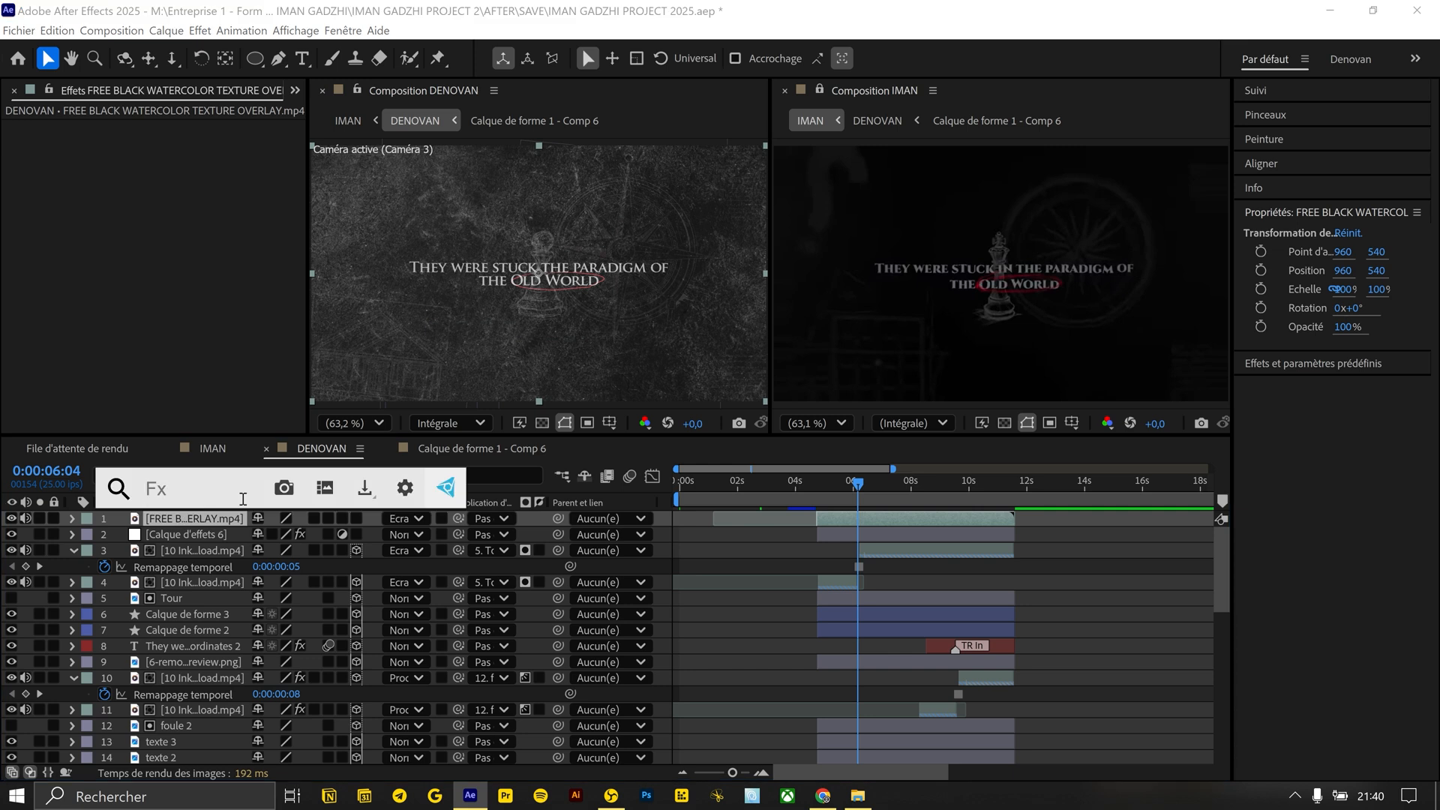
pyautogui.write('cont')
pyautogui.press('BackSpace')
pyautogui.press('BackSpace')
pyautogui.press('BackSpace')
pyautogui.press('BackSpace')
pyautogui.write('lum')
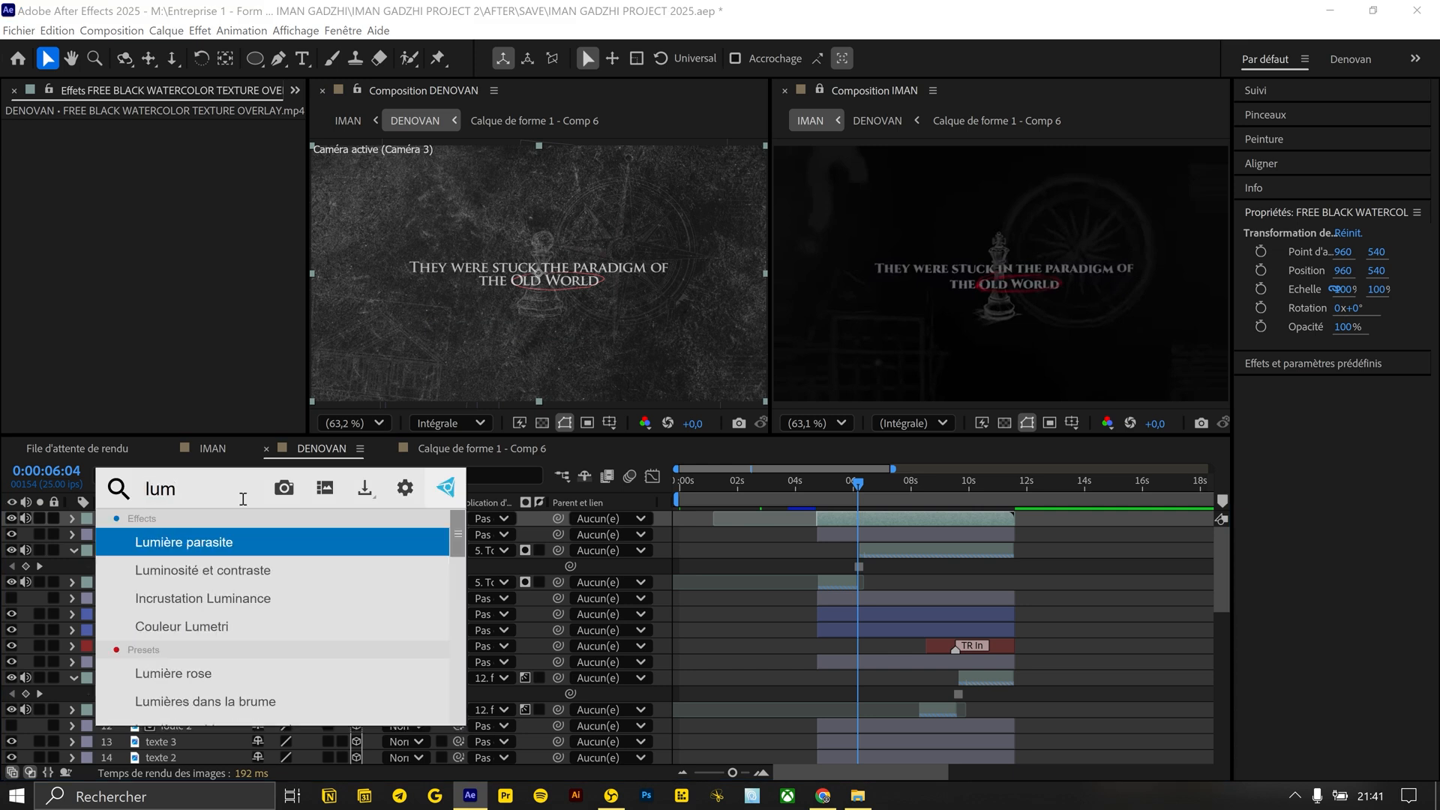
pyautogui.press('Down')
pyautogui.press('Return')
pyautogui.click(171, 159)
pyautogui.write('100')
pyautogui.press('Return')
pyautogui.moveTo(174, 144); pyautogui.dragTo(154, 144)
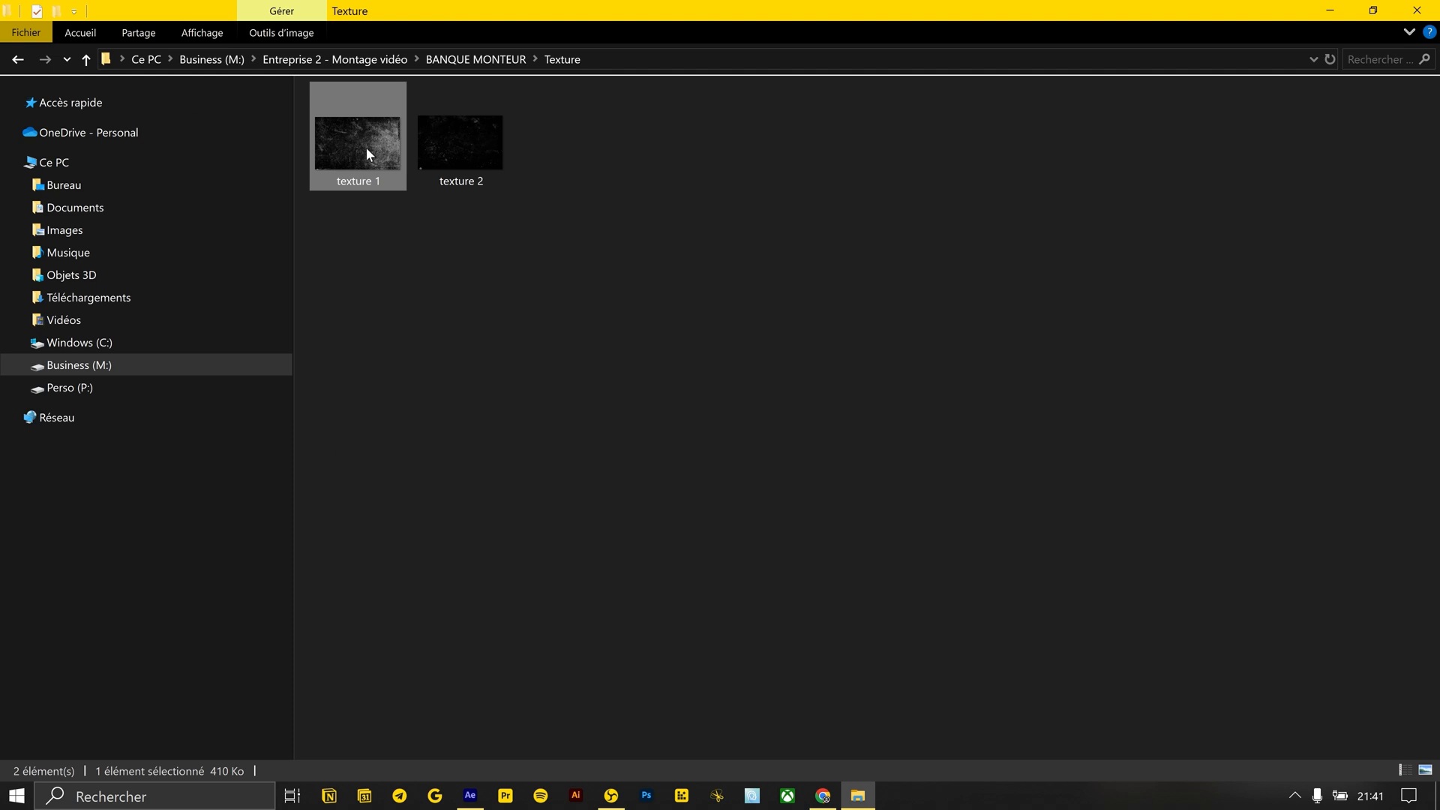
# Bring texture 2 from the Texture folder into the After Effects composition, fit it to the frame and blend it in Ecran mode
pyautogui.doubleClick(473, 126)
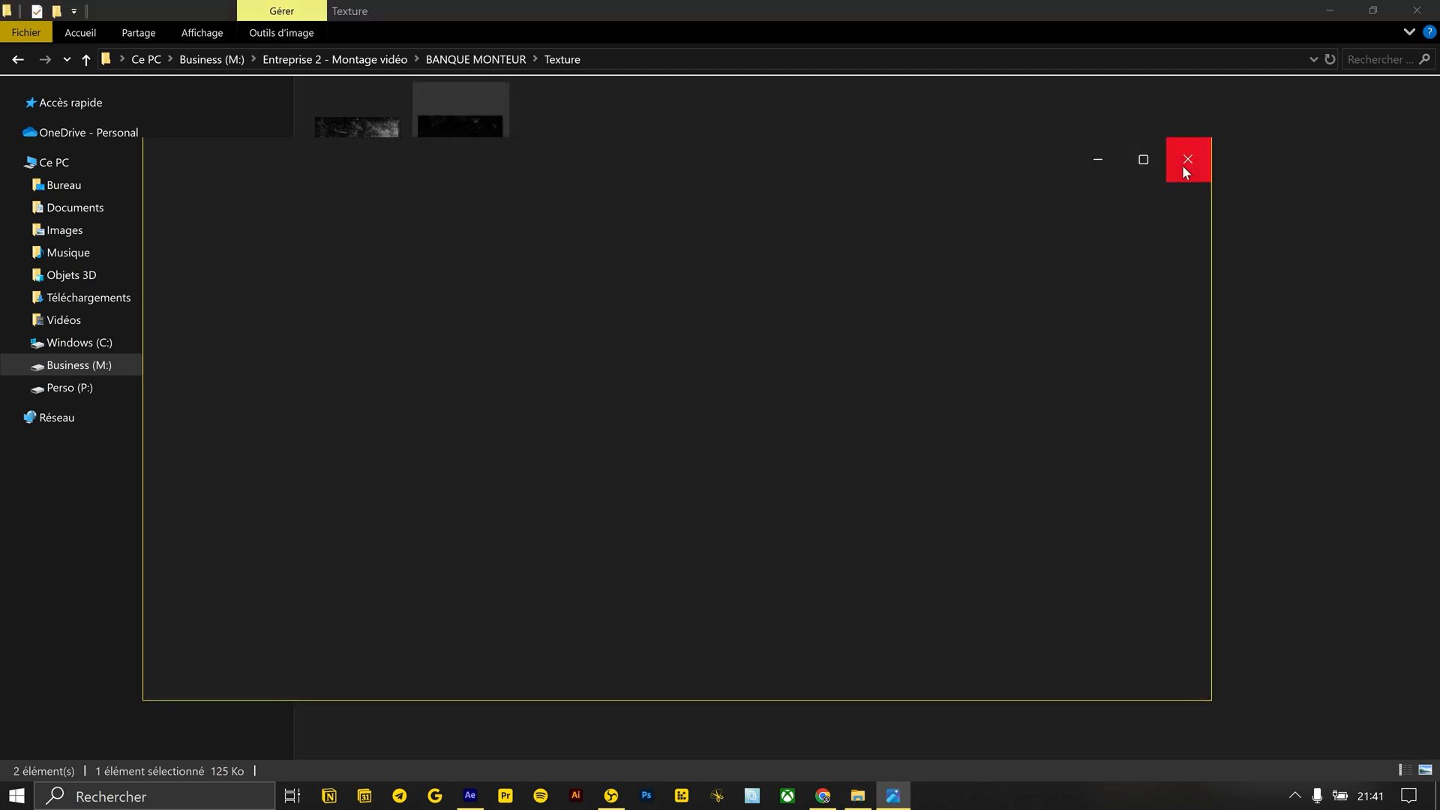
pyautogui.click(1187, 160)
pyautogui.hotkey('alt', 'Tab')
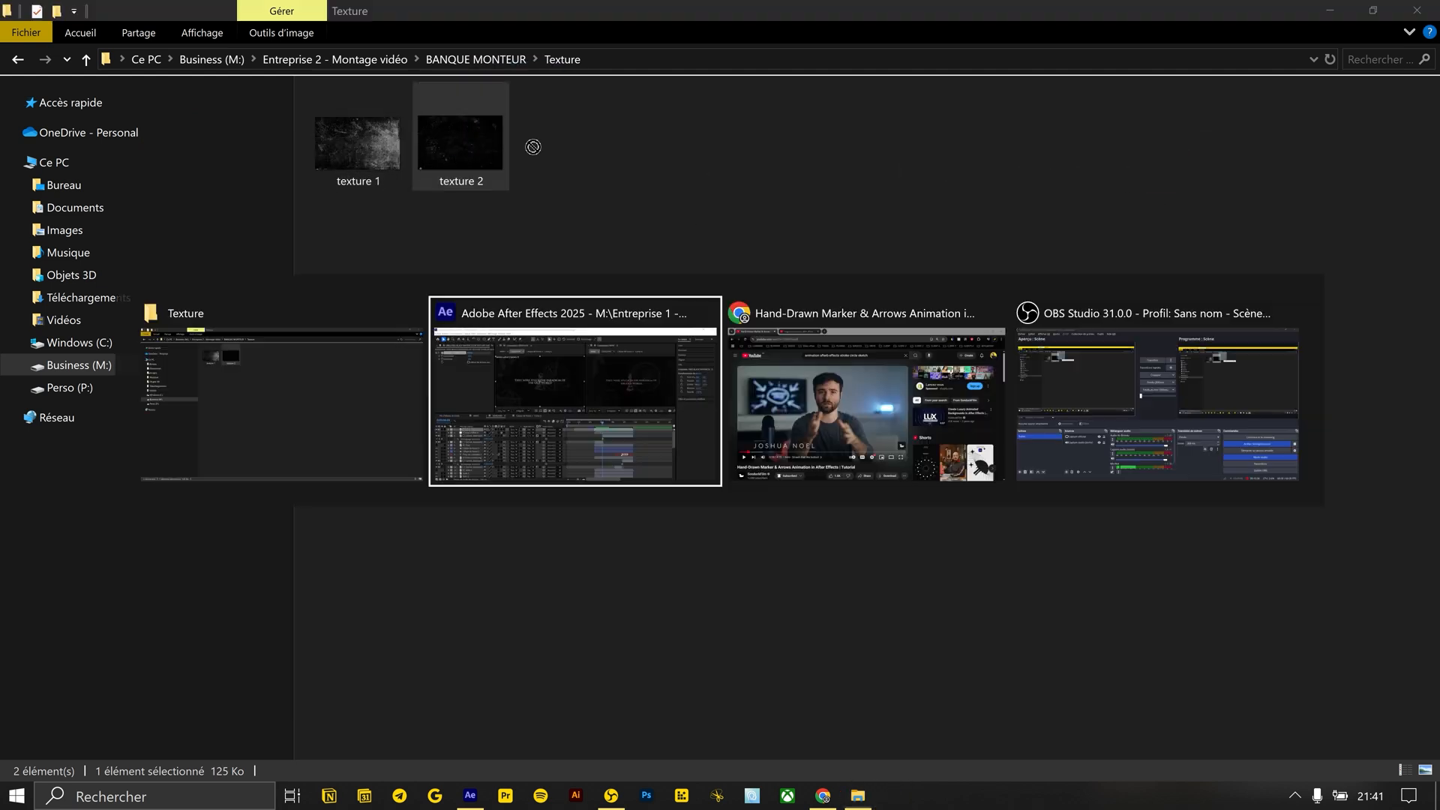
pyautogui.hotkey('ctrl', 'alt', 'f')
pyautogui.click(417, 519)
pyautogui.click(456, 332)
# Set the texture 2 layer's opacity to 5%, comparing the scene with the texture hidden and shown
pyautogui.press('t')
pyautogui.moveTo(257, 537); pyautogui.dragTo(180, 543)
pyautogui.click(11, 519)
pyautogui.click(11, 518)
pyautogui.click(257, 535)
pyautogui.write('5')
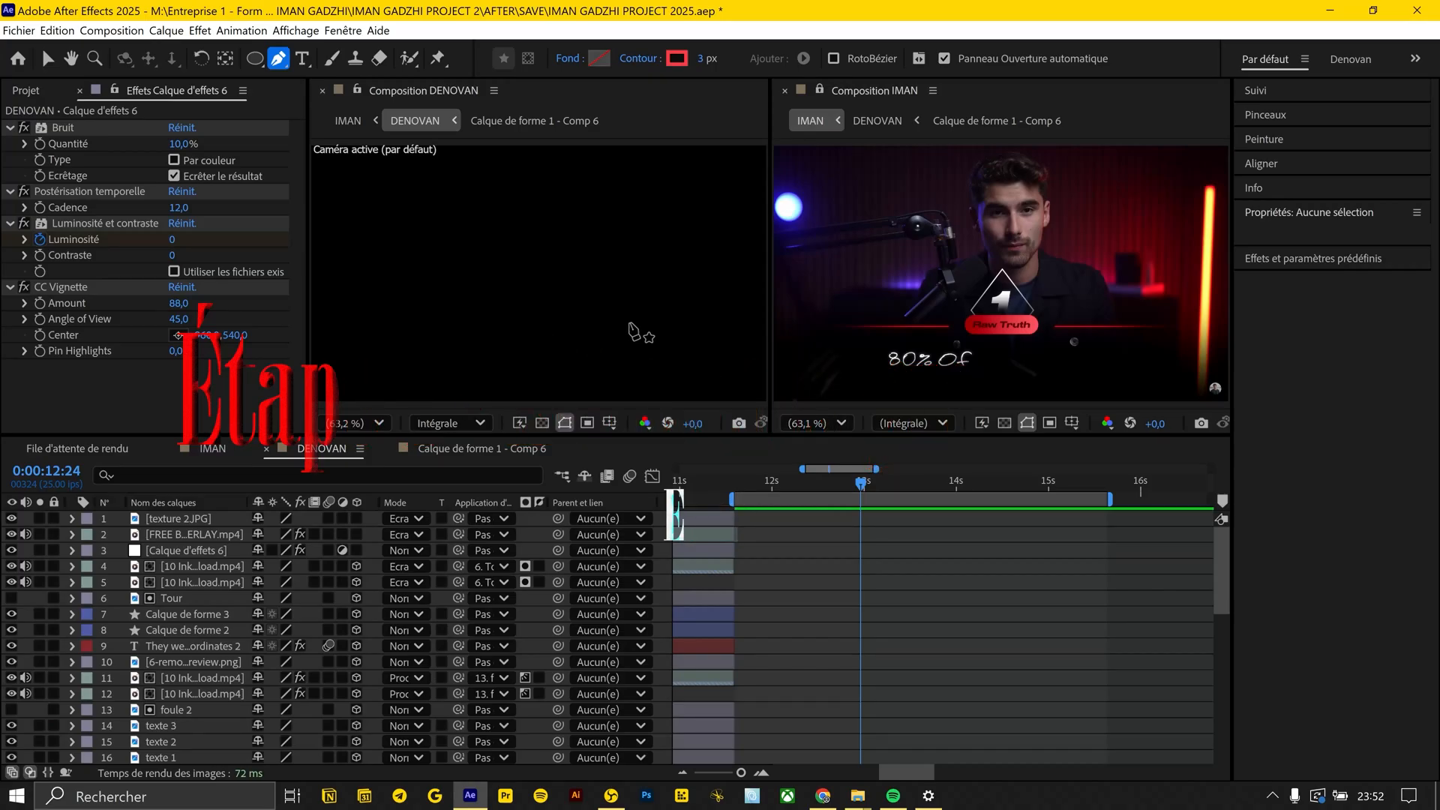
# Draw a straight horizontal red line across the lower part of the empty frame at 0:00:12:24
pyautogui.click(630, 323)
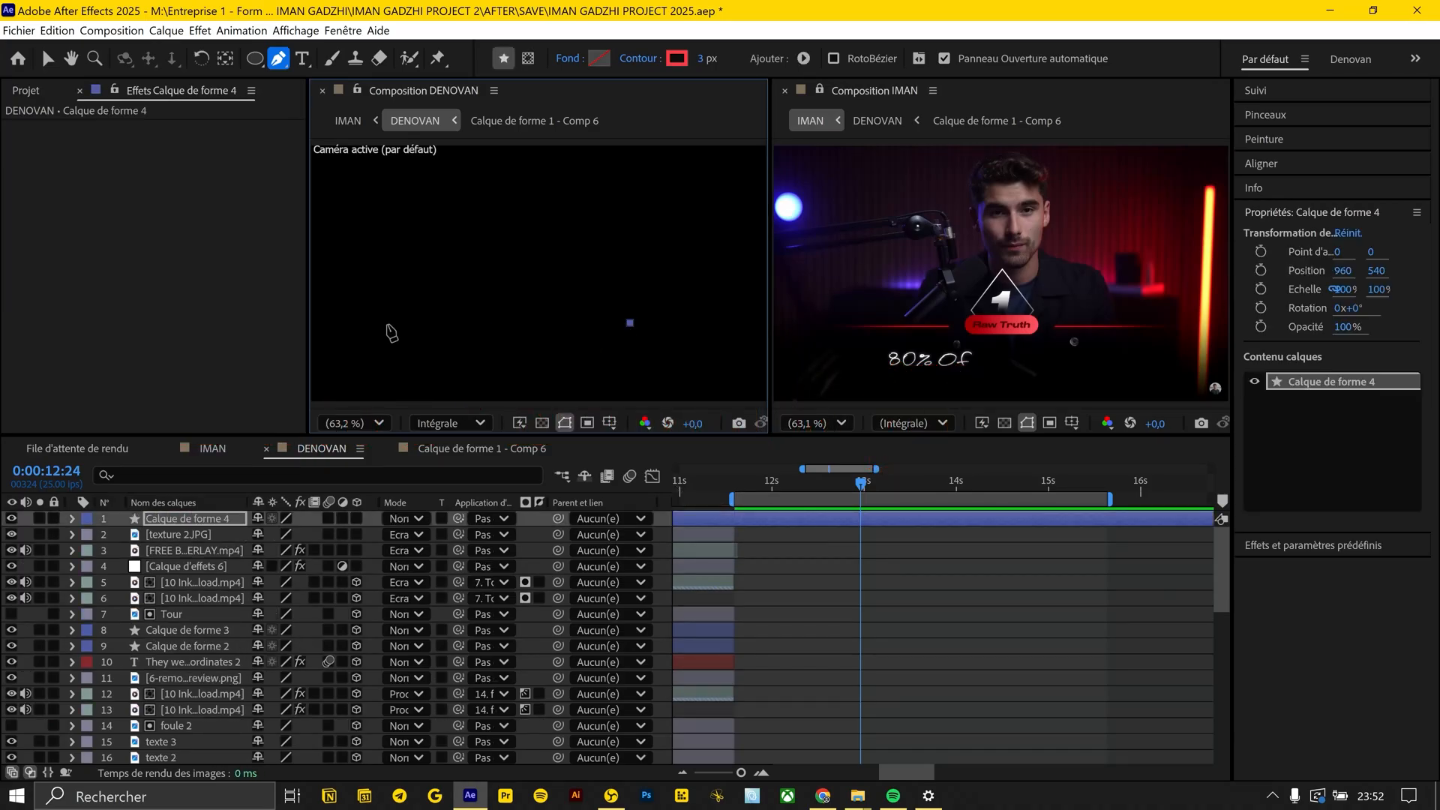
pyautogui.click(379, 324)
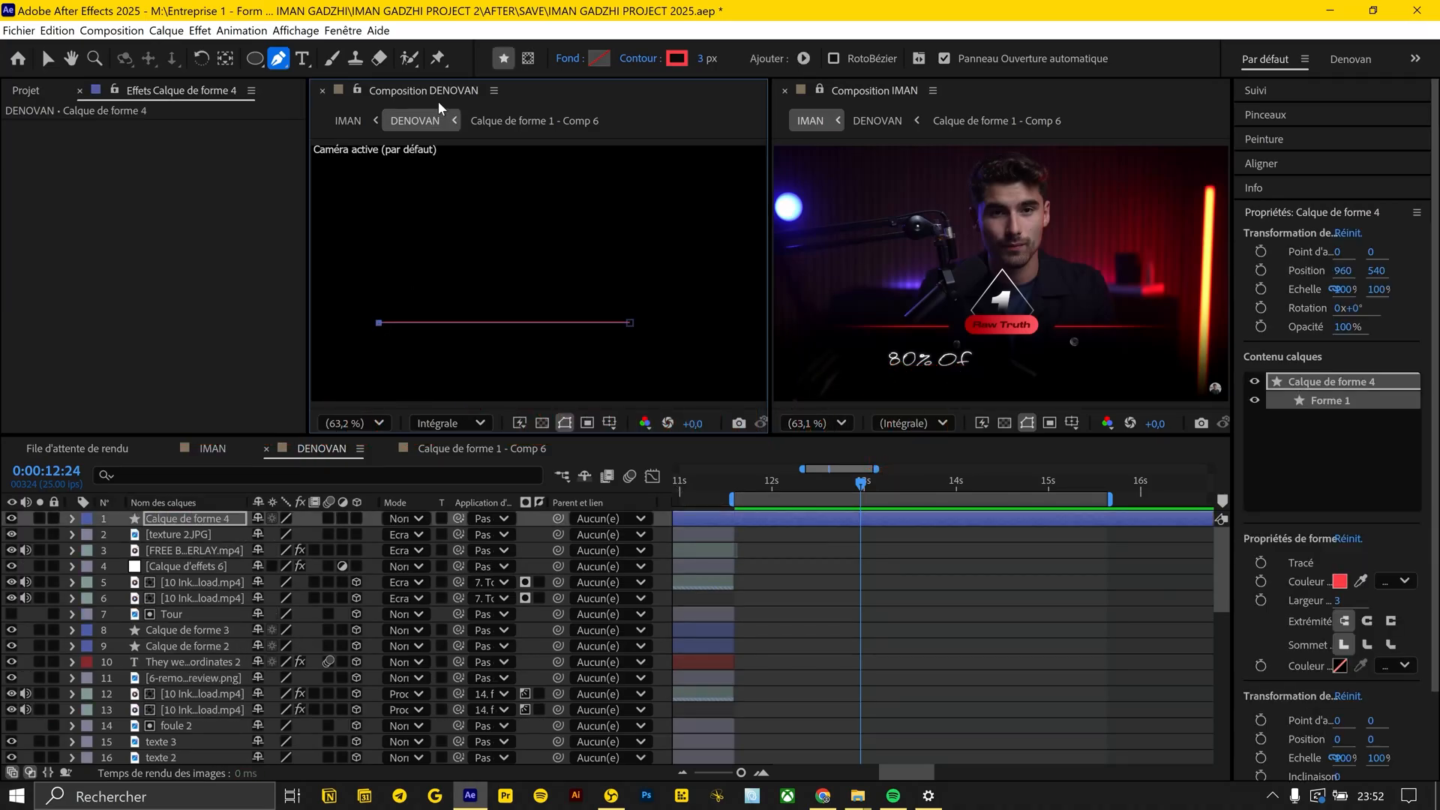
# Taper the red line's stroke with a start length of 51% and an end length of 32%, and scale the line to 145%
pyautogui.click(73, 519)
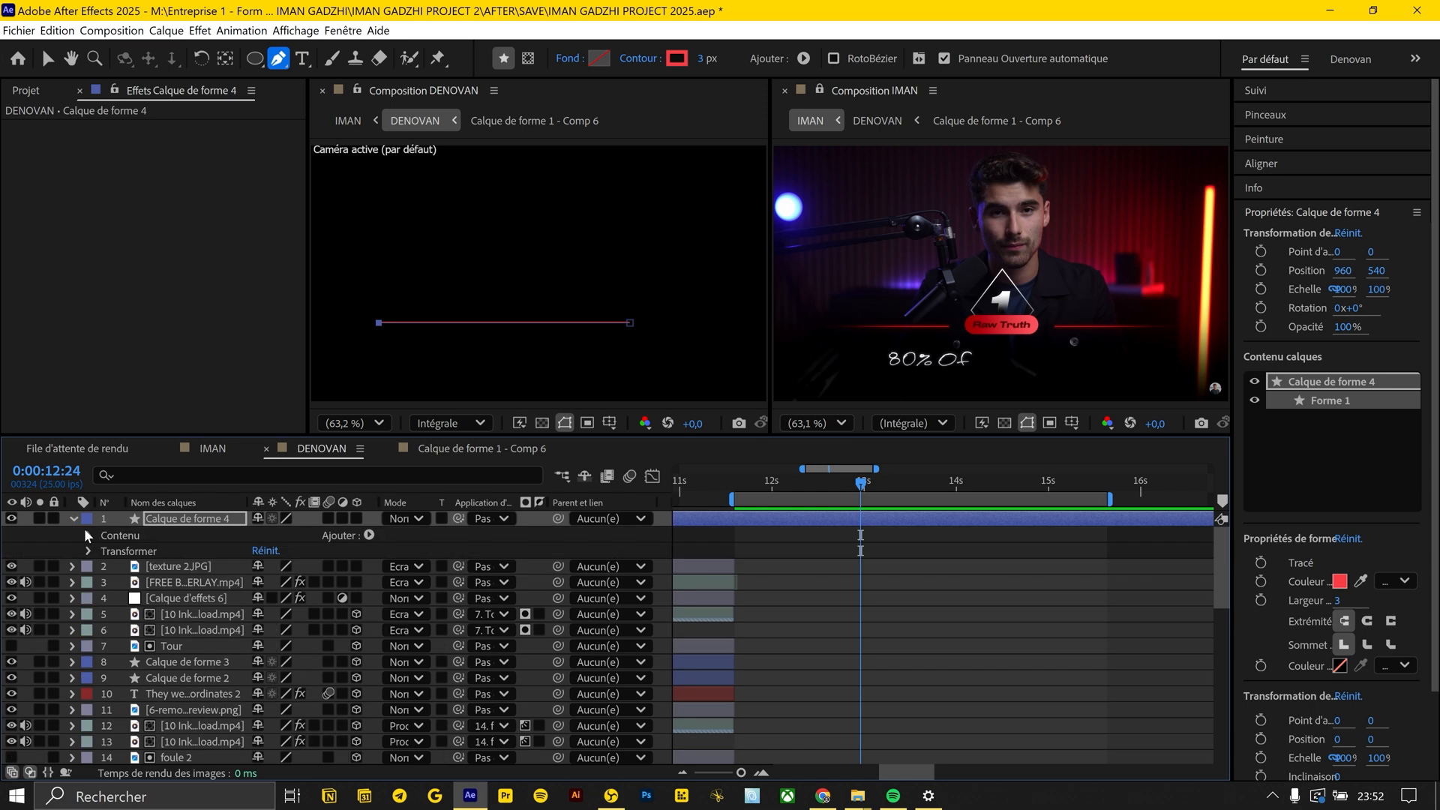
pyautogui.click(90, 535)
pyautogui.click(111, 550)
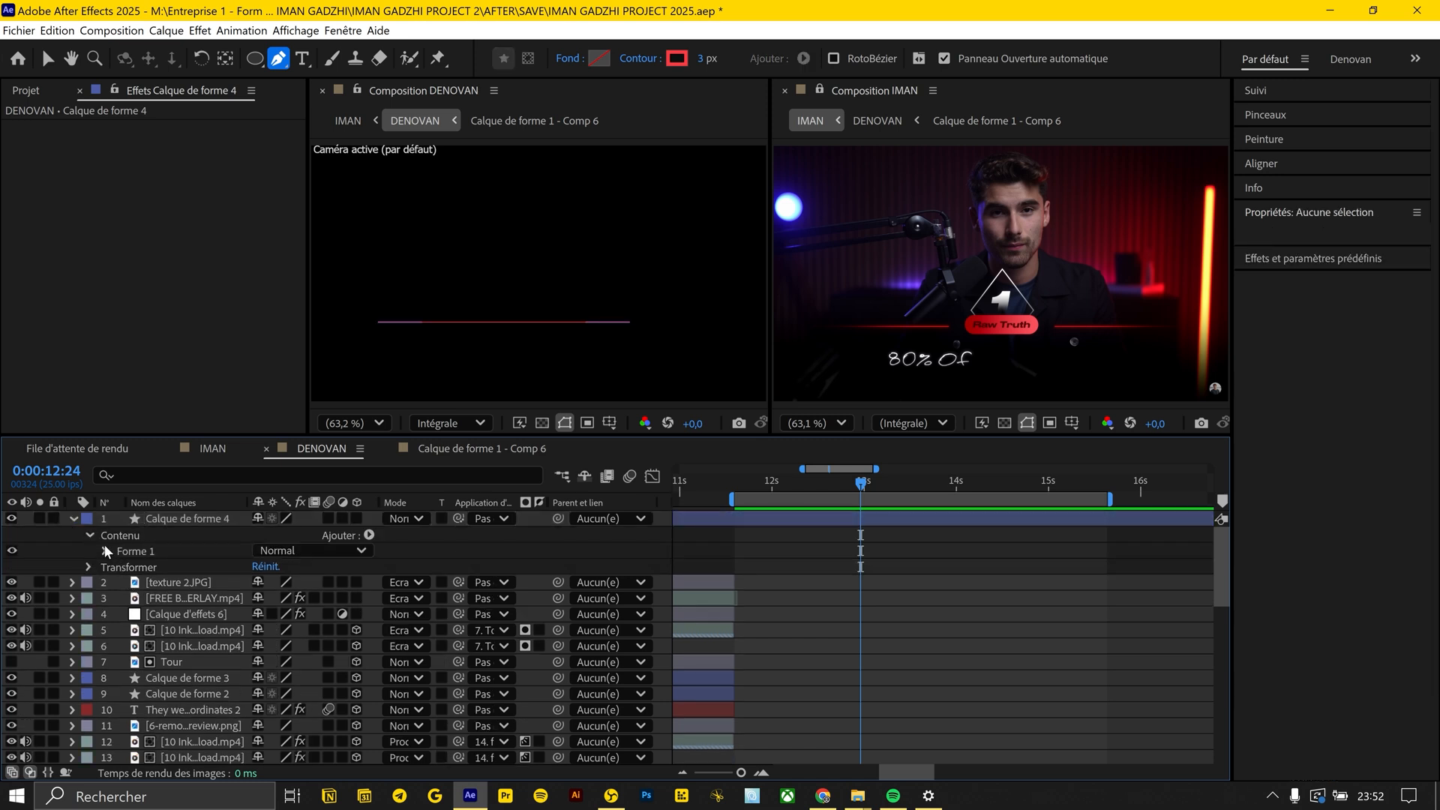
pyautogui.click(105, 551)
pyautogui.click(120, 581)
pyautogui.scroll(-2, 121, 600)
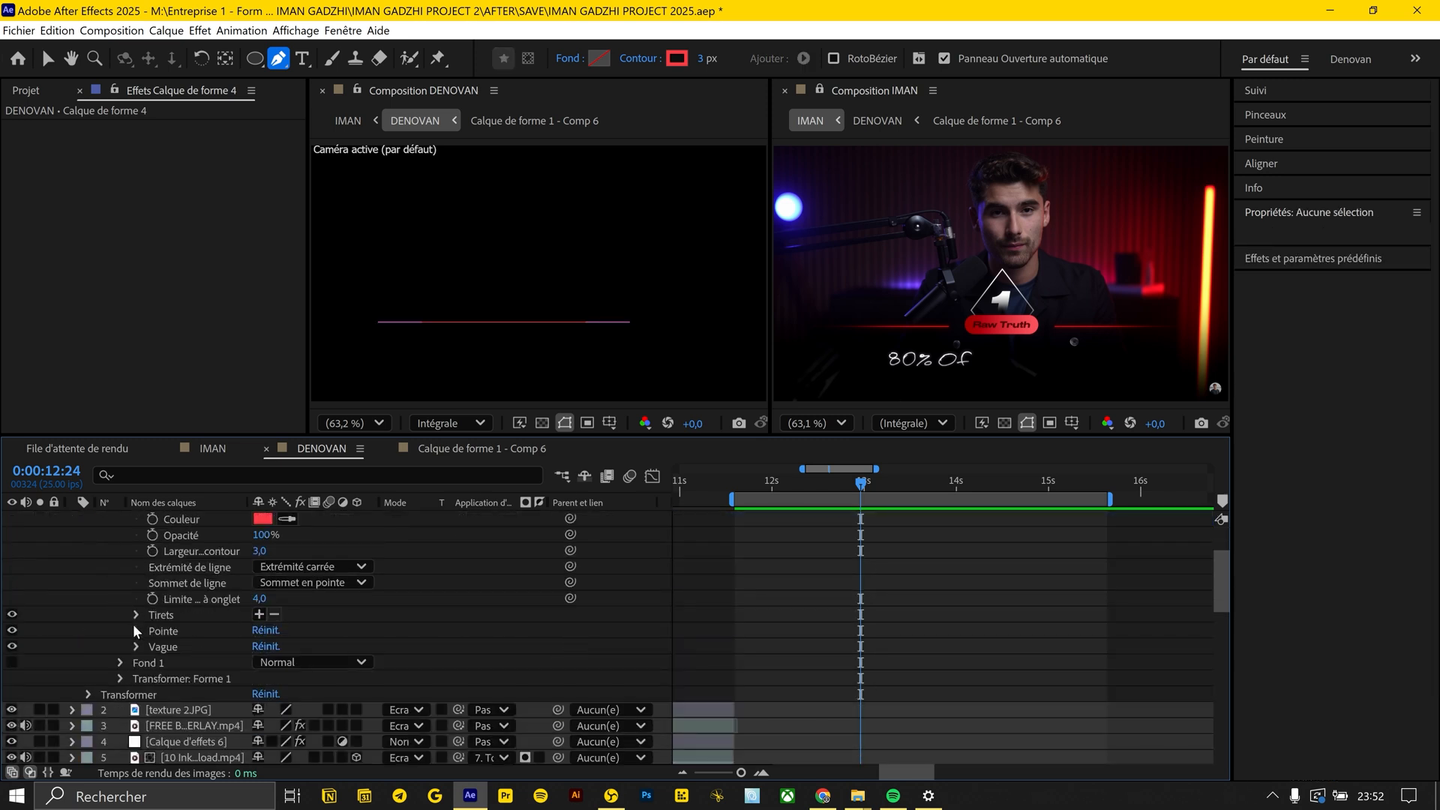
pyautogui.click(135, 629)
pyautogui.moveTo(306, 657)
pyautogui.mouseDown()
pyautogui.moveTo(271, 679)
pyautogui.moveTo(294, 676)
pyautogui.mouseUp()
pyautogui.click(994, 646)
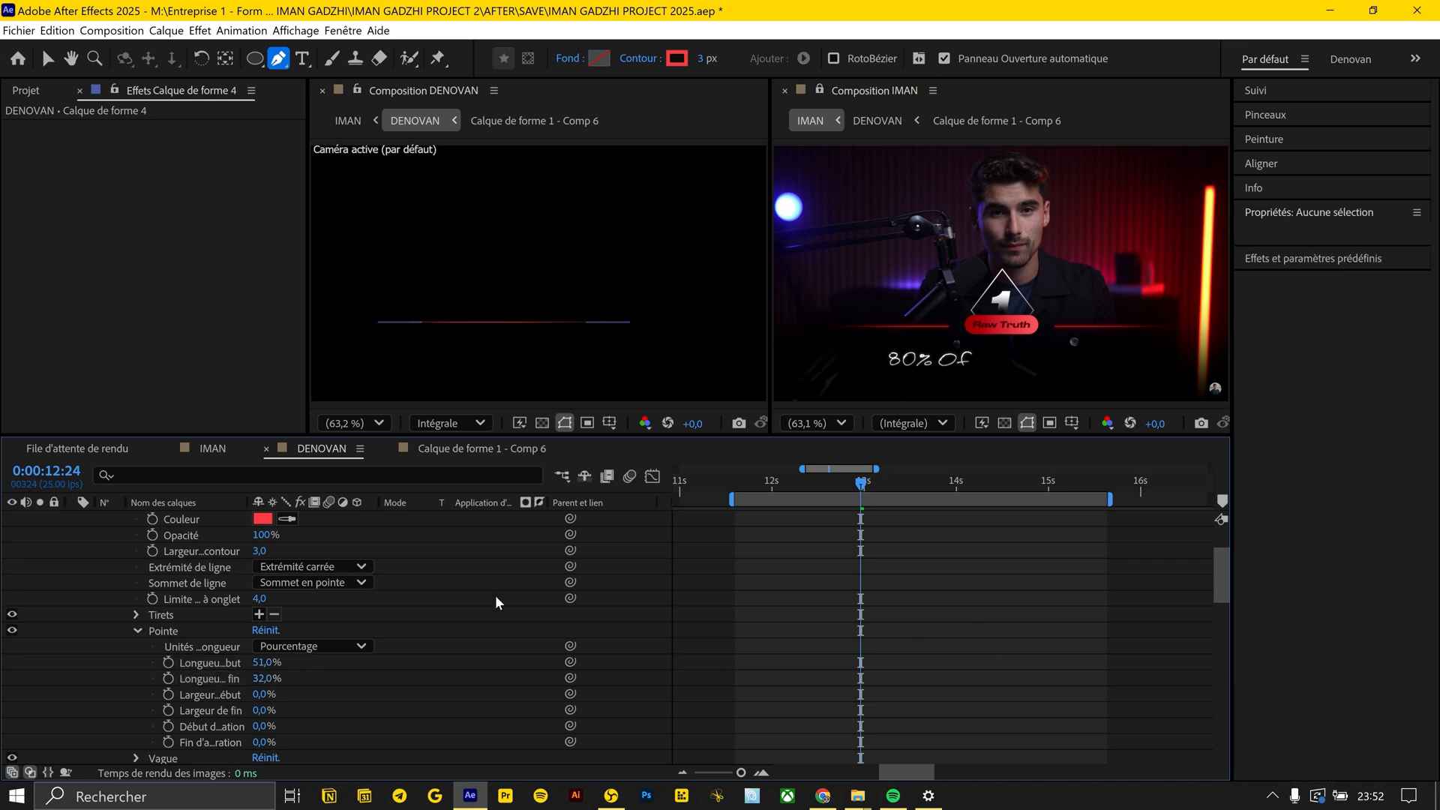
pyautogui.click(288, 535)
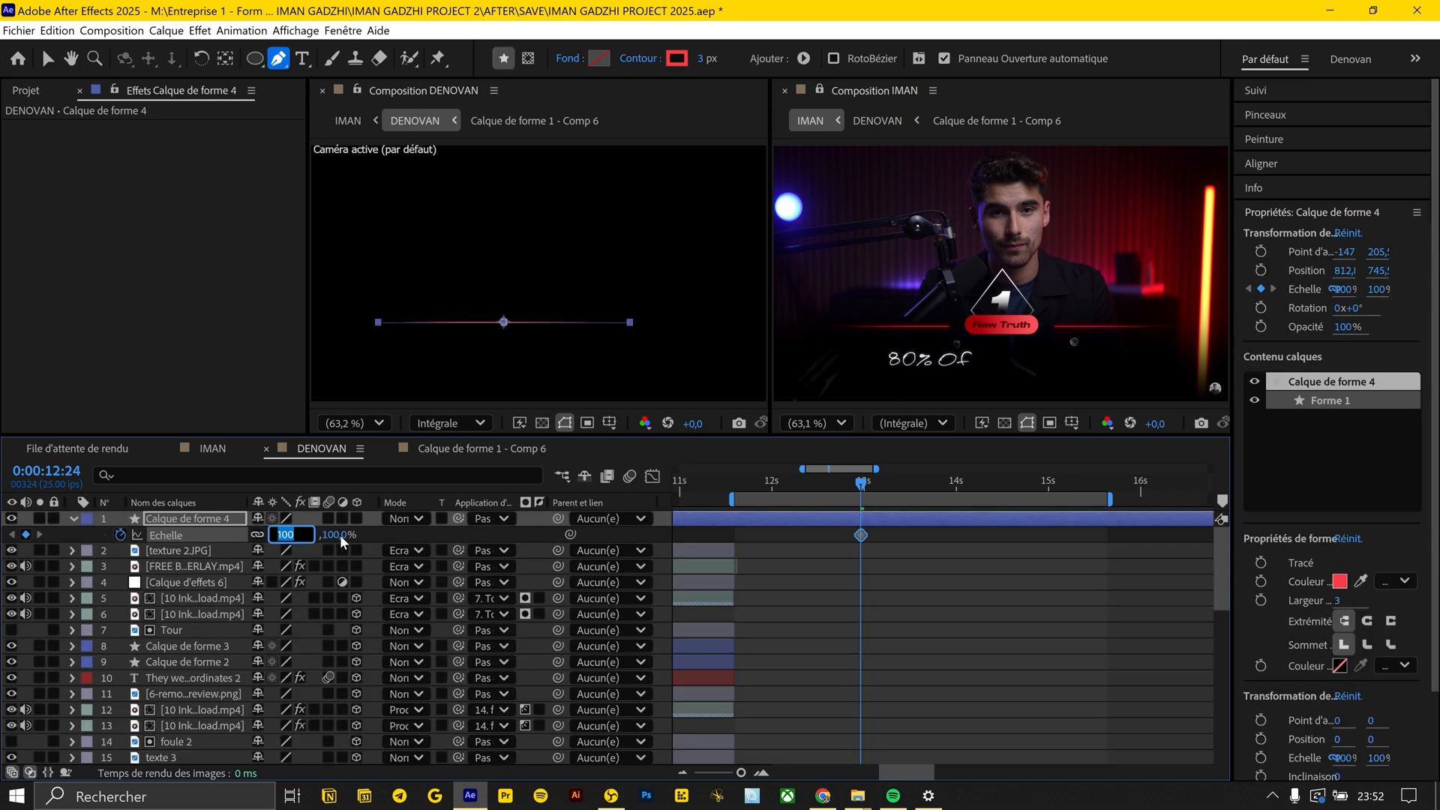
pyautogui.press('Return')
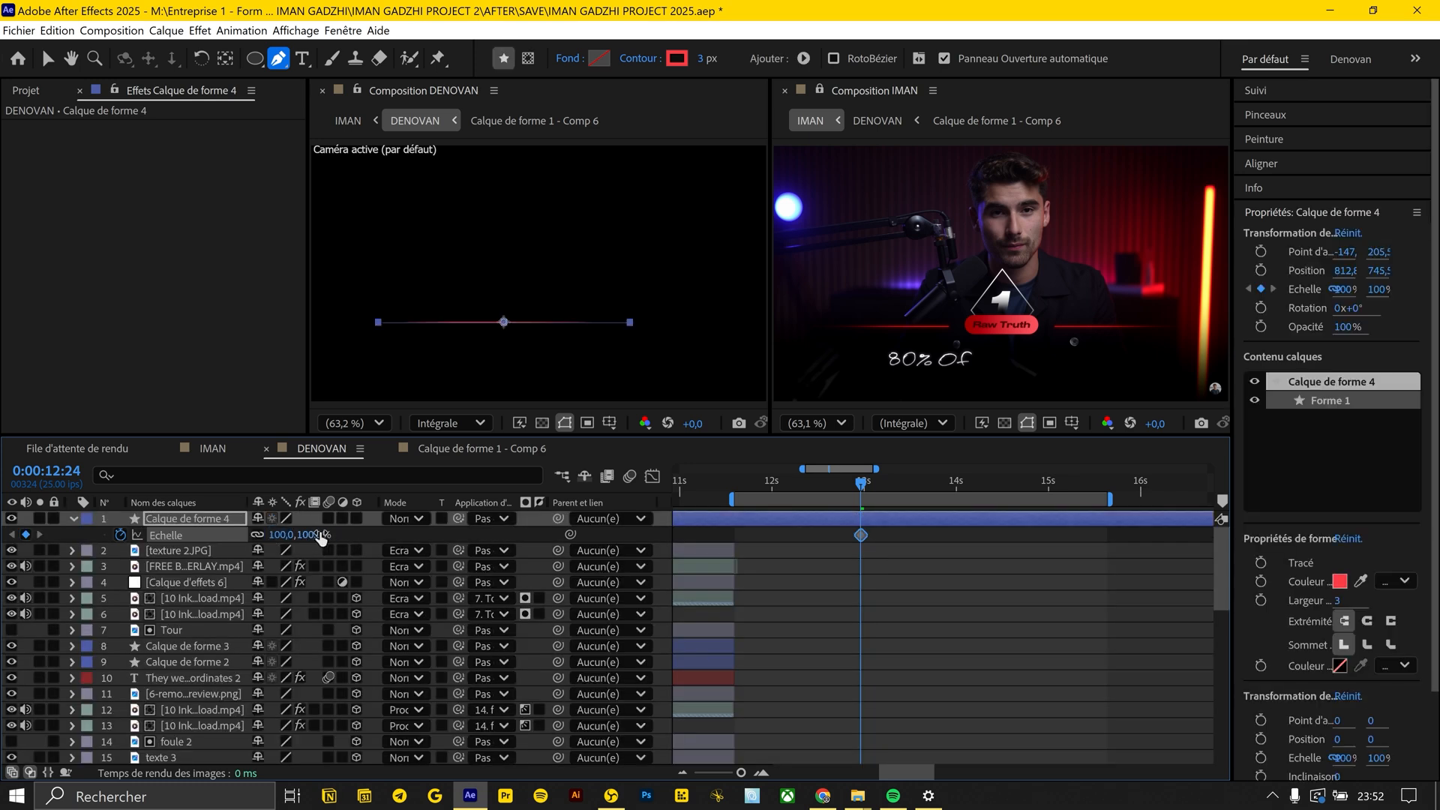
# Add the text "Raw Truth" in CocoSharp Trial Bold Italic, centred on the red line
pyautogui.hotkey('ctrl', 'alt', 'shift', 't')
pyautogui.write('Raw Truth')
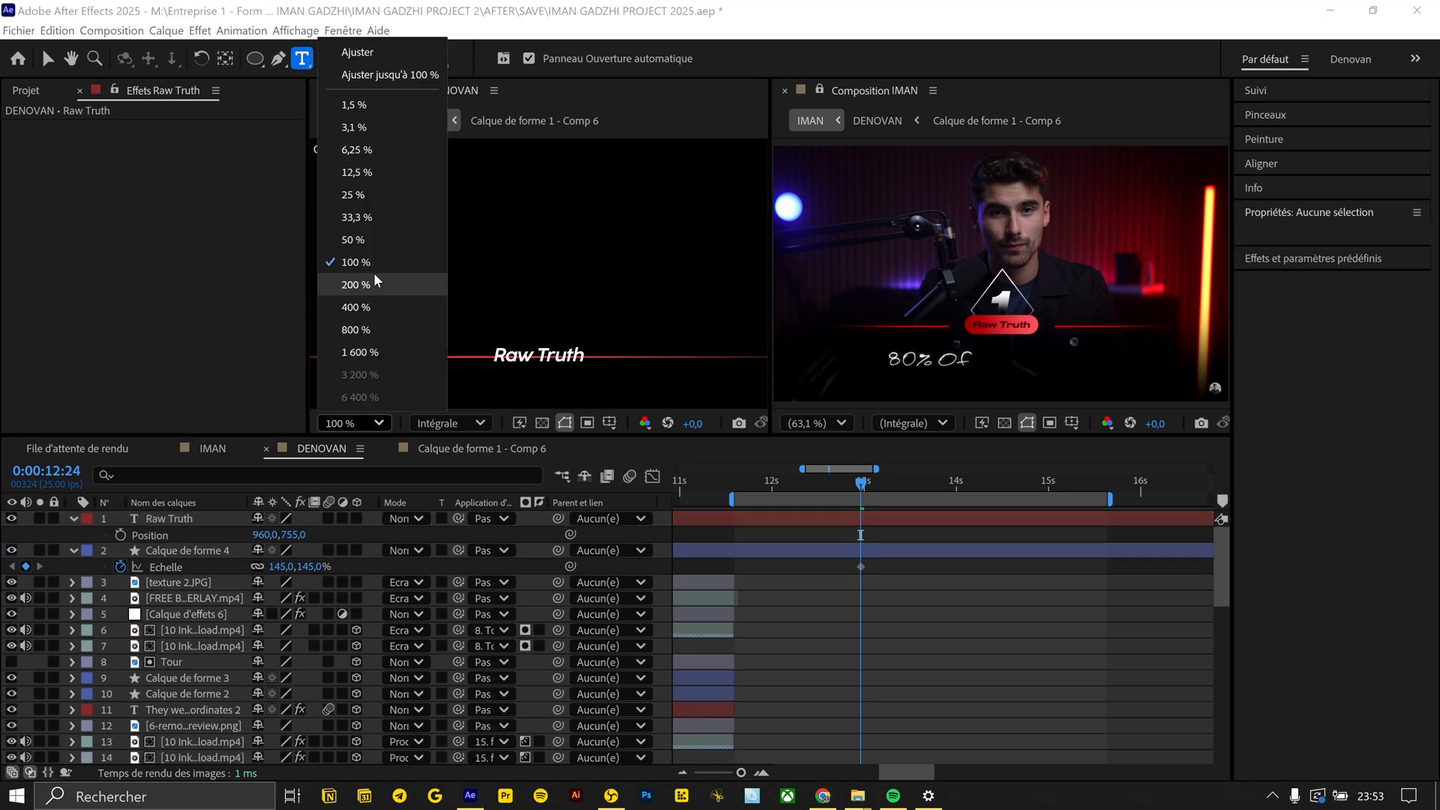
pyautogui.click(353, 283)
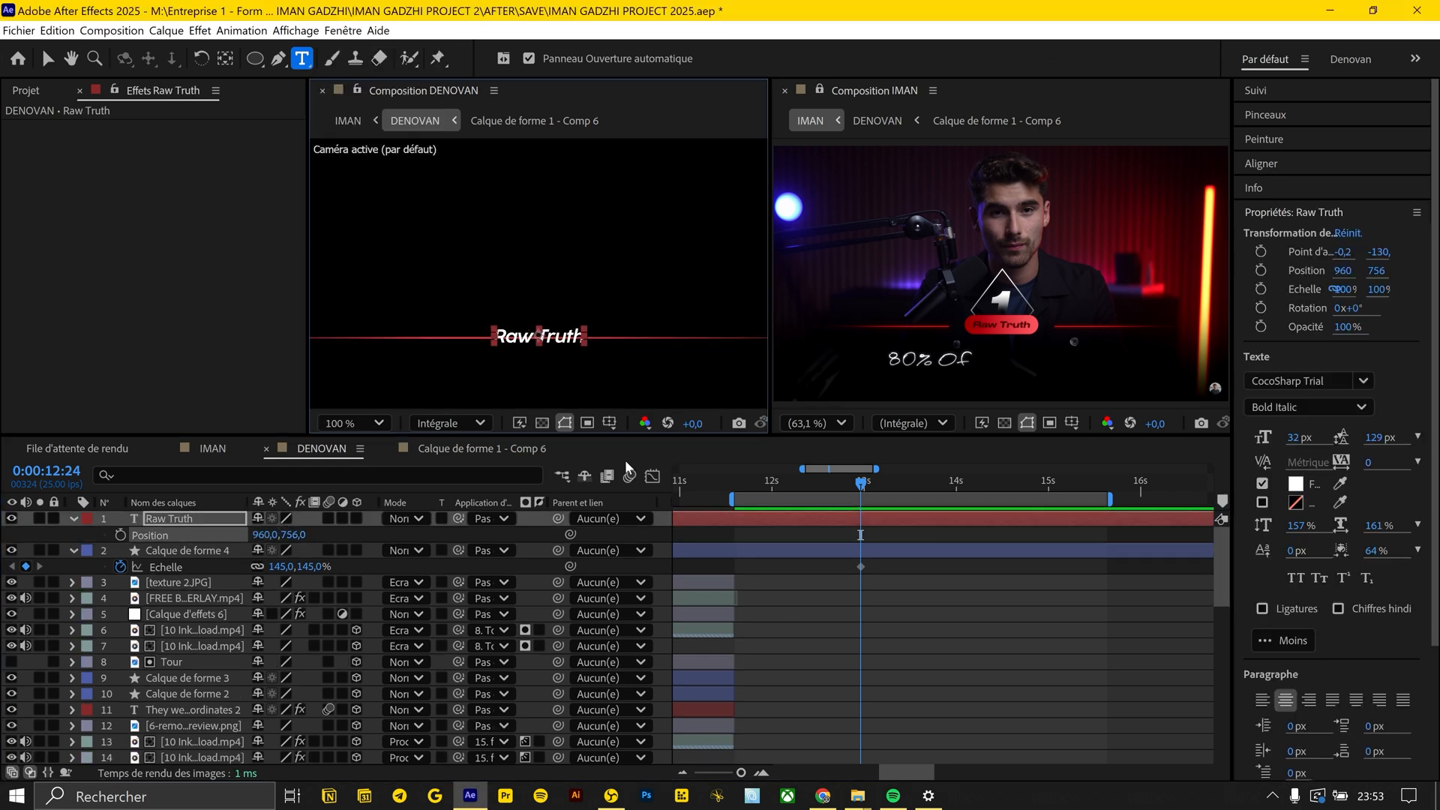
# Draw a rectangle about 292 by 82 pixels around Raw Truth, with roundness 59, a solid red fill and no outline
pyautogui.moveTo(407, 277)
pyautogui.mouseDown()
pyautogui.moveTo(607, 356)
pyautogui.moveTo(644, 353)
pyautogui.mouseUp()
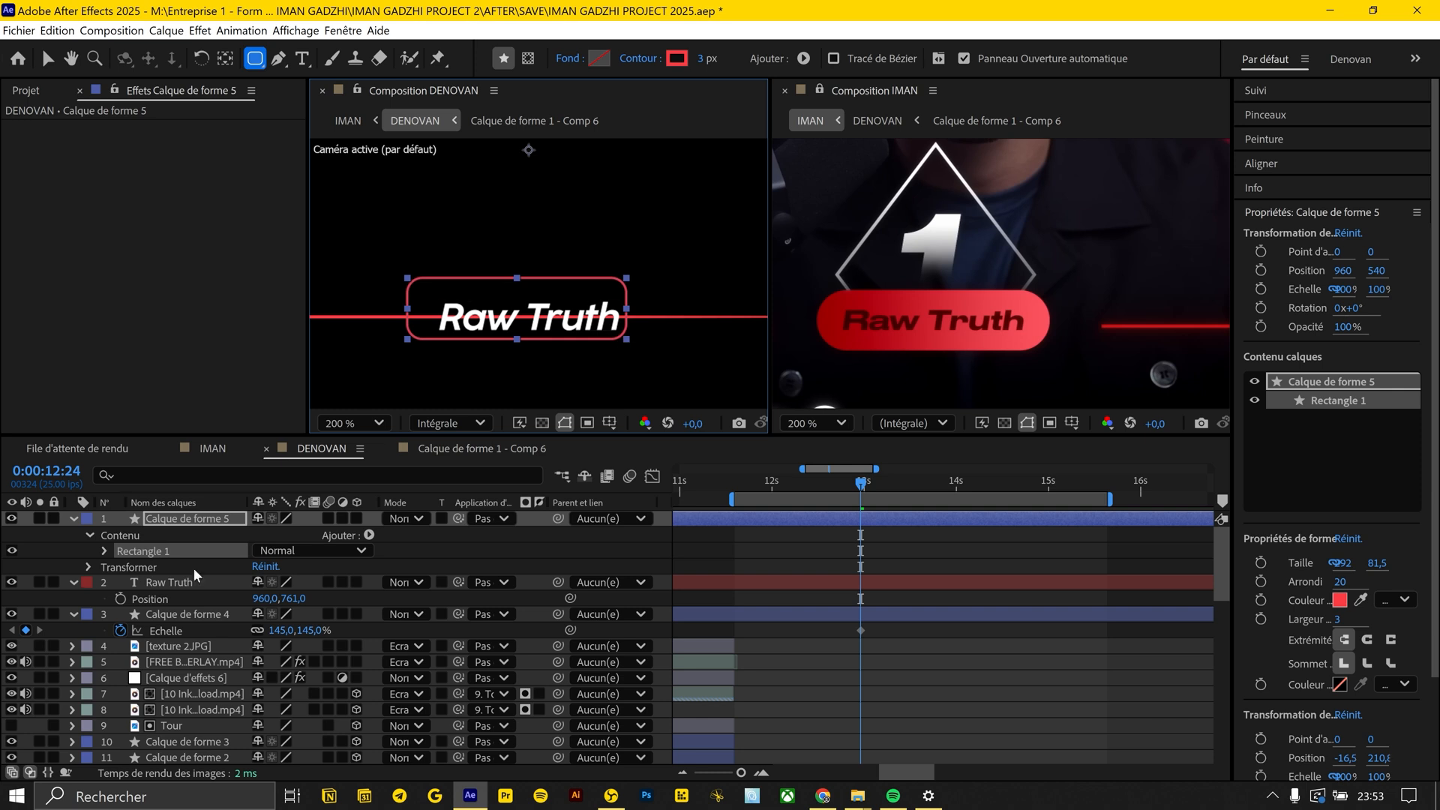
pyautogui.click(104, 550)
pyautogui.click(120, 567)
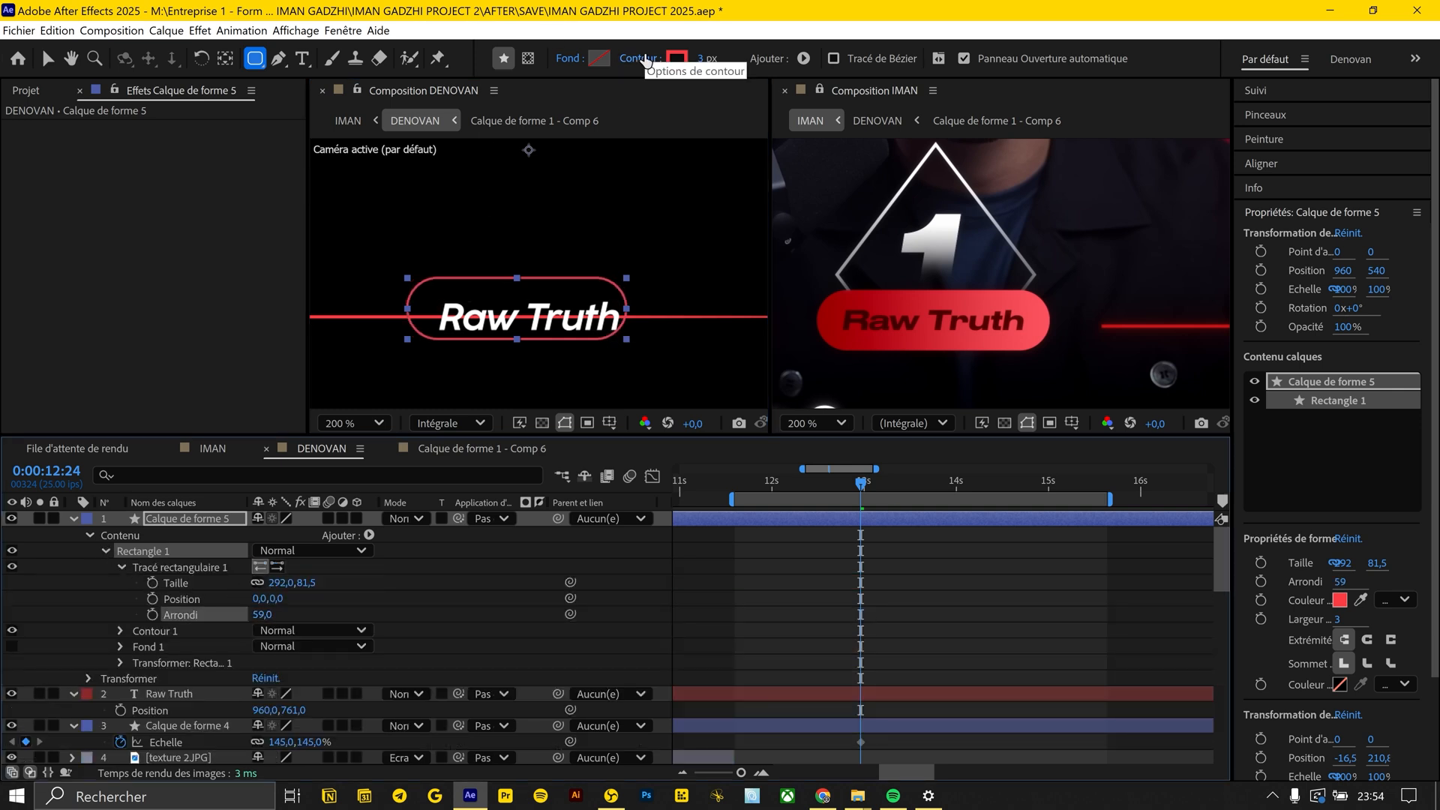
pyautogui.click(598, 59)
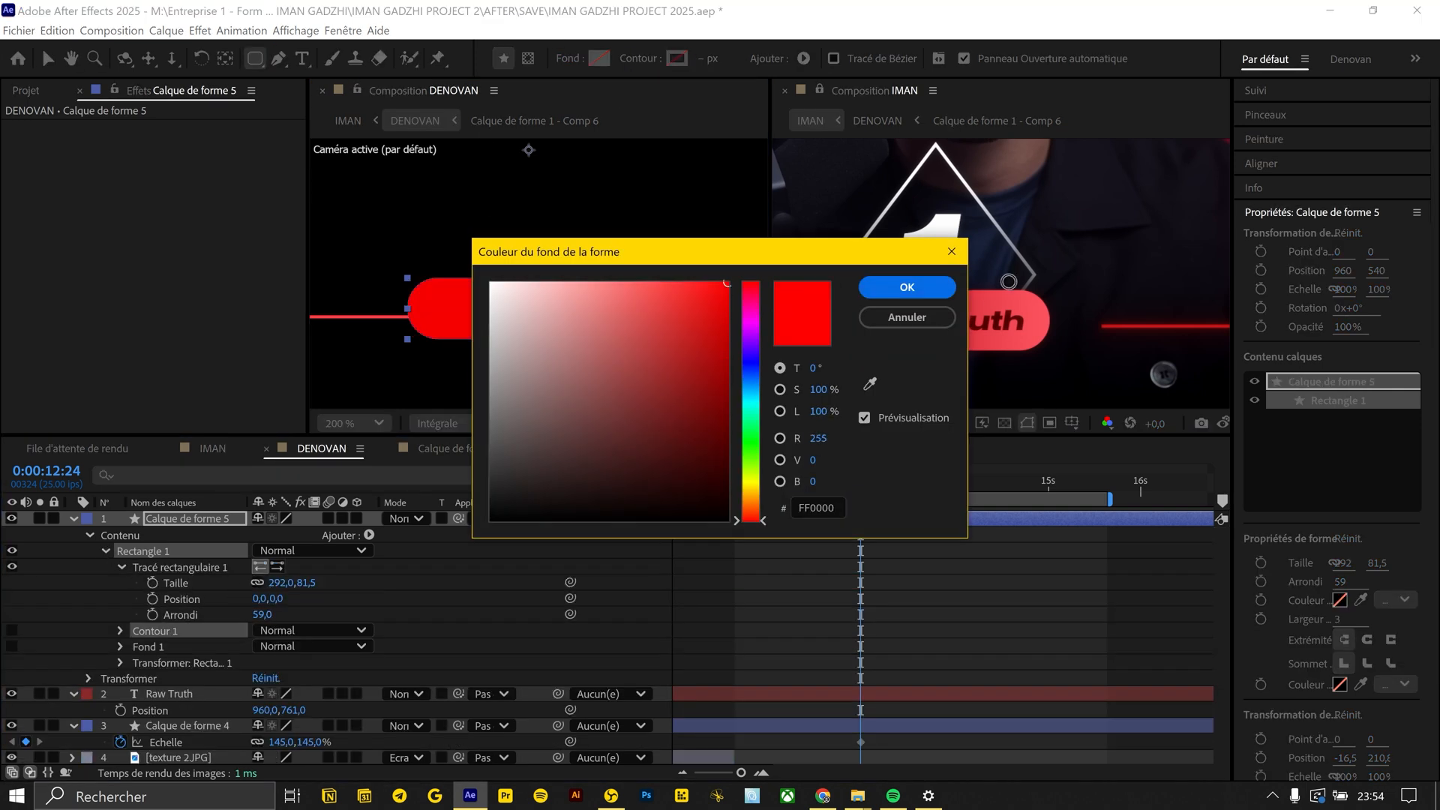
pyautogui.click(905, 286)
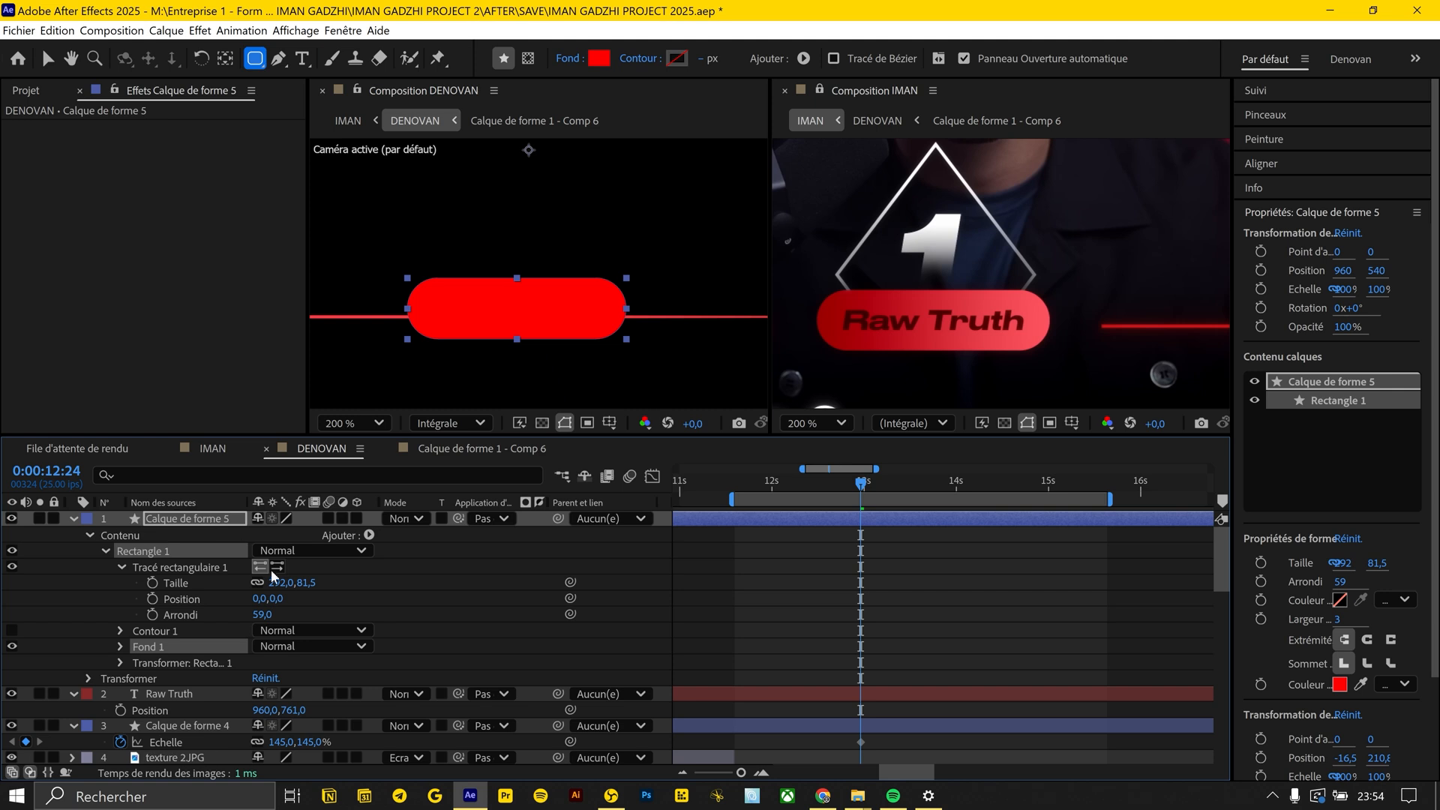
# Centre the red rectangle on the line and name the two shape layers rectangle and ligne
pyautogui.press('p')
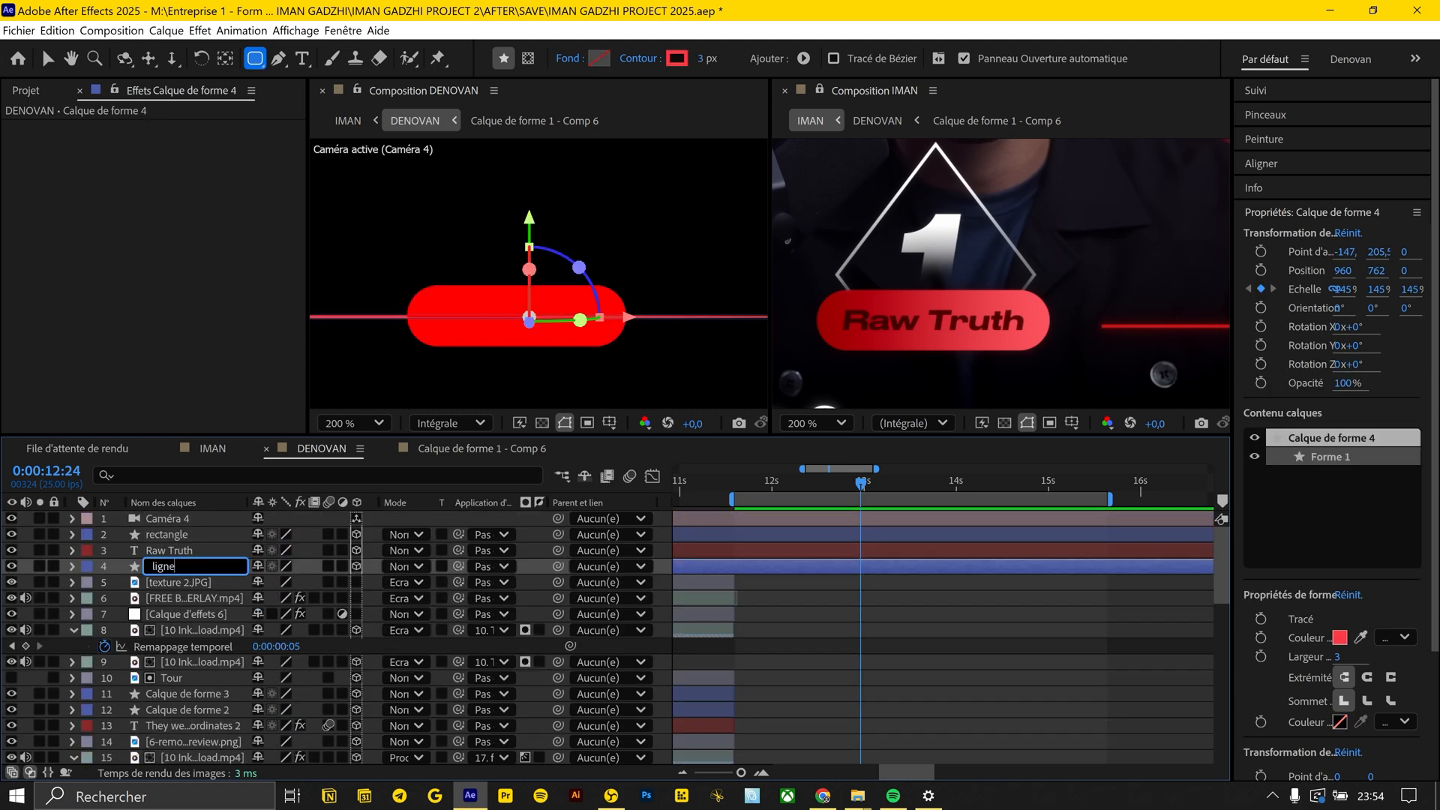
pyautogui.click(893, 627)
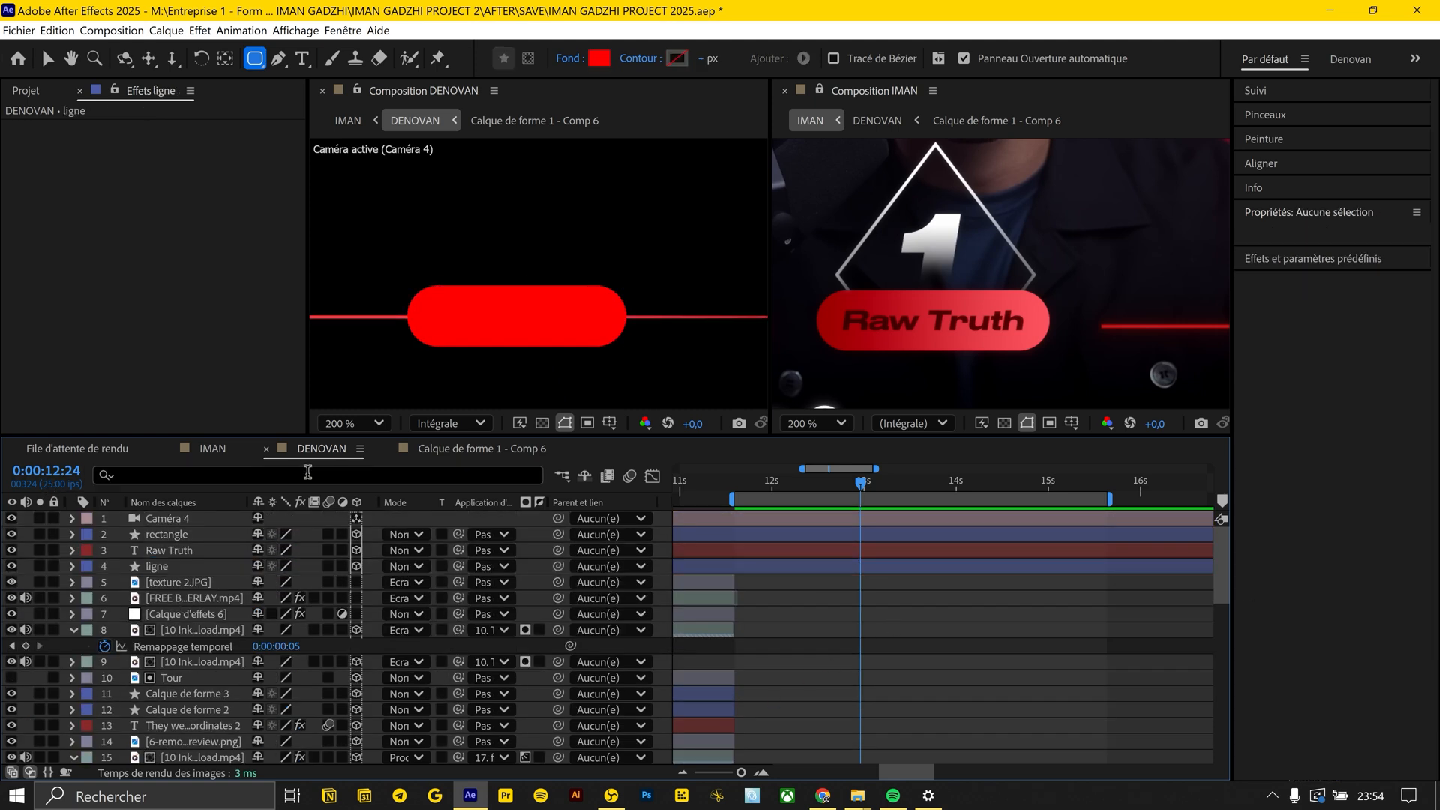
# Add an Incrustation de dégradé (Gradient Overlay) layer style to the rectangle and set its angle to 0°
pyautogui.click(180, 534)
pyautogui.rightClick(183, 535)
pyautogui.moveTo(249, 295)
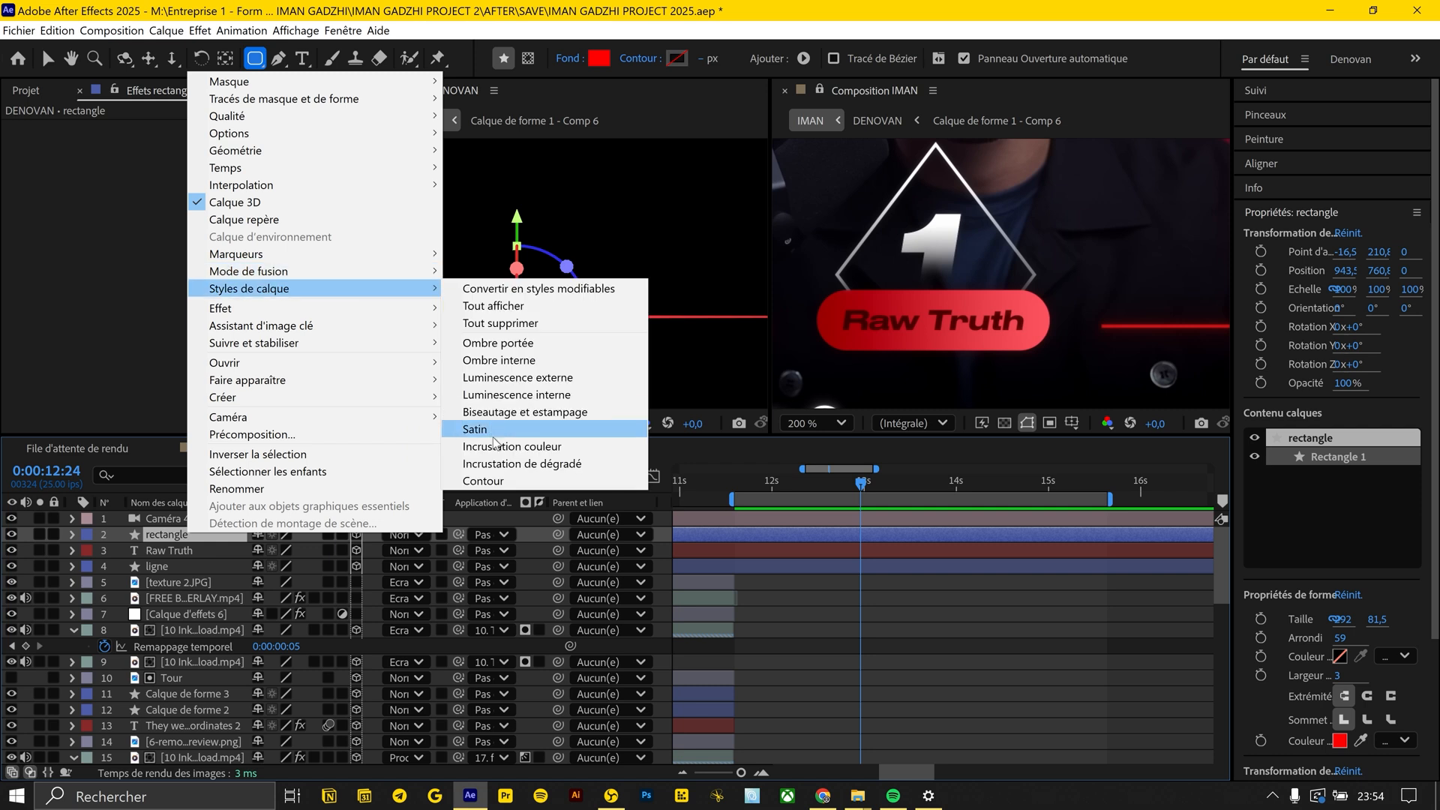
pyautogui.click(488, 465)
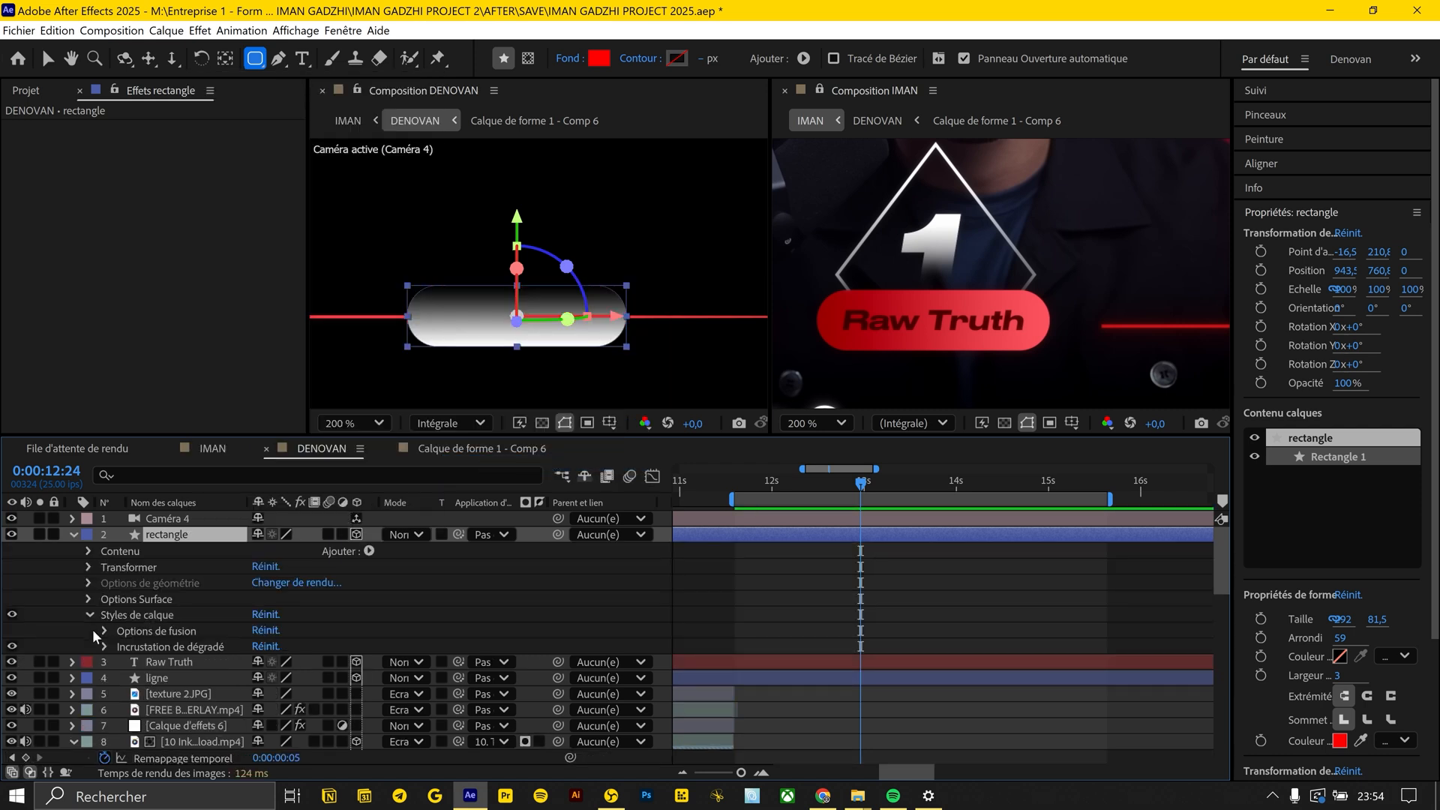
pyautogui.click(104, 646)
pyautogui.moveTo(282, 635); pyautogui.dragTo(268, 614)
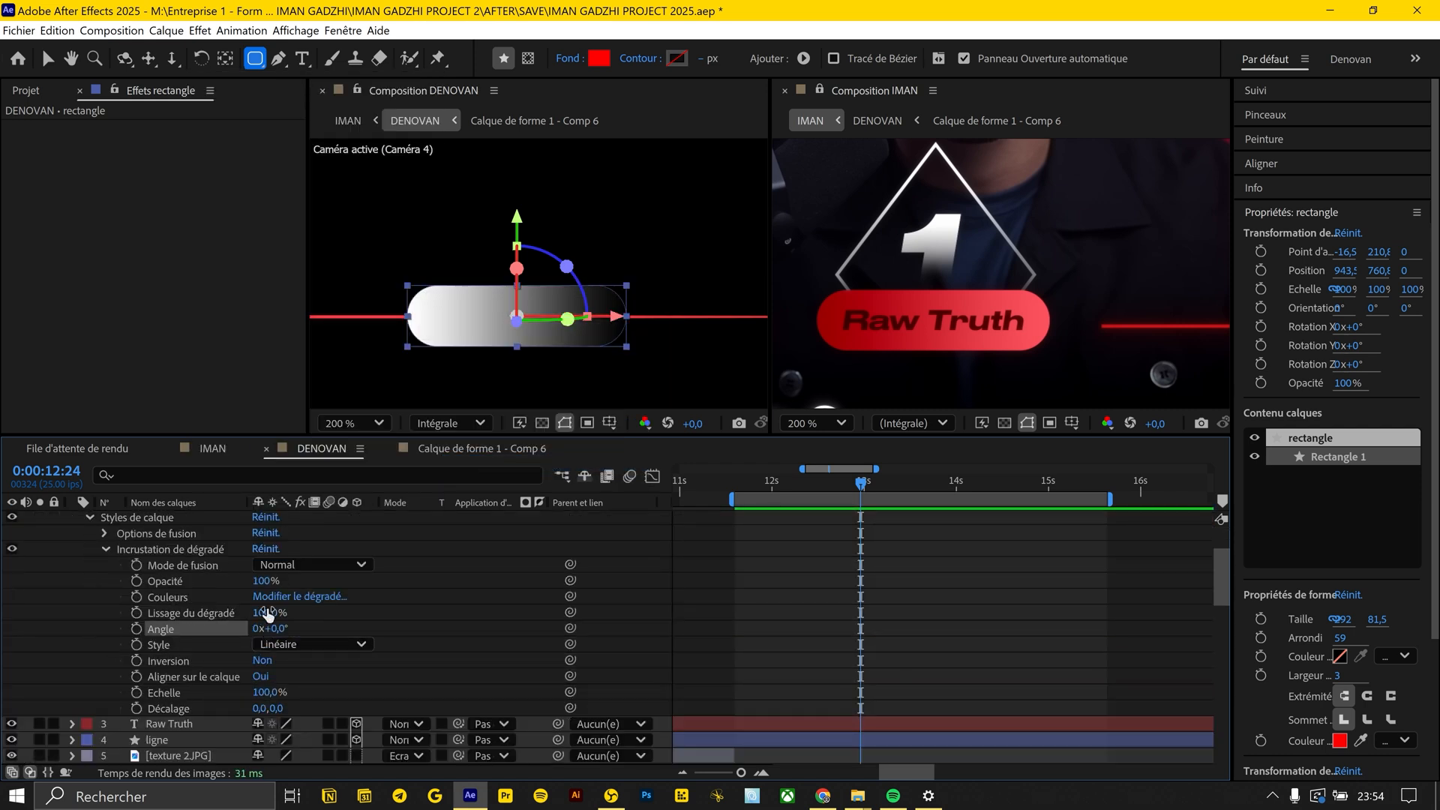
# Set both end colours of the rectangle's gradient to the reds sampled from the two ends of the reference badge
pyautogui.click(291, 598)
pyautogui.click(1276, 573)
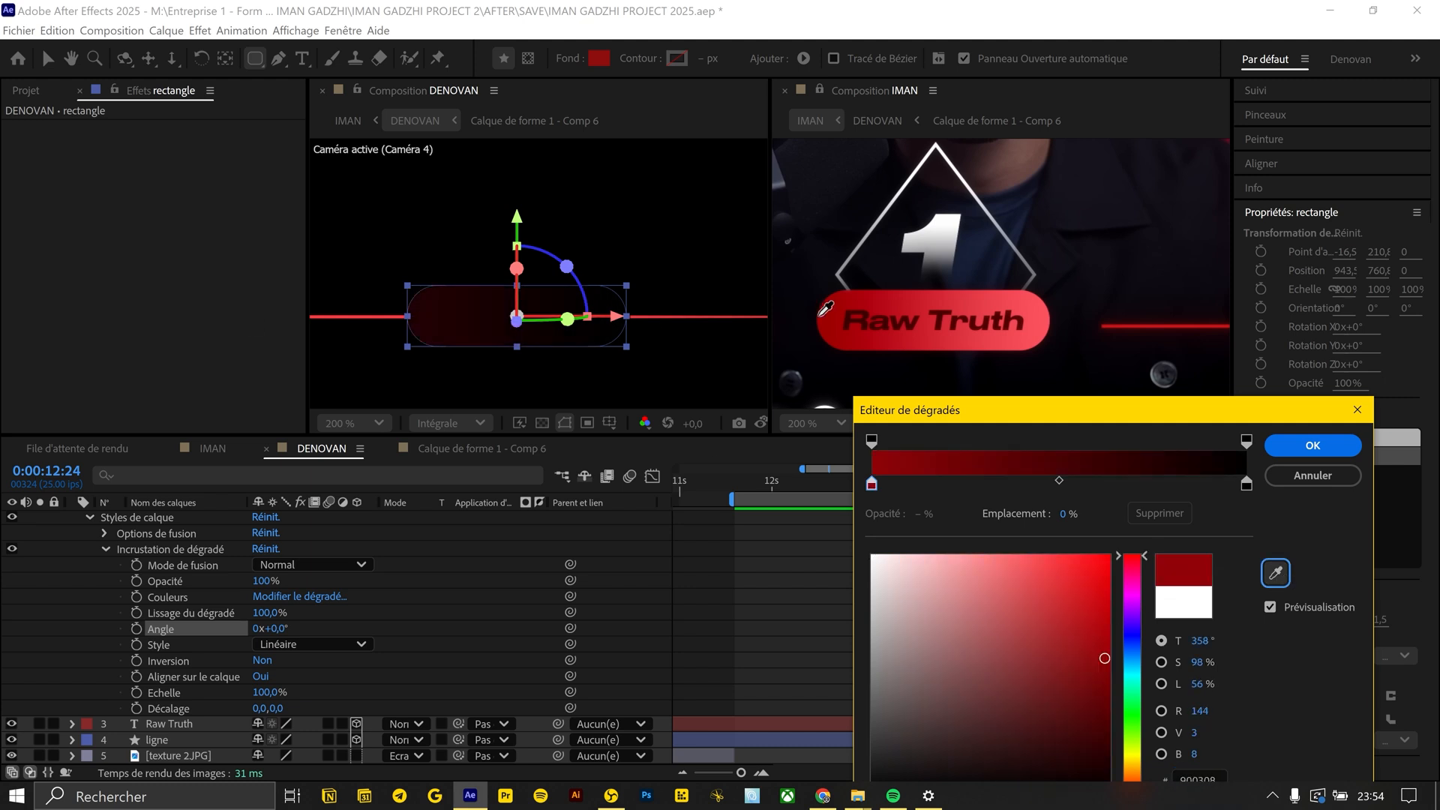
pyautogui.click(829, 321)
pyautogui.click(1246, 486)
pyautogui.click(1275, 575)
pyautogui.click(1042, 316)
pyautogui.click(1312, 445)
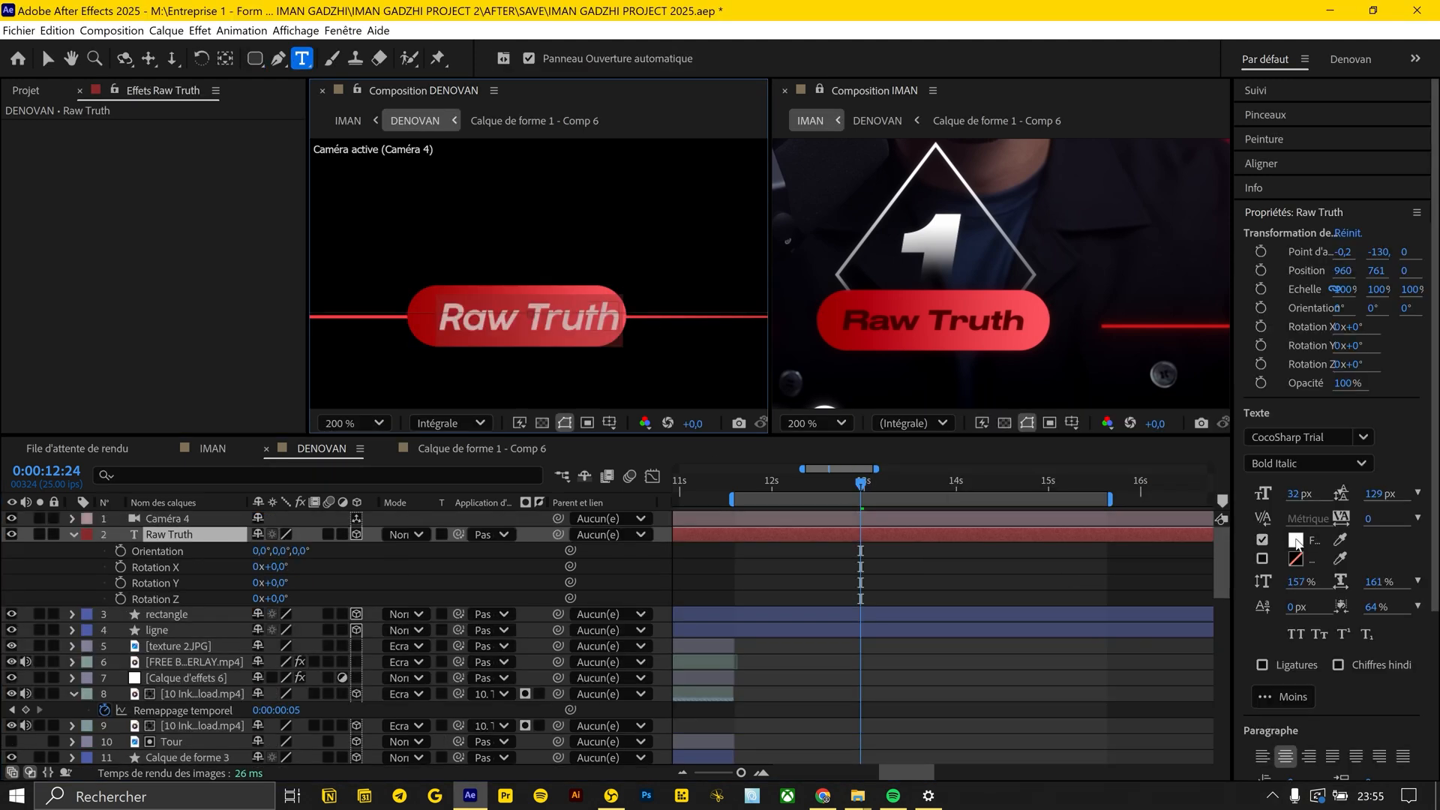
# Change the fill colour of the Raw Truth text to black
pyautogui.click(1295, 539)
pyautogui.click(480, 525)
pyautogui.click(909, 284)
# Draw a square above the Raw Truth badge and turn it into a diamond rotated 45° with no fill and a 6 px red stroke
pyautogui.click(983, 610)
pyautogui.click(885, 535)
pyautogui.press('v')
pyautogui.press('r')
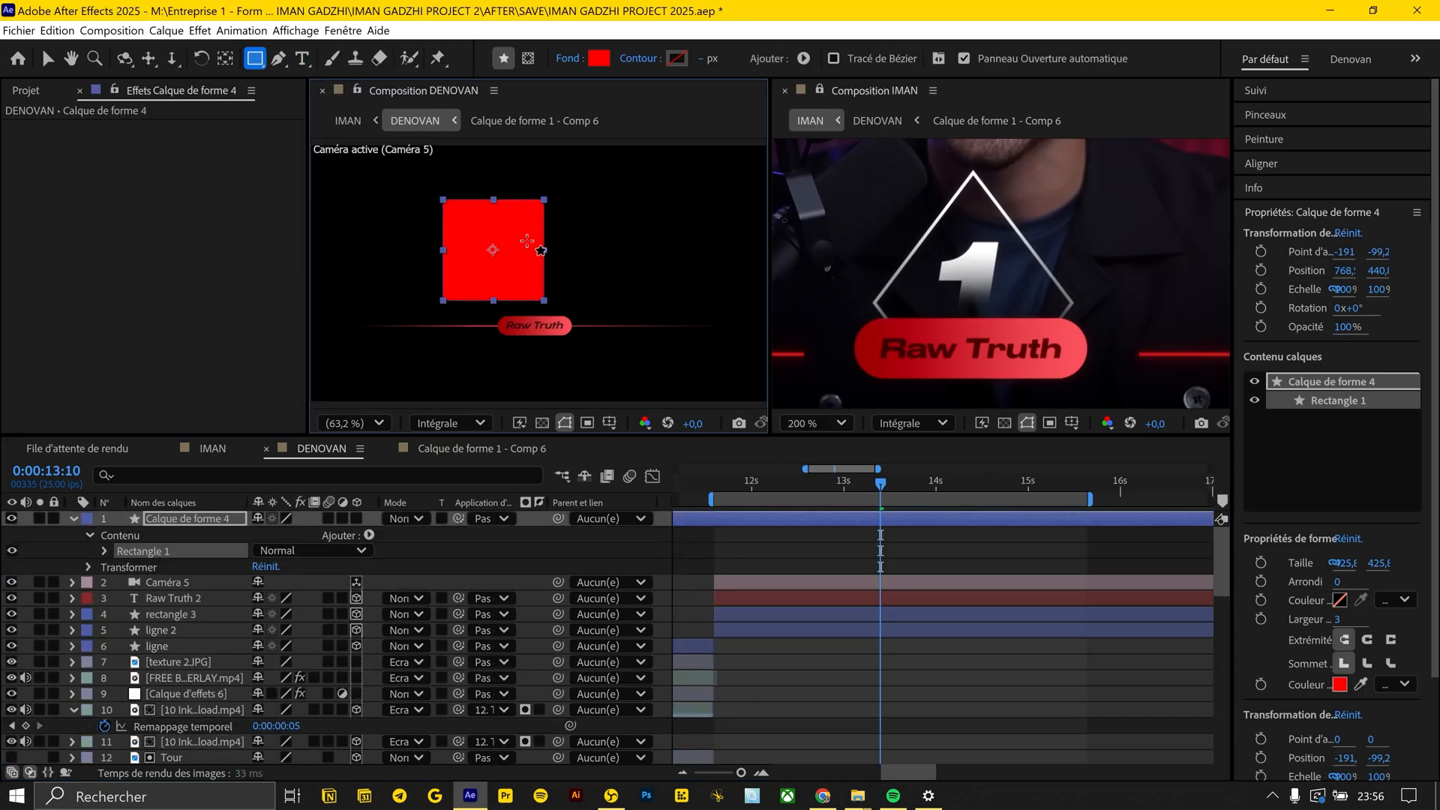
pyautogui.click(636, 58)
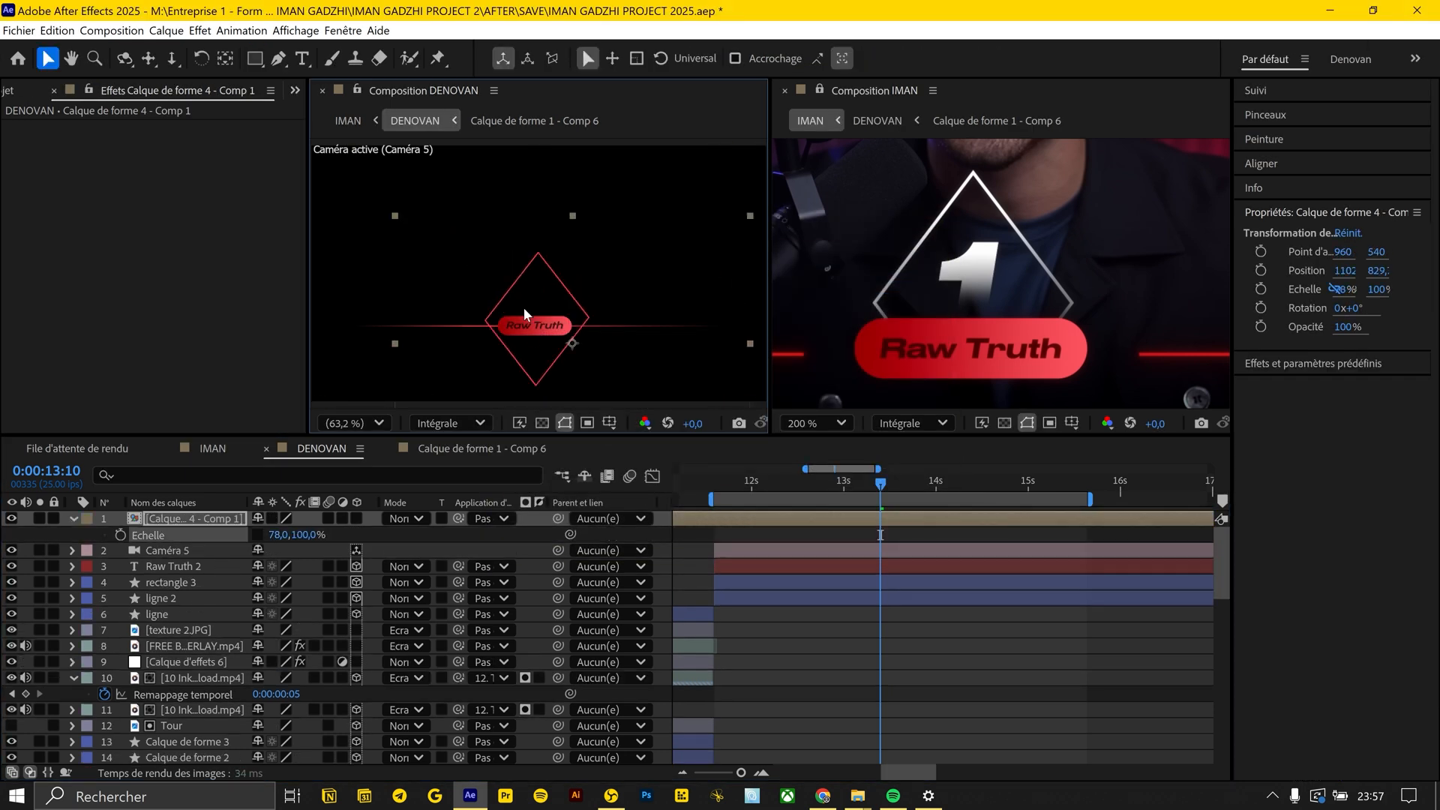
# Narrow the diamond composition horizontally and align it over the Raw Truth badge
pyautogui.scroll(4, 524, 313)
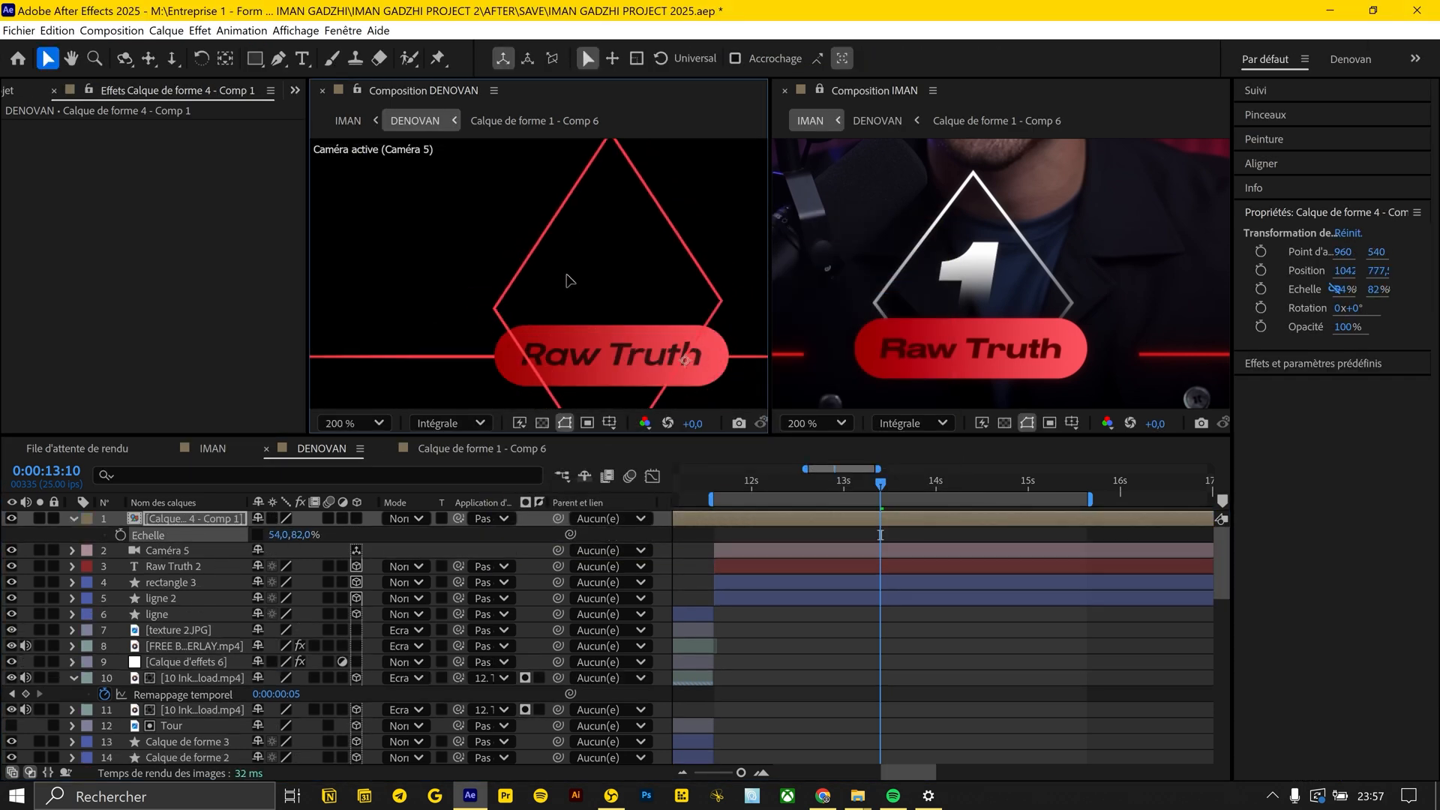
pyautogui.moveTo(298, 535); pyautogui.dragTo(291, 535)
pyautogui.moveTo(277, 535); pyautogui.dragTo(274, 535)
pyautogui.moveTo(586, 298); pyautogui.dragTo(574, 295)
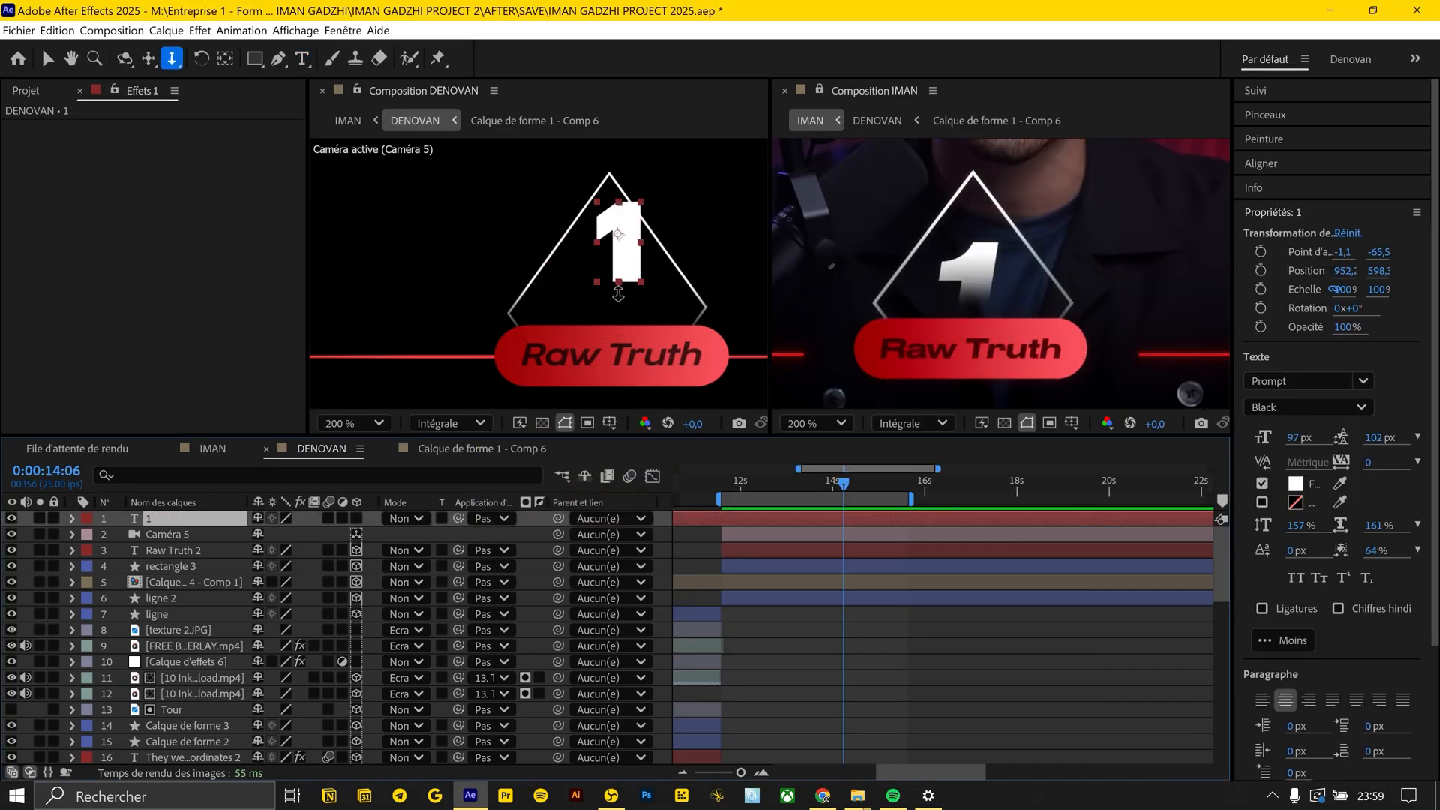
# Position the 1 inside the lower part of the diamond, place its layer below the diamond composition and scale it to 108%
pyautogui.press('v')
pyautogui.click(599, 322)
pyautogui.moveTo(599, 322); pyautogui.dragTo(601, 312)
pyautogui.moveTo(183, 519); pyautogui.dragTo(184, 589)
pyautogui.moveTo(610, 303); pyautogui.dragTo(610, 303)
pyautogui.press('s')
pyautogui.moveTo(279, 599); pyautogui.dragTo(283, 598)
# Add an Incrustation de dégradé (Gradient Overlay) layer style to the 1 and invert the gradient
pyautogui.rightClick(167, 583)
pyautogui.moveTo(232, 338)
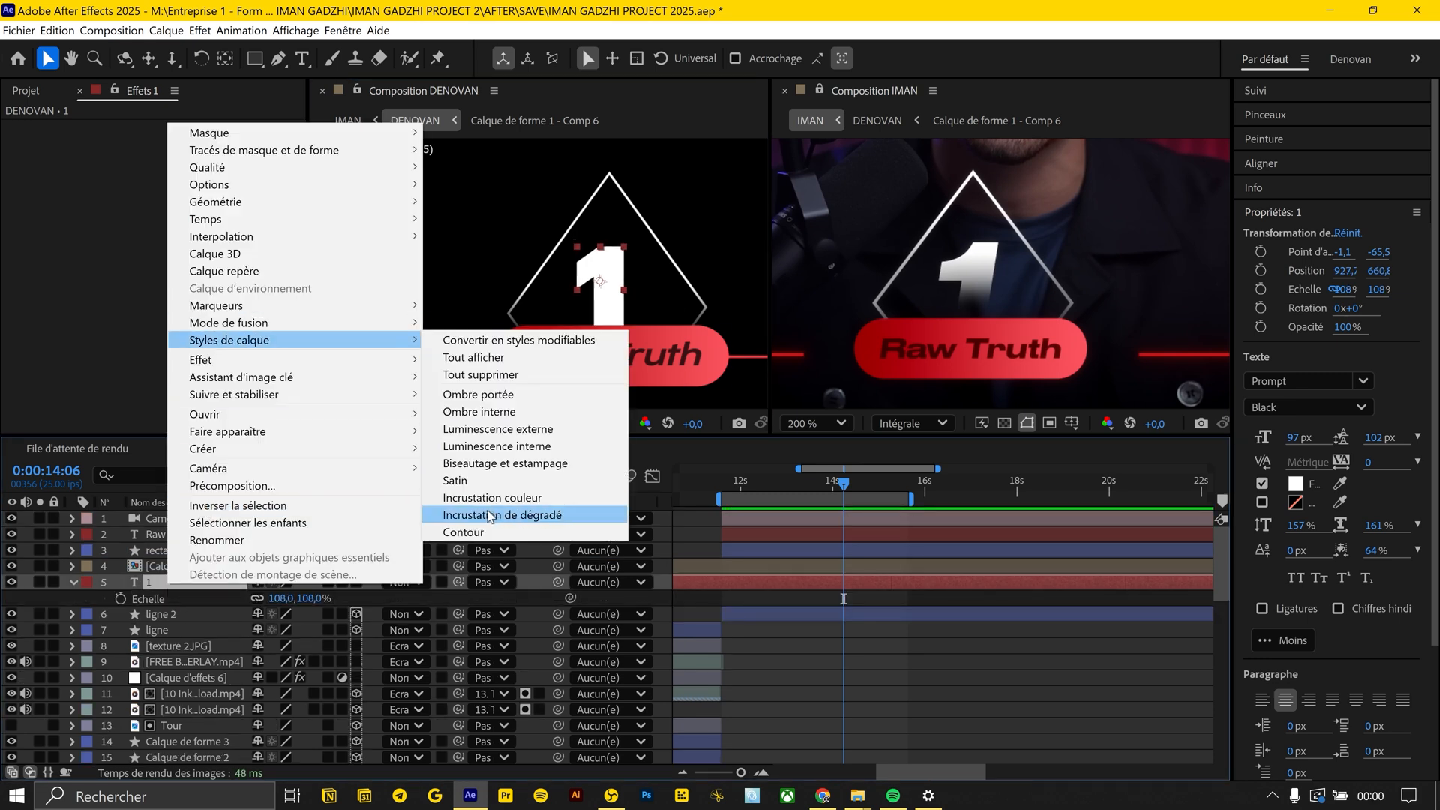
pyautogui.click(498, 515)
pyautogui.click(105, 648)
pyautogui.click(262, 708)
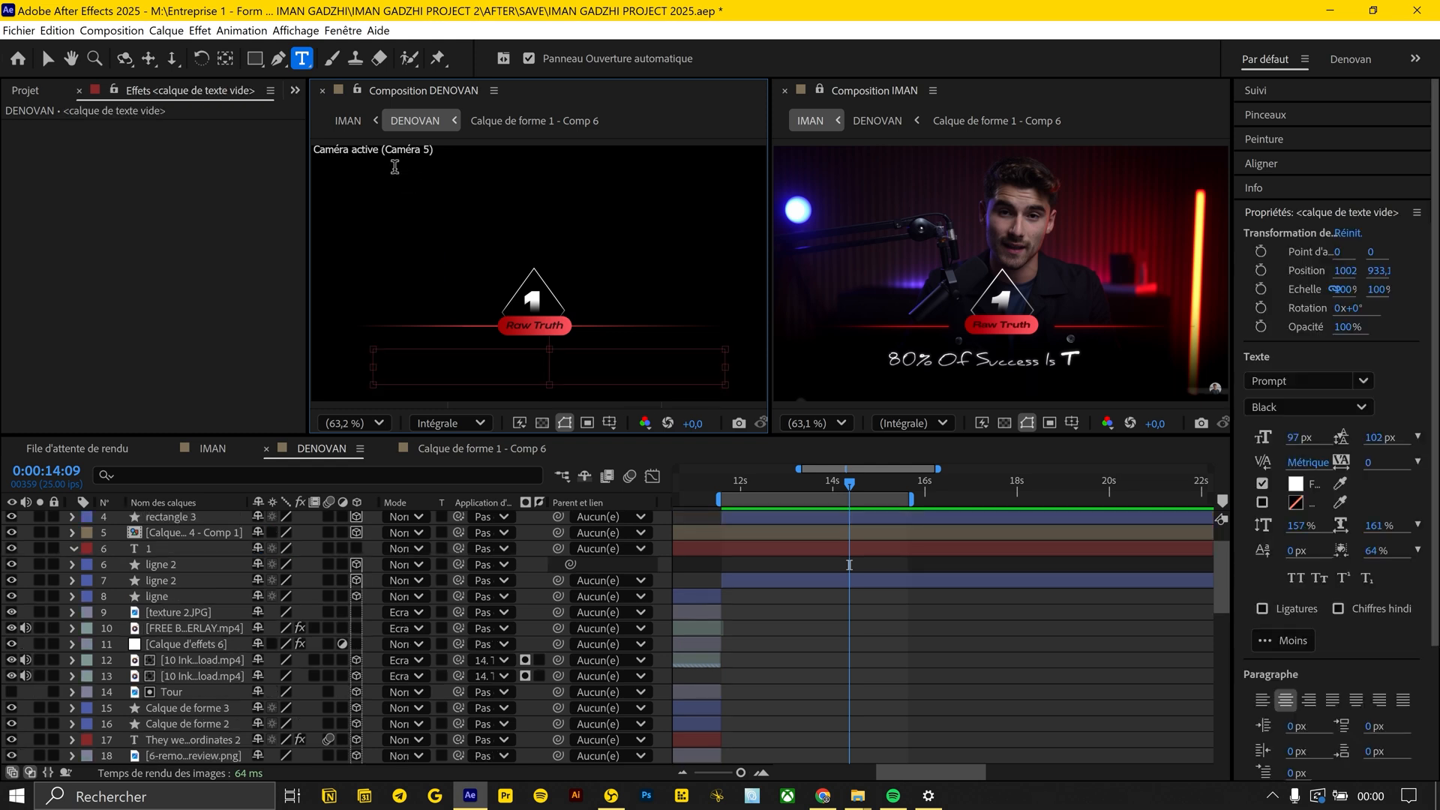
# Set the caption "80 % OF Sucess Is Timing" below the badge in the Windmill Demo font
pyautogui.click(1301, 381)
pyautogui.write('wi')
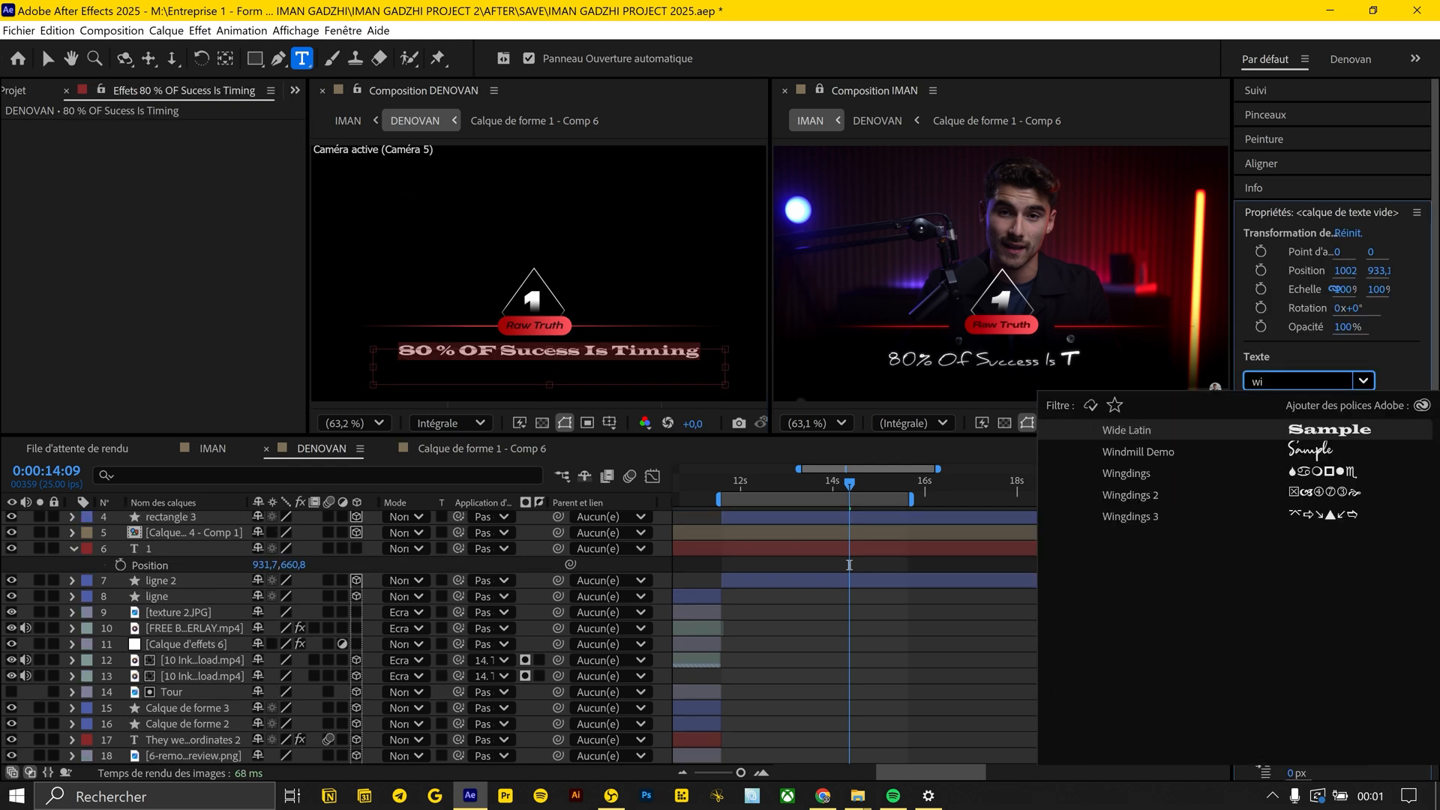
pyautogui.click(1266, 450)
pyautogui.press('s')
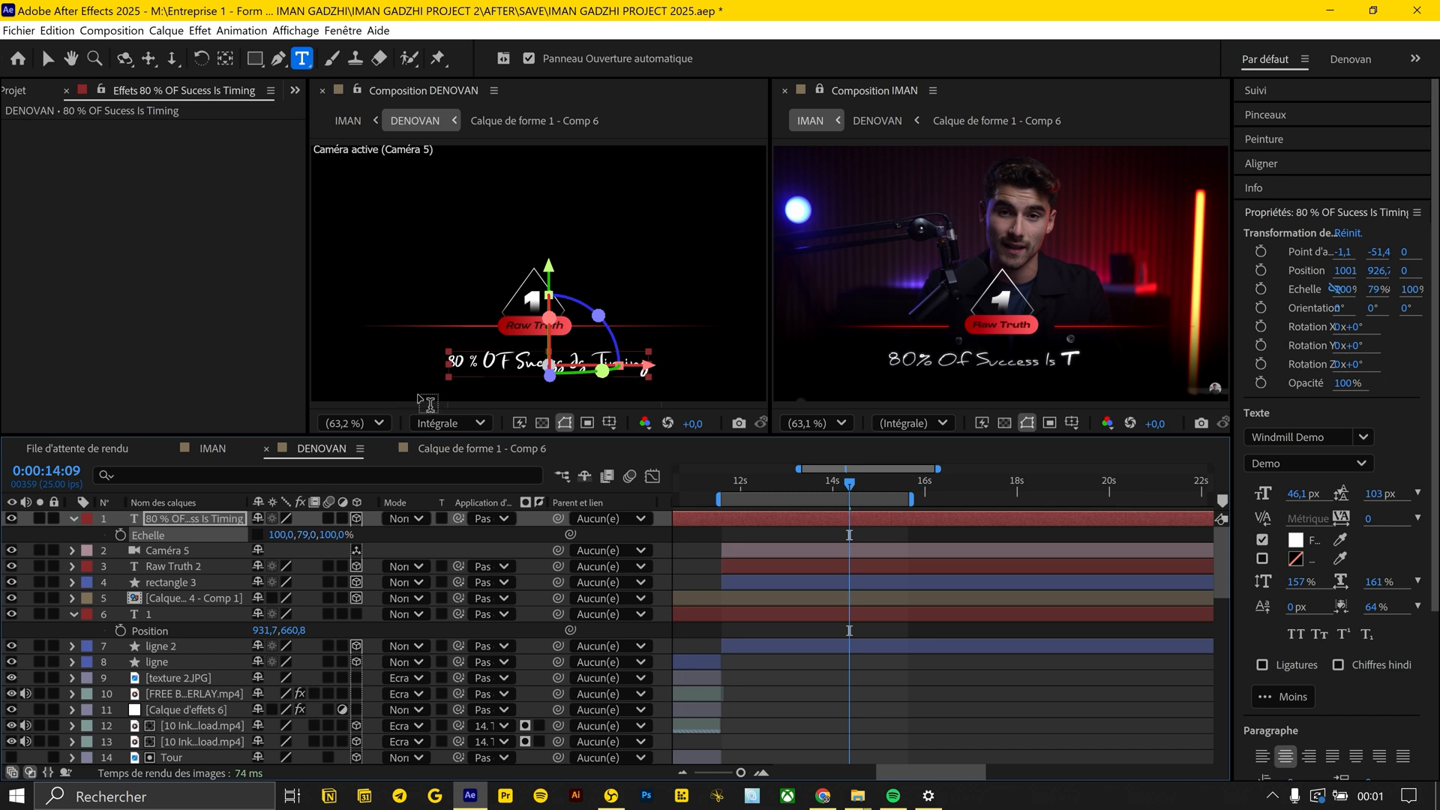
# Remove the space between 80 and % in the caption
pyautogui.click(465, 364)
pyautogui.press('BackSpace')
pyautogui.click(1339, 465)
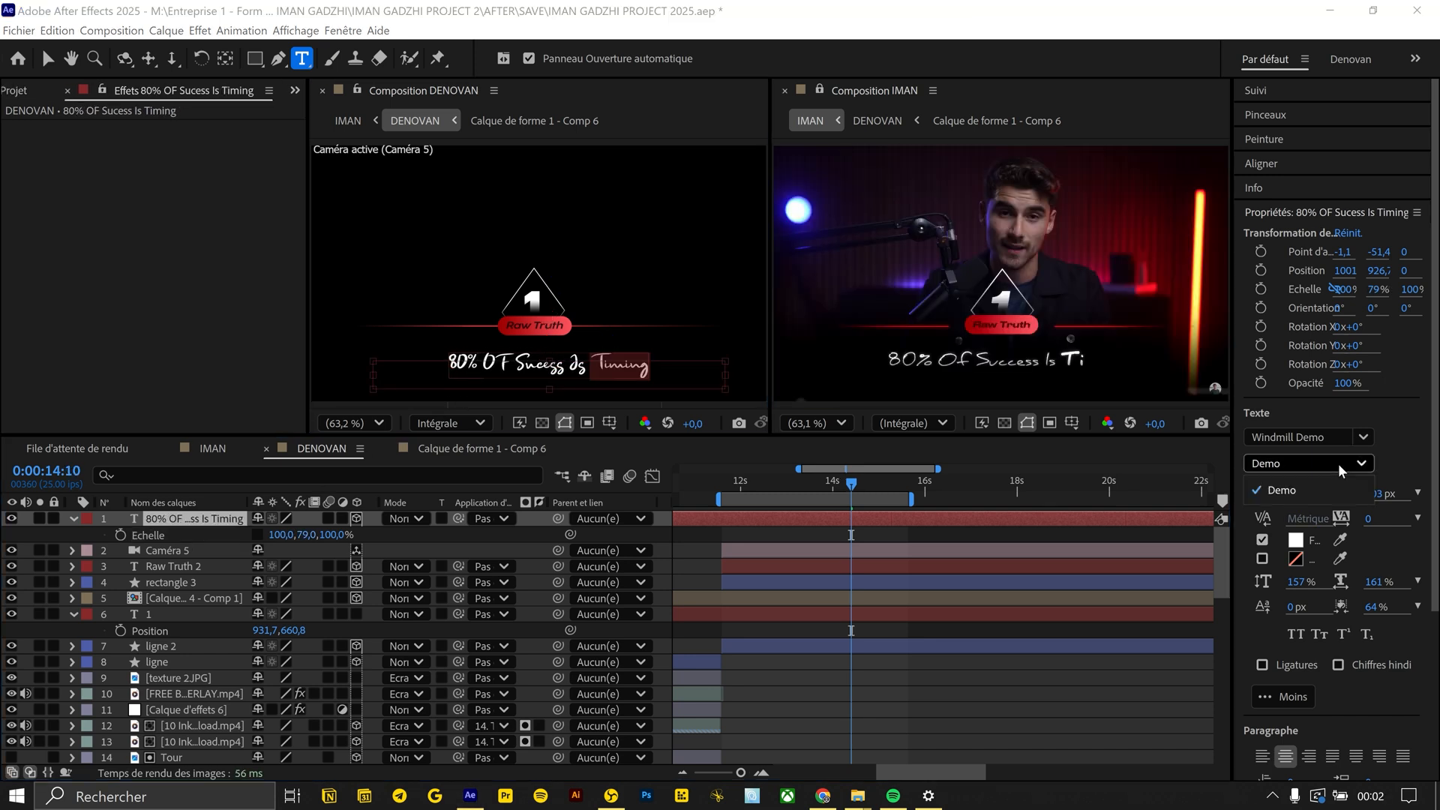
pyautogui.click(1241, 490)
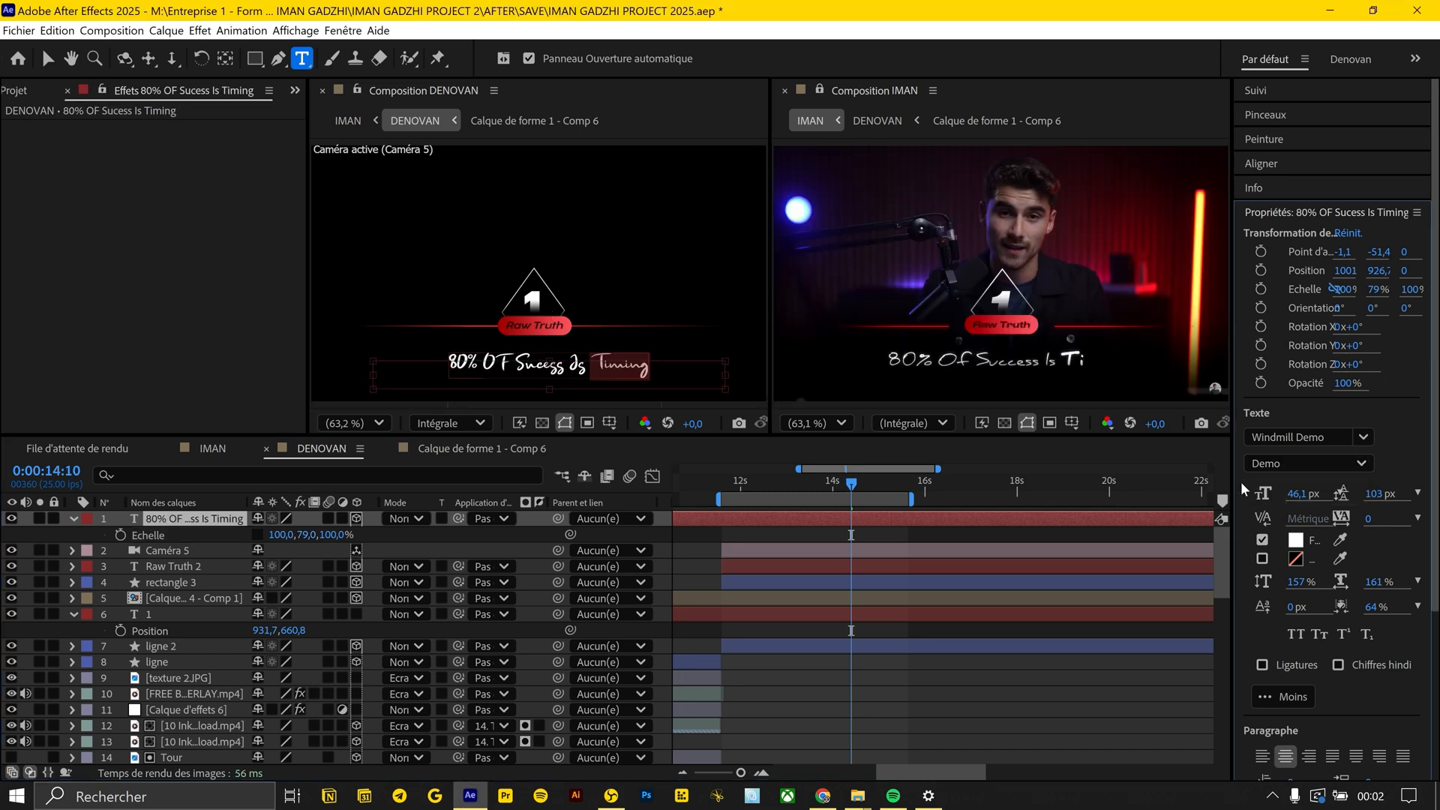
# Add a stroke to the word Timing in the caption
pyautogui.click(1266, 558)
pyautogui.click(1297, 561)
pyautogui.click(491, 285)
pyautogui.click(906, 288)
pyautogui.click(992, 675)
pyautogui.click(584, 365)
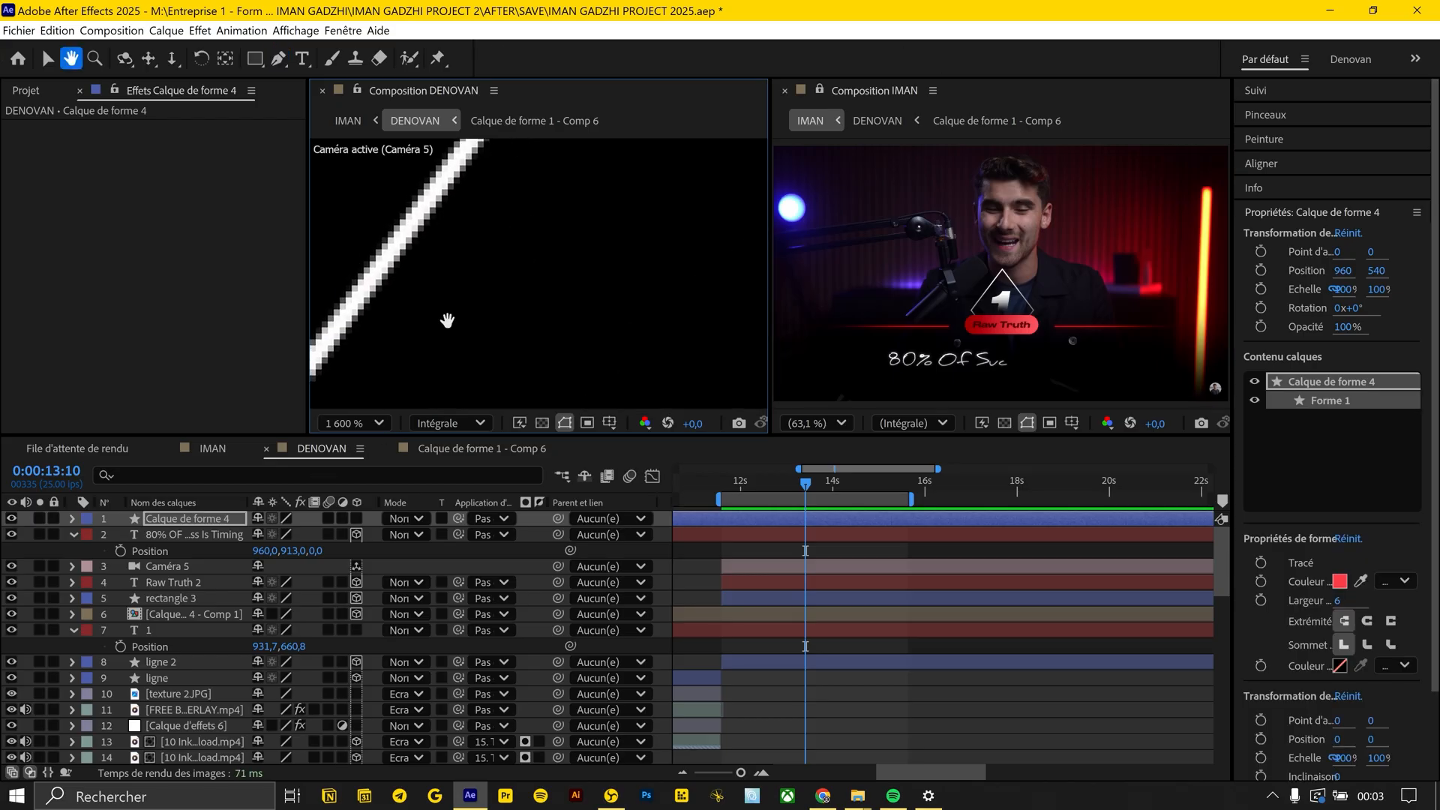
# Retrace the diamond with the Pen tool as a shape with a white 3 px stroke and name its layer TRIANGLE
pyautogui.moveTo(443, 321); pyautogui.dragTo(526, 309)
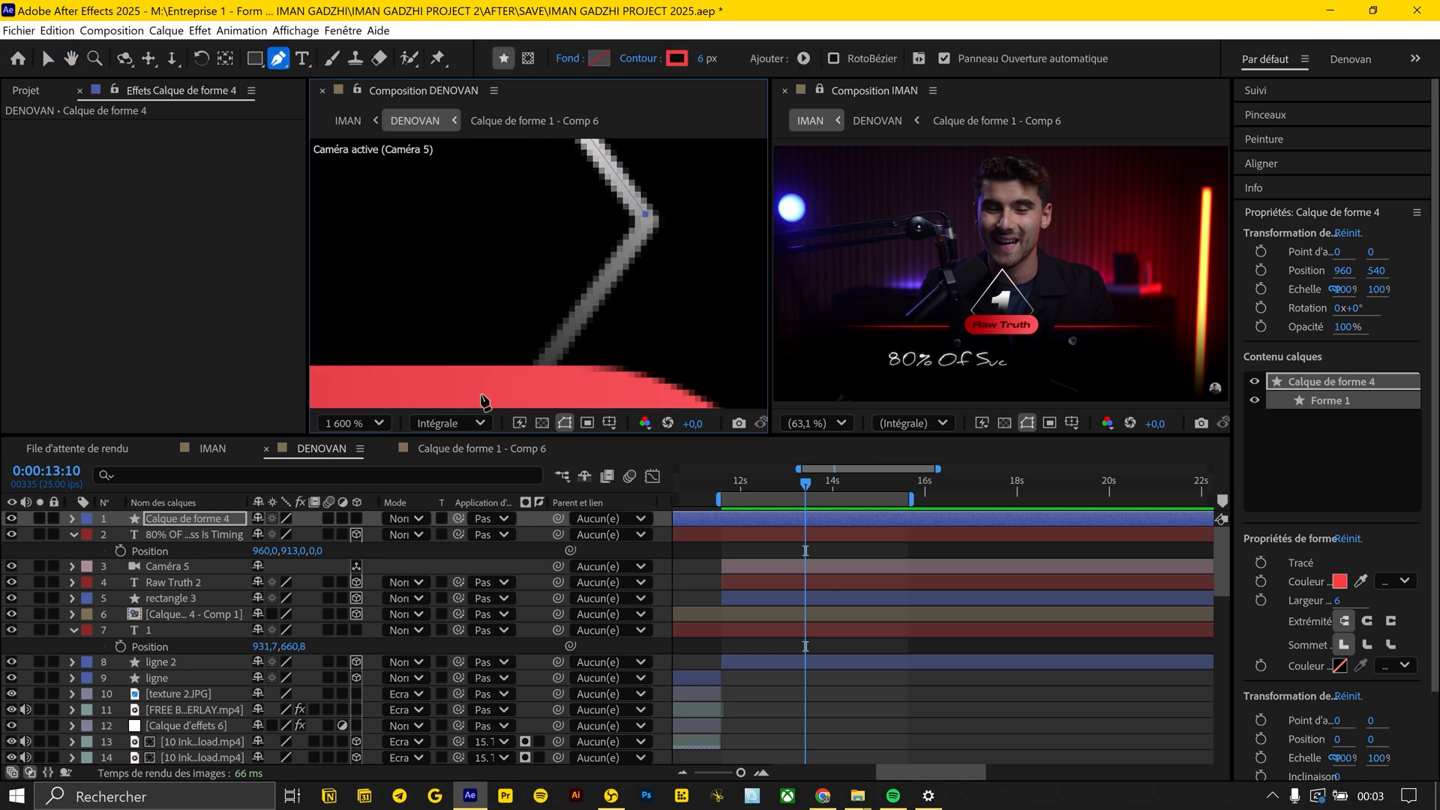
pyautogui.moveTo(482, 398)
pyautogui.mouseDown()
pyautogui.moveTo(643, 257)
pyautogui.moveTo(655, 405)
pyautogui.moveTo(678, 337)
pyautogui.mouseUp()
pyautogui.click(642, 257)
pyautogui.scroll(-2, 655, 405)
pyautogui.click(676, 59)
pyautogui.moveTo(540, 315); pyautogui.dragTo(334, 202)
pyautogui.press('Return')
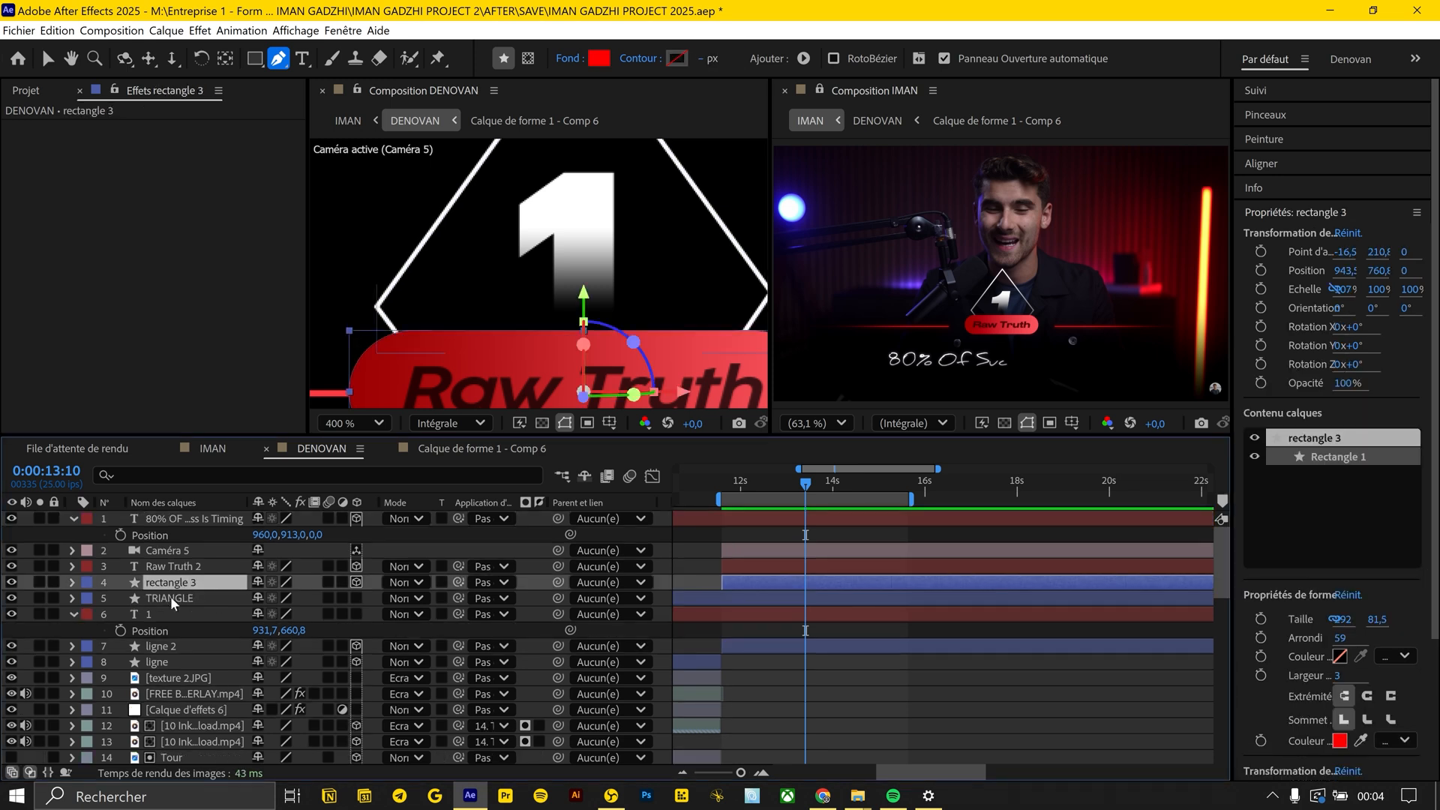
# Add an inverted Incrustation de dégradé (Gradient Overlay) style to the TRIANGLE layer and lower the overlay's opacity
pyautogui.rightClick(174, 598)
pyautogui.moveTo(360, 353)
pyautogui.click(507, 528)
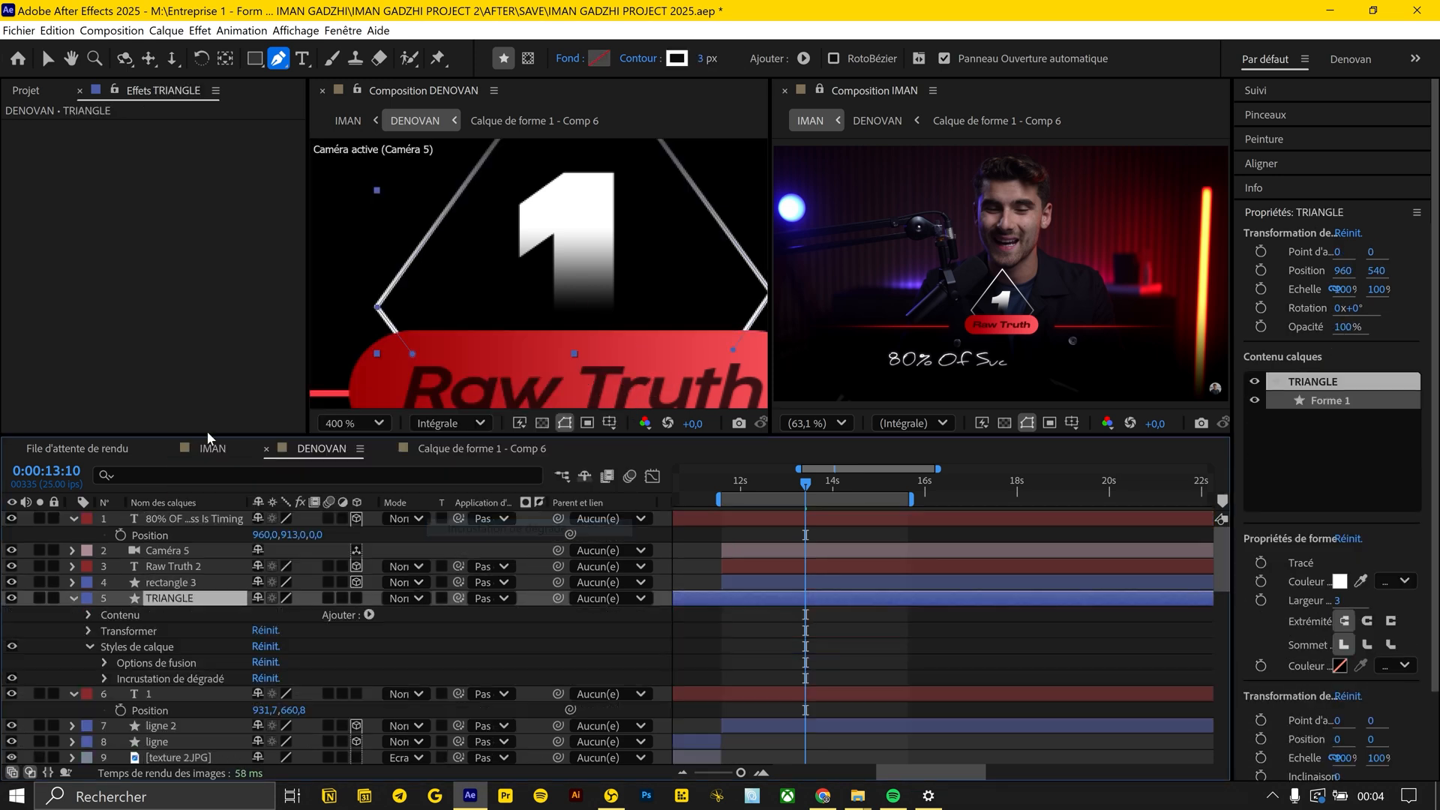
pyautogui.click(1002, 622)
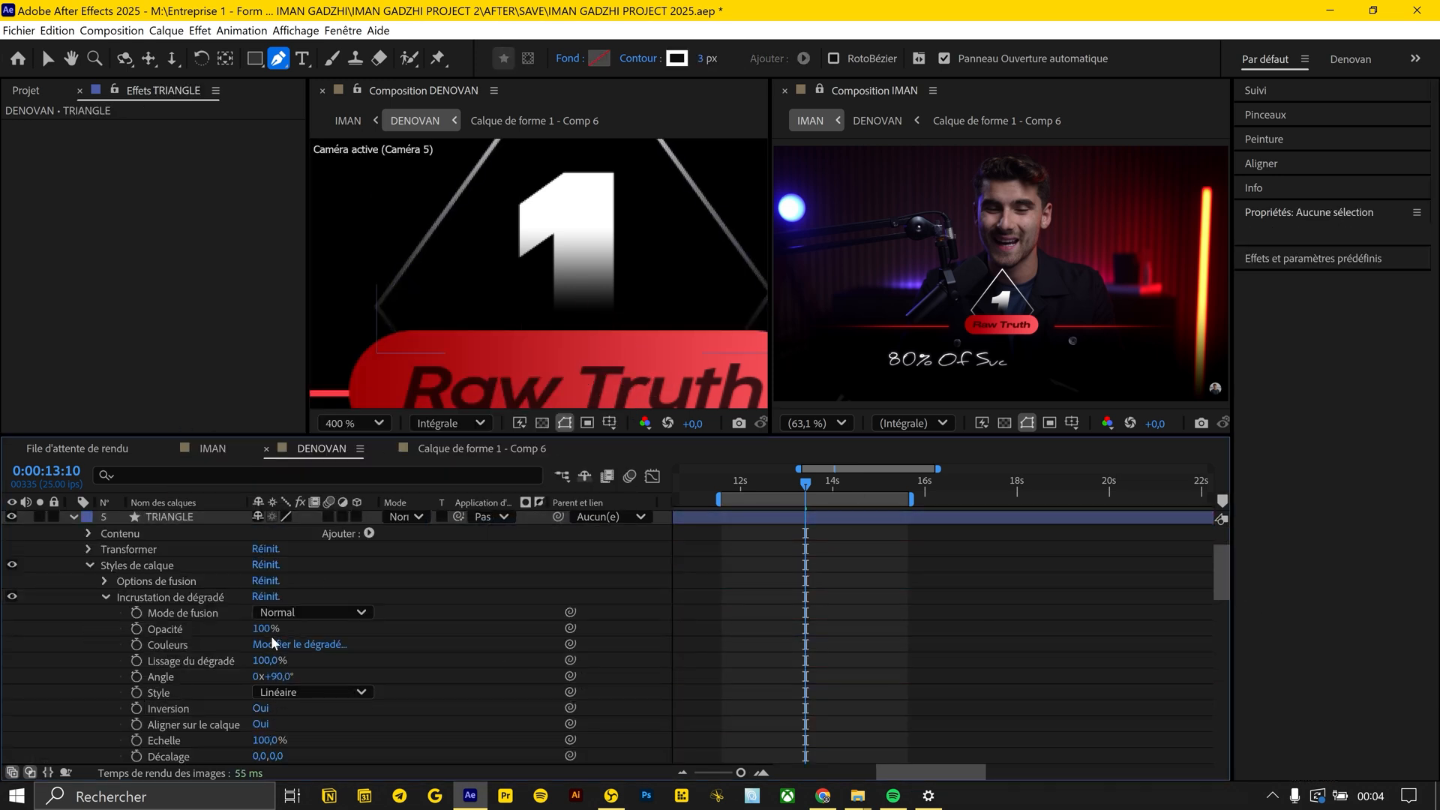
pyautogui.moveTo(264, 628); pyautogui.dragTo(246, 623)
# Apply the Animation Composer preset Fade Characters Separately, From Start, to the caption as an In transition
pyautogui.click(353, 423)
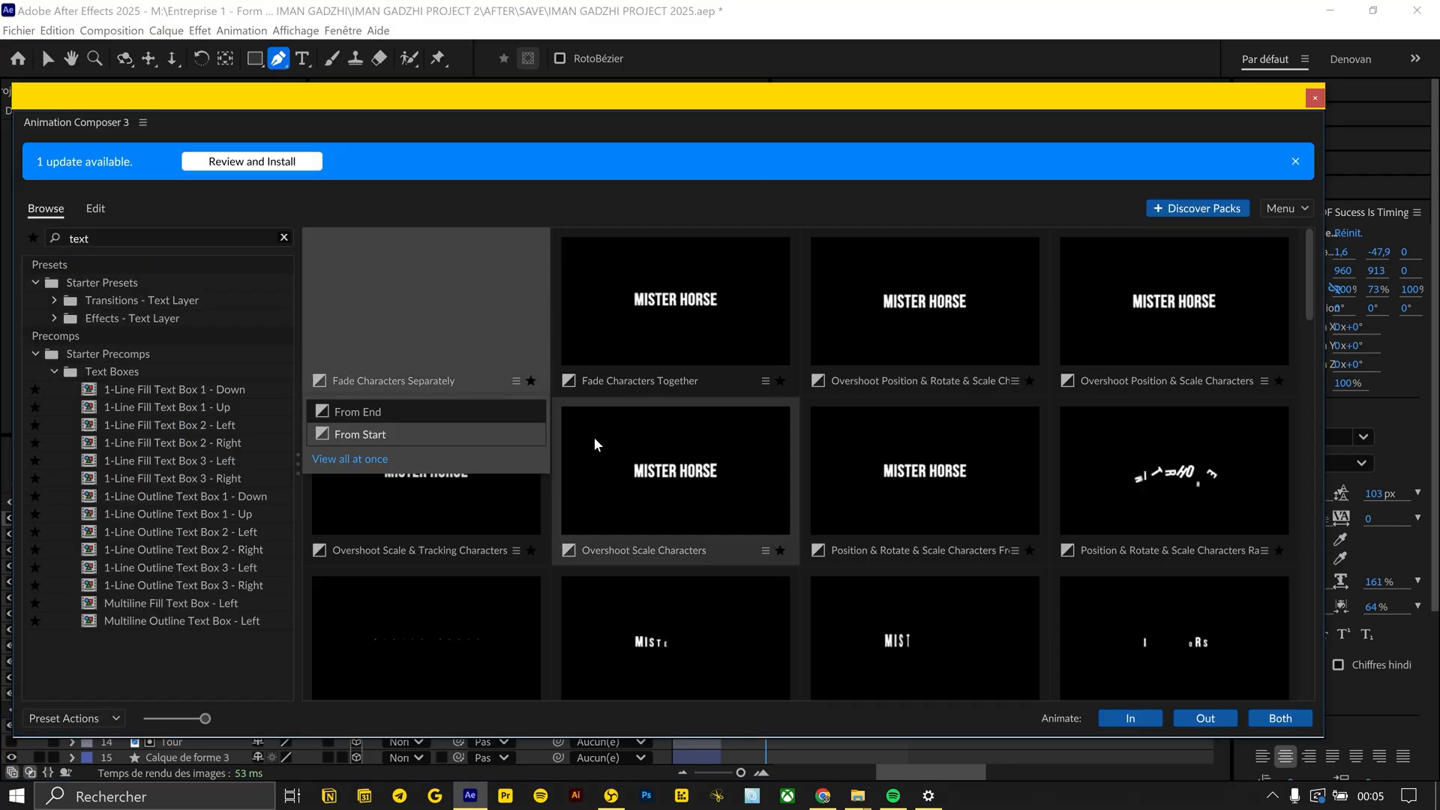
pyautogui.click(330, 430)
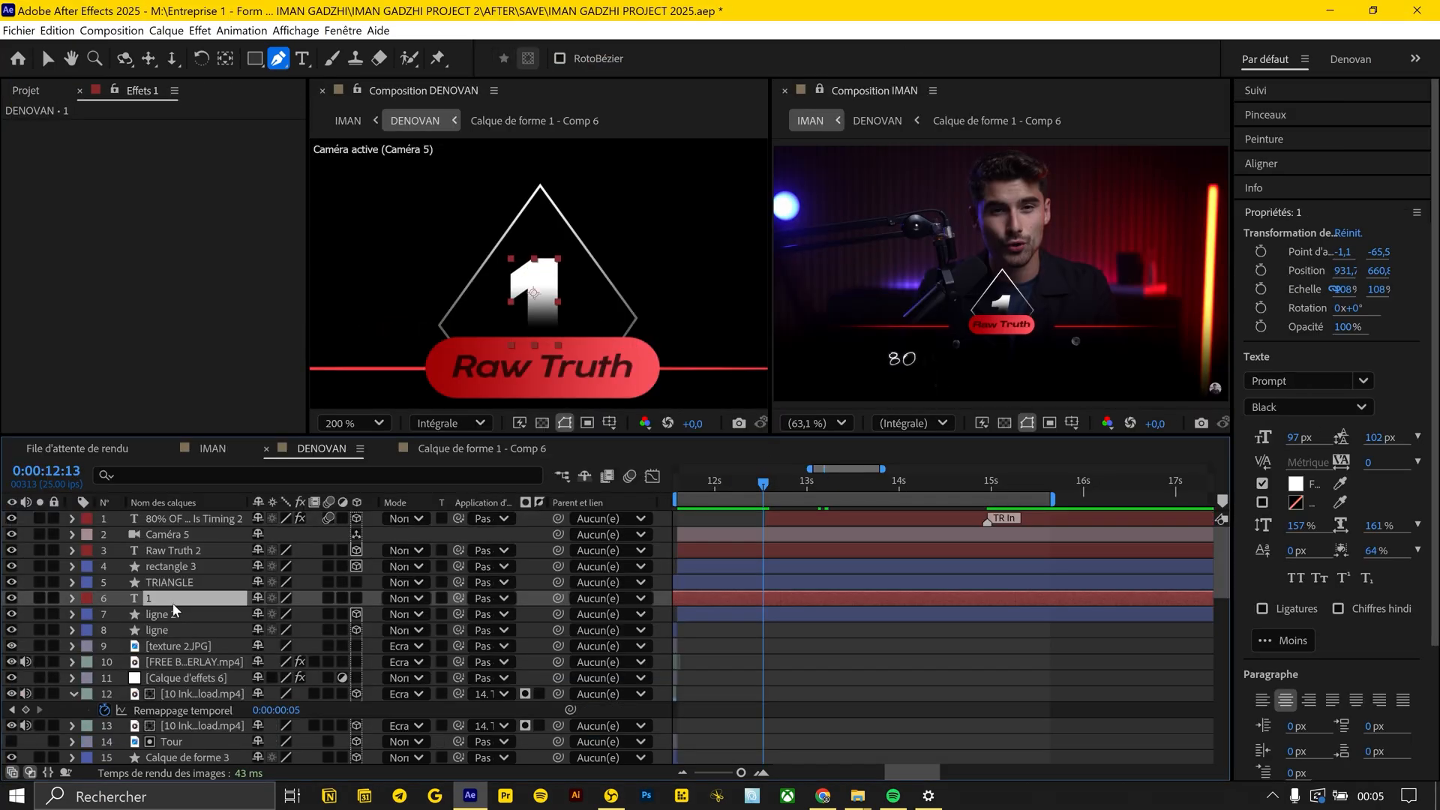
# Keyframe the 1 rising from a vertical position of 754.8 to 660.8 while its opacity goes from 0% to 100%
pyautogui.press('p')
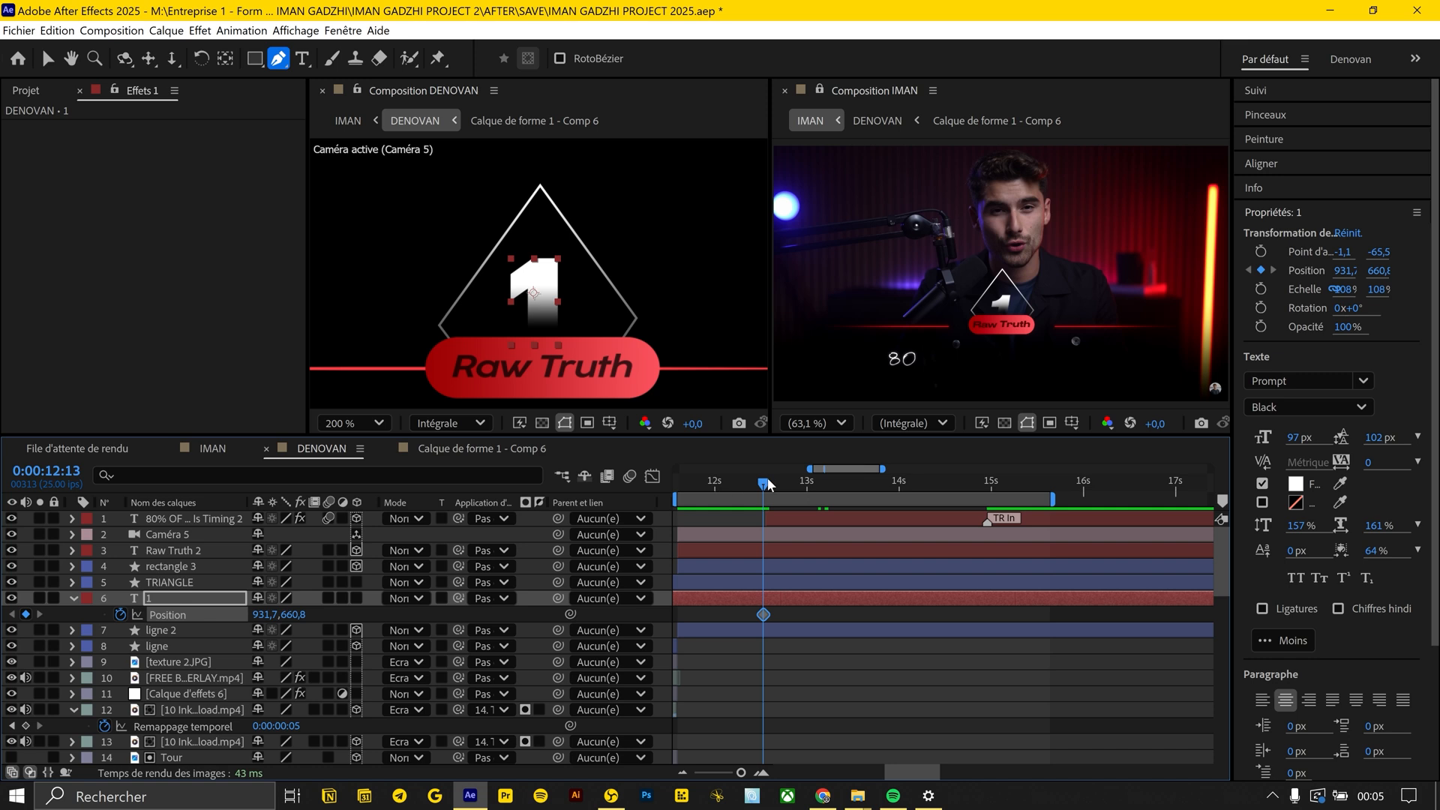
pyautogui.moveTo(745, 480)
pyautogui.mouseDown()
pyautogui.moveTo(706, 483)
pyautogui.moveTo(754, 482)
pyautogui.mouseUp()
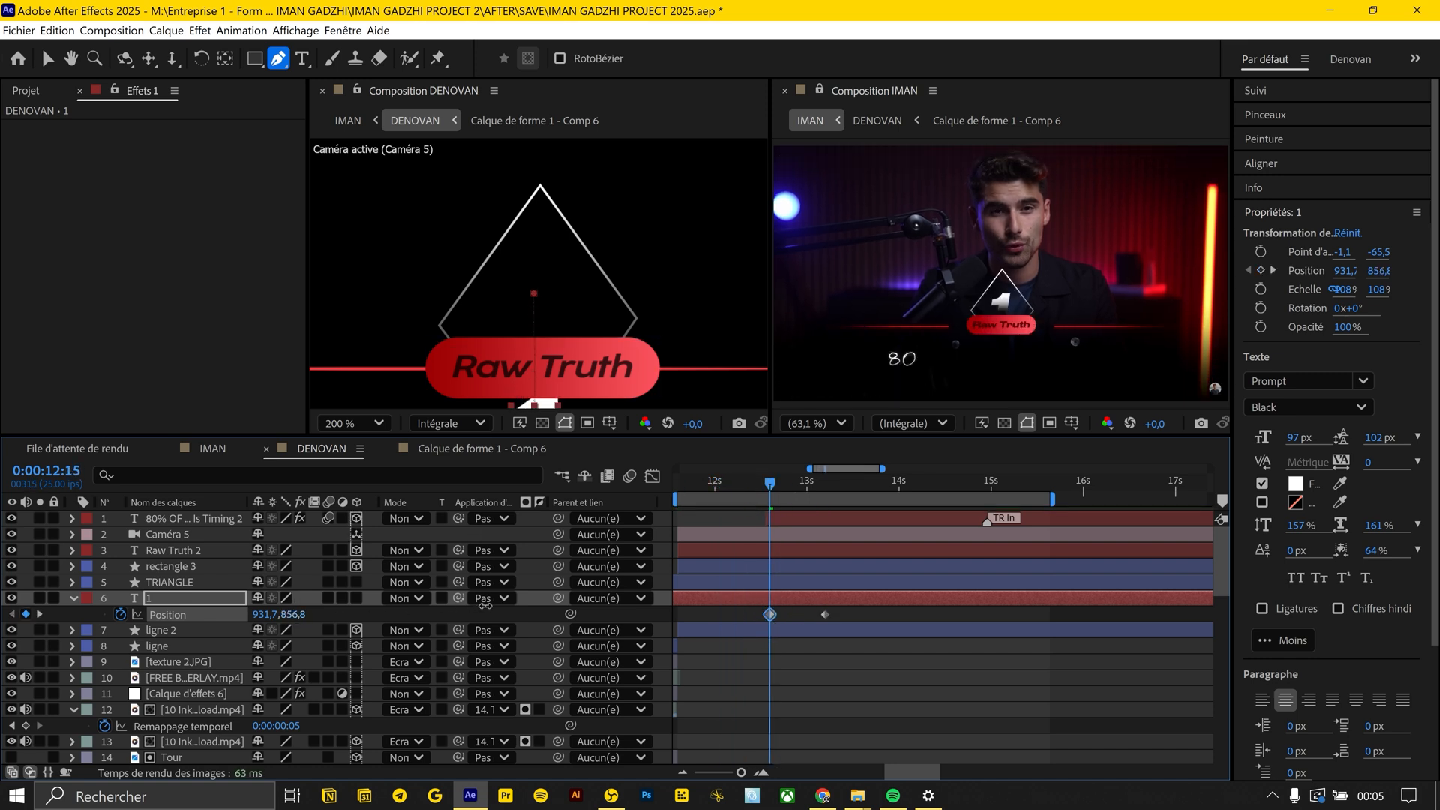
pyautogui.hotkey('ctrl', 'v')
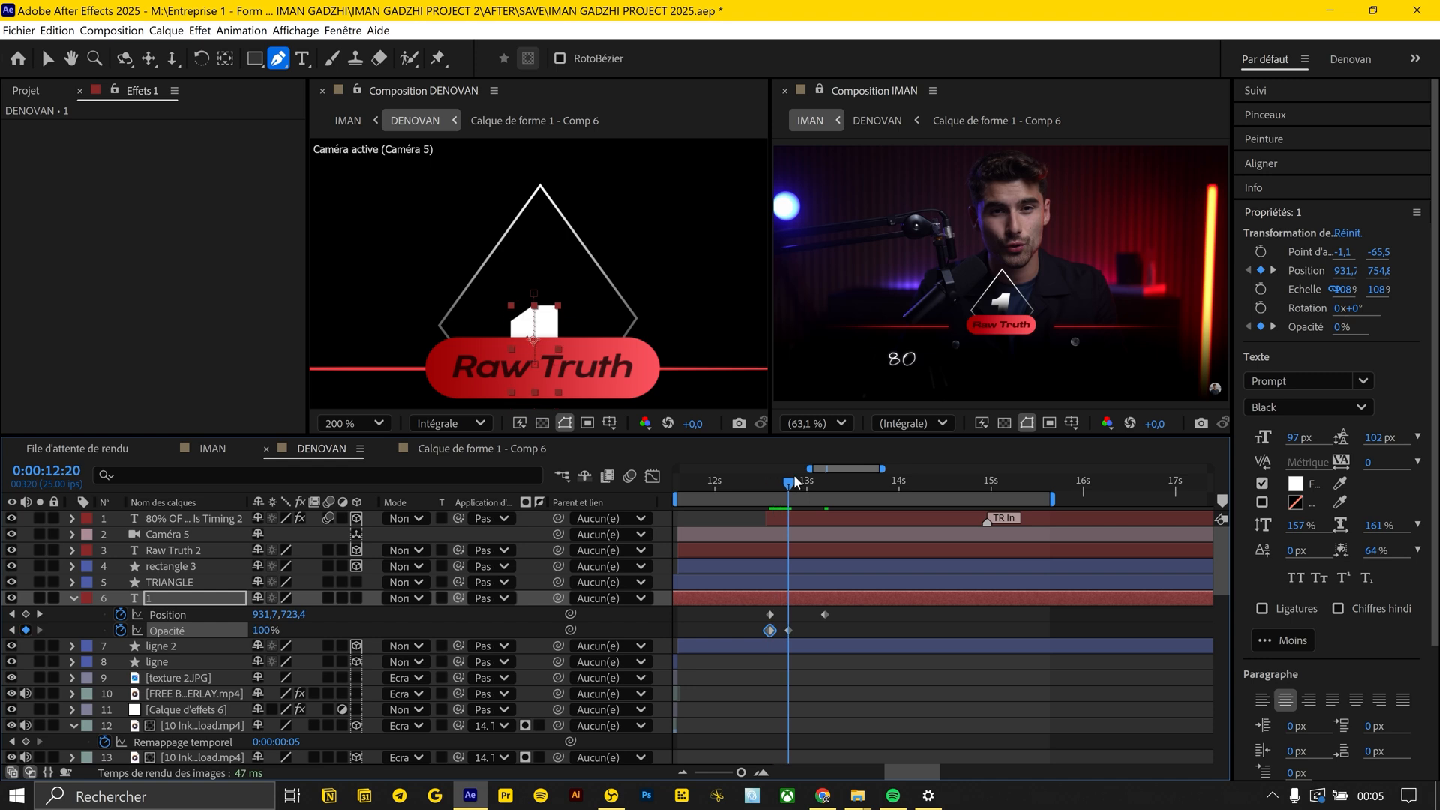
pyautogui.press('=')
pyautogui.click(730, 480)
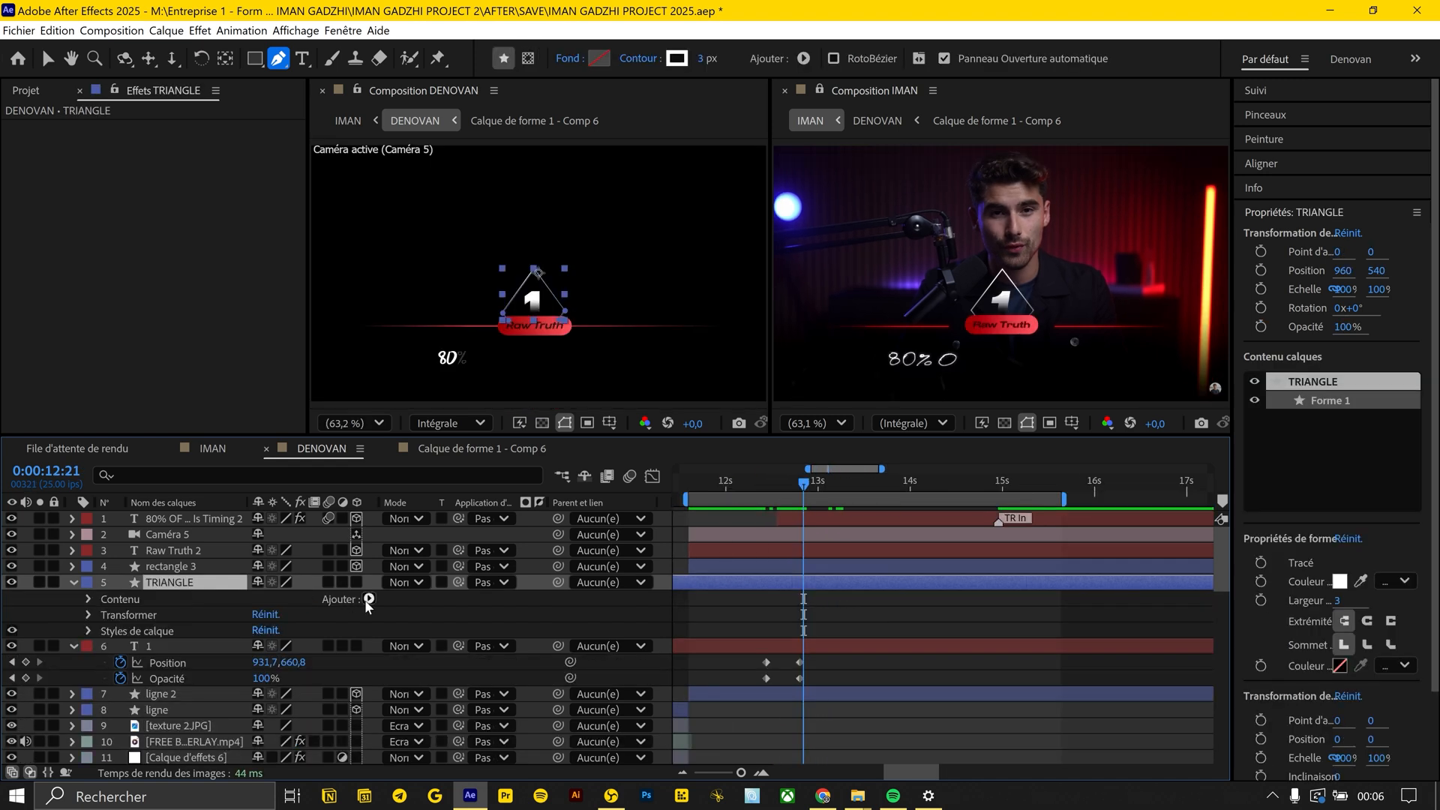
# Add Réduire les tracés (Trim Paths) to the TRIANGLE layer and keyframe its Fin value from 0% to 100%
pyautogui.click(369, 599)
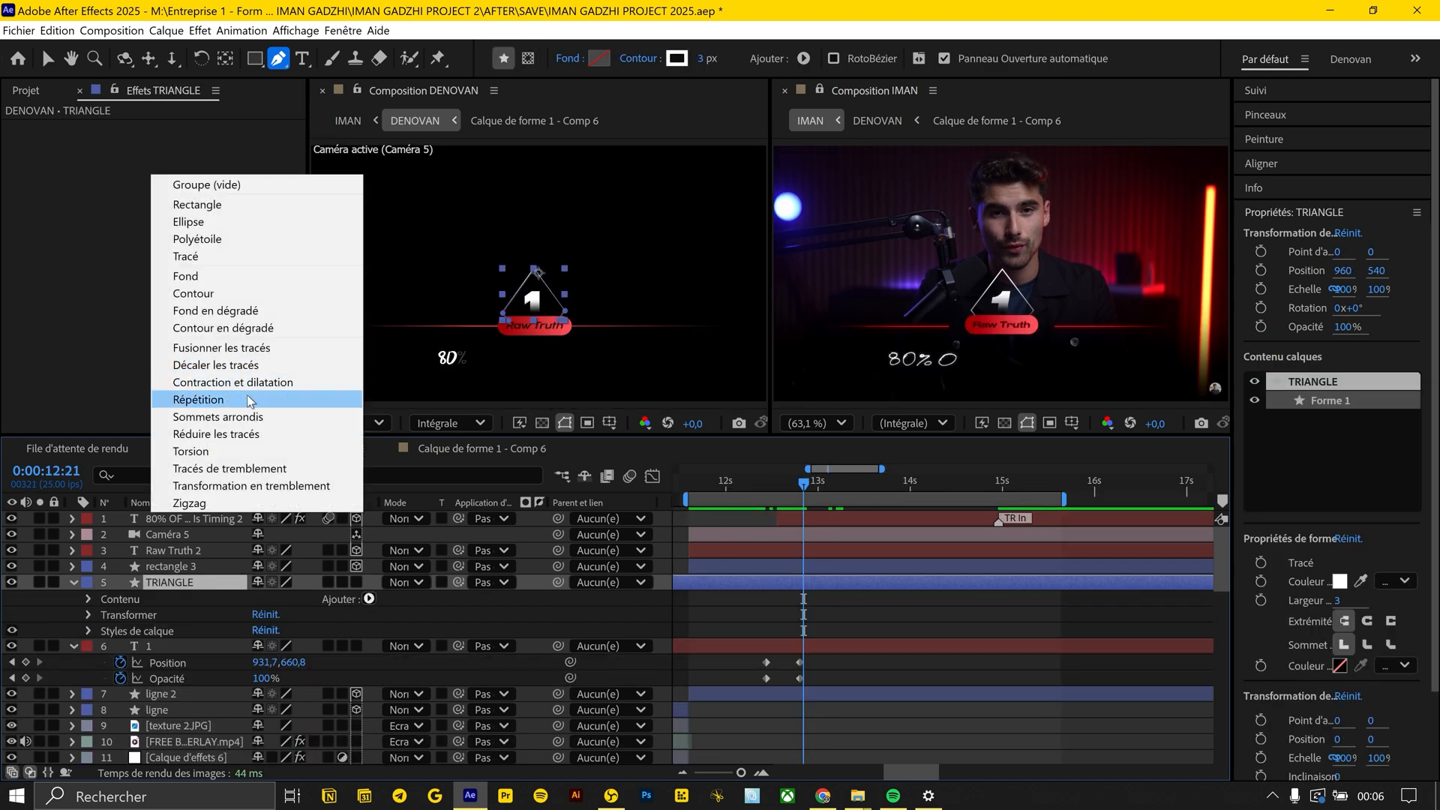
pyautogui.click(226, 434)
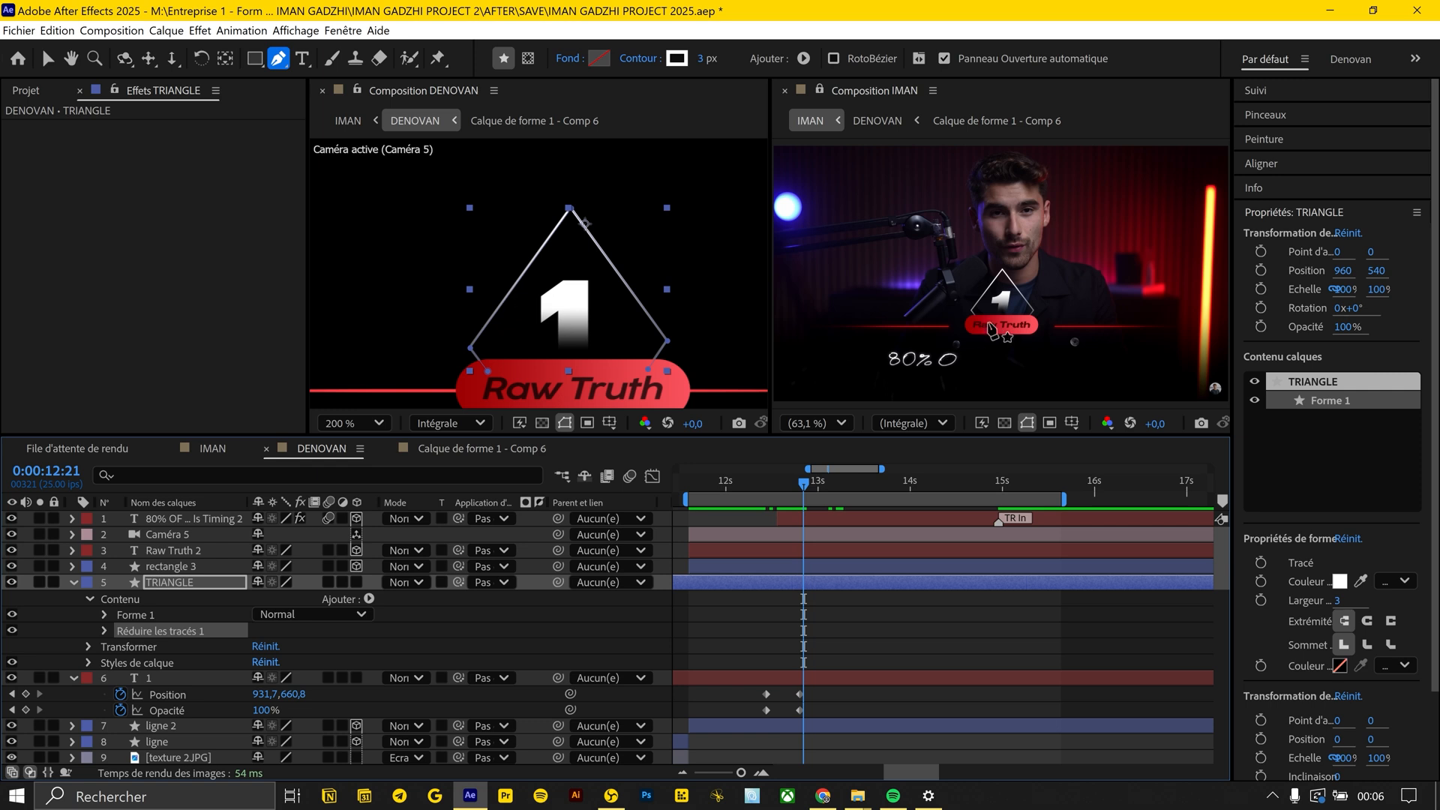
pyautogui.scroll(5, 989, 330)
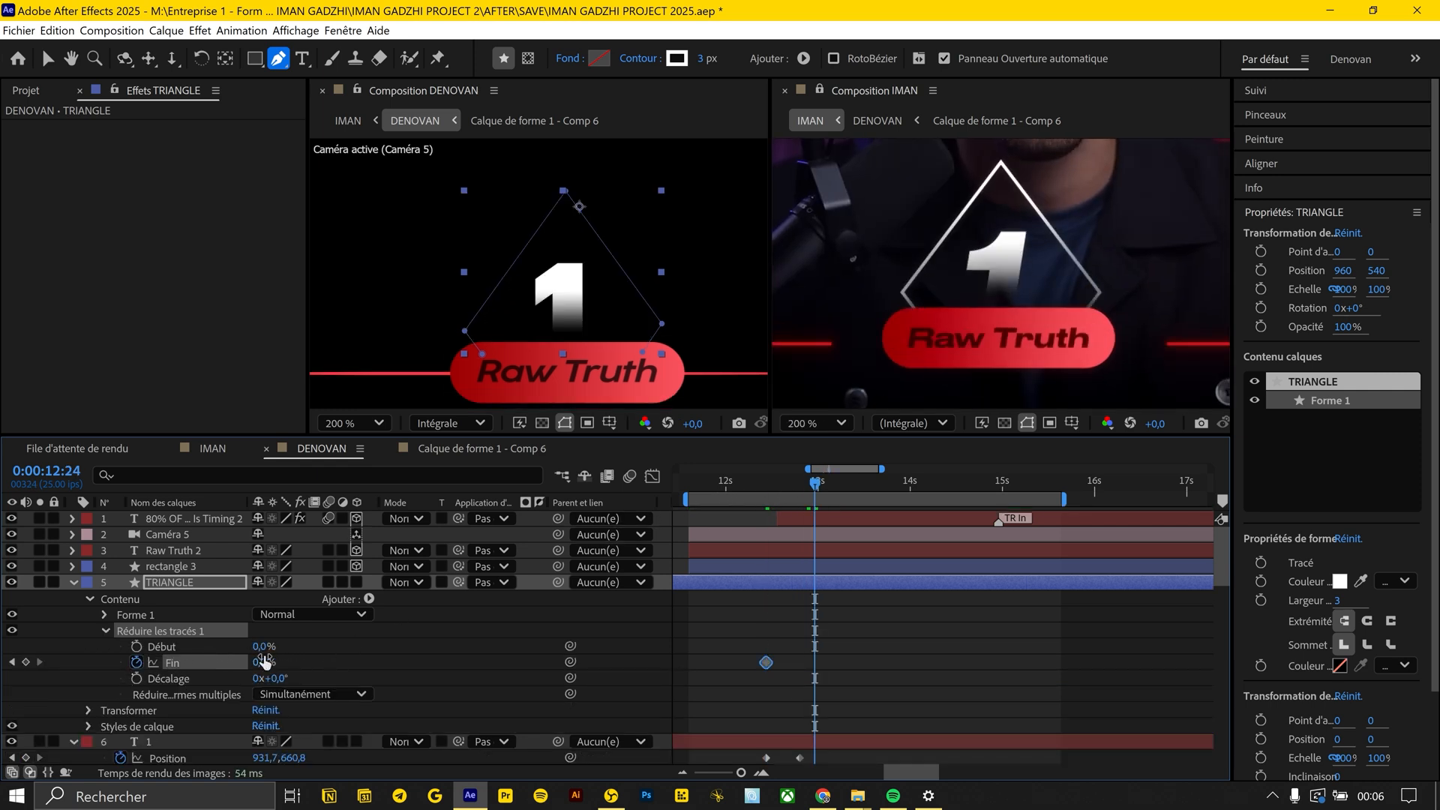
pyautogui.moveTo(795, 485); pyautogui.dragTo(766, 483)
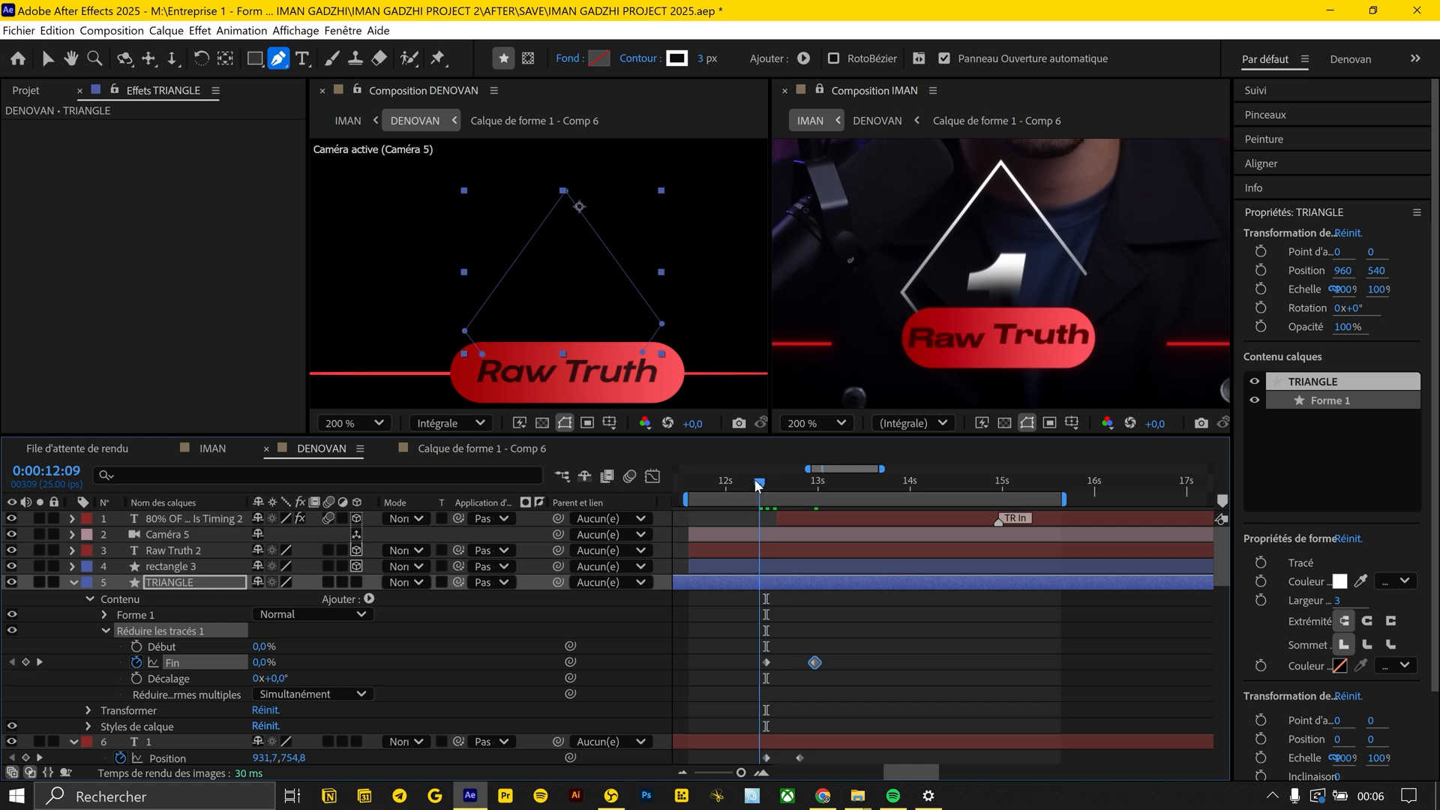
pyautogui.moveTo(756, 485); pyautogui.dragTo(746, 486)
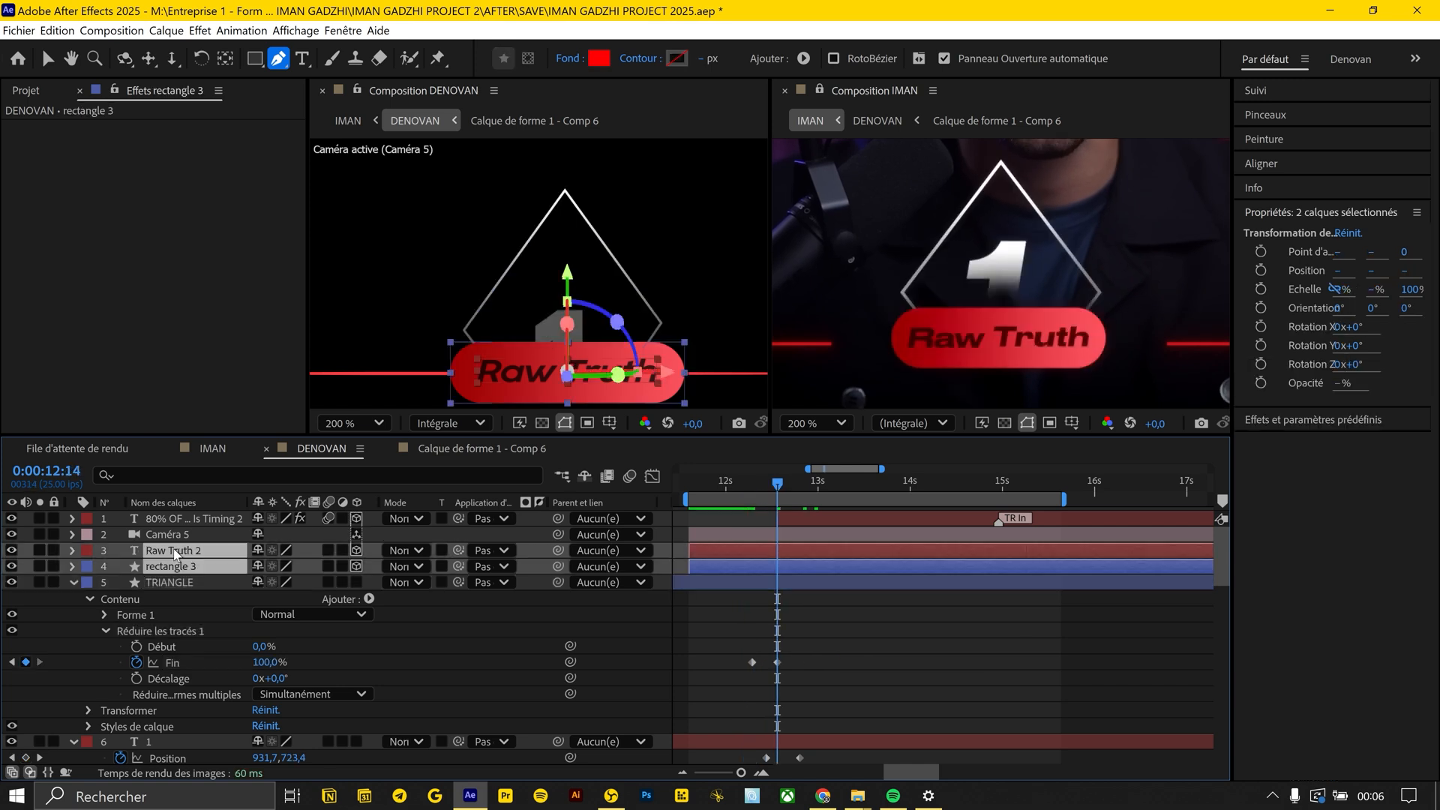
pyautogui.hotkey('ctrl', 'shift', 'c')
pyautogui.press('Return')
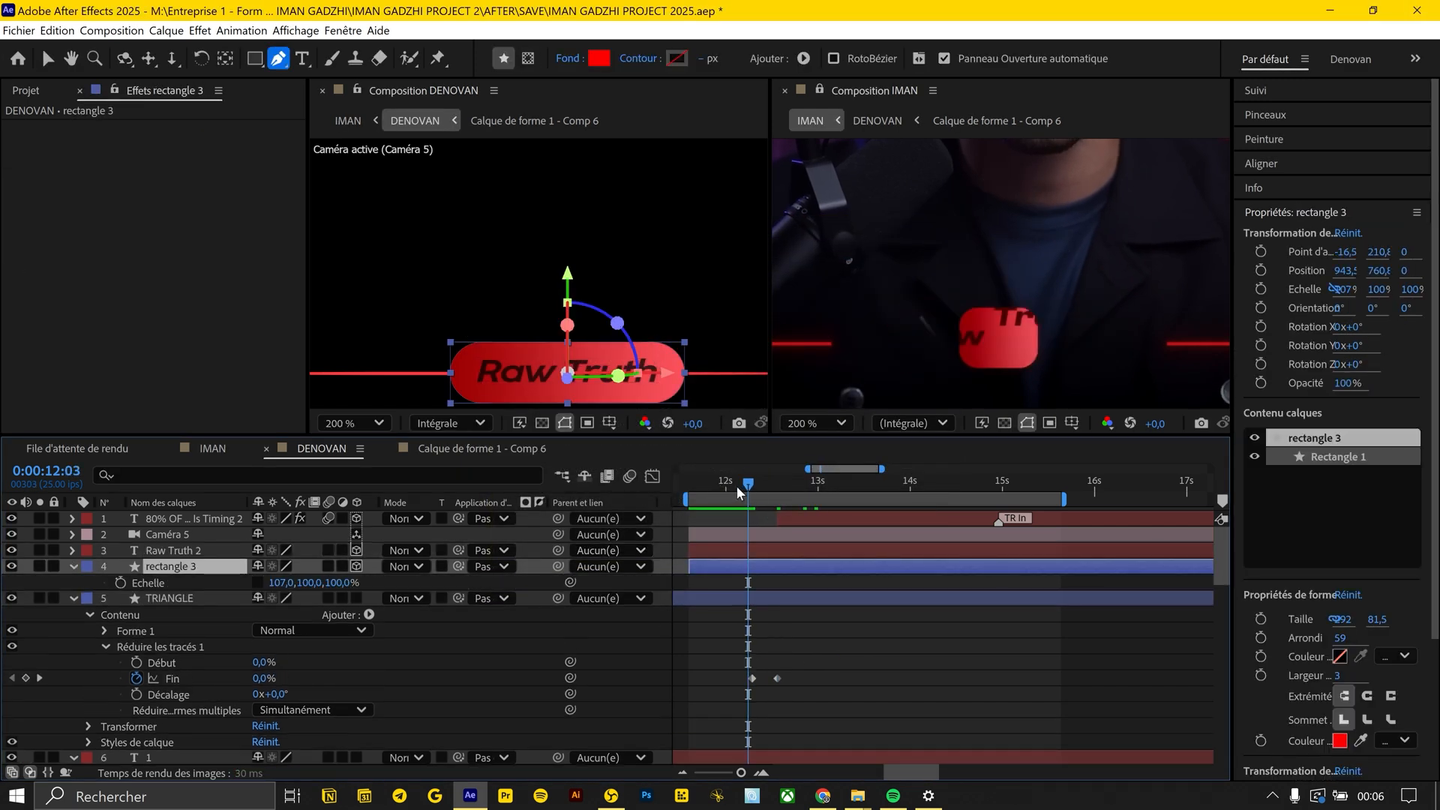
# Keyframe the horizontal scale of rectangle 3 from 0% to 107% so the pill opens before the triangle, and preview it
pyautogui.moveTo(765, 483); pyautogui.dragTo(791, 484)
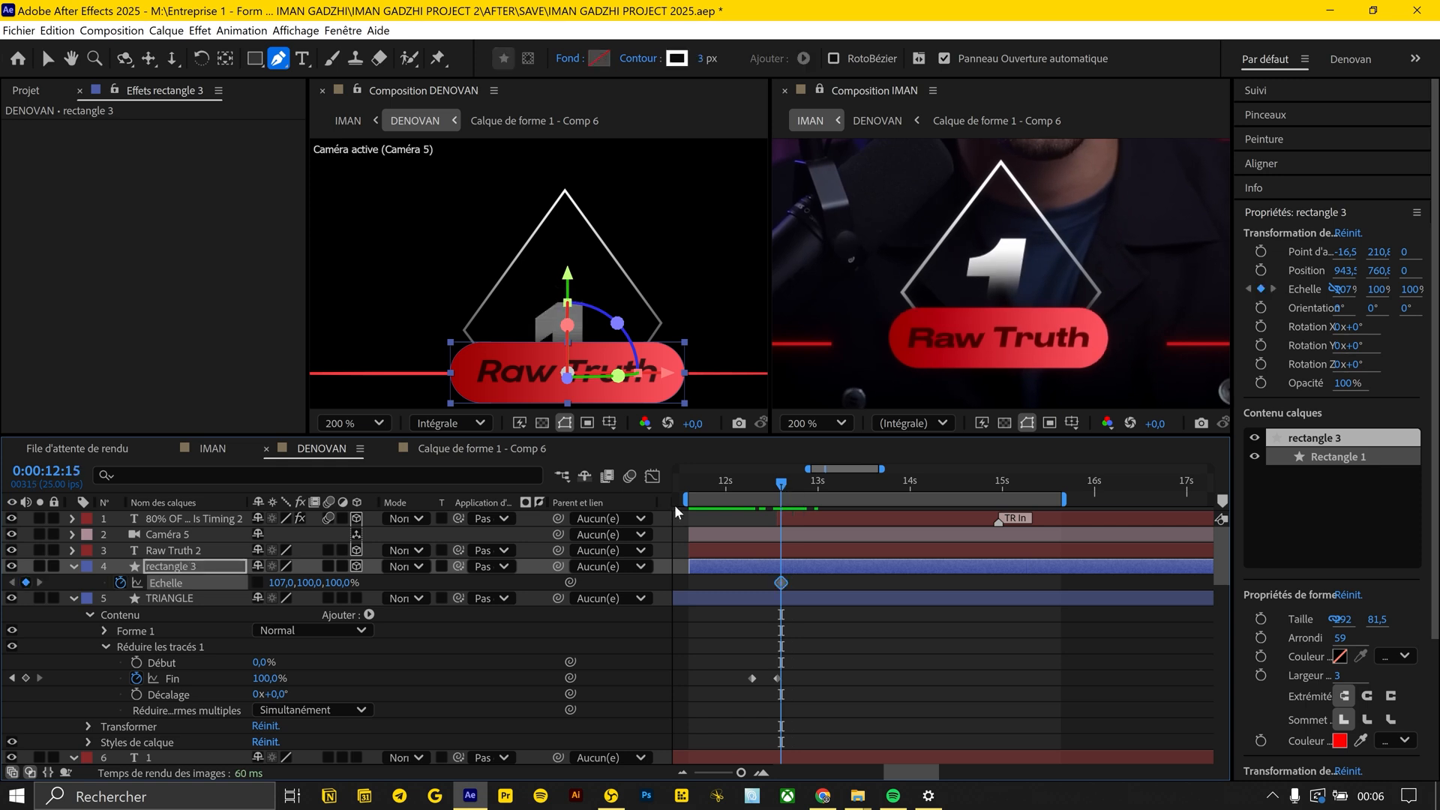
pyautogui.moveTo(766, 482); pyautogui.dragTo(734, 479)
pyautogui.press('pageup')
pyautogui.press('pageup')
pyautogui.press('pageup')
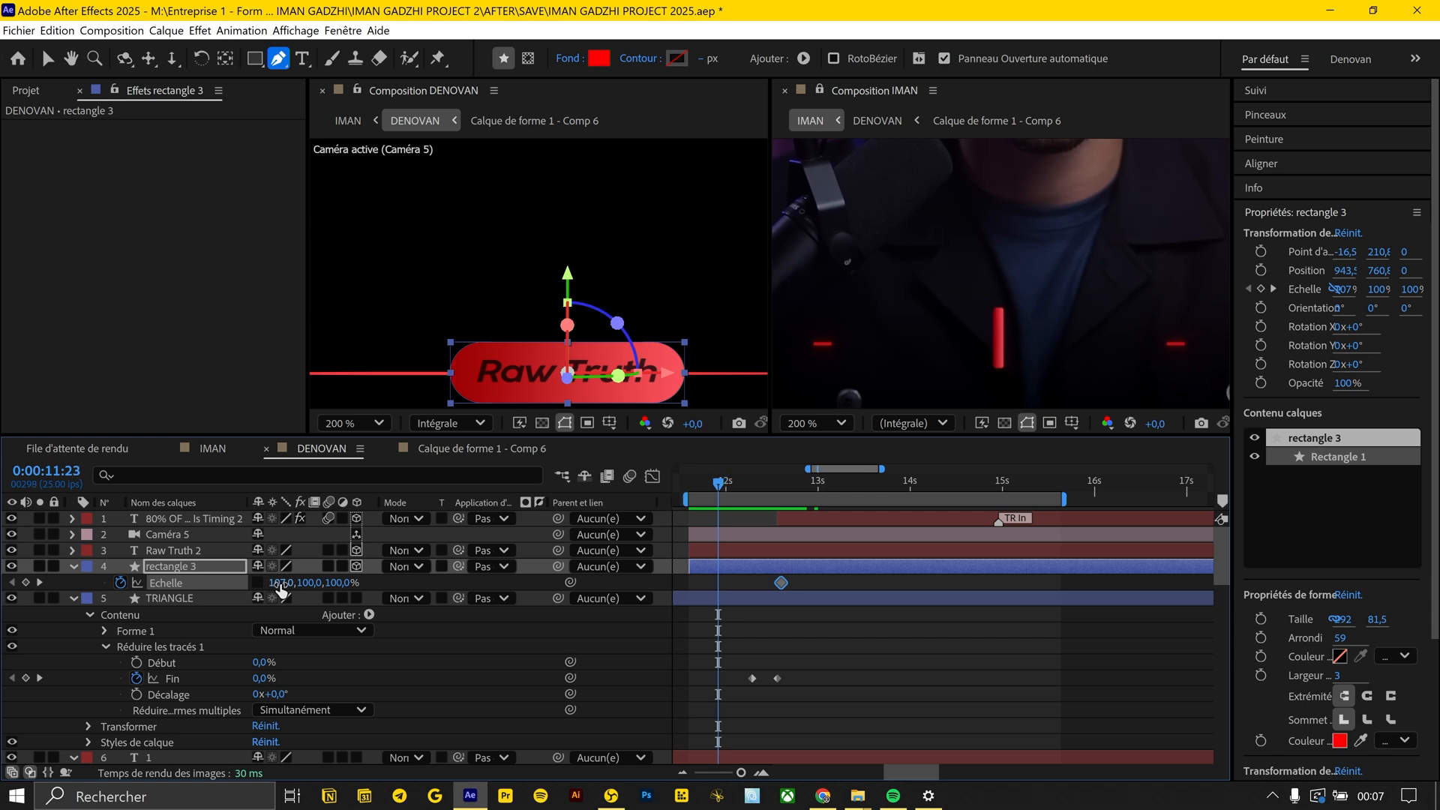
pyautogui.press('=')
pyautogui.click(727, 583)
pyautogui.press('Delete')
pyautogui.moveTo(718, 484); pyautogui.dragTo(845, 486)
pyautogui.press('-')
pyautogui.press('space')
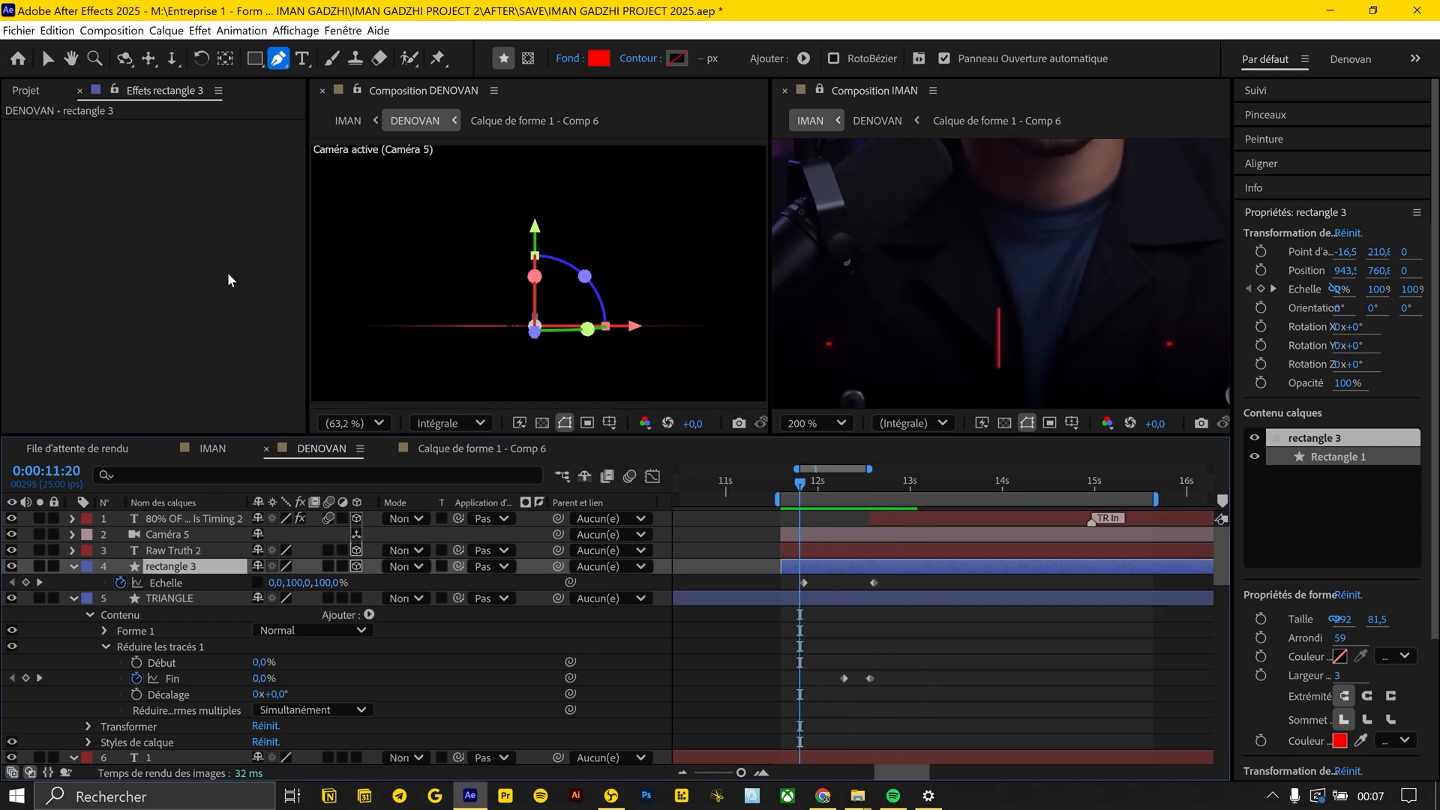
# Draw a rectangular mask around the pill on the ligne 2 layer and invert it
pyautogui.click(255, 62)
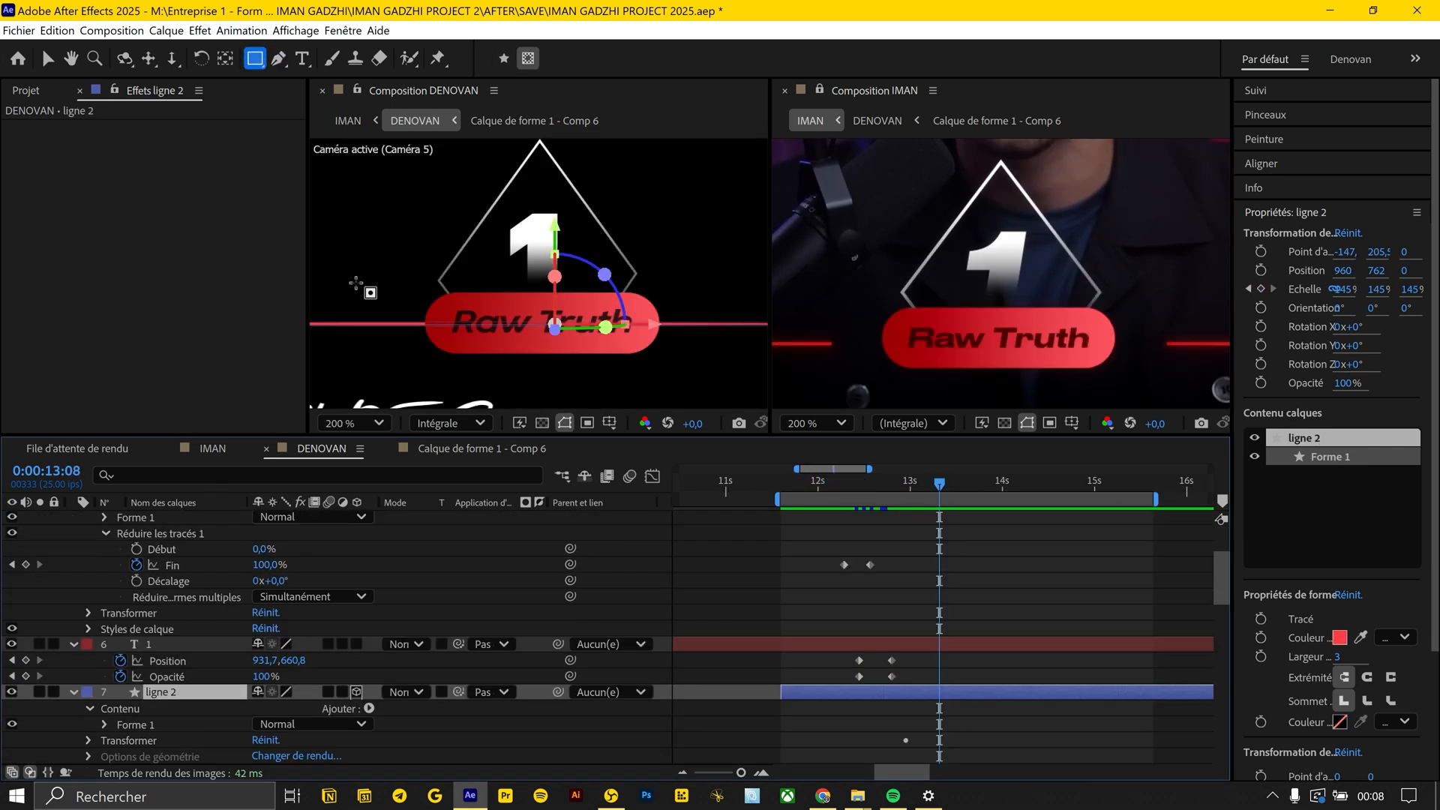
pyautogui.moveTo(355, 282); pyautogui.dragTo(732, 364)
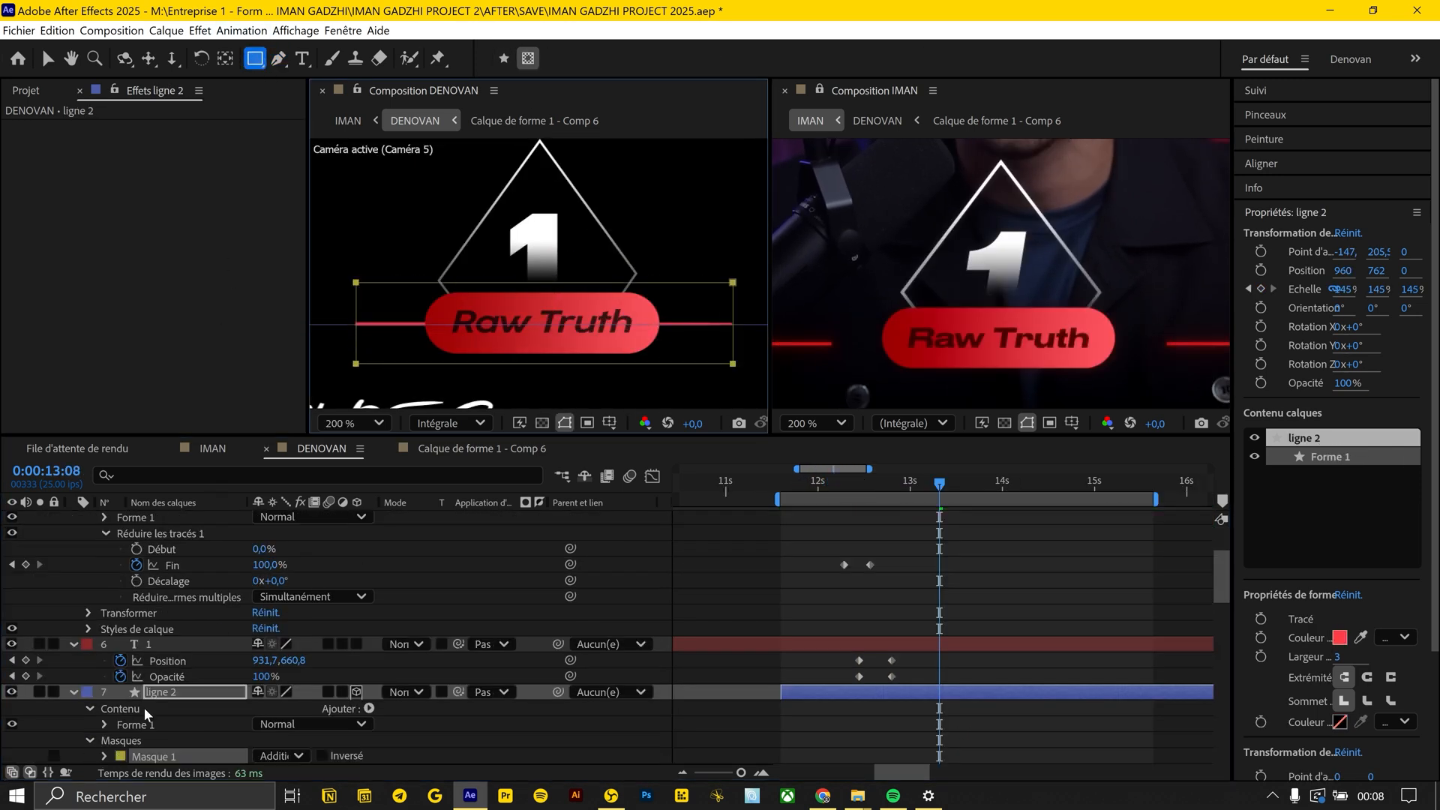
pyautogui.scroll(-3, 147, 713)
pyautogui.click(322, 708)
pyautogui.scroll(-3, 372, 284)
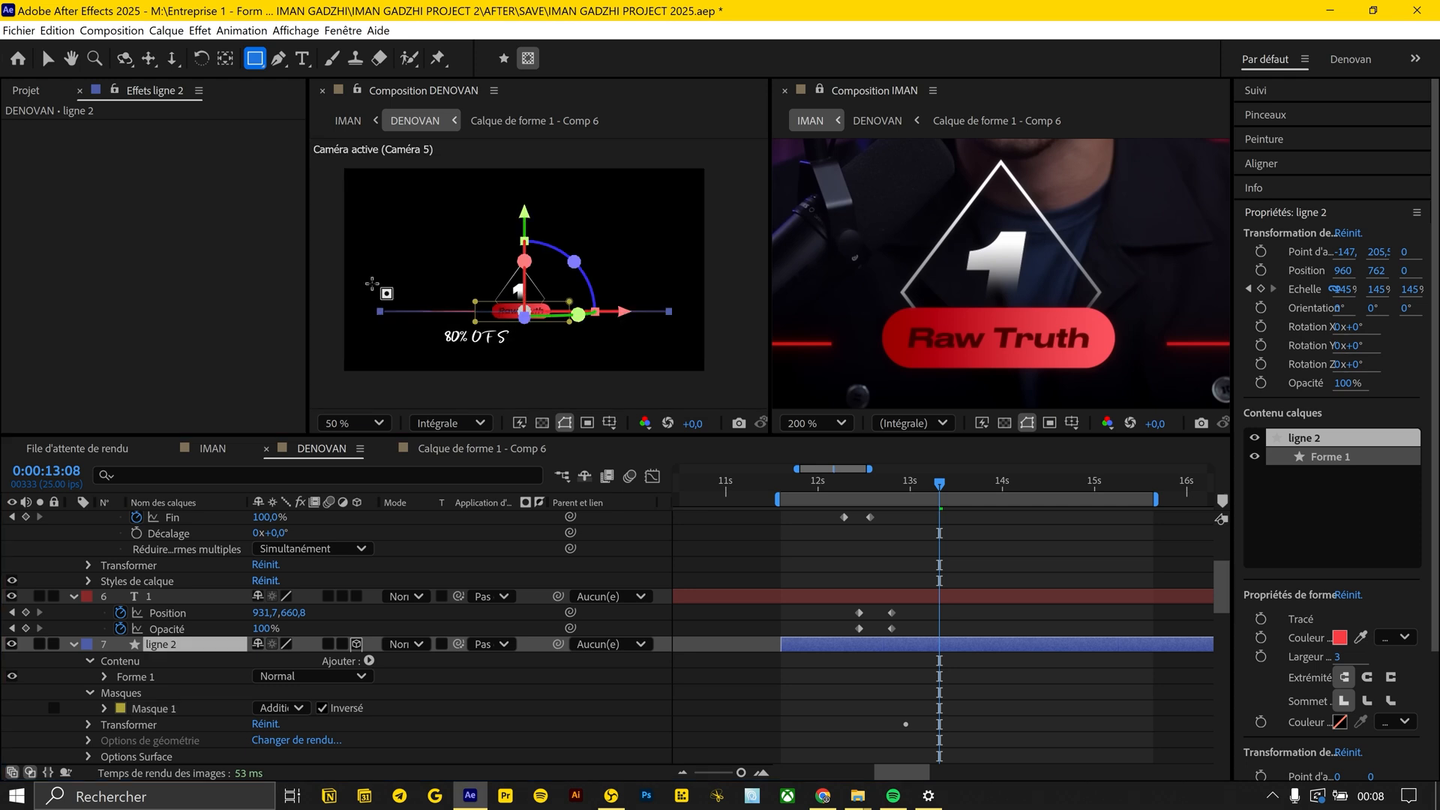
# Draw a second mask around the full width of ligne 2, set it to Soustraction (Subtract) and invert it
pyautogui.moveTo(367, 281); pyautogui.dragTo(671, 336)
pyautogui.click(282, 723)
pyautogui.click(305, 638)
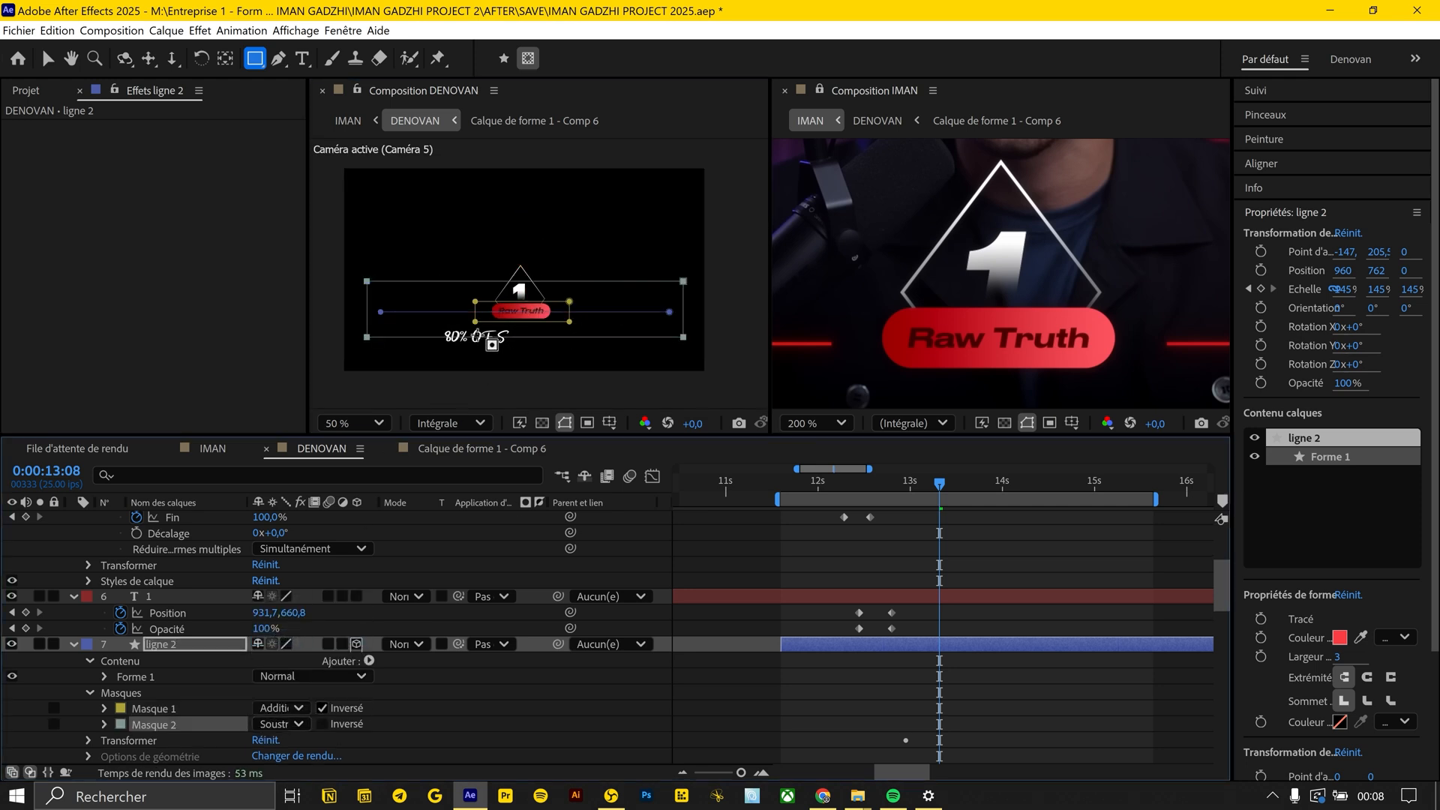
pyautogui.press('v')
pyautogui.moveTo(473, 330); pyautogui.dragTo(536, 318)
pyautogui.doubleClick(433, 297)
pyautogui.moveTo(433, 298)
pyautogui.mouseDown()
pyautogui.moveTo(522, 303)
pyautogui.moveTo(428, 304)
pyautogui.mouseUp()
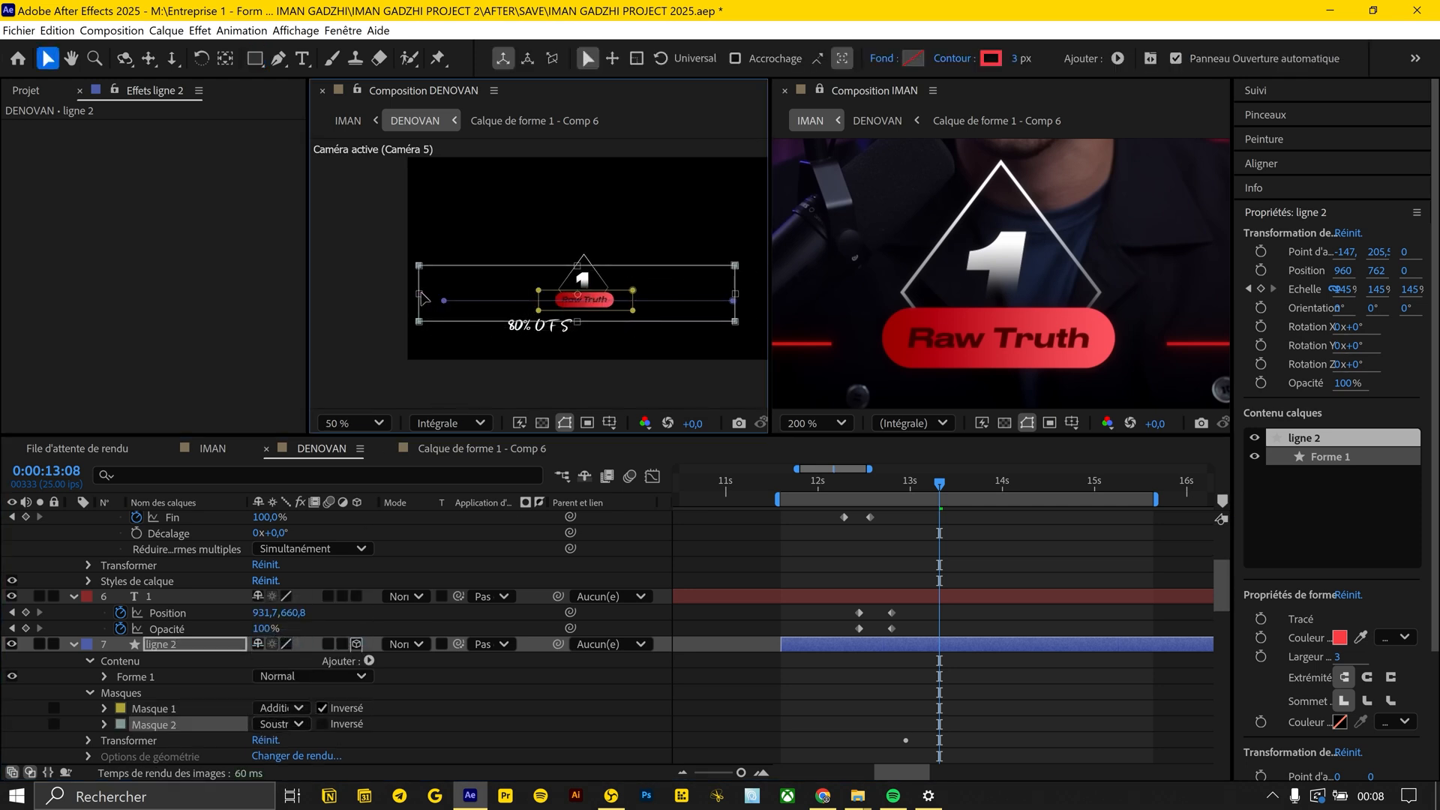
pyautogui.click(322, 723)
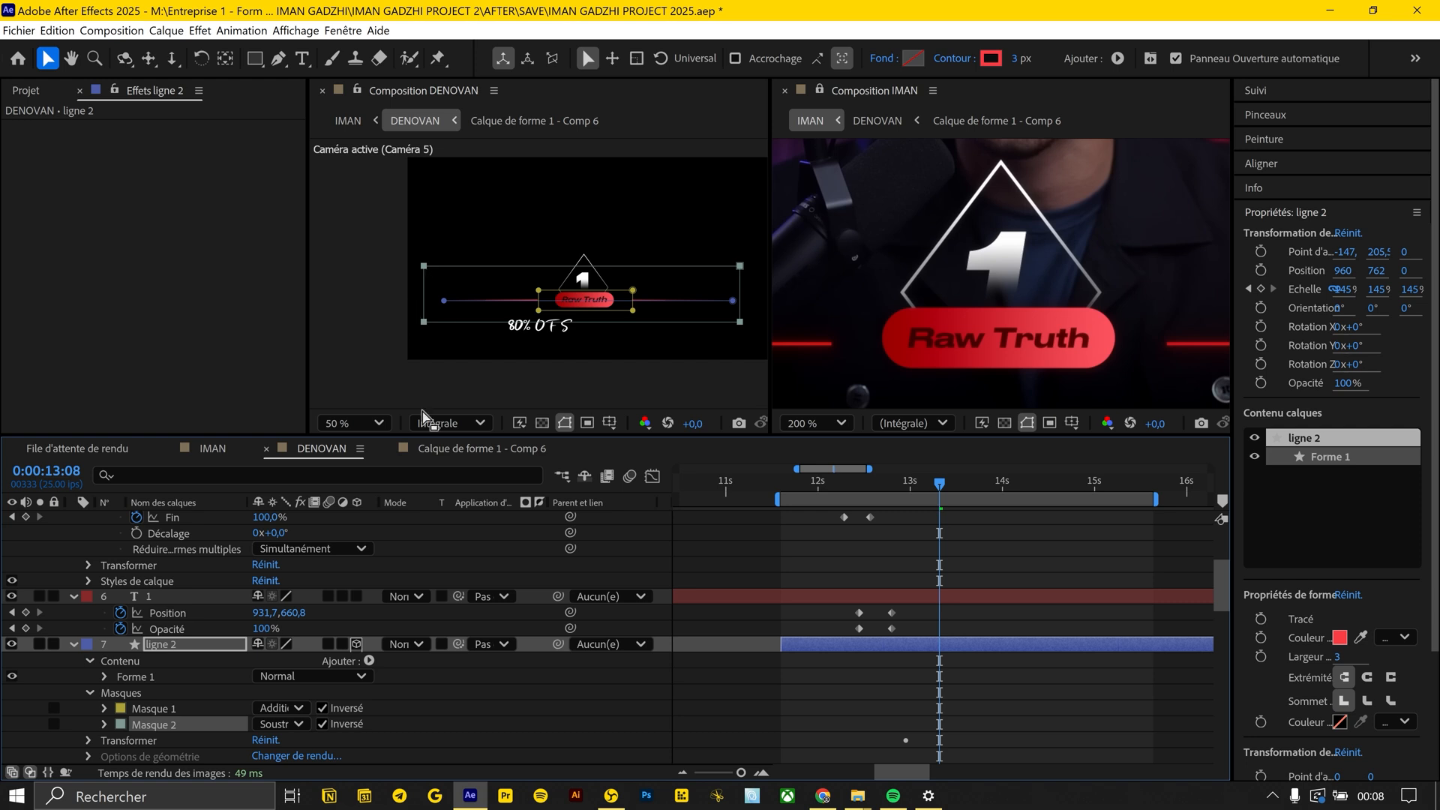
# Keyframe the path of Masque 2 so it widens from the pill's edges to the full line at 0:00:13:08
pyautogui.click(104, 724)
pyautogui.click(136, 707)
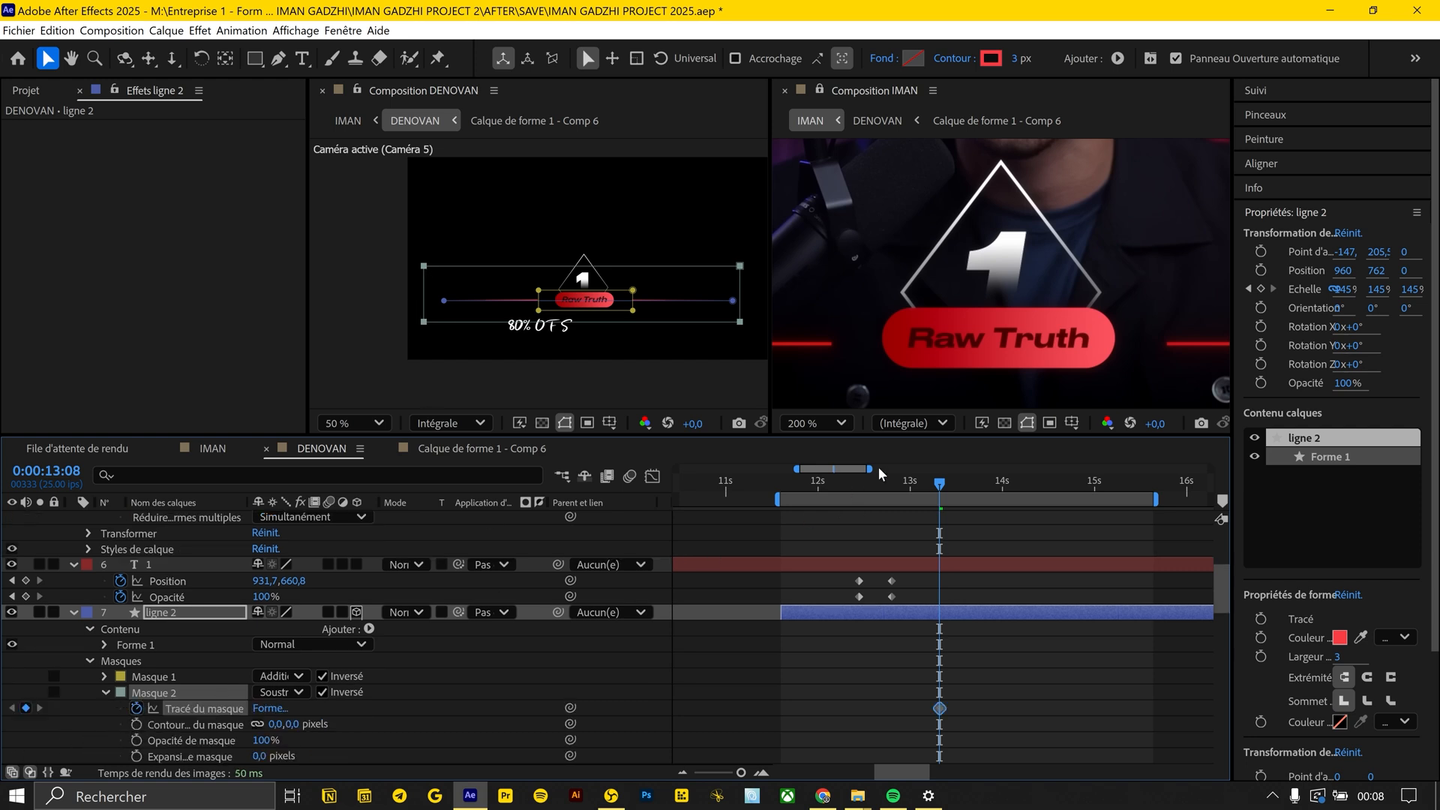
pyautogui.click(862, 486)
pyautogui.moveTo(424, 295); pyautogui.dragTo(542, 296)
pyautogui.moveTo(740, 295); pyautogui.dragTo(632, 296)
pyautogui.click(918, 634)
pyautogui.moveTo(863, 483)
pyautogui.mouseDown()
pyautogui.moveTo(895, 483)
pyautogui.moveTo(844, 483)
pyautogui.mouseUp()
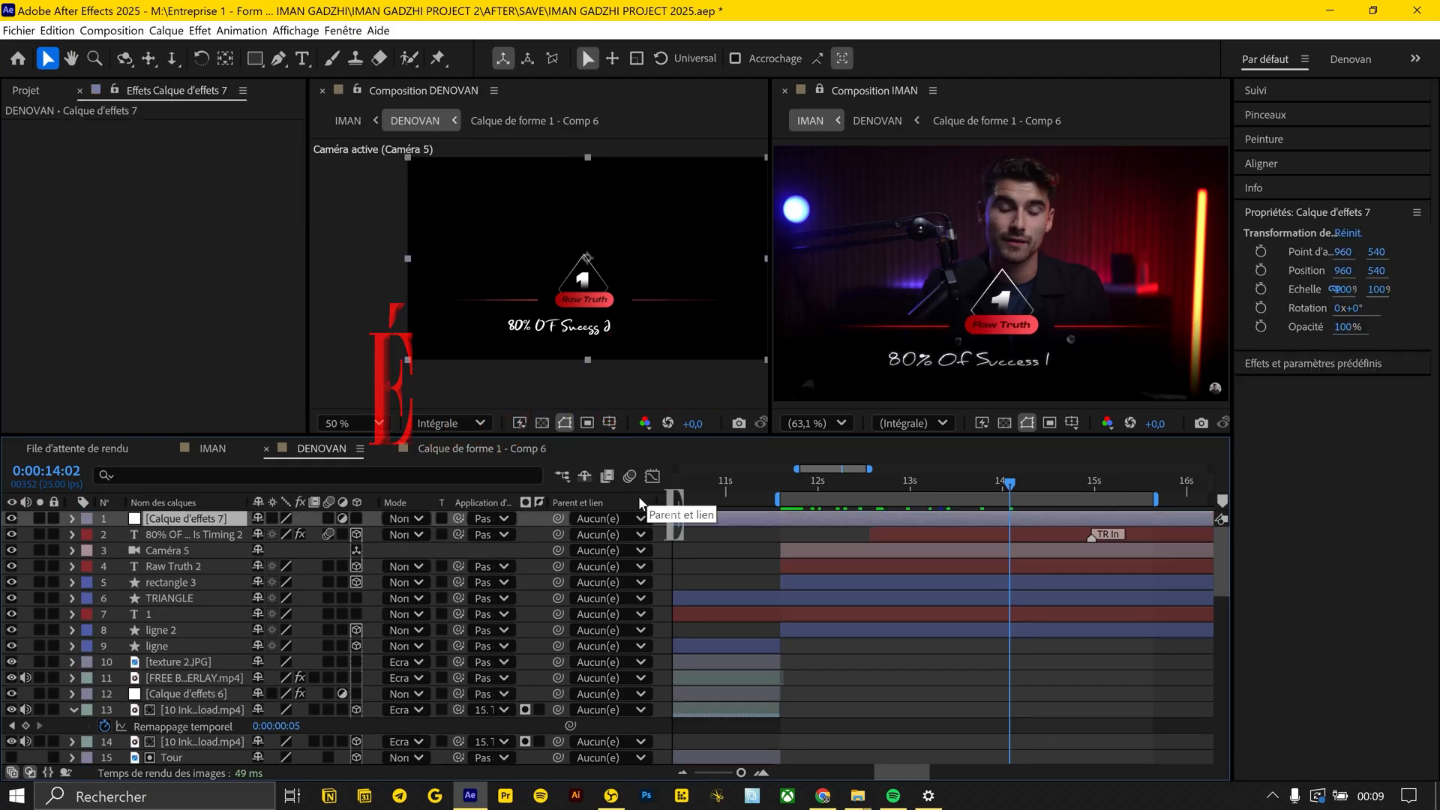
# Add the Bruit (Noise) effect to a new adjustment layer above all the other layers
pyautogui.hotkey('ctrl', 'space')
pyautogui.write('brui')
pyautogui.press('Down')
pyautogui.press('Return')
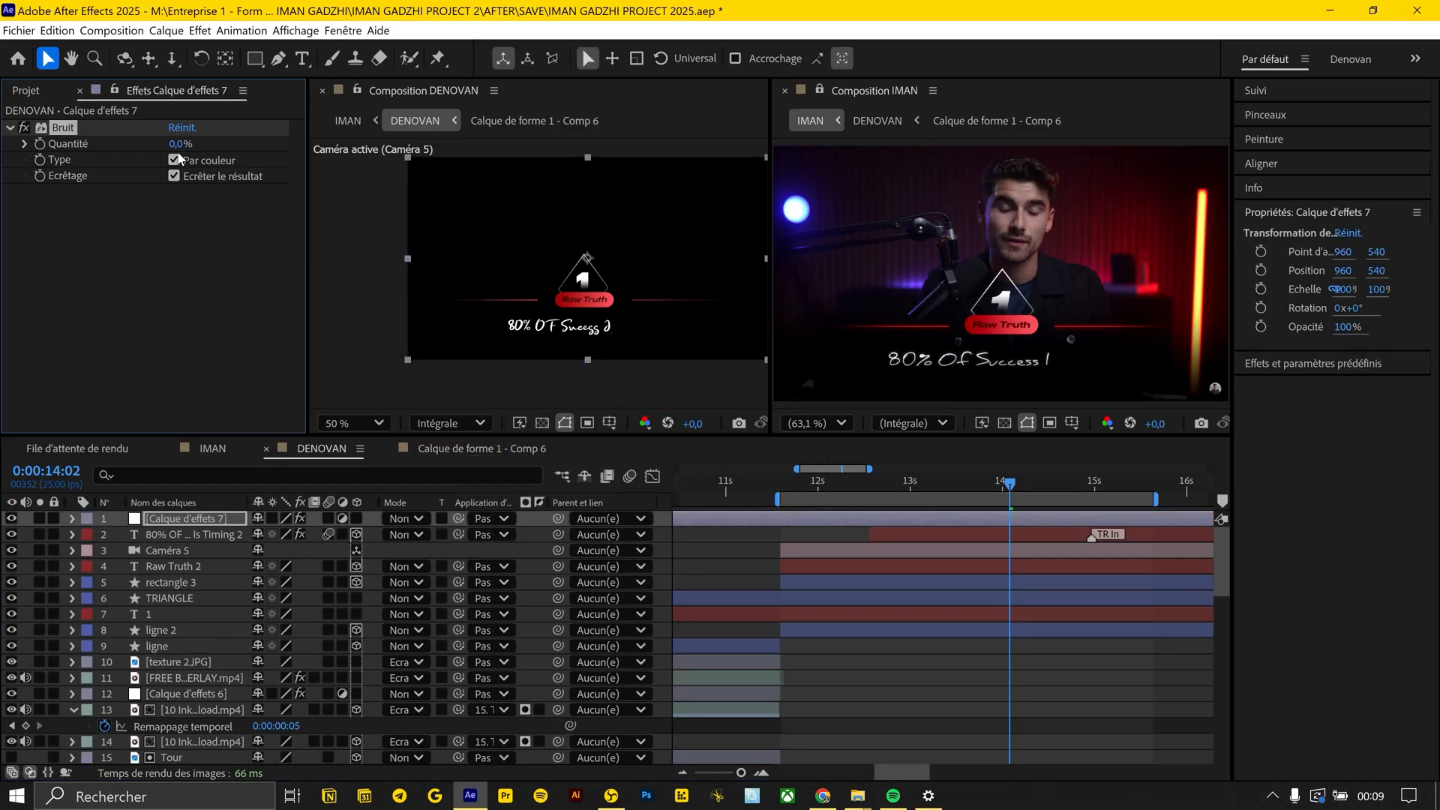
# Set the Bruit amount to 10% without Par couleur, and add Postérisation temporelle to the adjustment layer with a cadence of 12
pyautogui.write('10')
pyautogui.press('Return')
pyautogui.hotkey('ctrl', 'space')
pyautogui.write('post')
pyautogui.press('Down')
pyautogui.press('Return')
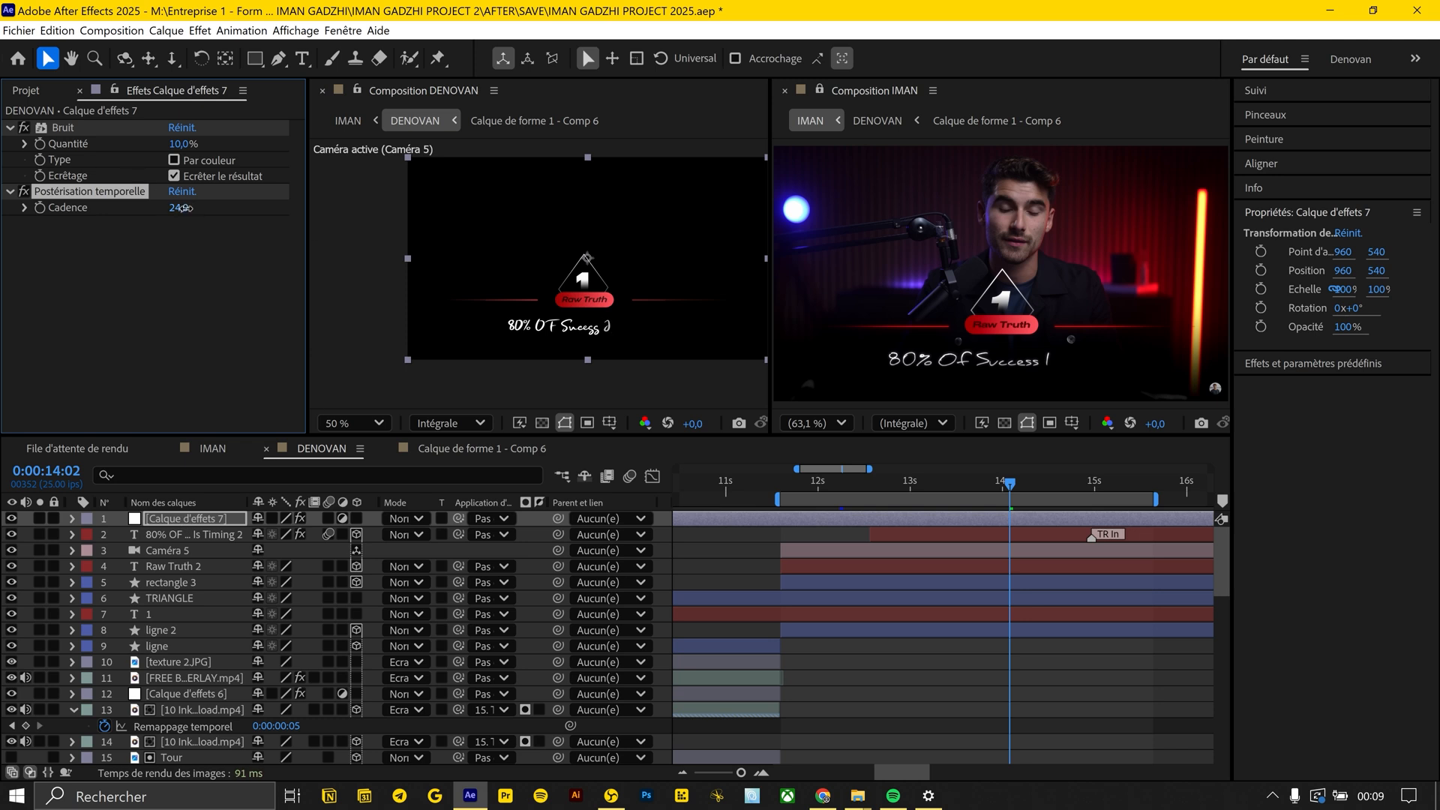
pyautogui.click(185, 209)
pyautogui.write('12')
pyautogui.press('Return')
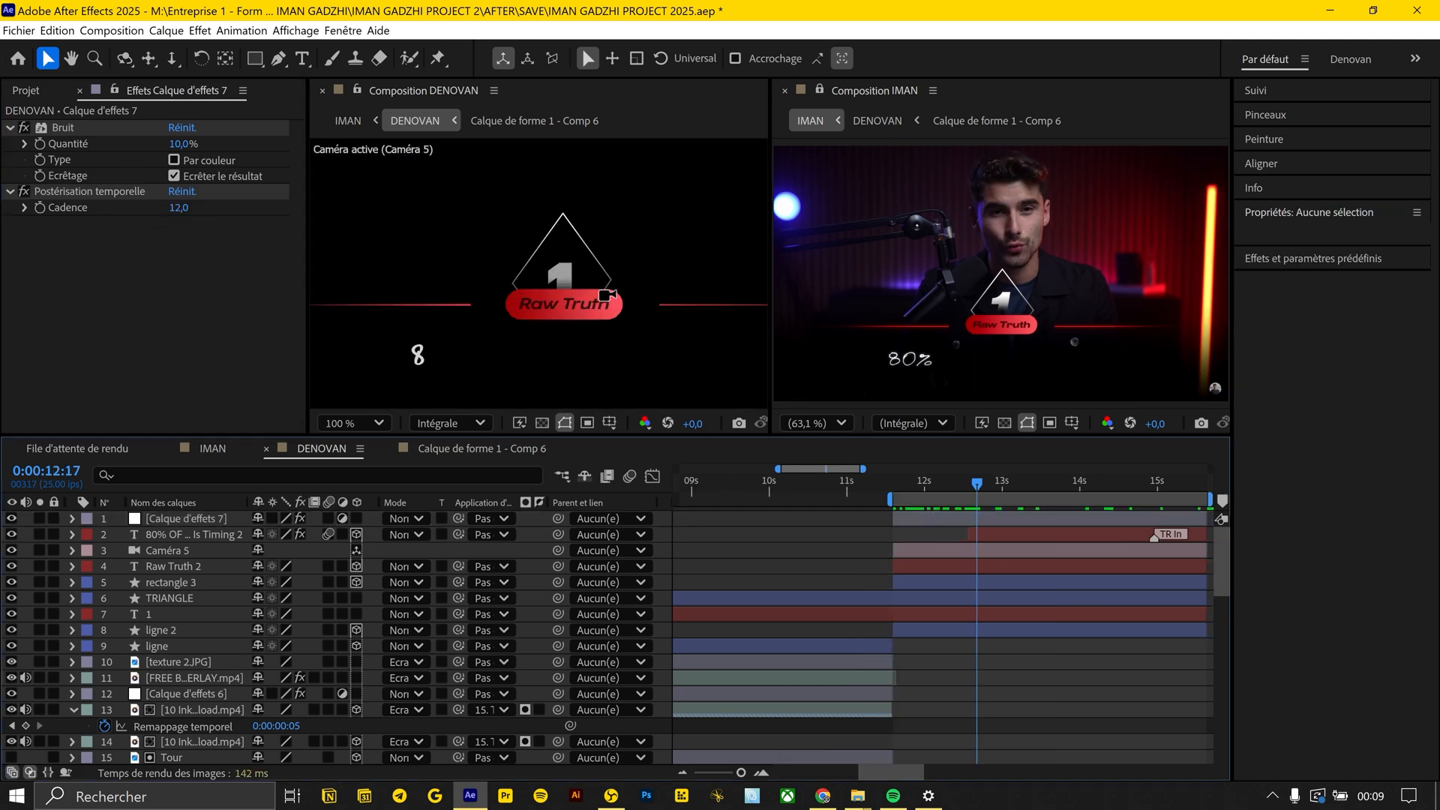
# Apply the Animation Composer text preset Scale Characters 1 as an In transition on the Raw Truth 2 layer
pyautogui.click(176, 572)
pyautogui.press('F3')
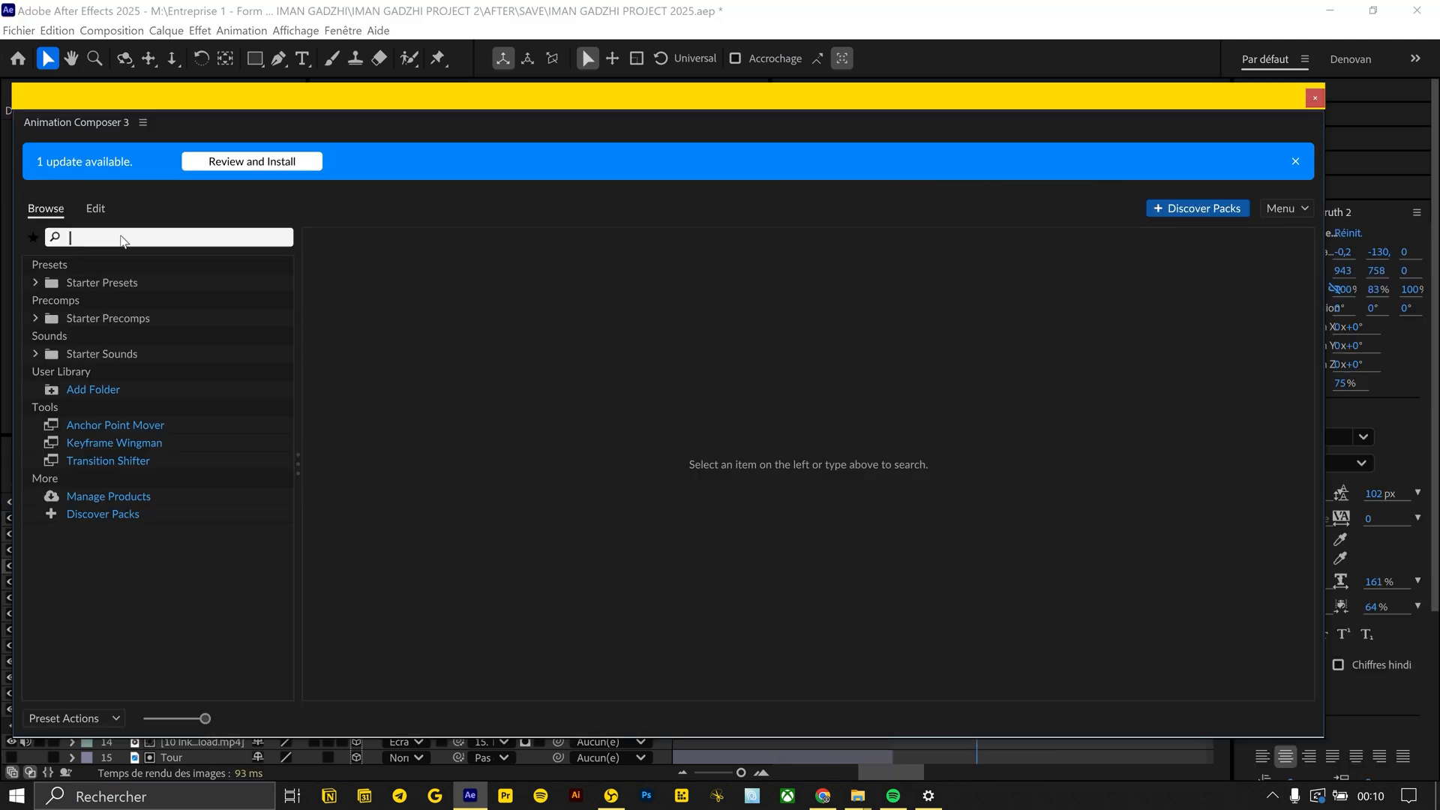
pyautogui.write('text')
pyautogui.scroll(-3, 690, 405)
pyautogui.click(707, 475)
pyautogui.click(1131, 717)
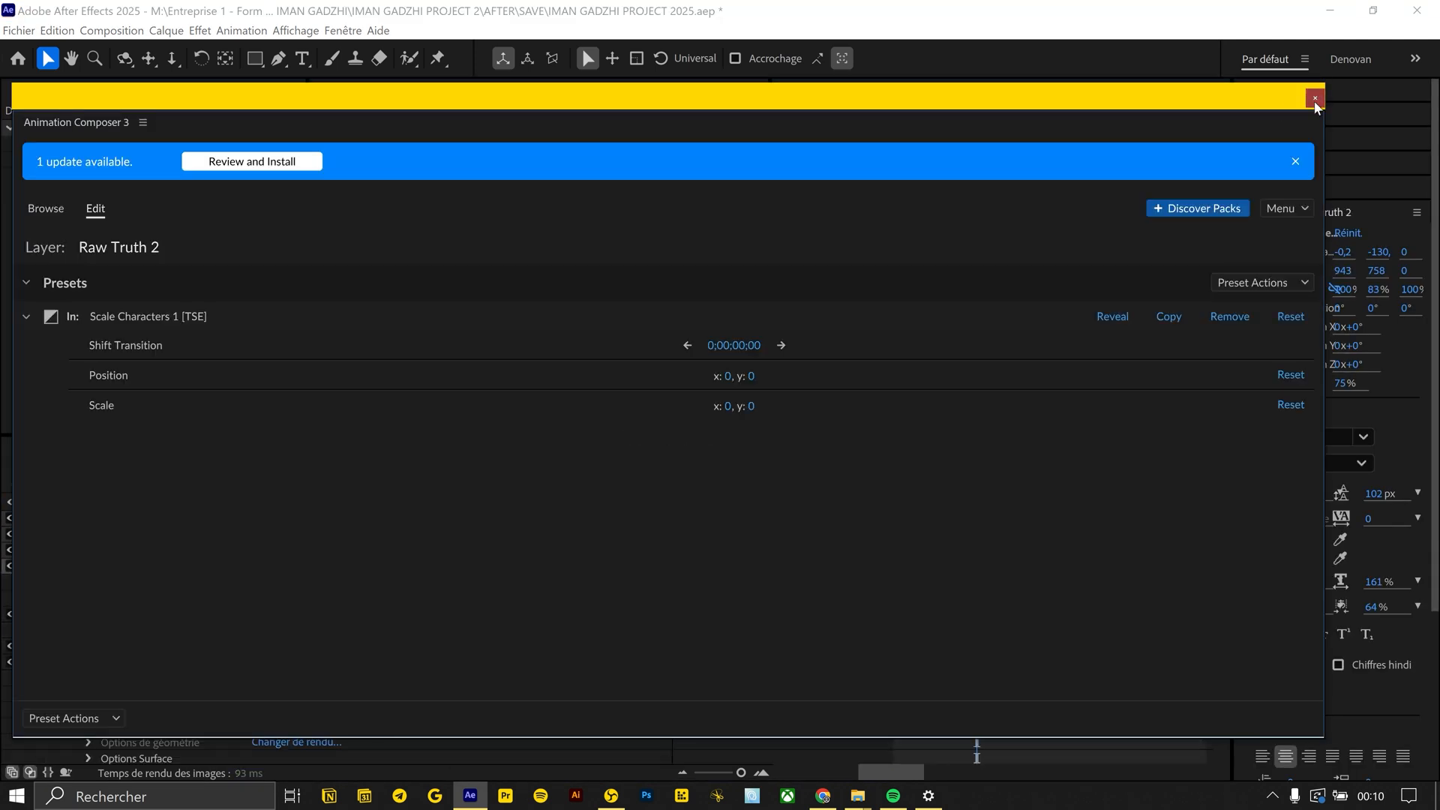
pyautogui.click(1314, 98)
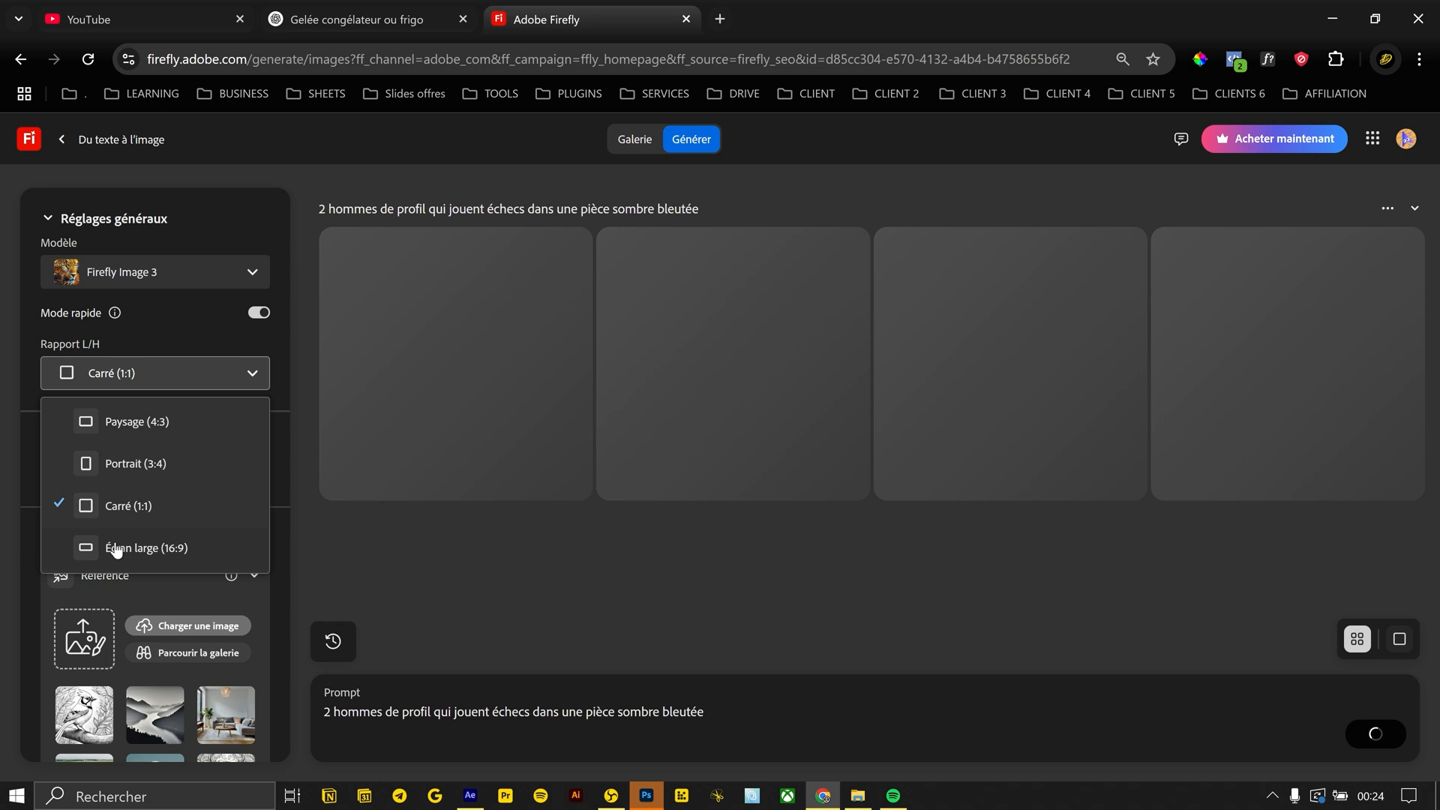
# In Adobe Firefly, generate images for "2 hommes de profil qui jouent échecs dans une pièce sombre bleutée" and choose Contre-jour lighting
pyautogui.click(114, 549)
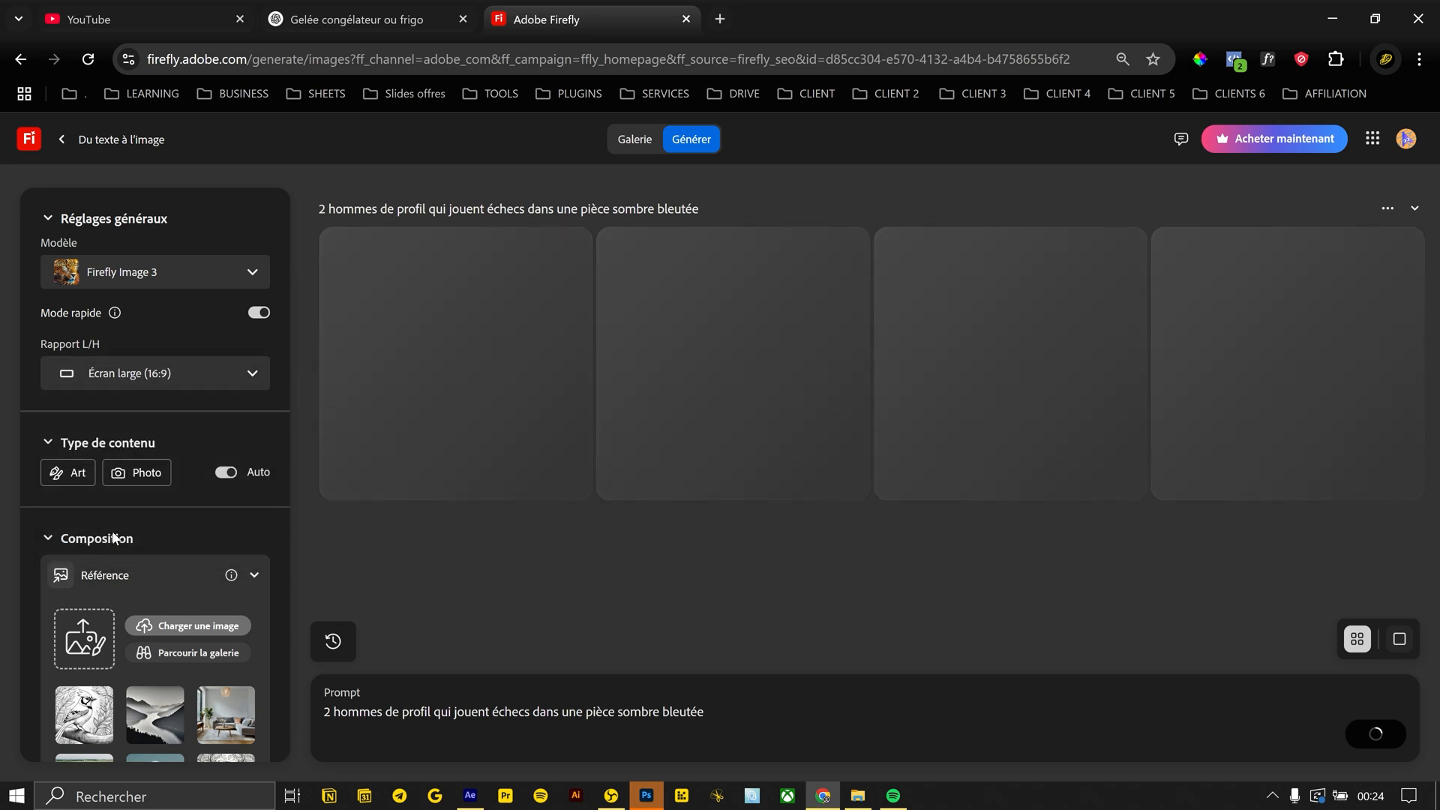
pyautogui.scroll(-5, 142, 585)
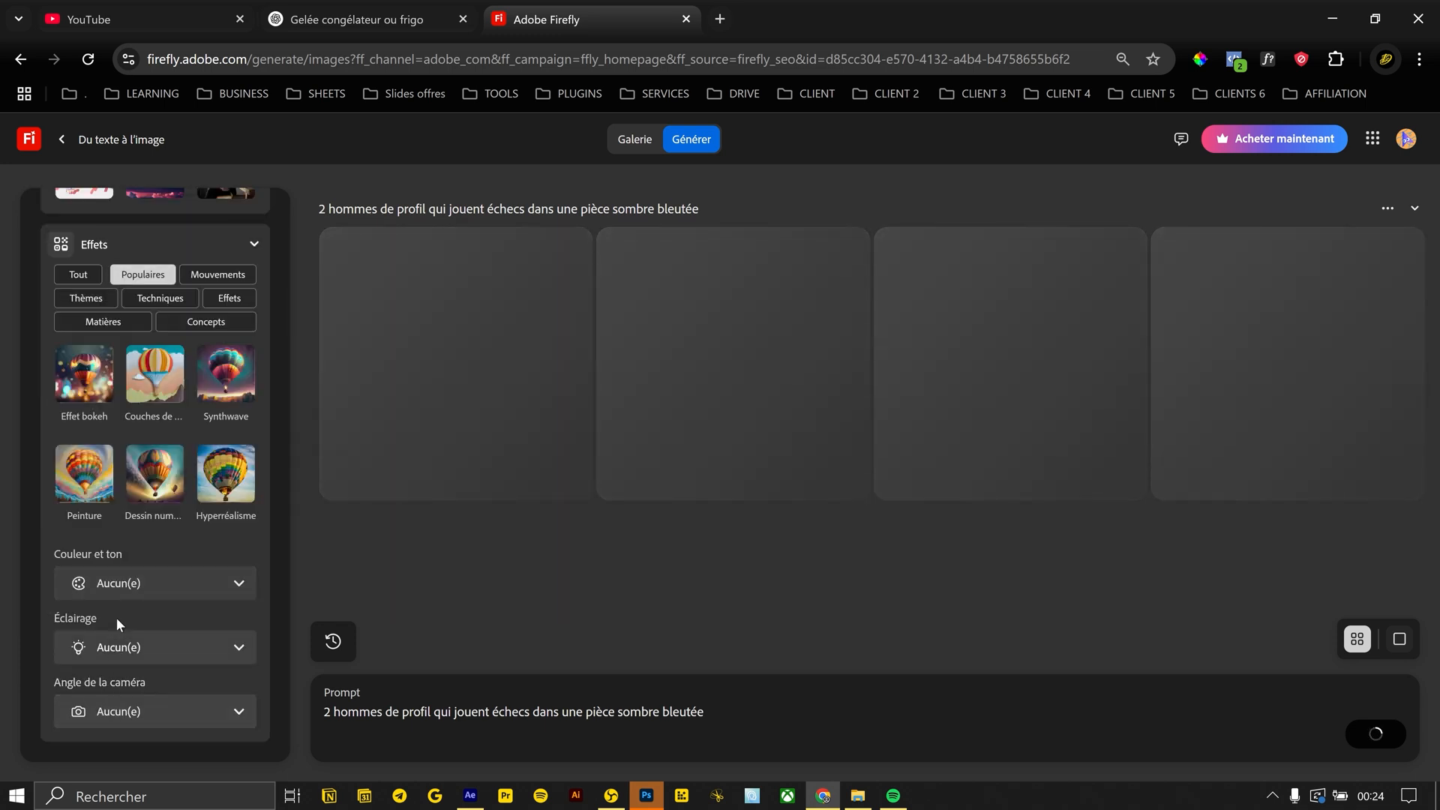
pyautogui.click(120, 647)
pyautogui.click(143, 261)
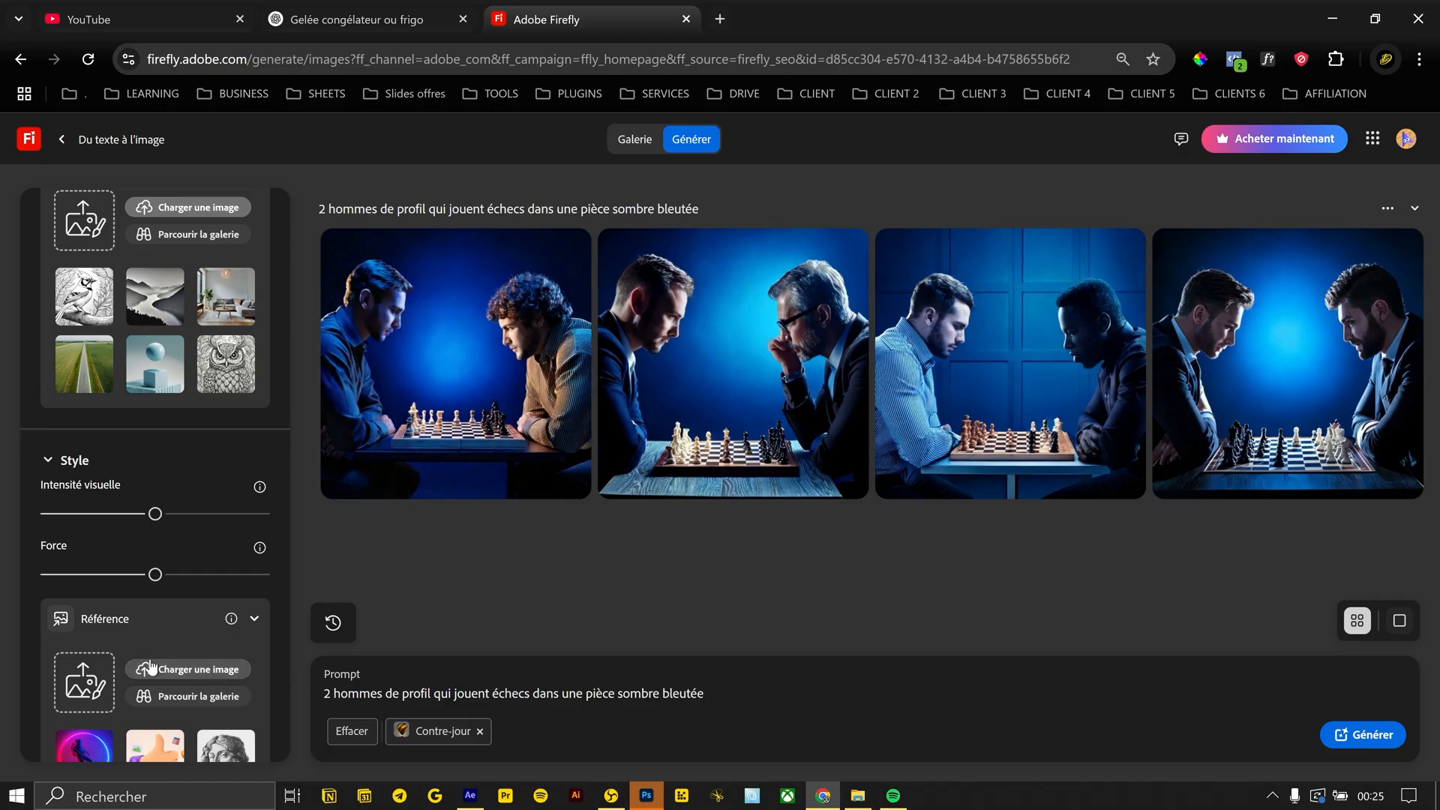
# Upload a composition reference image, accept the image upload notice and regenerate the chess images
pyautogui.scroll(4, 158, 525)
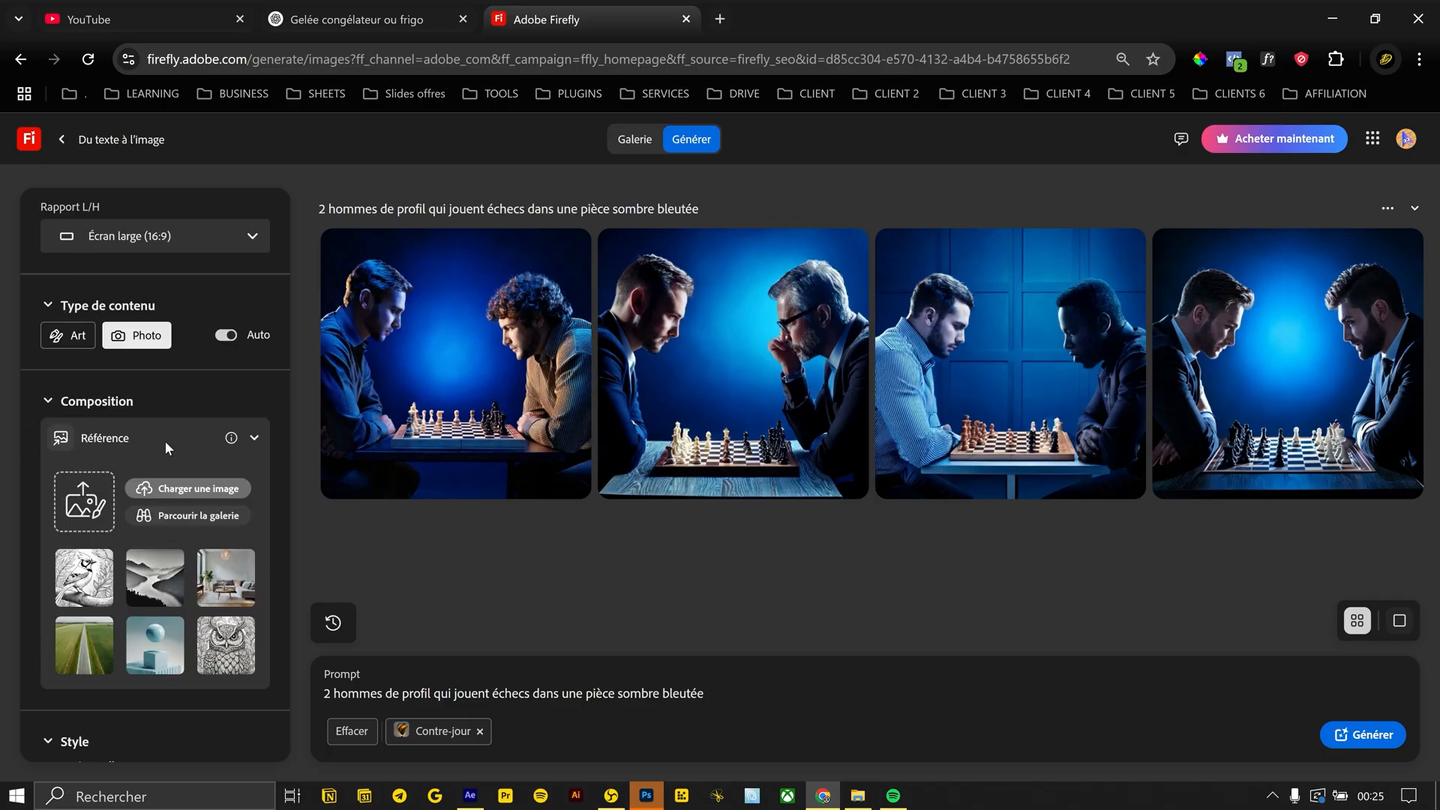
pyautogui.click(162, 496)
pyautogui.doubleClick(291, 146)
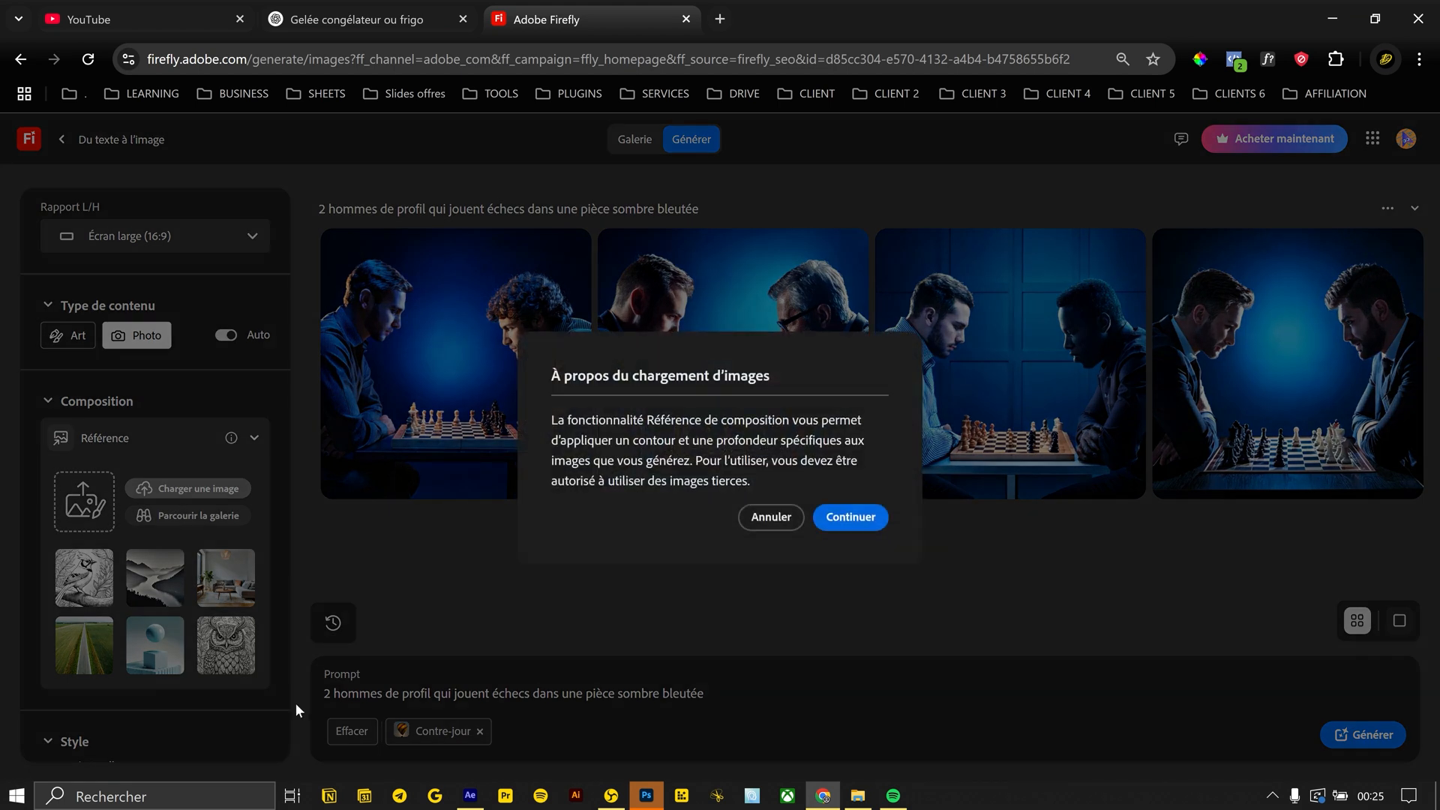
pyautogui.click(828, 519)
pyautogui.click(1361, 734)
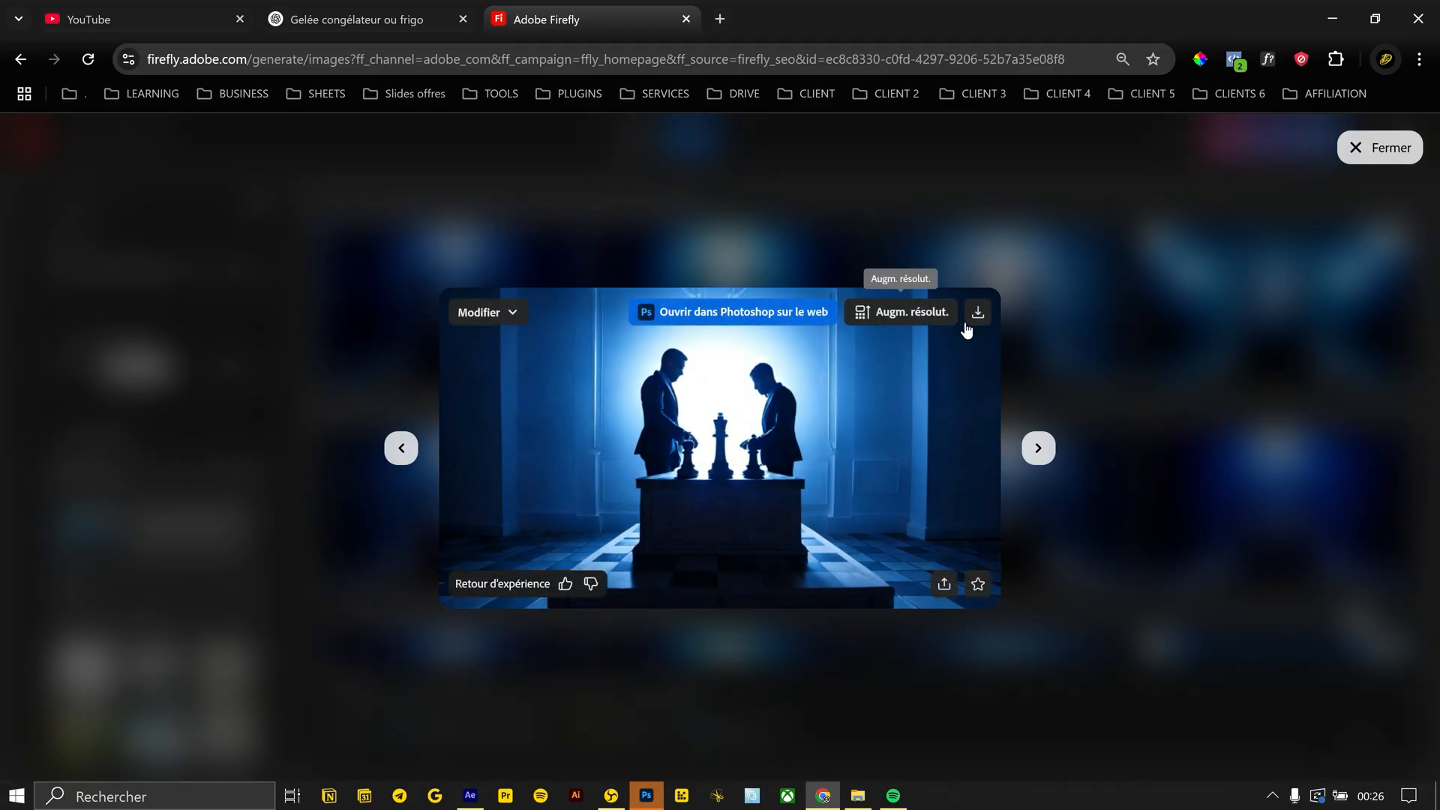
# Open Pixelcut's upscale editor in a new browser tab and load the Firefly chess image from its folder
pyautogui.hotkey('alt', 'Tab')
pyautogui.click(306, 442)
pyautogui.click(752, 60)
pyautogui.doubleClick(666, 154)
pyautogui.doubleClick(382, 142)
pyautogui.hotkey('alt', 'Tab')
pyautogui.hotkey('ctrl', 't')
pyautogui.write('pi')
pyautogui.press('Return')
pyautogui.hotkey('ctrl', 'shift', 'Tab')
pyautogui.hotkey('ctrl', 'w')
pyautogui.hotkey('alt', 'Tab')
pyautogui.moveTo(459, 147); pyautogui.dragTo(720, 607)
# Capture the upscaled chess image with Outil Capture d'écran and place it in the IMAN GADZHI 2025 PROJECT Photoshop document
pyautogui.hotkey('alt', 'Tab')
pyautogui.press('super')
pyautogui.write('outil')
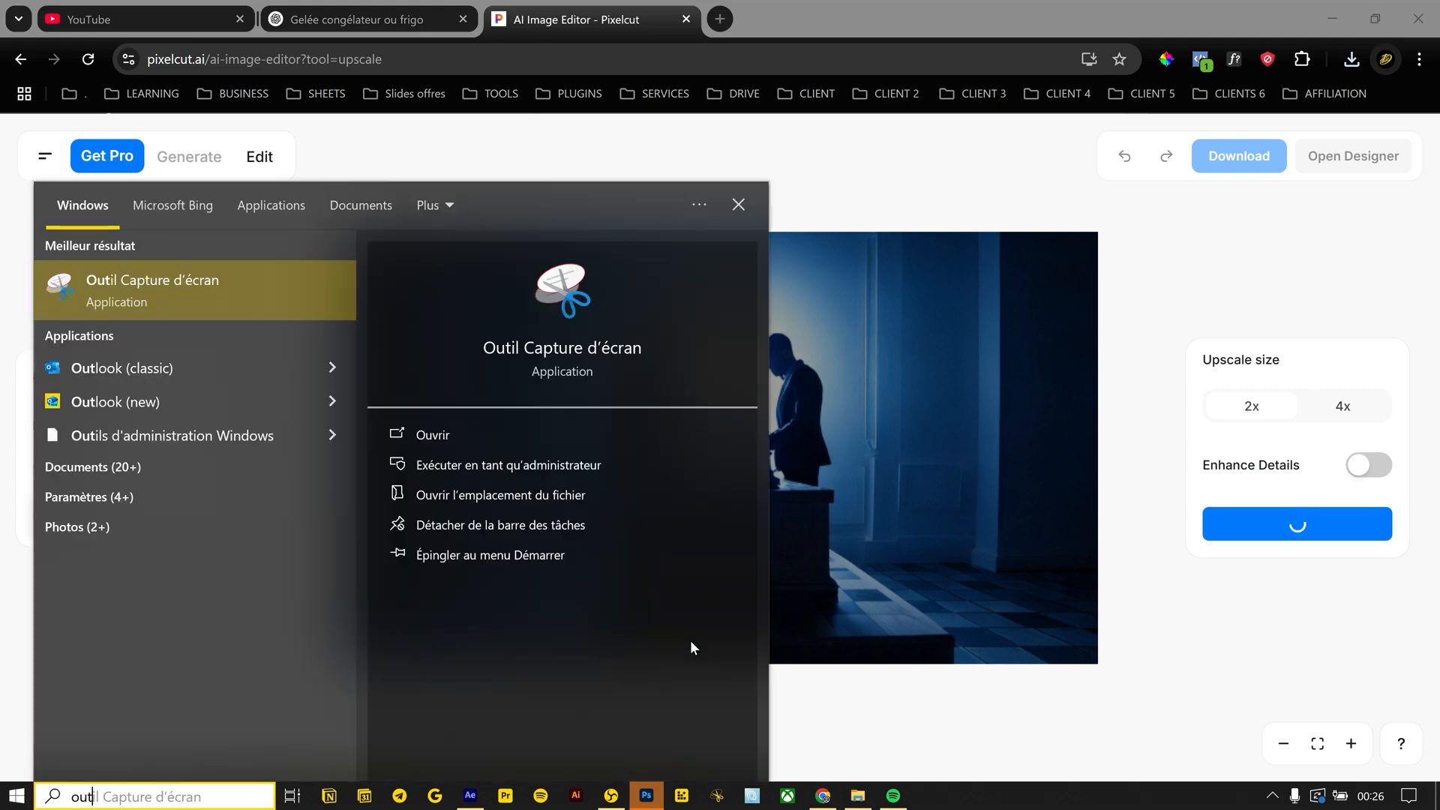
pyautogui.press('Return')
pyautogui.hotkey('ctrl', 'n')
pyautogui.moveTo(329, 223); pyautogui.dragTo(1119, 675)
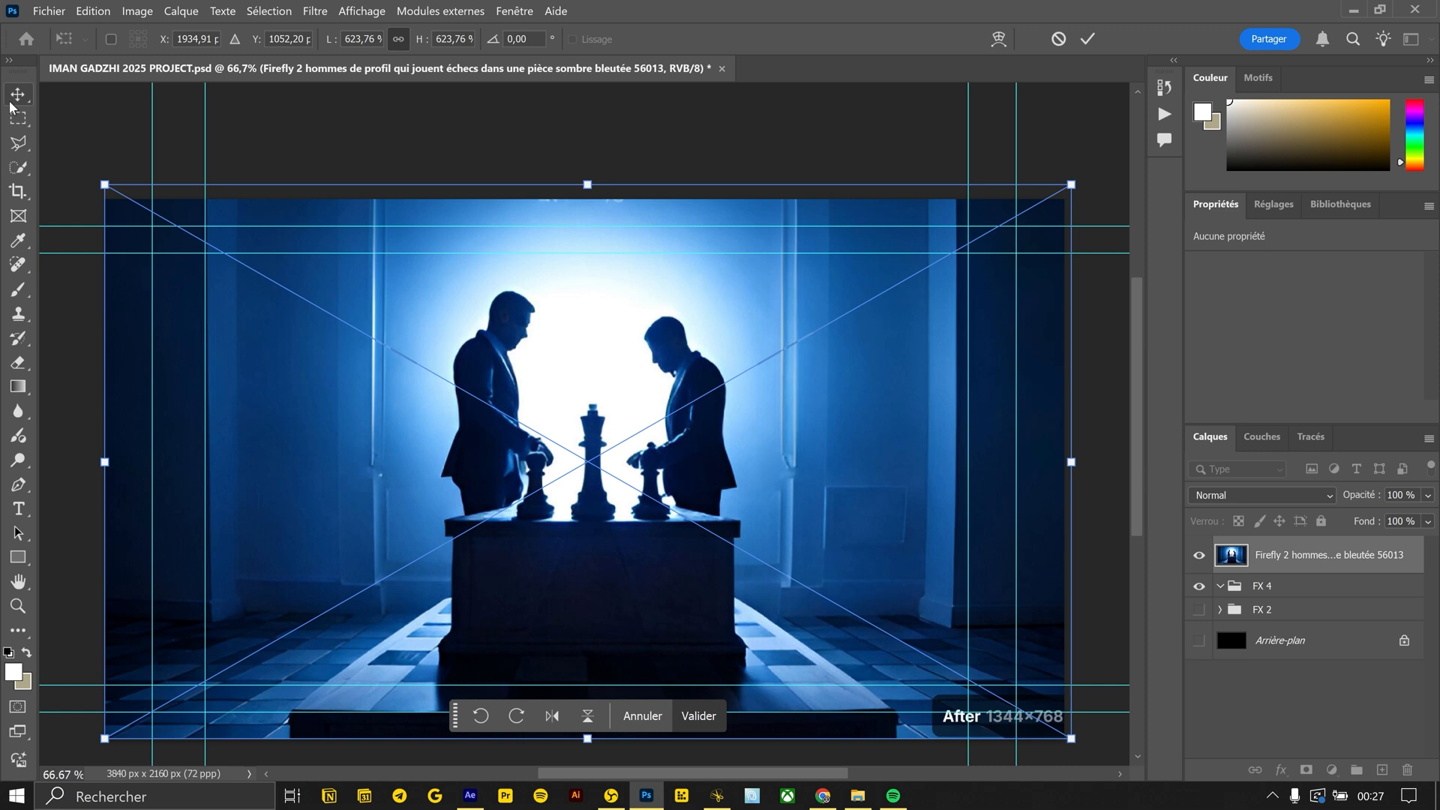
pyautogui.press('Return')
# Remove the "After 1344×768" label with Remplissage génératif, and convert the fill and image layers into one smart object
pyautogui.click(18, 167)
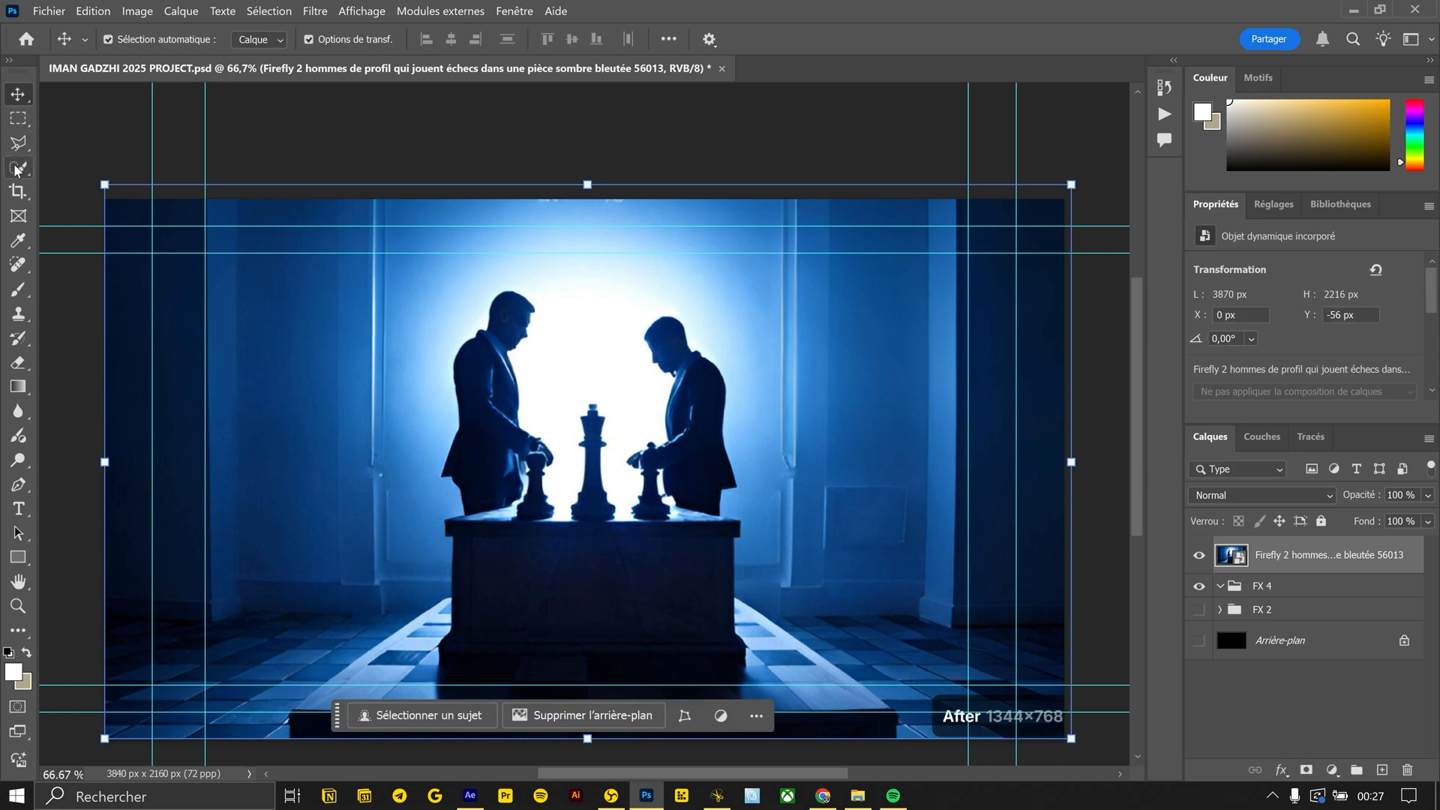
pyautogui.moveTo(1077, 716); pyautogui.dragTo(1084, 716)
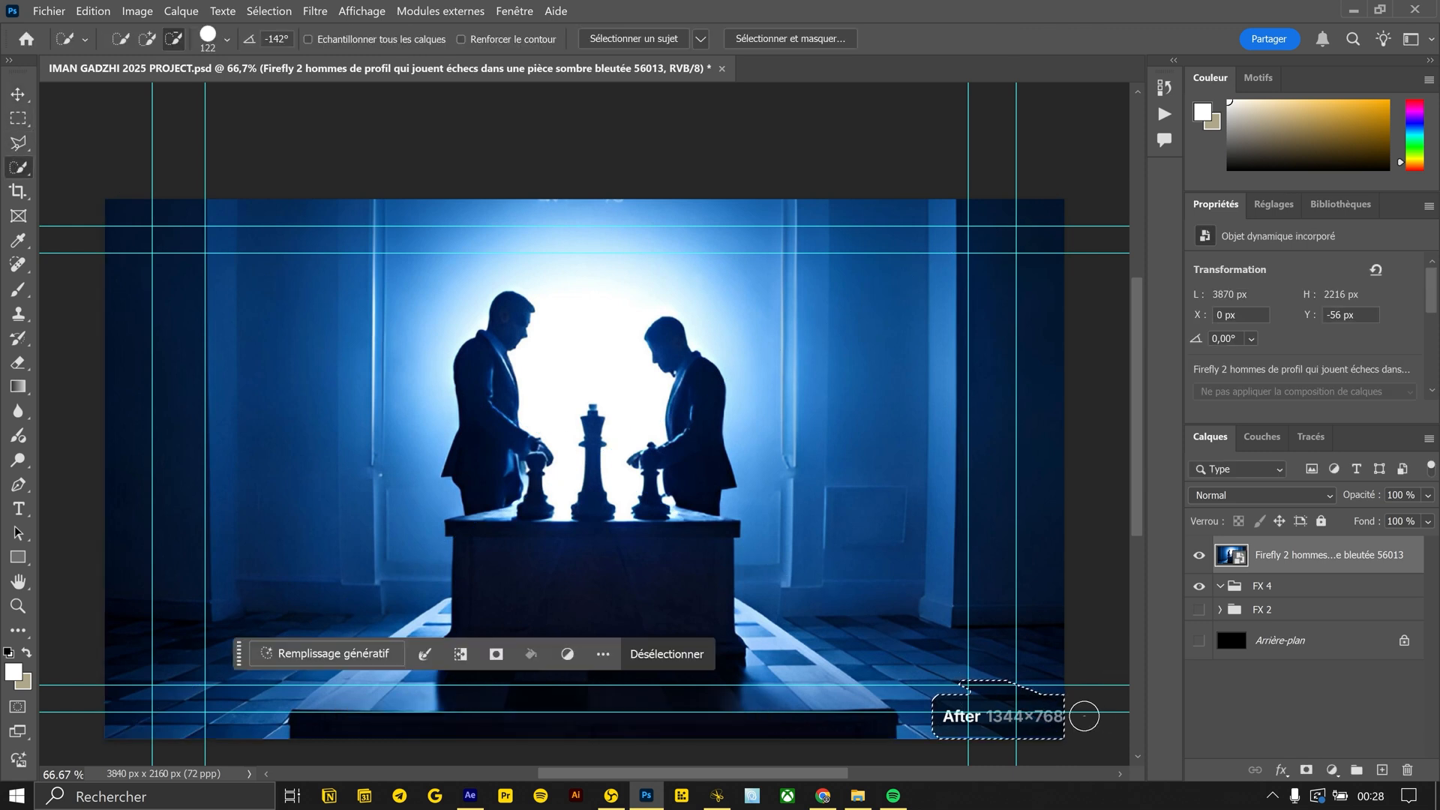
pyautogui.click(334, 653)
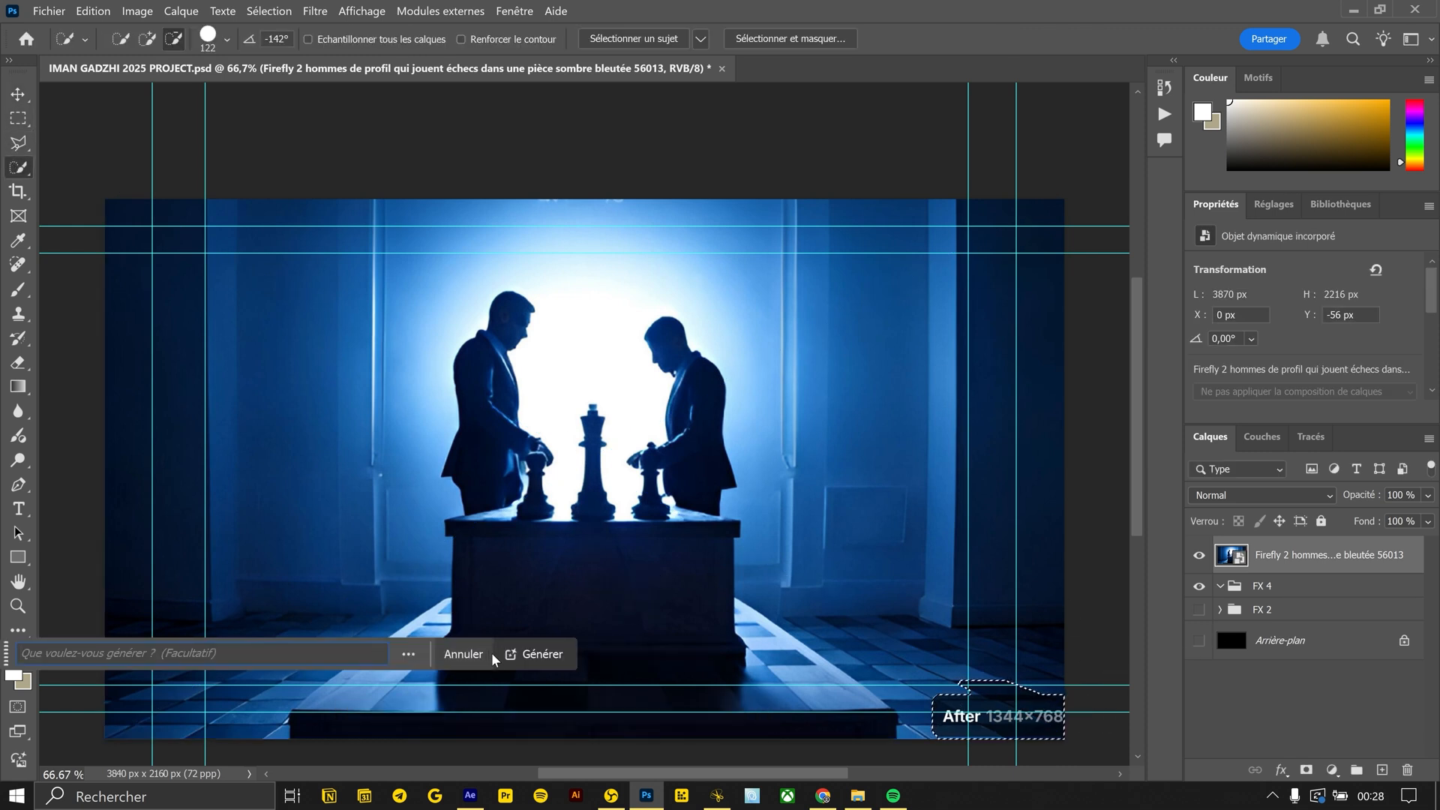
pyautogui.click(532, 654)
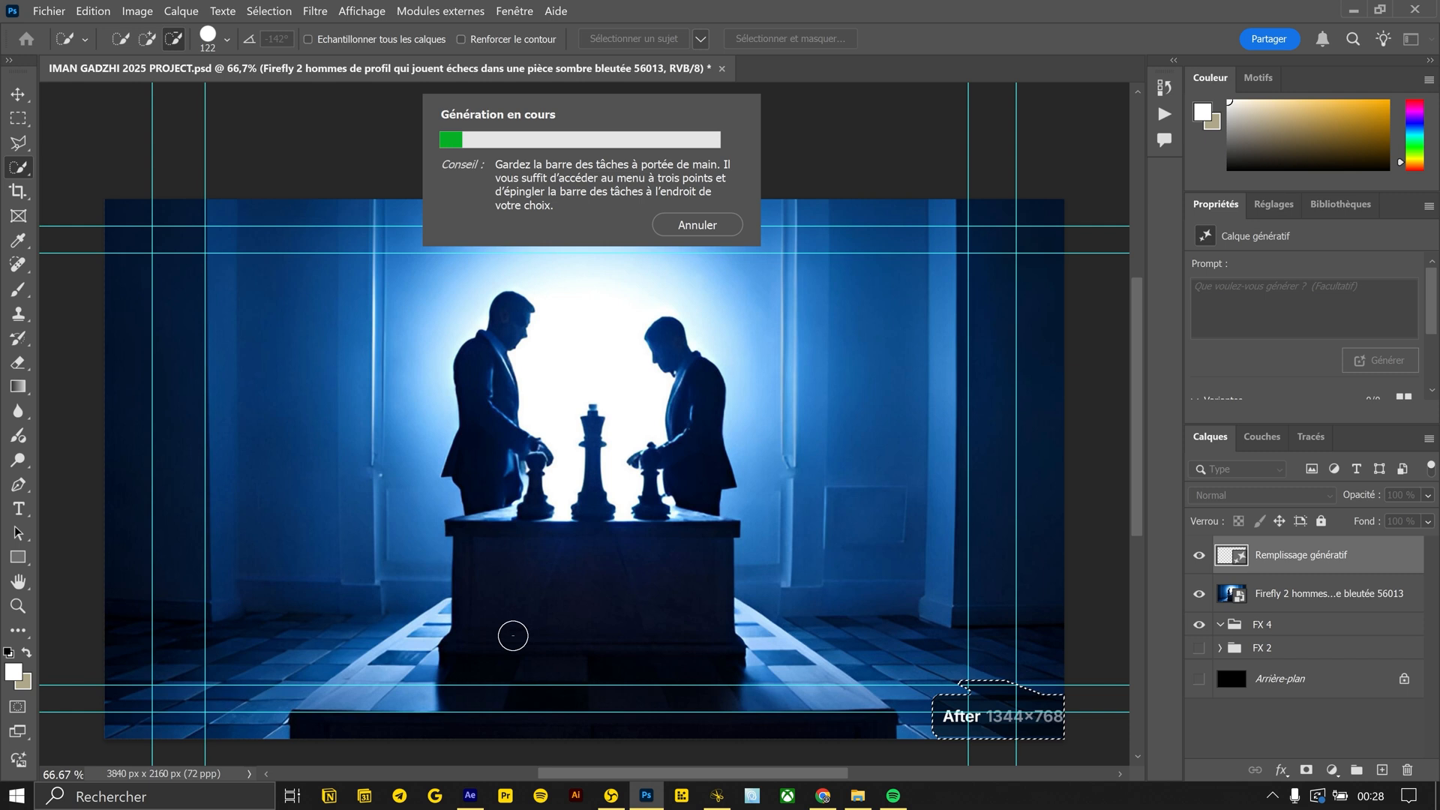
pyautogui.rightClick(1309, 556)
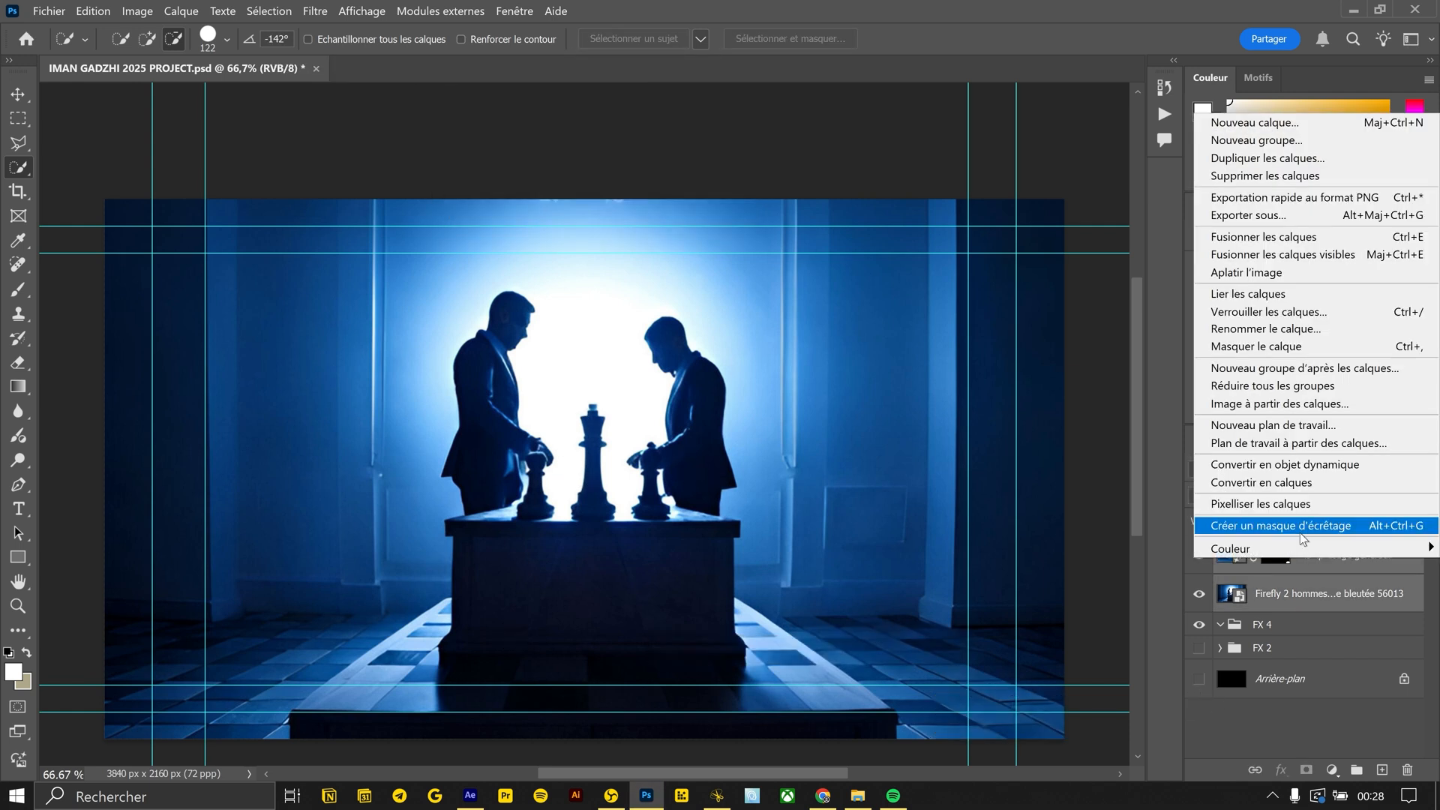
pyautogui.click(1275, 460)
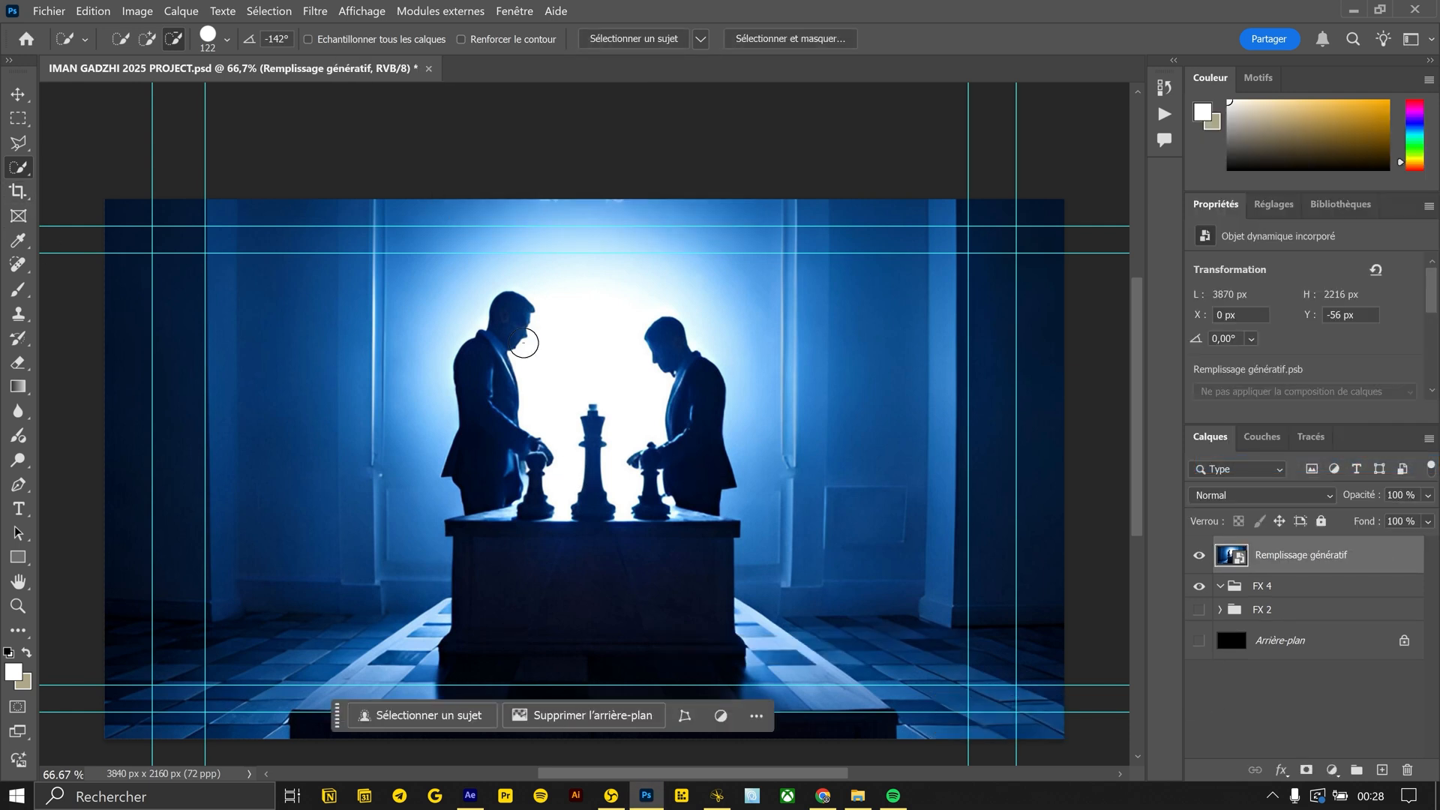
# Select the man on the left of the chess table and copy him to a new layer named SUJET 1
pyautogui.keyDown('alt'); pyautogui.scroll(4, 523, 342); pyautogui.keyUp('alt')
pyautogui.click(482, 345)
pyautogui.hotkey('ctrl', 'j')
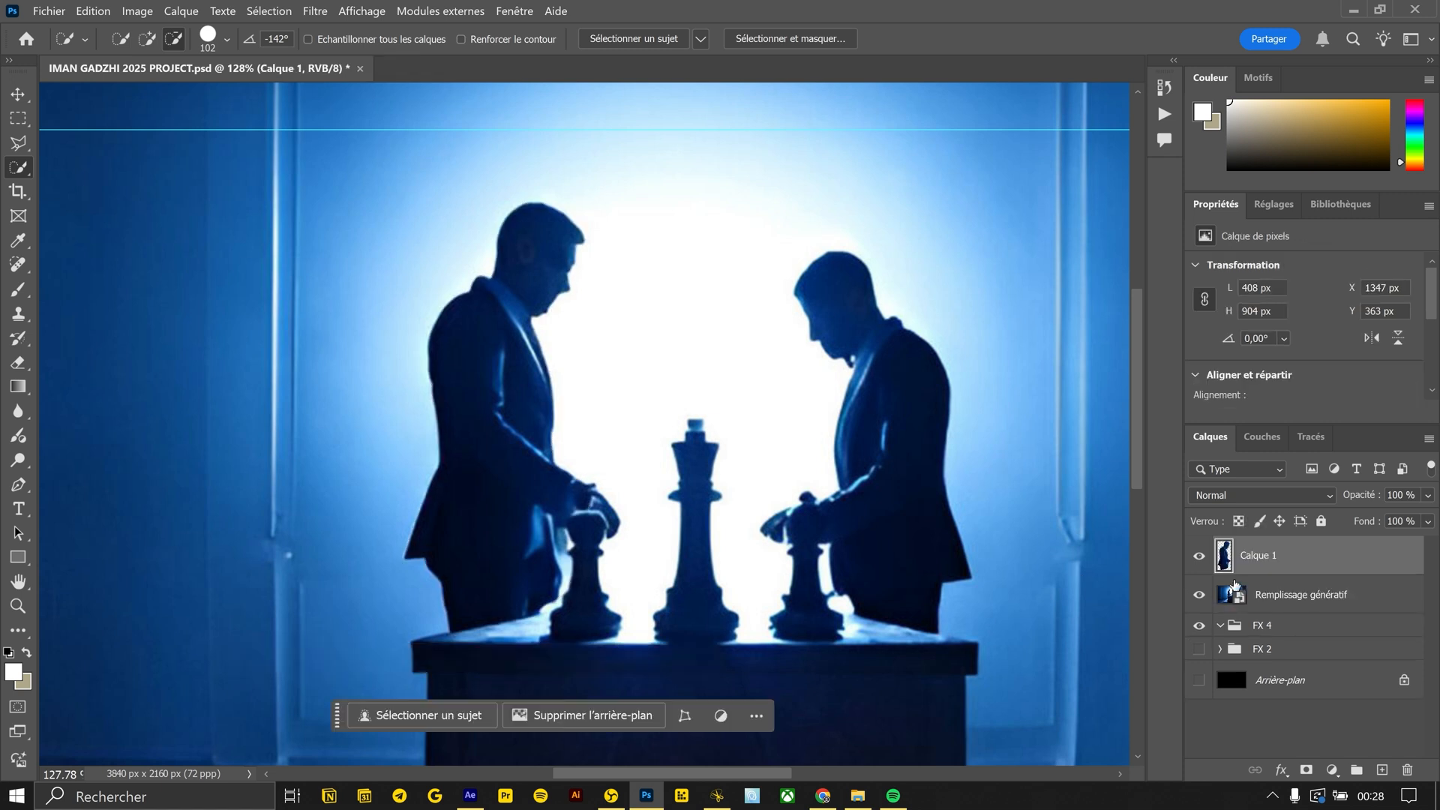
# Select the man on the right in the Remplissage génératif layer and copy him to a new layer named SUJET 2
pyautogui.click(1288, 596)
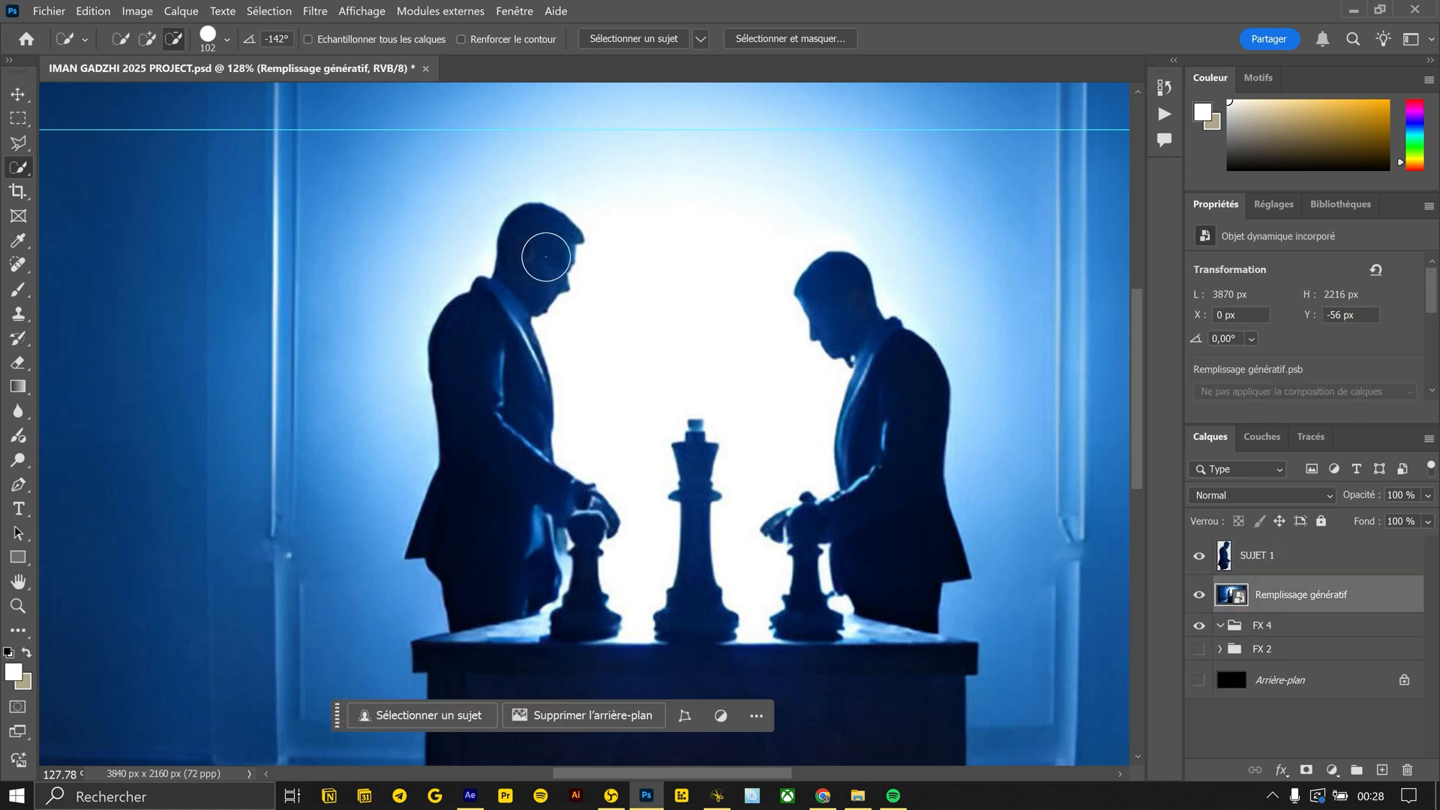
pyautogui.click(840, 308)
pyautogui.hotkey('ctrl', 'j')
pyautogui.doubleClick(1263, 595)
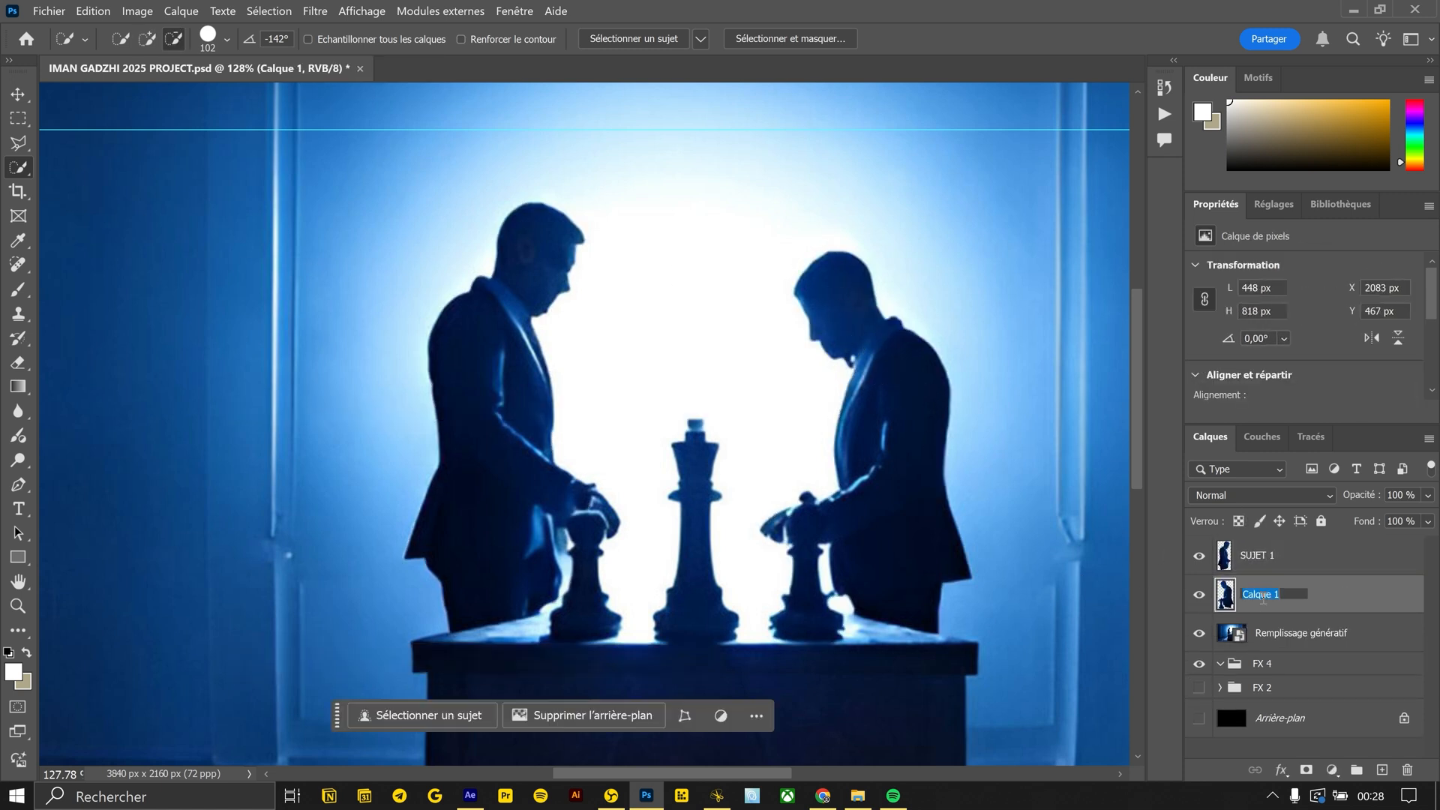
# Hide both SUJET layers, select both men on the Remplissage génératif layer, expand the selection and replace them with a promptless generative fill
pyautogui.click(1250, 616)
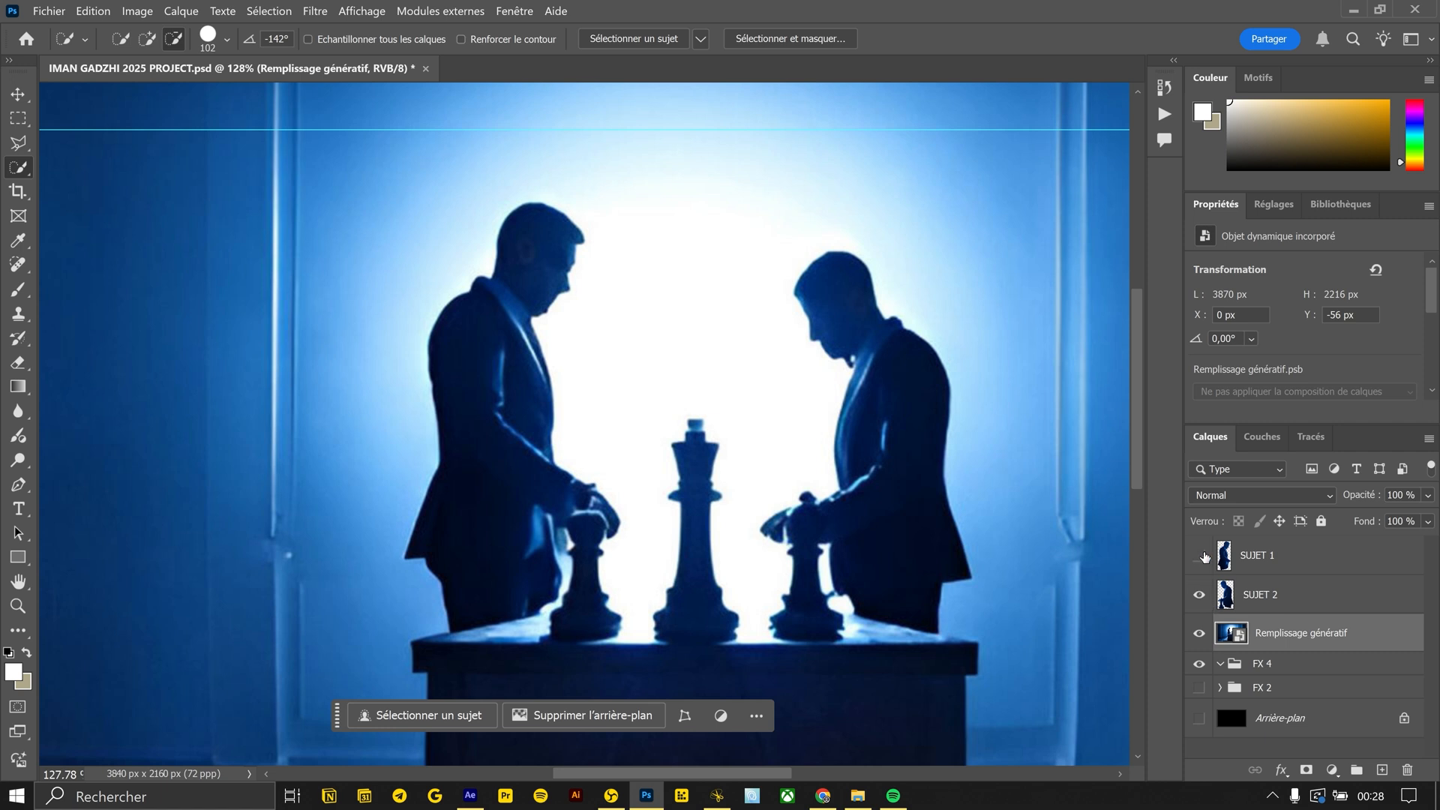
pyautogui.moveTo(509, 311)
pyautogui.mouseDown()
pyautogui.moveTo(485, 344)
pyautogui.moveTo(492, 517)
pyautogui.mouseUp()
pyautogui.moveTo(842, 305)
pyautogui.mouseDown()
pyautogui.moveTo(882, 417)
pyautogui.moveTo(889, 510)
pyautogui.mouseUp()
pyautogui.click(268, 10)
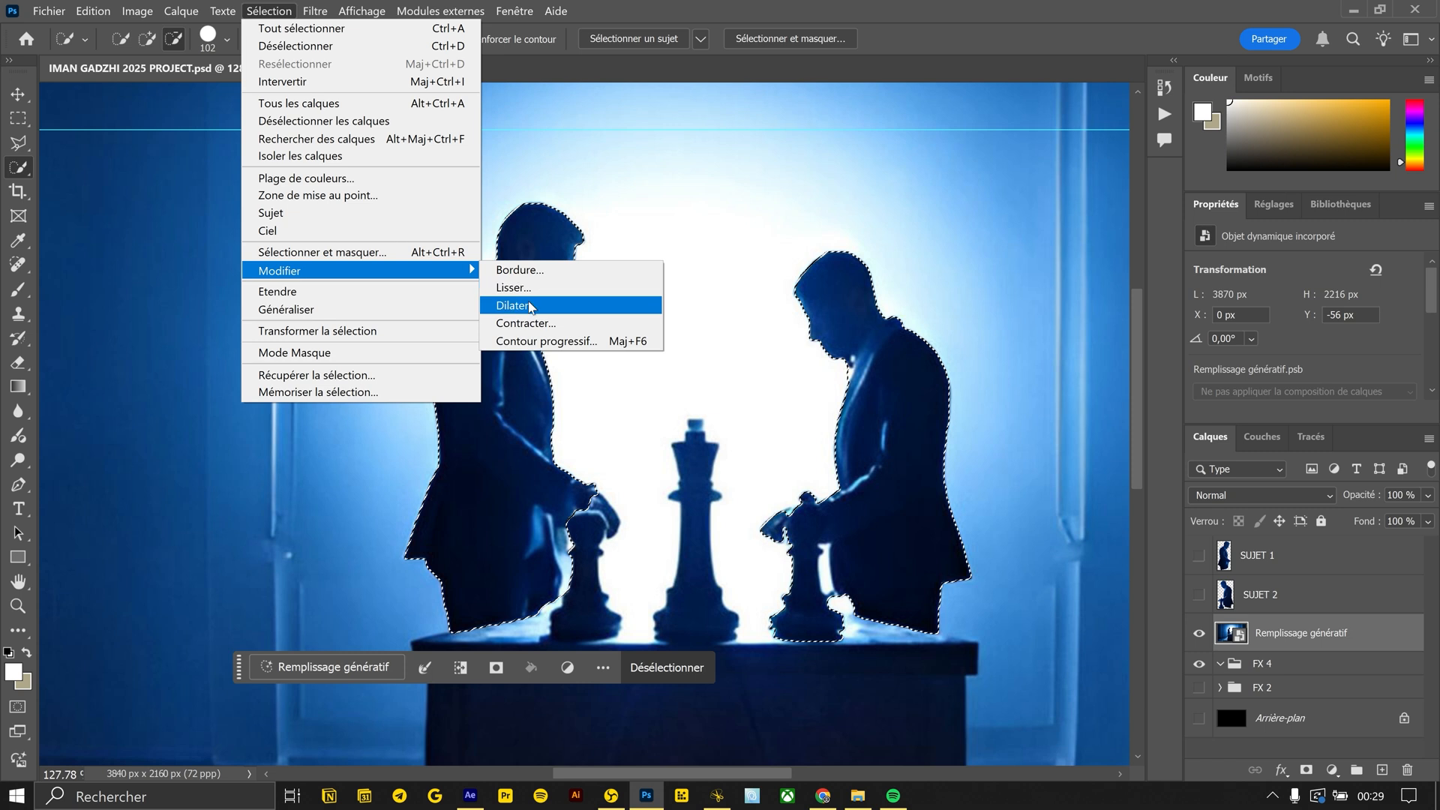
pyautogui.click(530, 306)
pyautogui.press('Return')
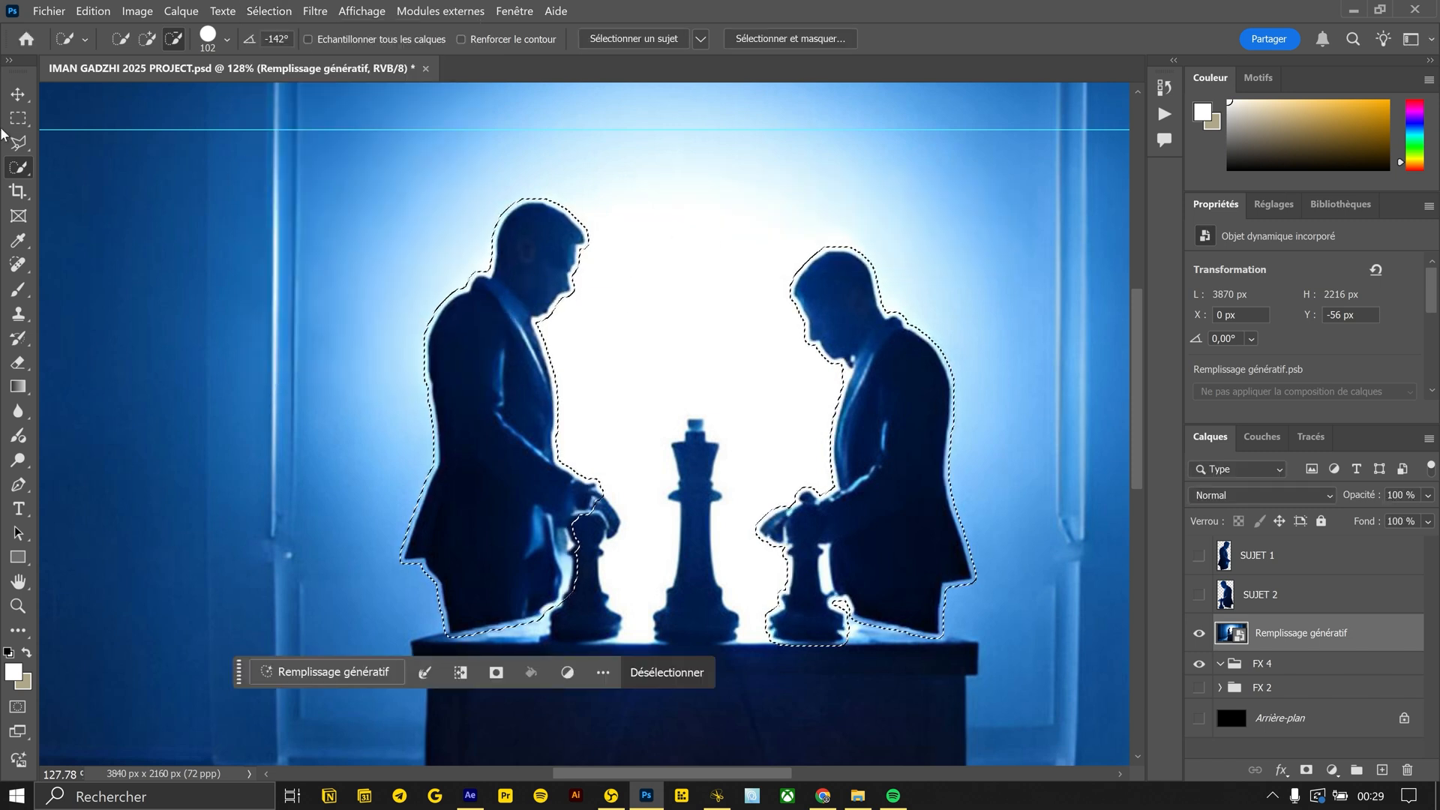
pyautogui.click(300, 672)
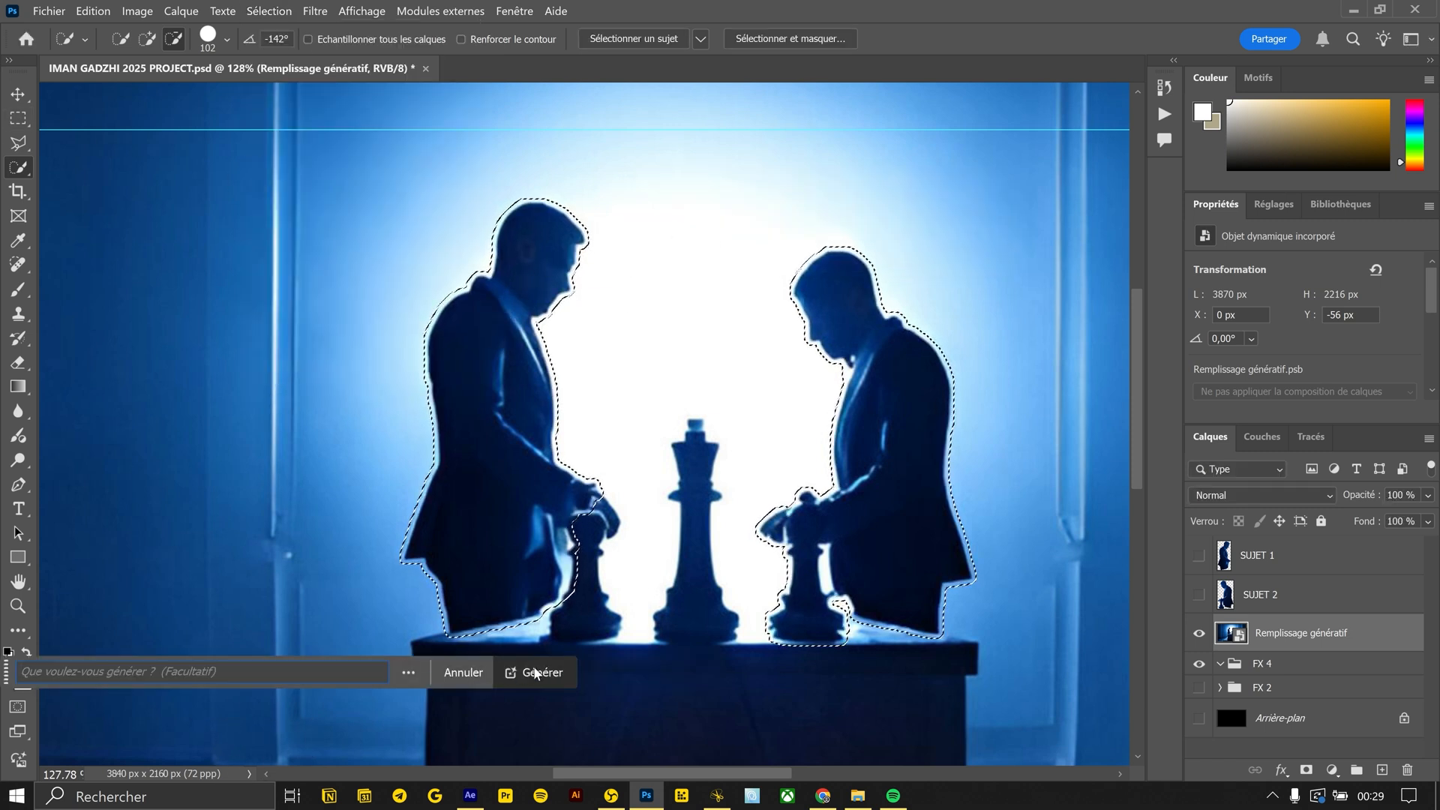
pyautogui.click(535, 669)
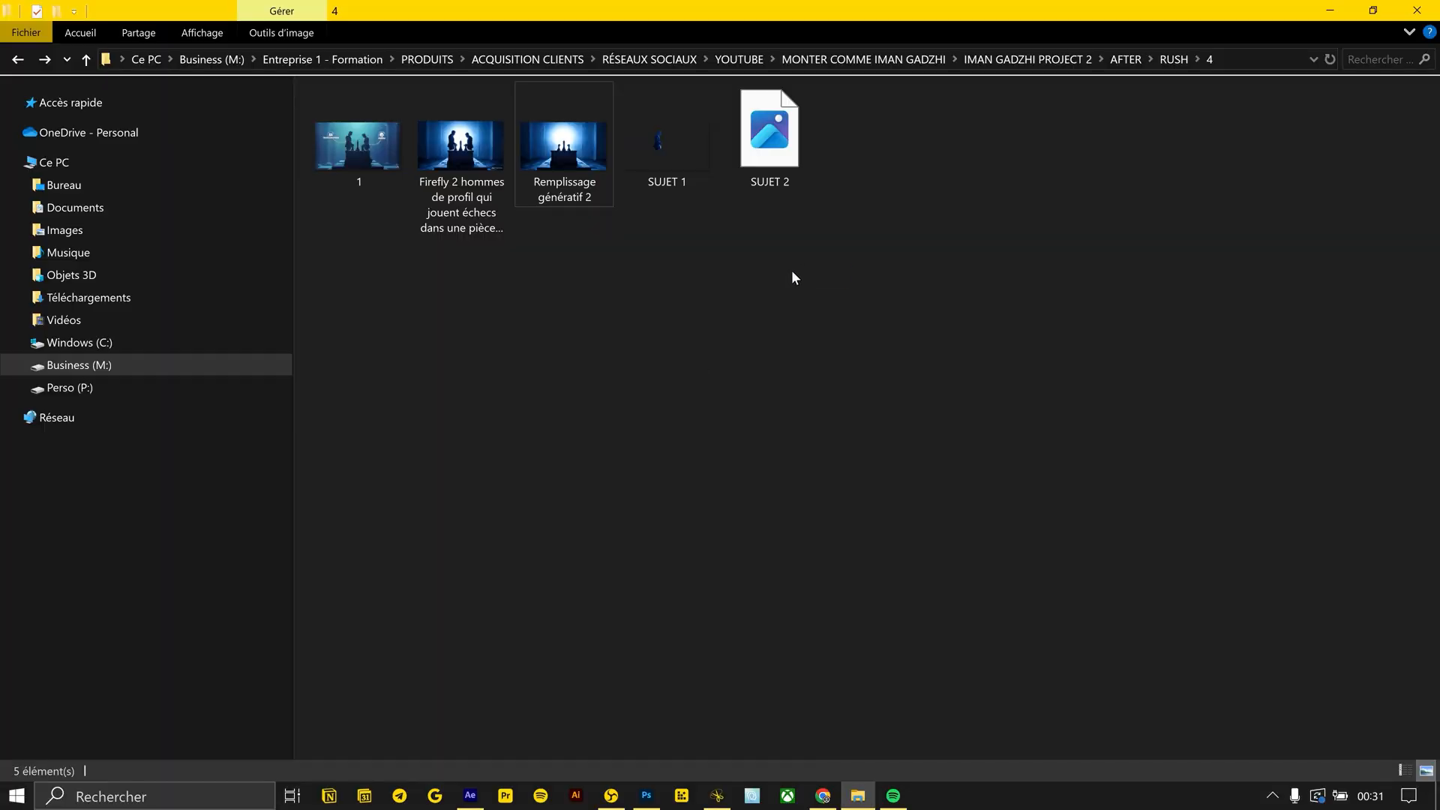
# In After Effects, make the three chess scene images 3D layers and move SUJET 1 and SUJET 2 above the background
pyautogui.hotkey('alt', 'Tab')
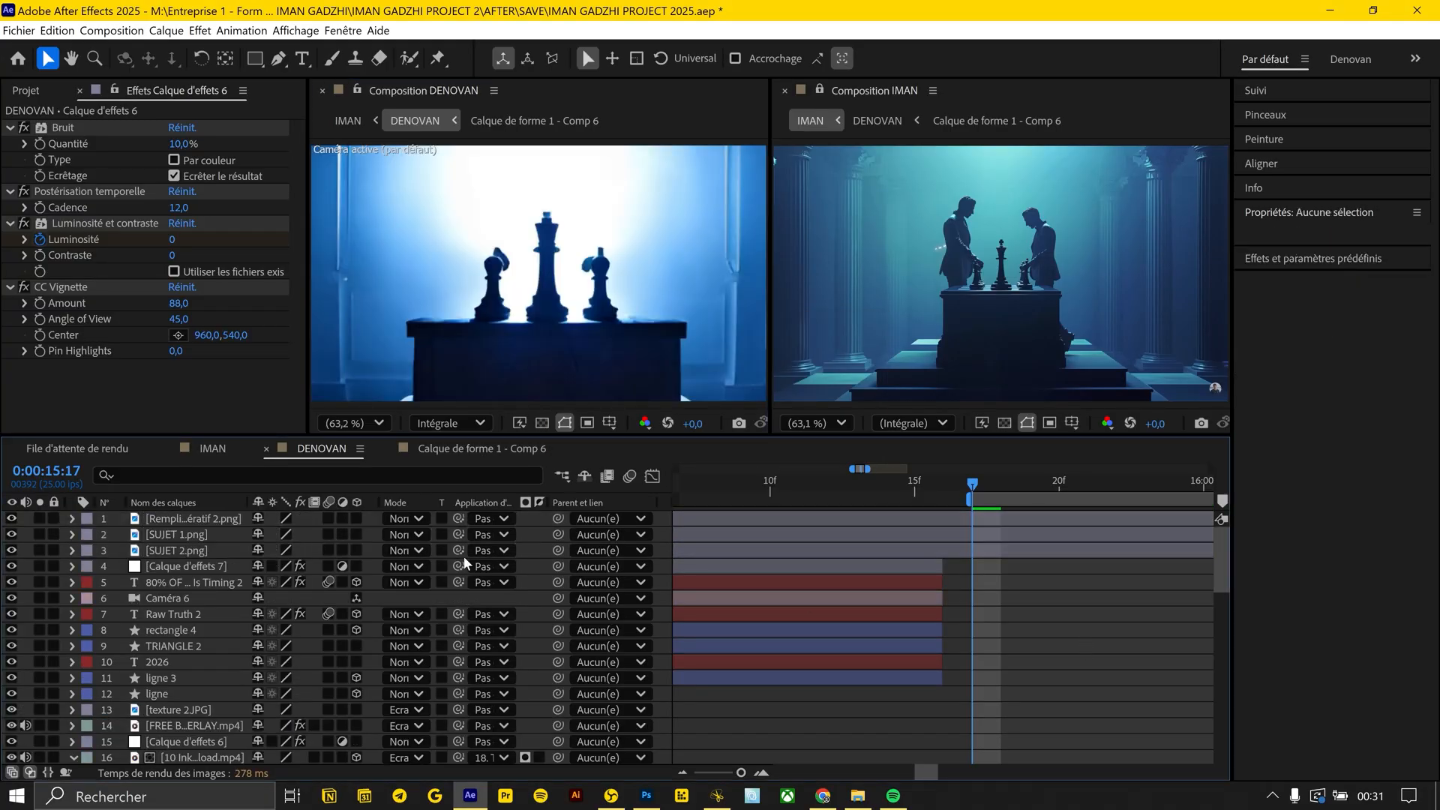
pyautogui.moveTo(360, 546); pyautogui.dragTo(356, 523)
pyautogui.click(198, 534)
pyautogui.keyDown('shift'); pyautogui.click(198, 548); pyautogui.keyUp('shift')
pyautogui.moveTo(198, 548); pyautogui.dragTo(196, 518)
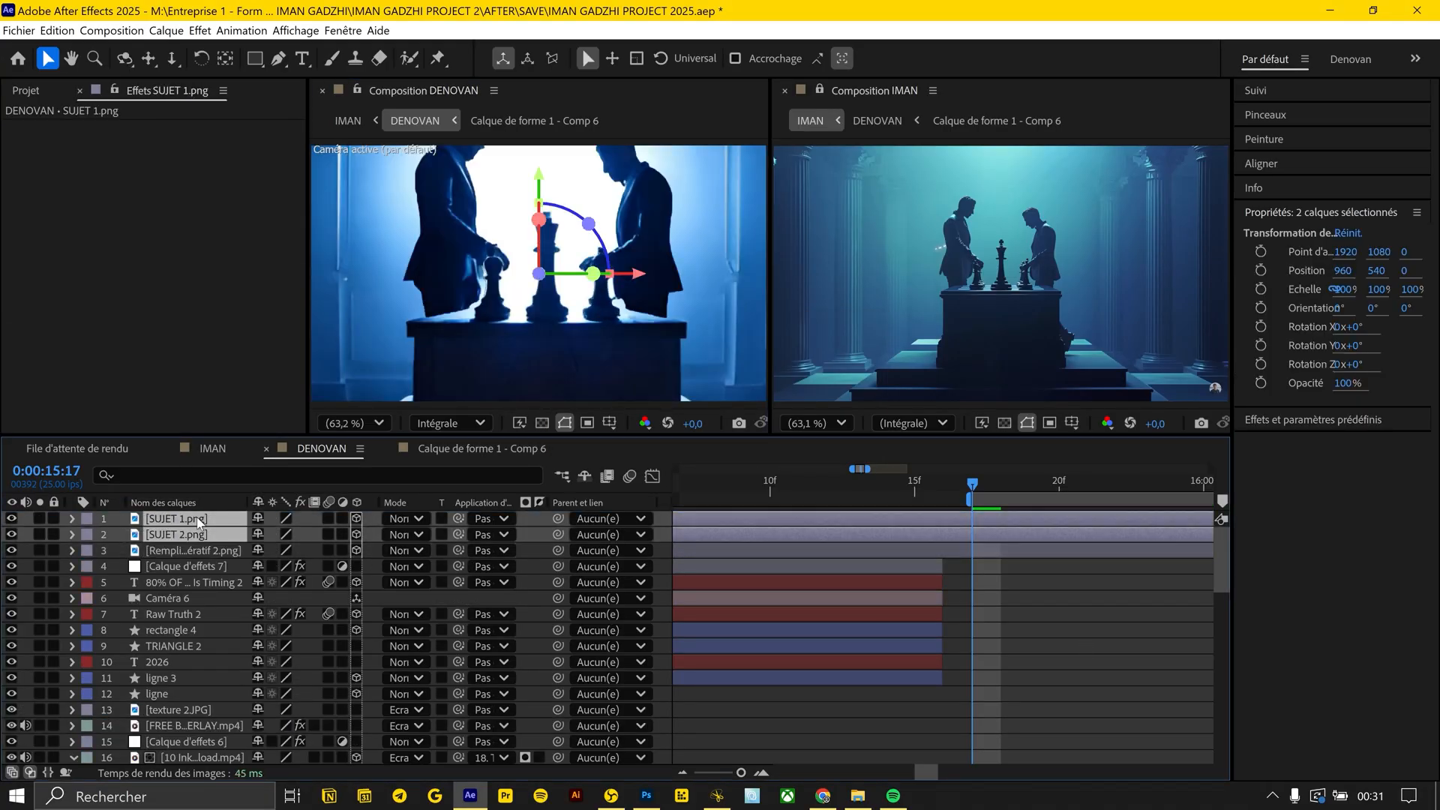
pyautogui.click(1092, 598)
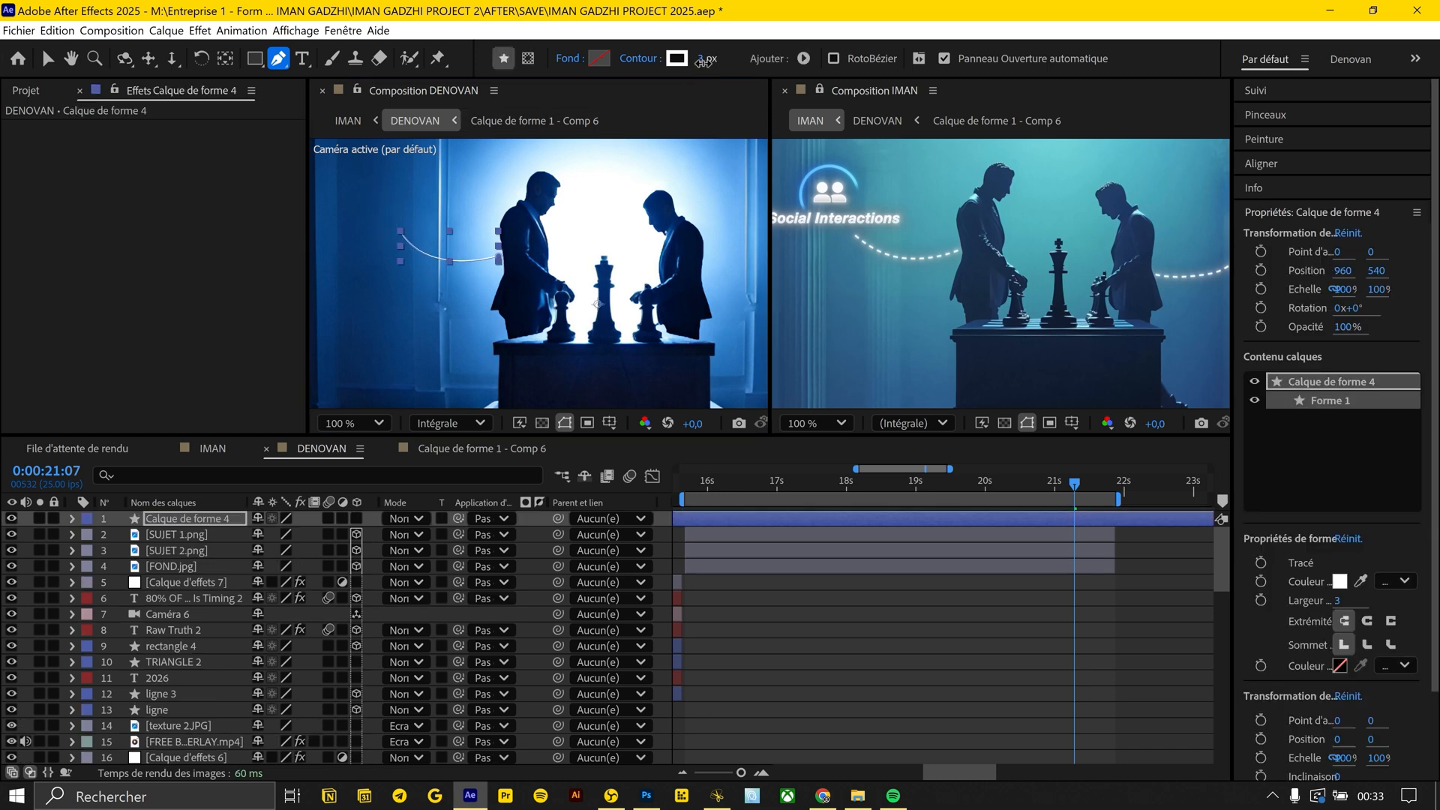
# Turn the curved line on Calque de forme 4 into a dashed stroke with a dash length of 11
pyautogui.click(72, 518)
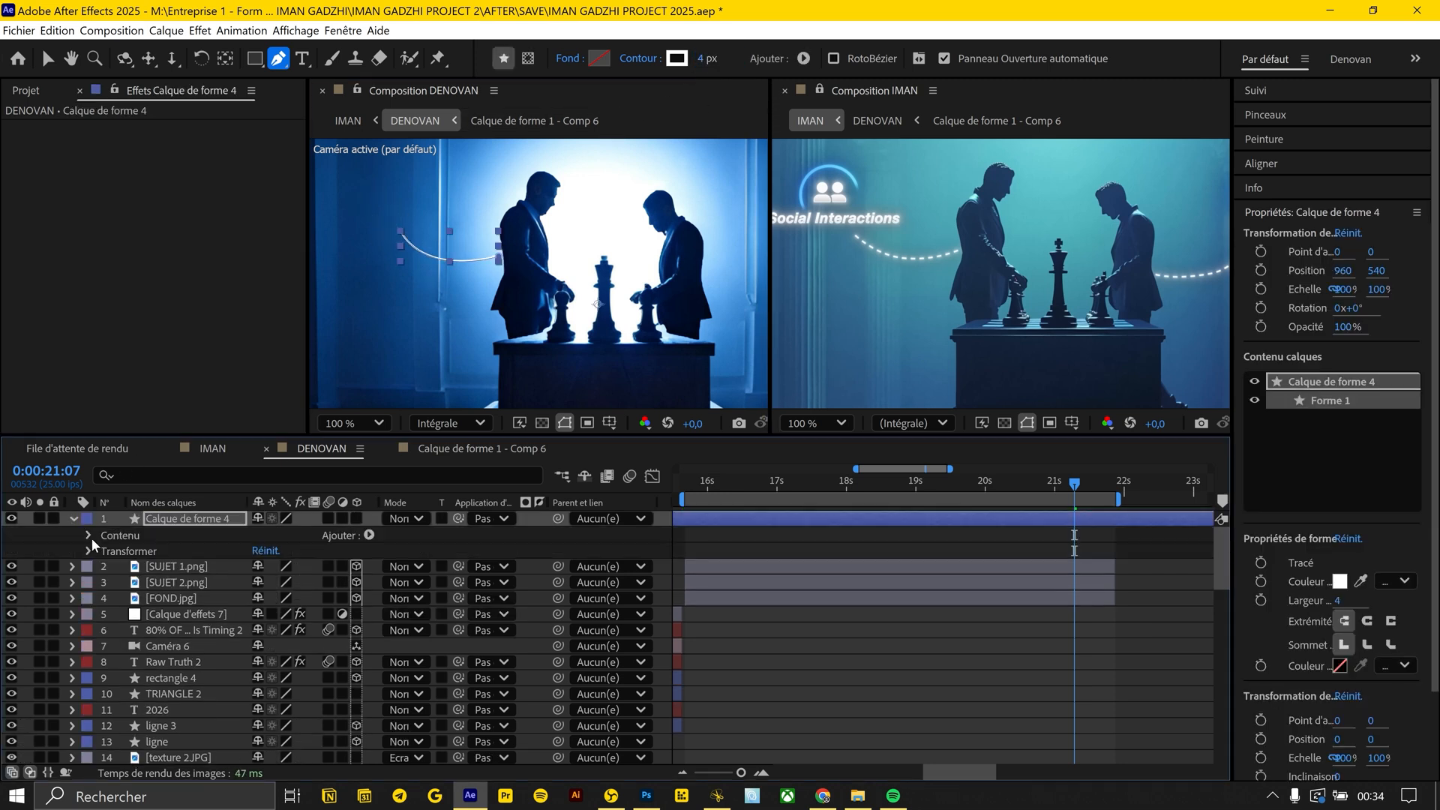
pyautogui.click(90, 535)
pyautogui.click(106, 550)
pyautogui.click(121, 583)
pyautogui.click(258, 709)
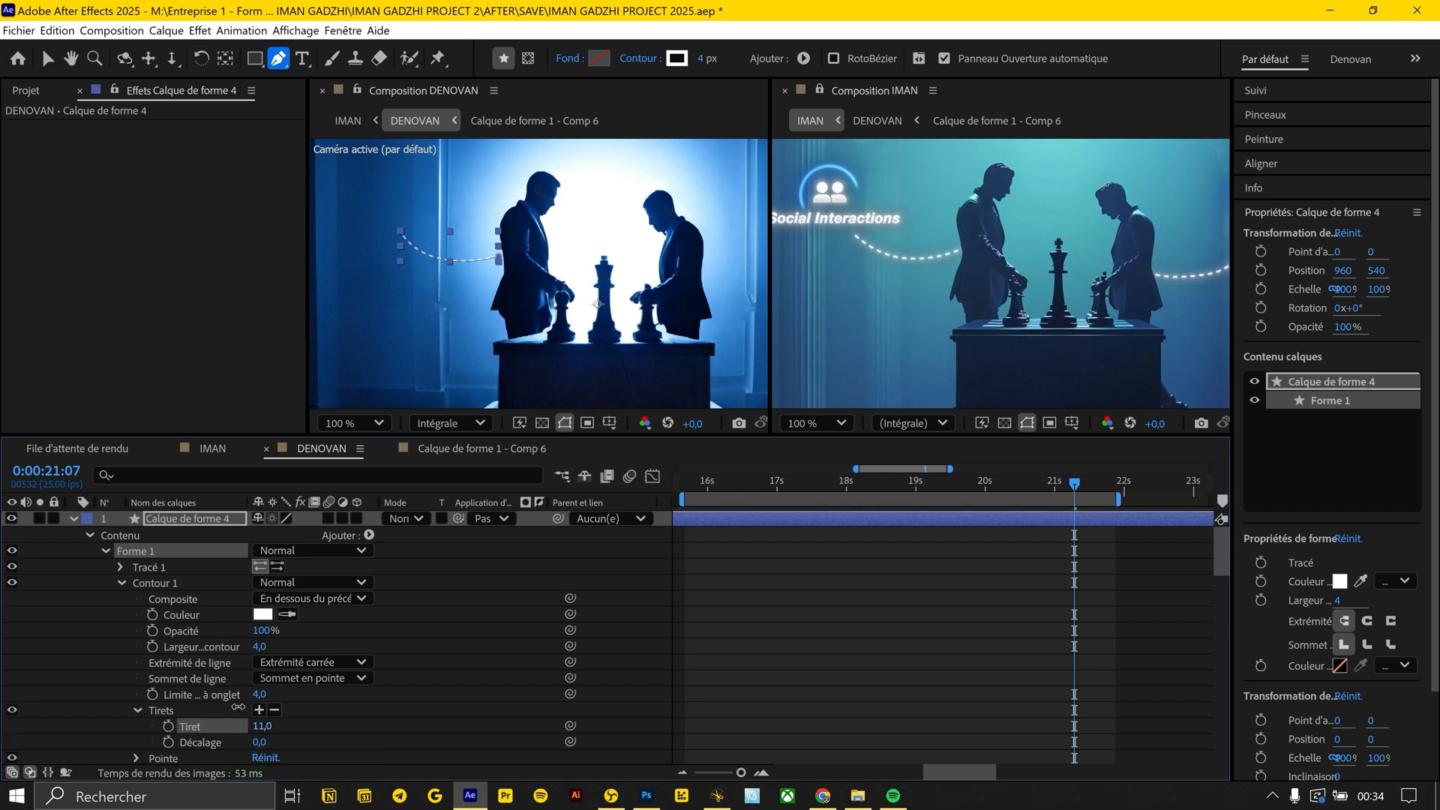
pyautogui.press('F2')
# Draw a matching dashed curve on a new shape layer beside the man on the right
pyautogui.click(569, 275)
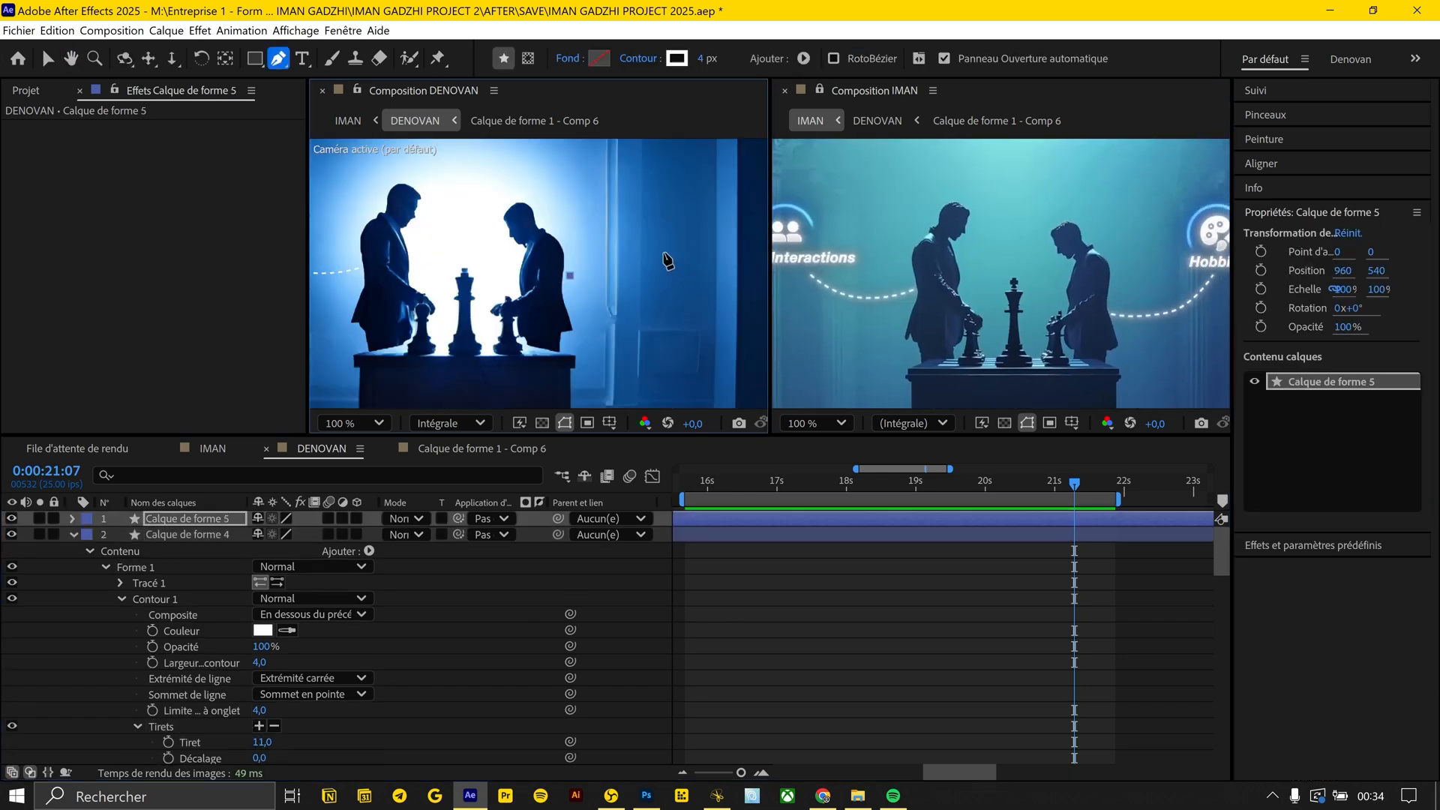
pyautogui.moveTo(664, 247); pyautogui.dragTo(684, 212)
pyautogui.click(71, 519)
pyautogui.click(758, 568)
# Make the two dashed curve layers 3D and add a new camera to the DENOVAN composition
pyautogui.press('r')
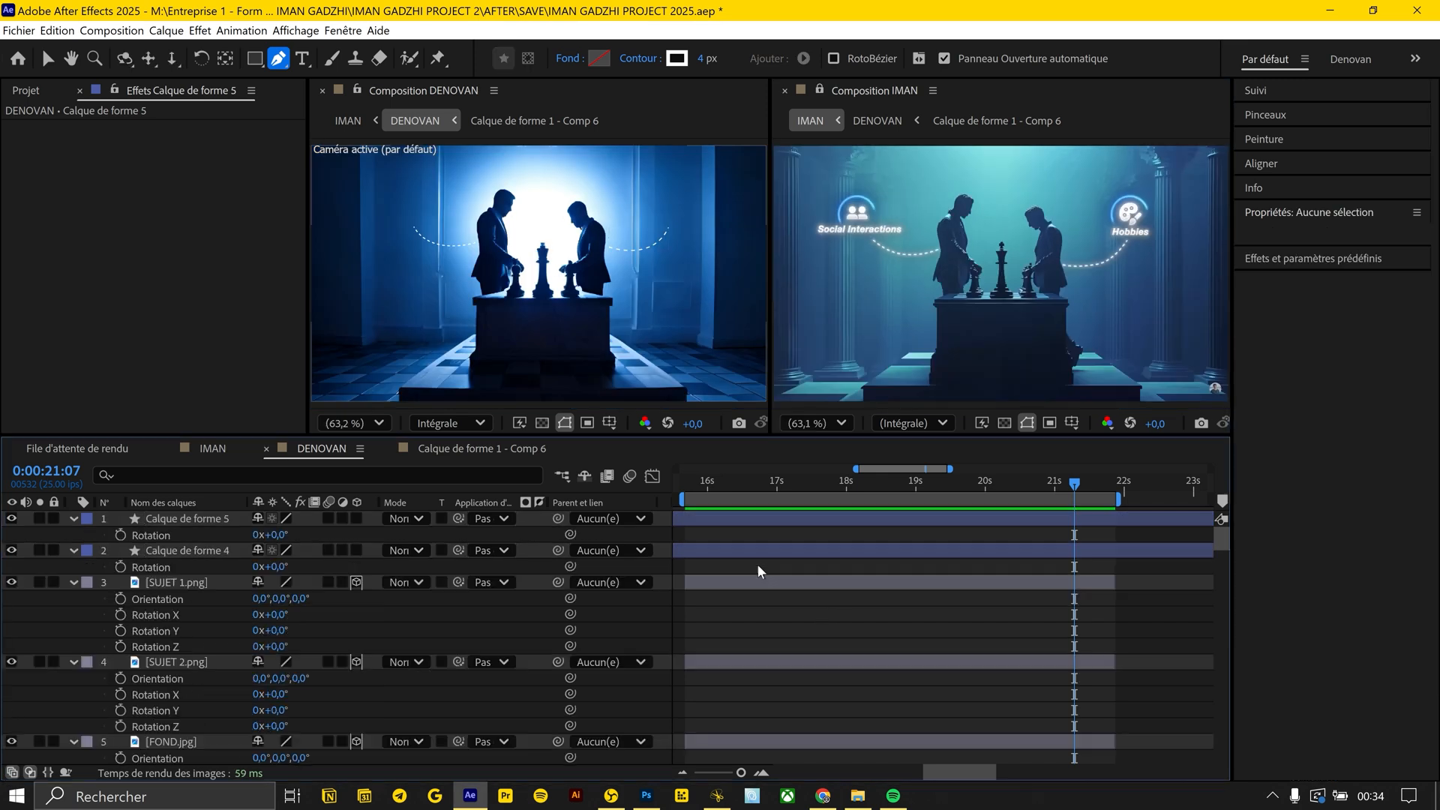
pyautogui.press('r')
pyautogui.hotkey('ctrl', 'alt', 'shift', 'c')
pyautogui.press('Return')
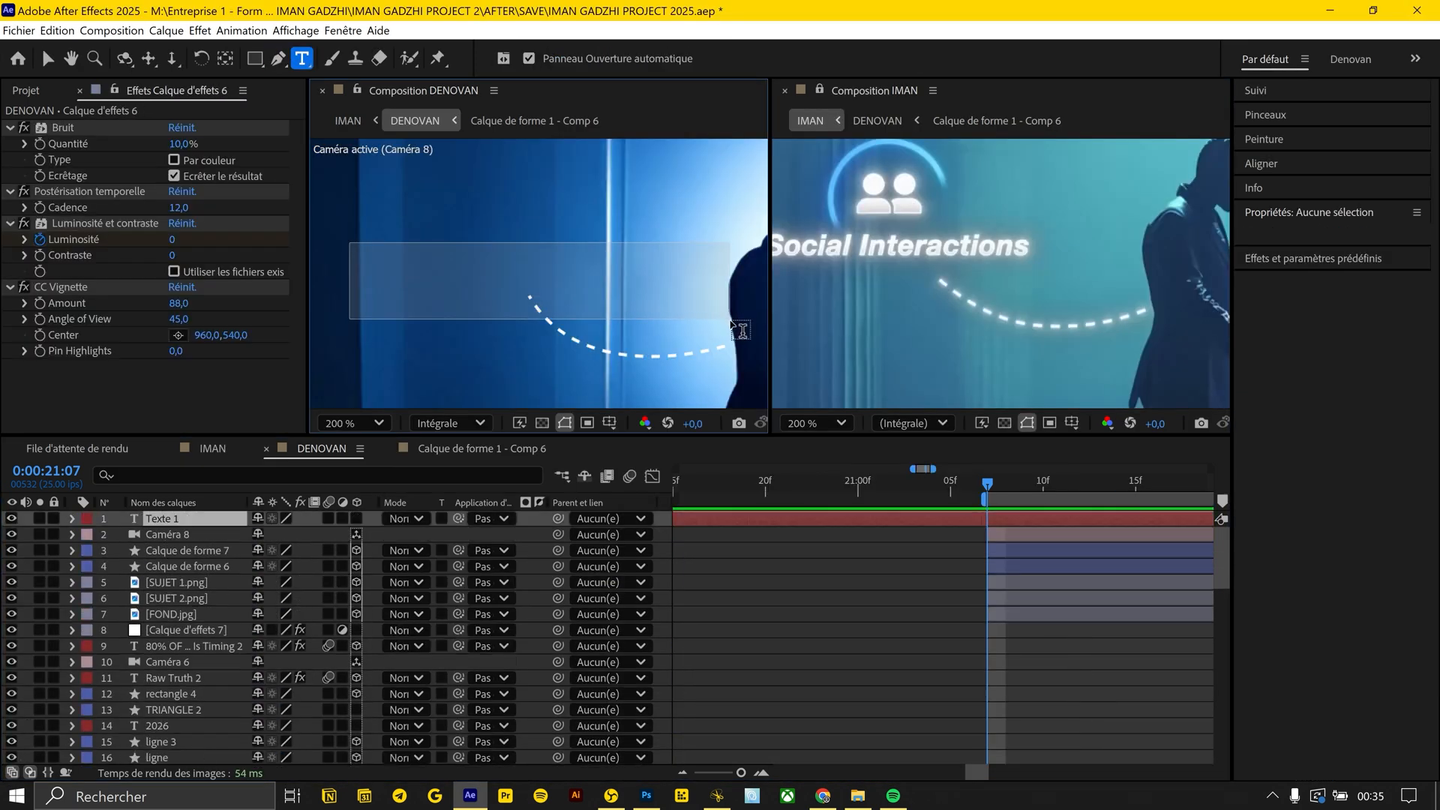
# Add the text "Social Interactions" above the left dashed curve in Arial Bold Italic with a white 1 px stroke
pyautogui.write('Social Interactions')
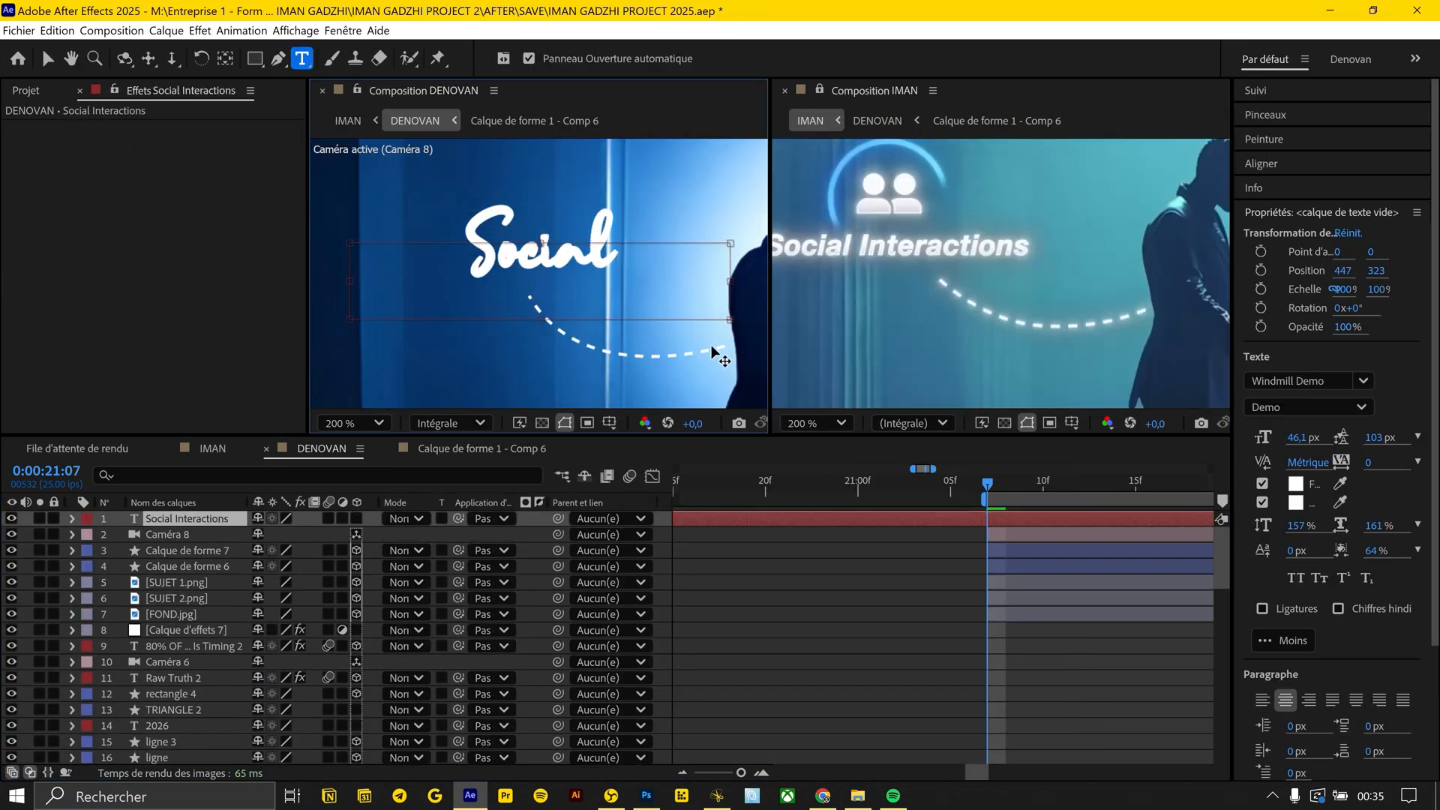
pyautogui.hotkey('ctrl', 'a')
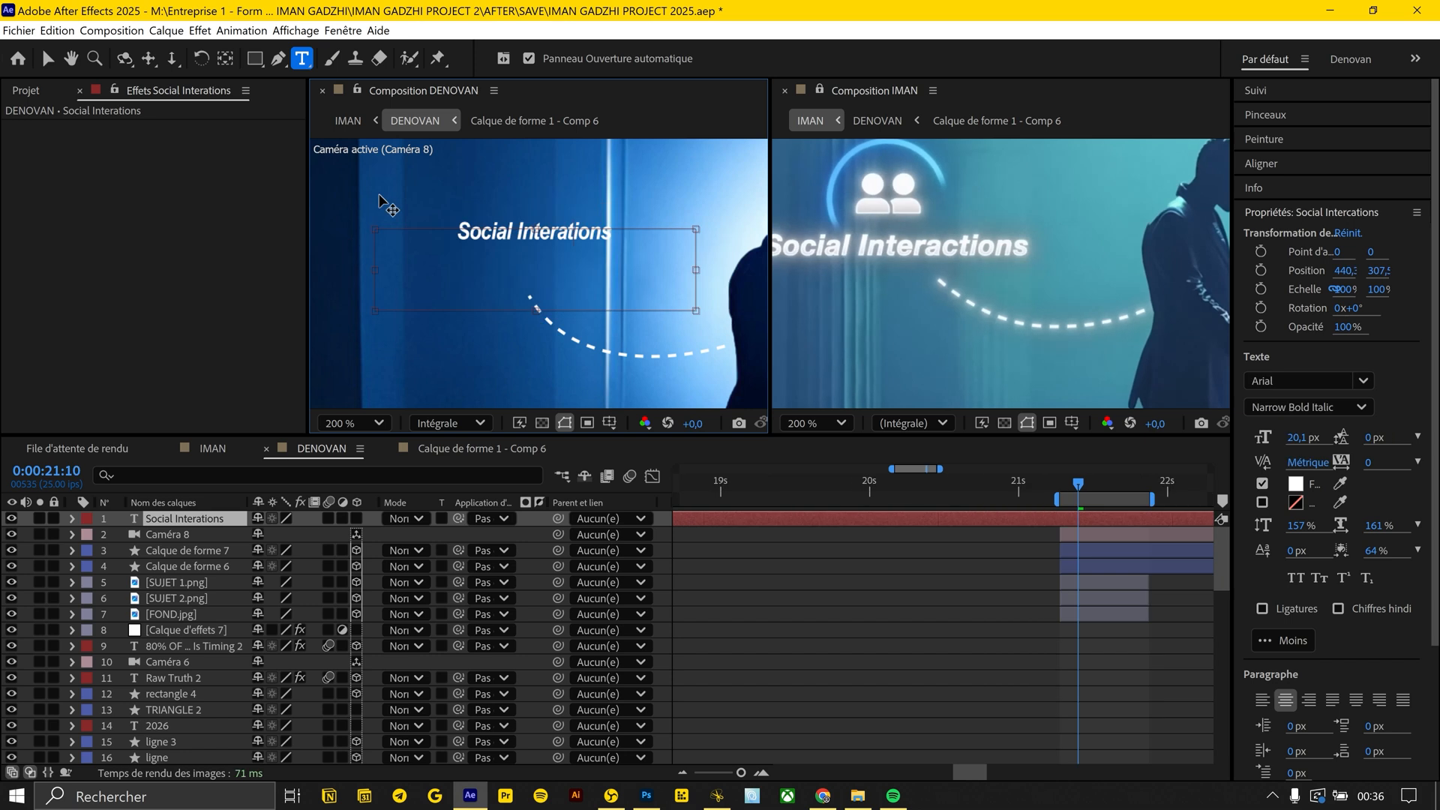
pyautogui.click(1311, 408)
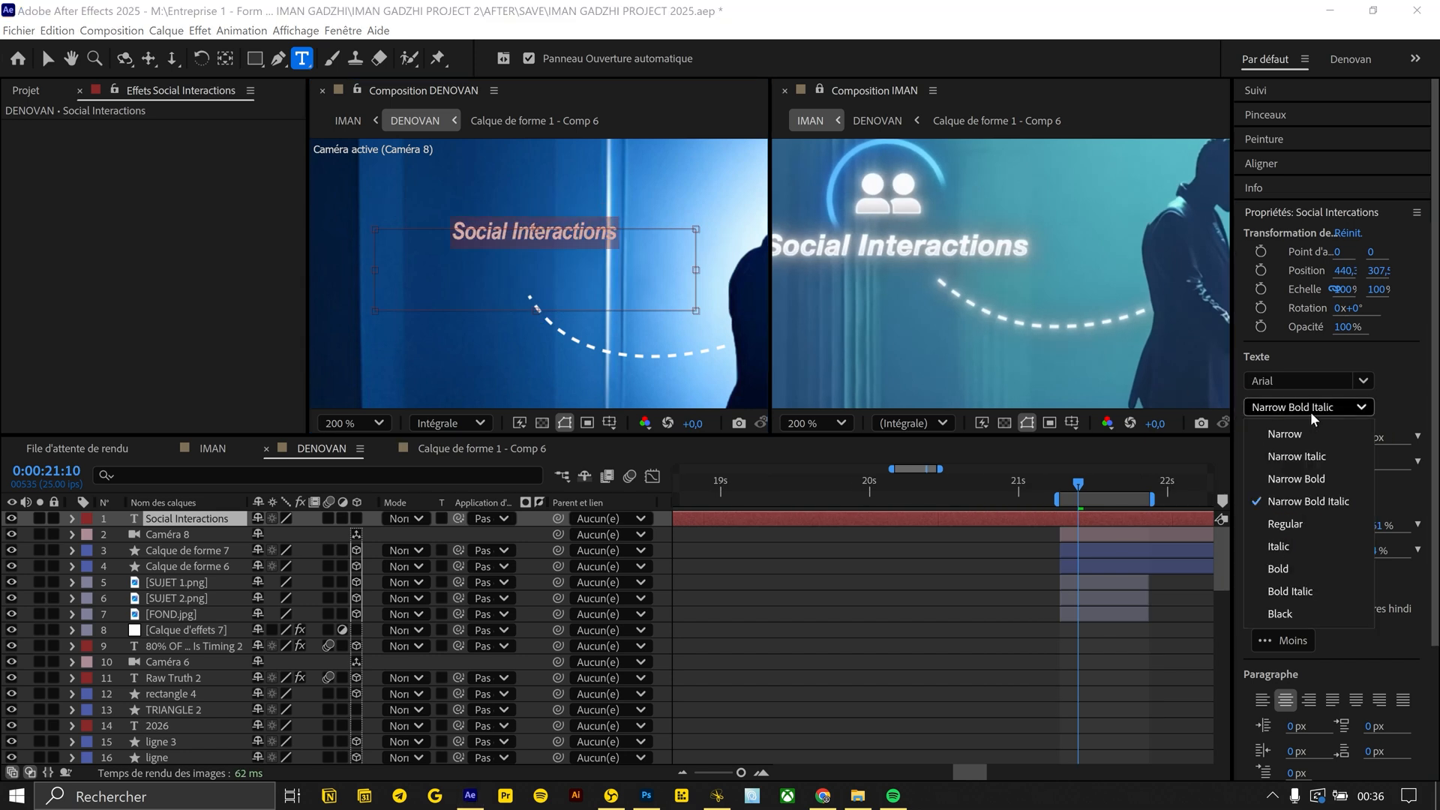
pyautogui.click(1293, 591)
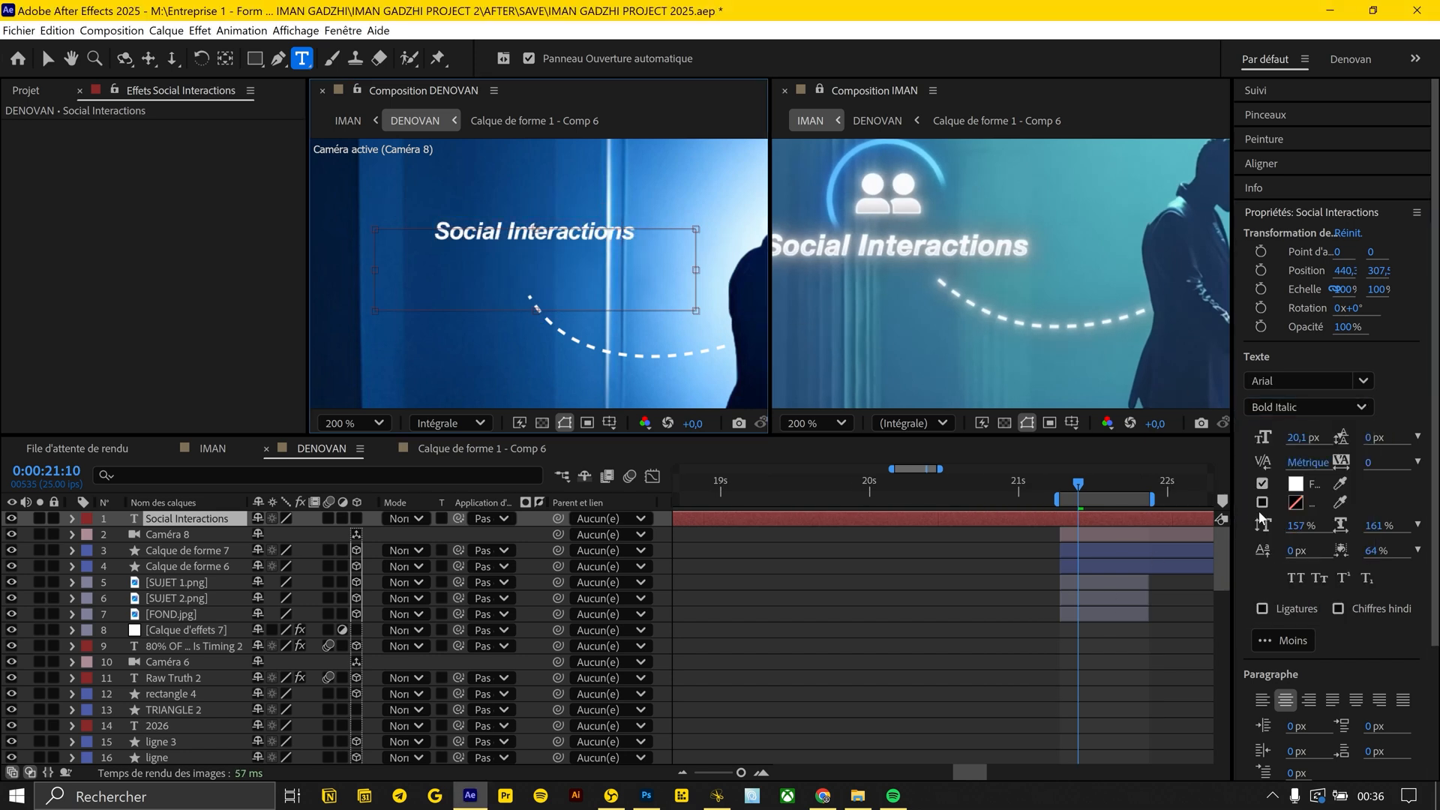
pyautogui.click(1295, 503)
pyautogui.press('Return')
# Trim the Social Interactions text layer so that it starts at 0:00:21:07
pyautogui.click(821, 587)
pyautogui.moveTo(1077, 484); pyautogui.dragTo(1059, 485)
pyautogui.click(1054, 518)
pyautogui.hotkey('ctrl', 'shift', 'd')
pyautogui.press('Delete')
# Make the Social Interactions layer 3D, place it at 407,6, 301,1 and set its scale to 113%
pyautogui.click(356, 518)
pyautogui.press('p')
pyautogui.hotkey('shift', 's')
pyautogui.moveTo(258, 530); pyautogui.dragTo(690, 518)
# Duplicate the Social Interactions text, move the copy to X position 1522,6 above the right dashed curve and change it to "Hobbies"
pyautogui.click(223, 519)
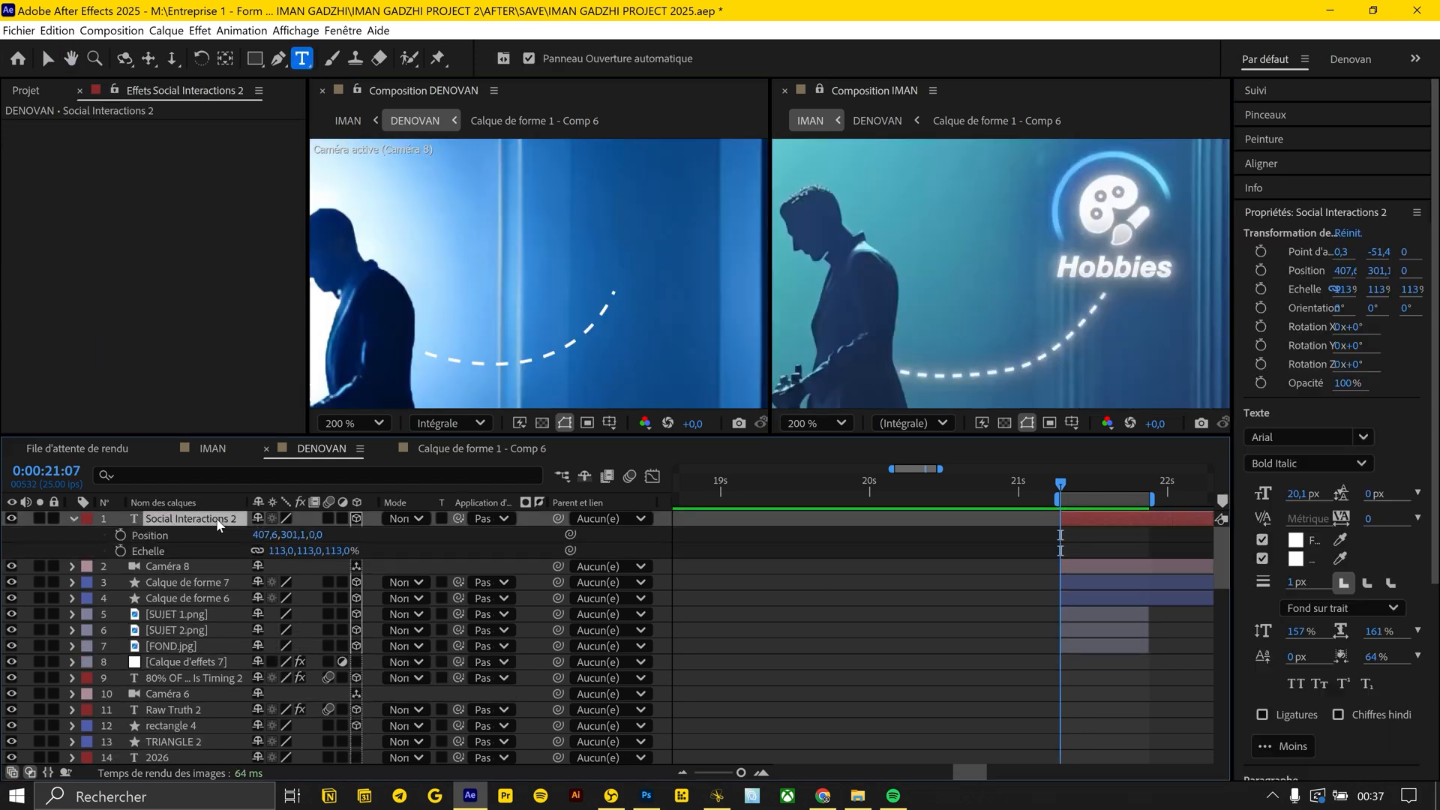
pyautogui.hotkey('ctrl', 'd')
pyautogui.press('p')
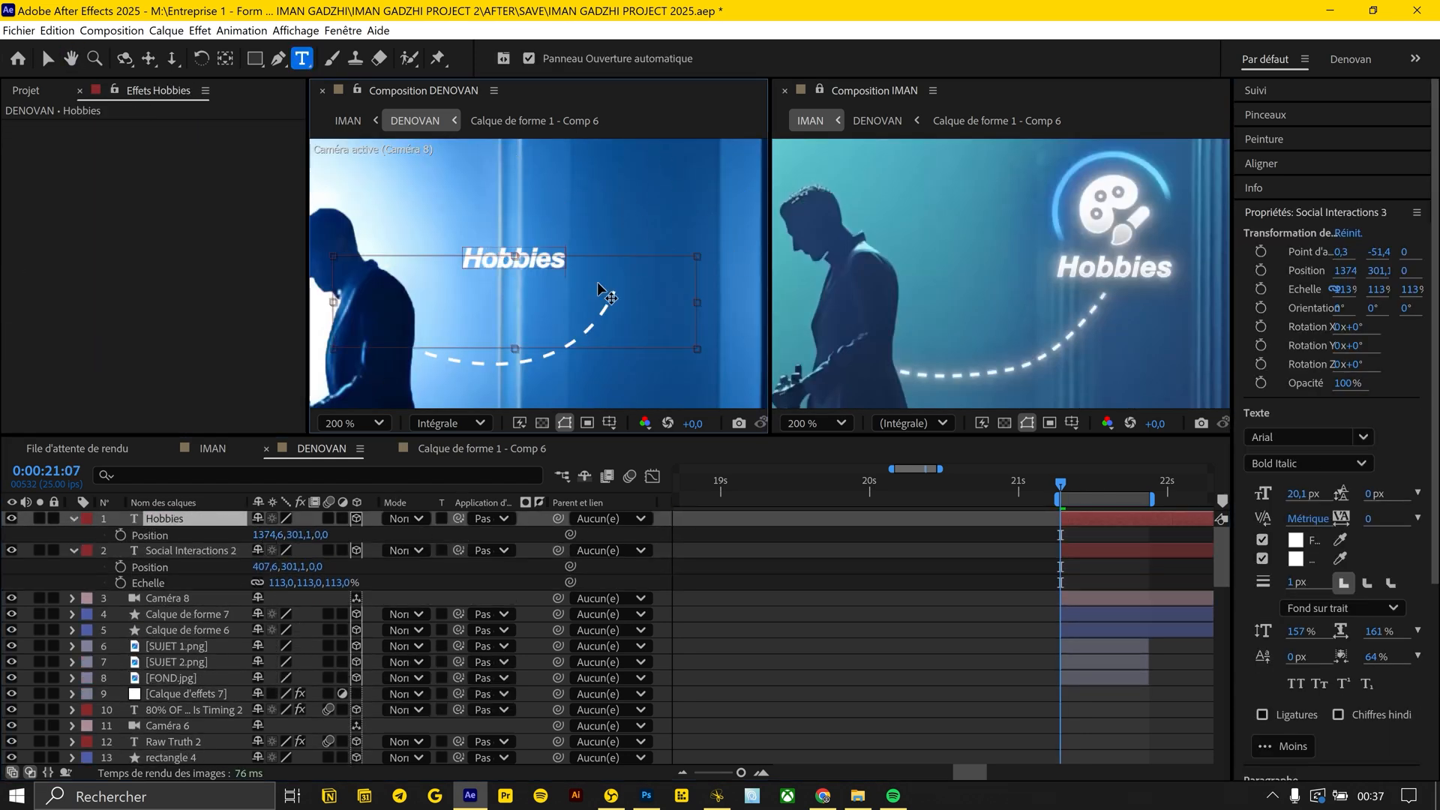
pyautogui.moveTo(263, 534); pyautogui.dragTo(303, 529)
pyautogui.press('F2')
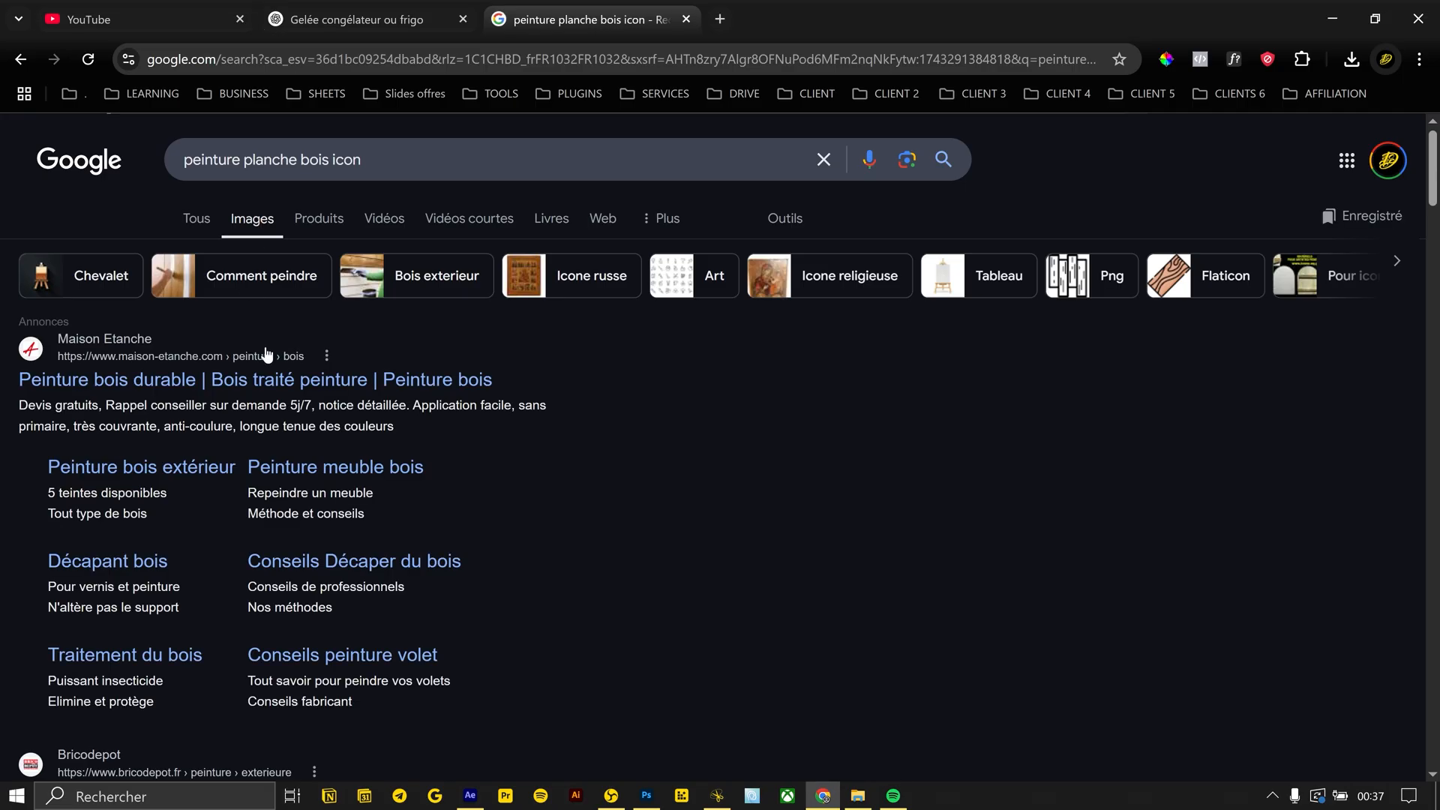
# Switch to Chrome, search Google Images for "peinture bois icon" and save a paint palette icon
pyautogui.scroll(-10, 327, 437)
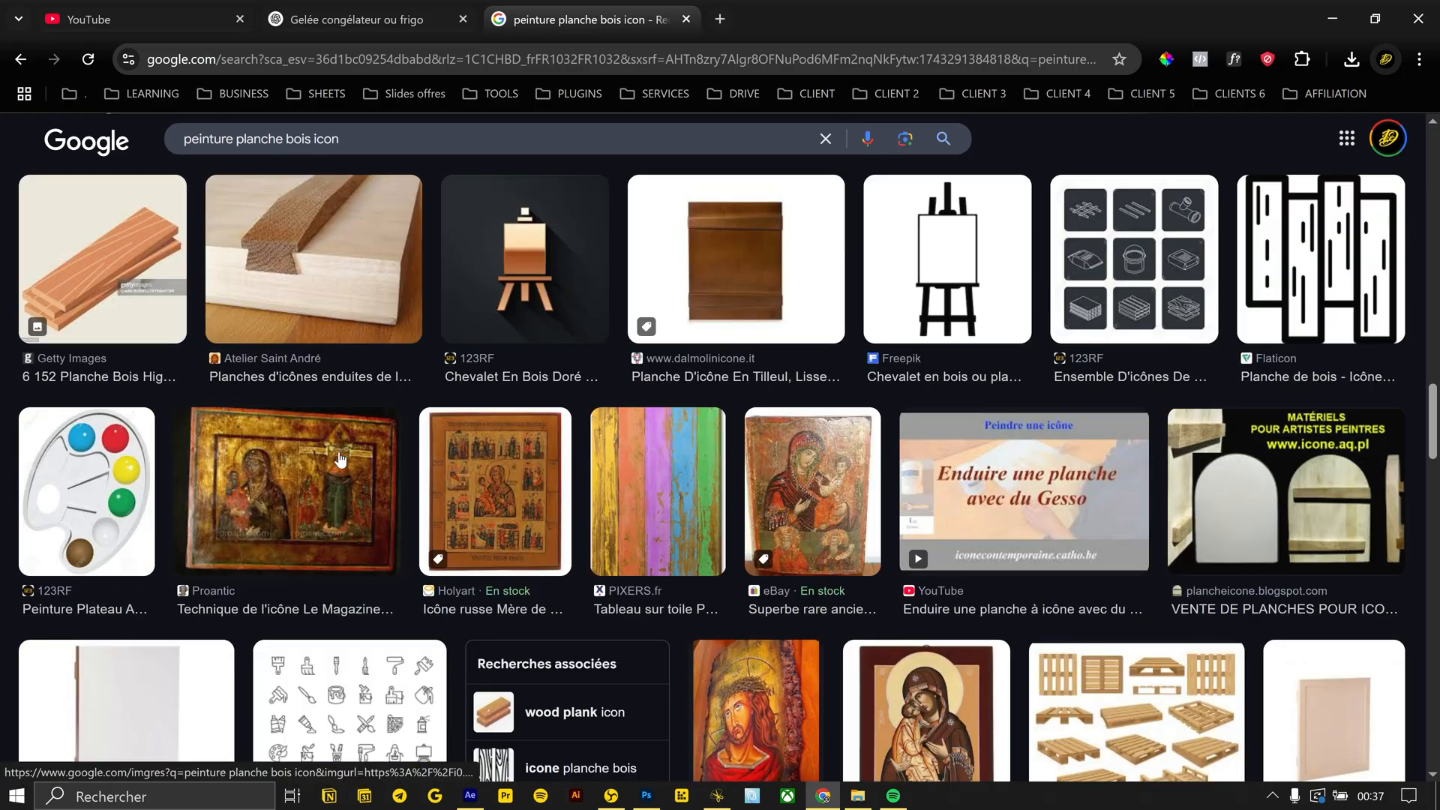
pyautogui.scroll(-10, 339, 459)
pyautogui.doubleClick(250, 139)
pyautogui.press('BackSpace')
pyautogui.press('Return')
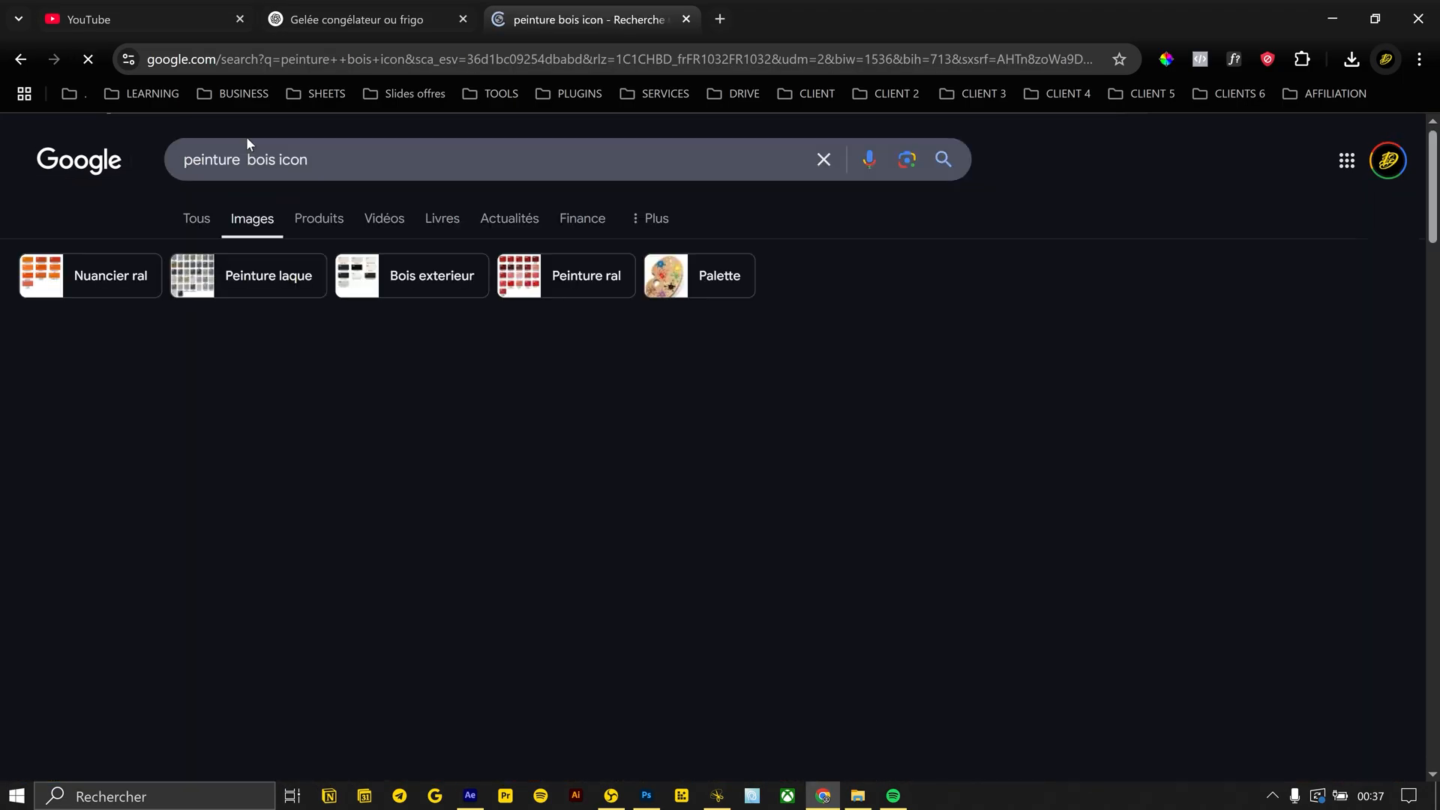
pyautogui.scroll(-10, 410, 225)
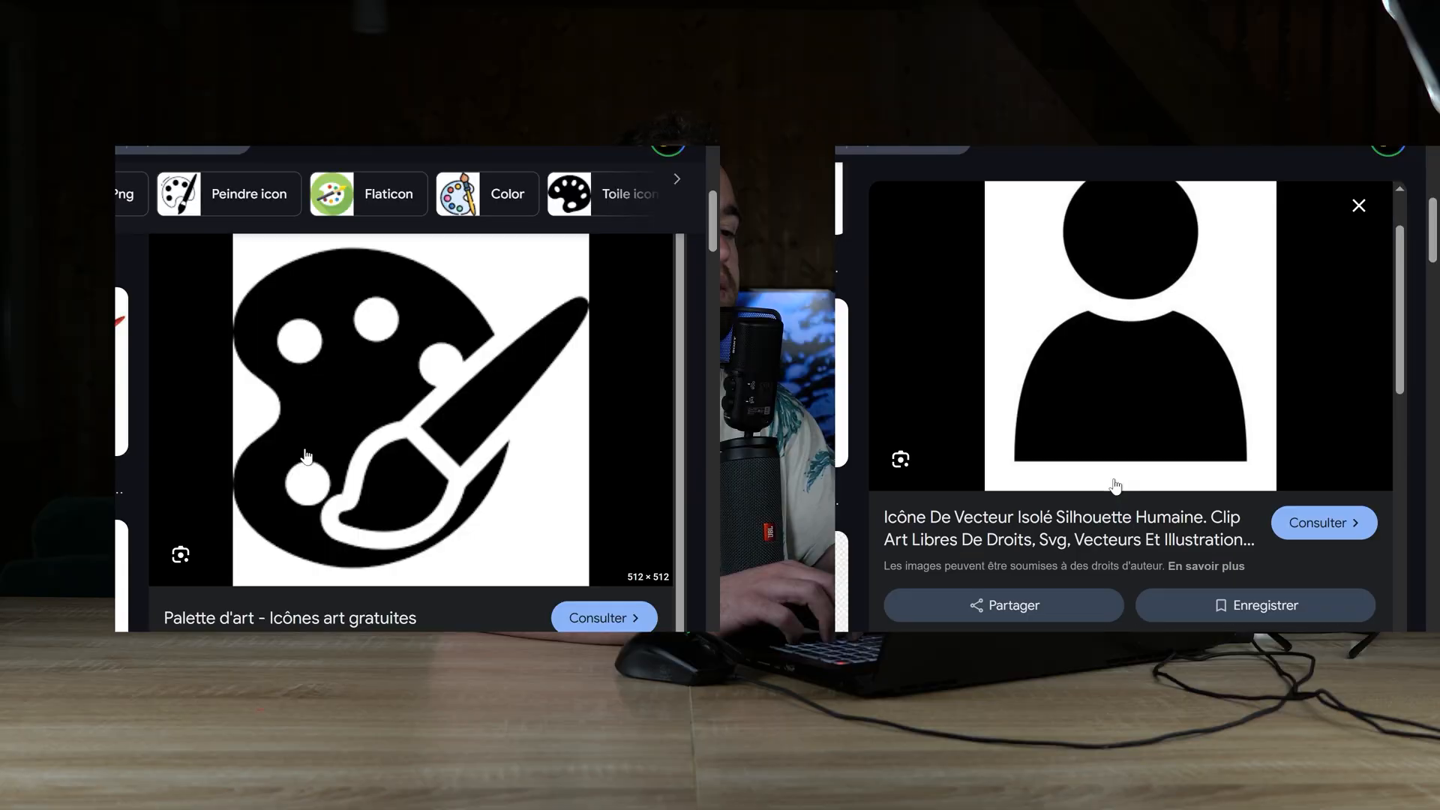
pyautogui.rightClick(345, 364)
pyautogui.click(440, 565)
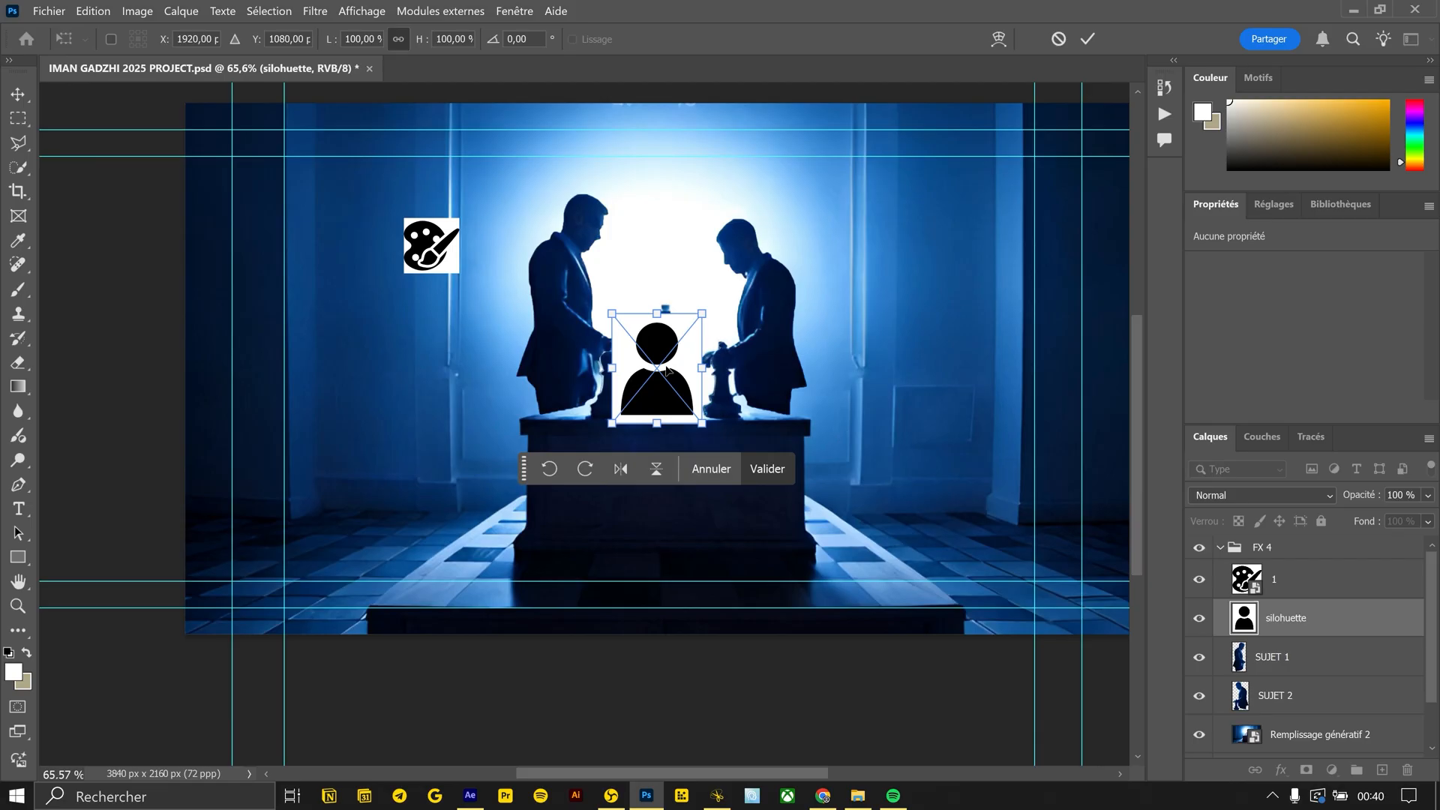
# In Photoshop, position the silhouette icon beside the men and remove the white backgrounds of the silhouette and palette icons with blending options
pyautogui.moveTo(659, 363); pyautogui.dragTo(565, 363)
pyautogui.press('Return')
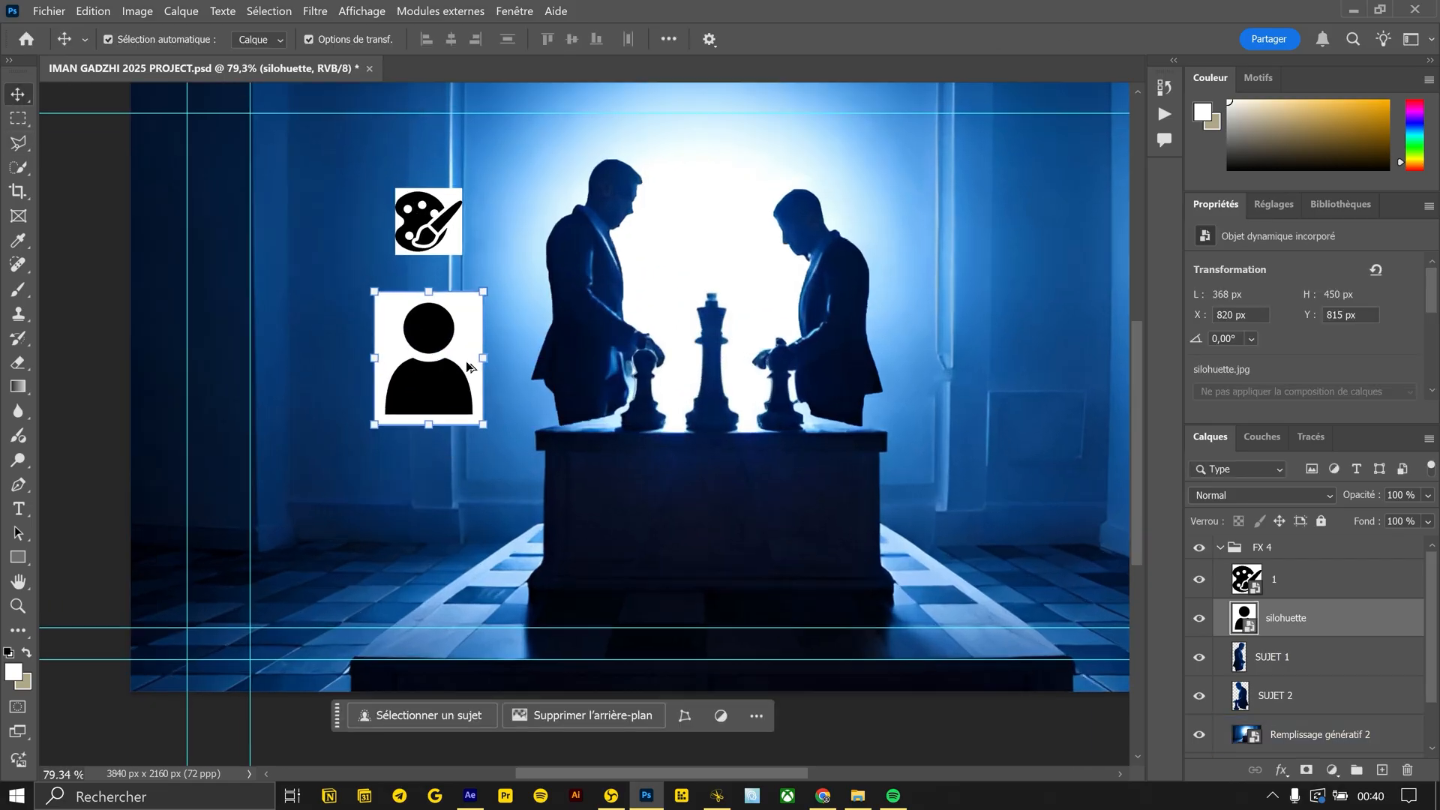
pyautogui.doubleClick(1286, 617)
pyautogui.moveTo(1143, 423); pyautogui.dragTo(1047, 424)
pyautogui.click(1365, 107)
pyautogui.click(424, 208)
pyautogui.doubleClick(1339, 579)
pyautogui.click(1384, 114)
pyautogui.rightClick(1304, 580)
pyautogui.click(1193, 492)
pyautogui.click(1355, 621)
pyautogui.rightClick(1353, 621)
pyautogui.click(1200, 492)
# Export the palette and silhouette icon layers as the PNG images 1 and silohuette
pyautogui.moveTo(426, 382); pyautogui.dragTo(374, 419)
pyautogui.moveTo(423, 332); pyautogui.dragTo(377, 390)
pyautogui.moveTo(349, 435); pyautogui.dragTo(367, 272)
pyautogui.click(21, 96)
pyautogui.click(444, 219)
pyautogui.moveTo(445, 219); pyautogui.dragTo(1048, 296)
pyautogui.hotkey('ctrl', 'z')
pyautogui.click(1304, 579)
pyautogui.keyDown('shift'); pyautogui.click(1302, 618); pyautogui.keyUp('shift')
pyautogui.rightClick(1302, 618)
pyautogui.click(1259, 218)
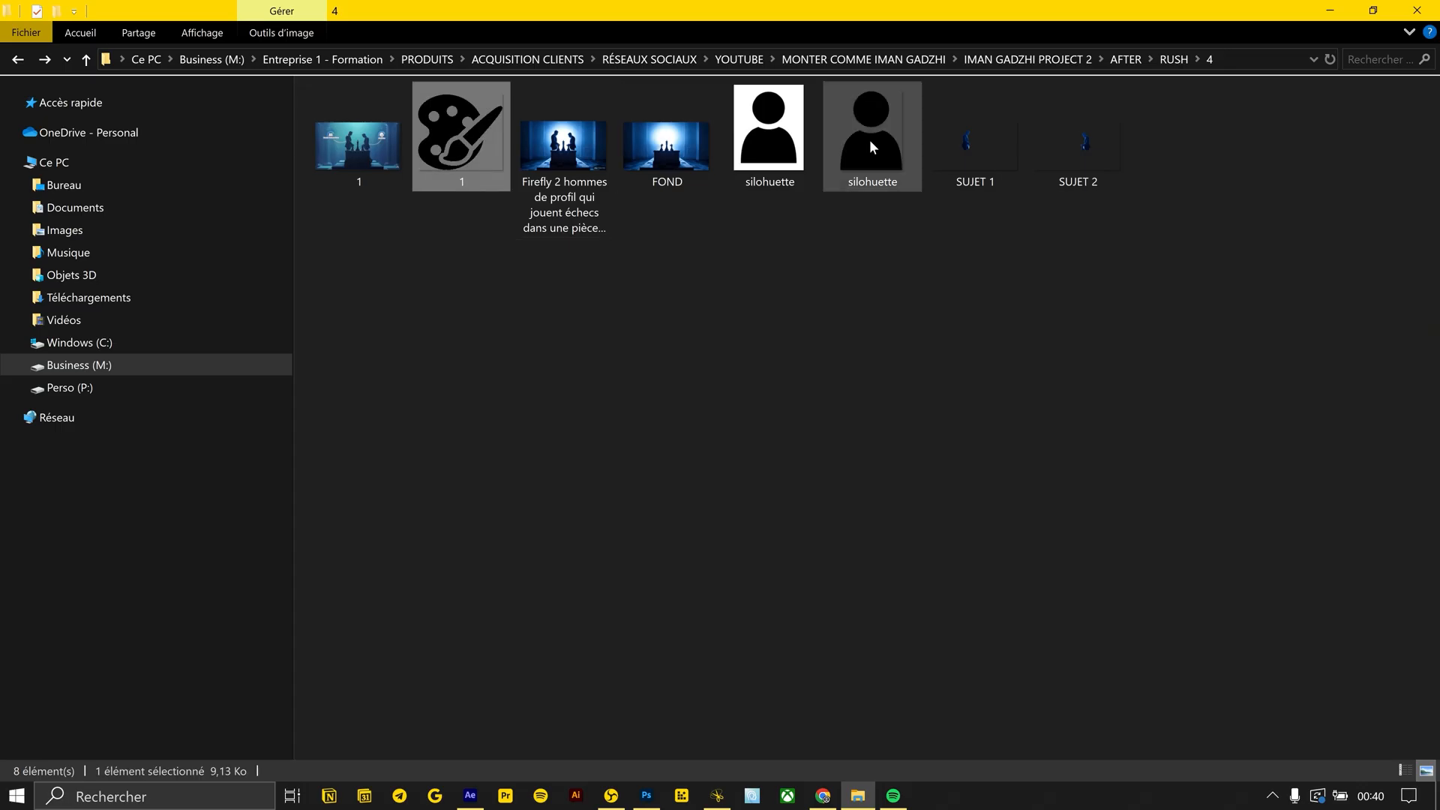
# In After Effects, apply a gradient overlay style to the 1.png palette icon, invert it and lighten its gradient colours
pyautogui.hotkey('alt', 'Tab')
pyautogui.hotkey('alt', 'Tab')
pyautogui.hotkey('alt', 'Tab')
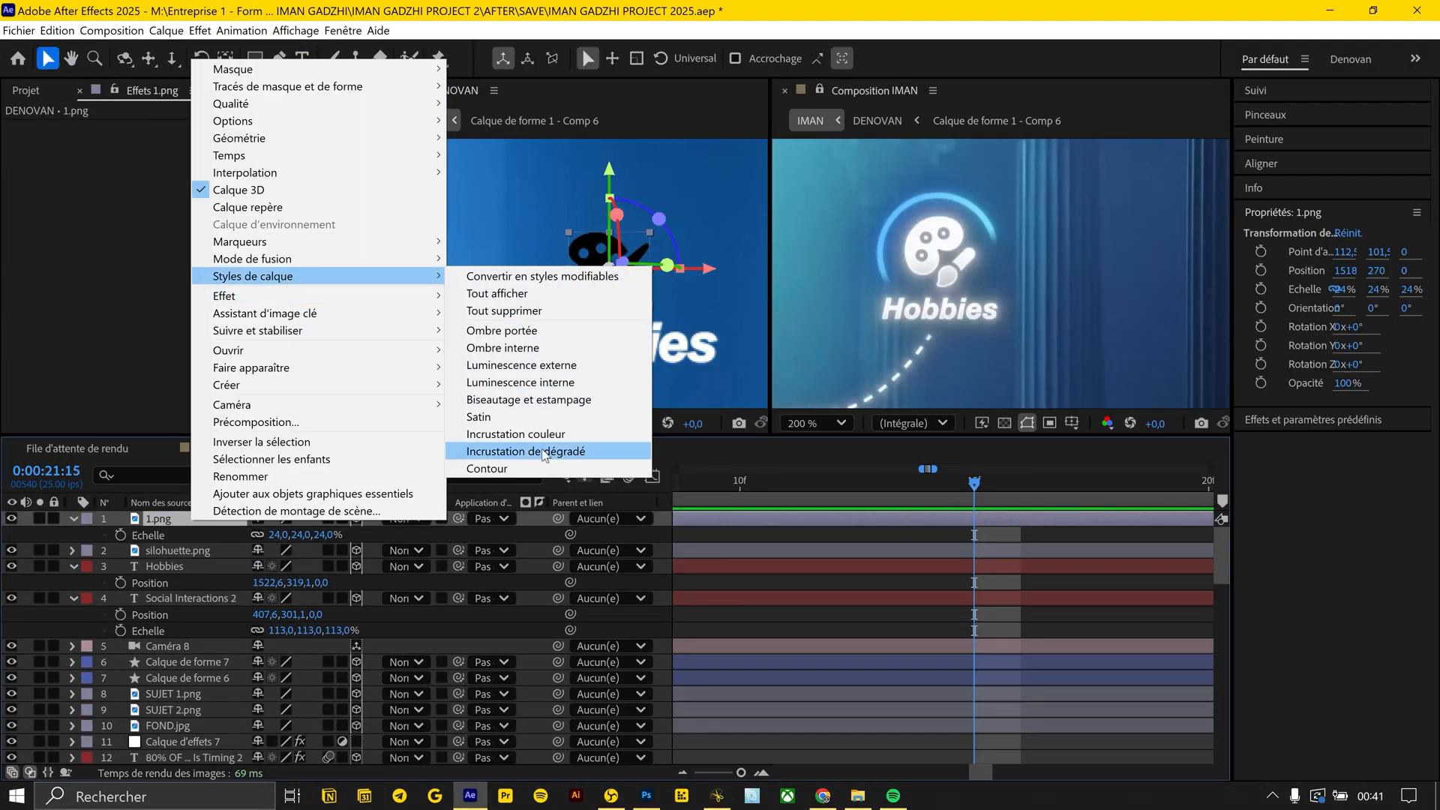
pyautogui.click(558, 544)
pyautogui.click(104, 582)
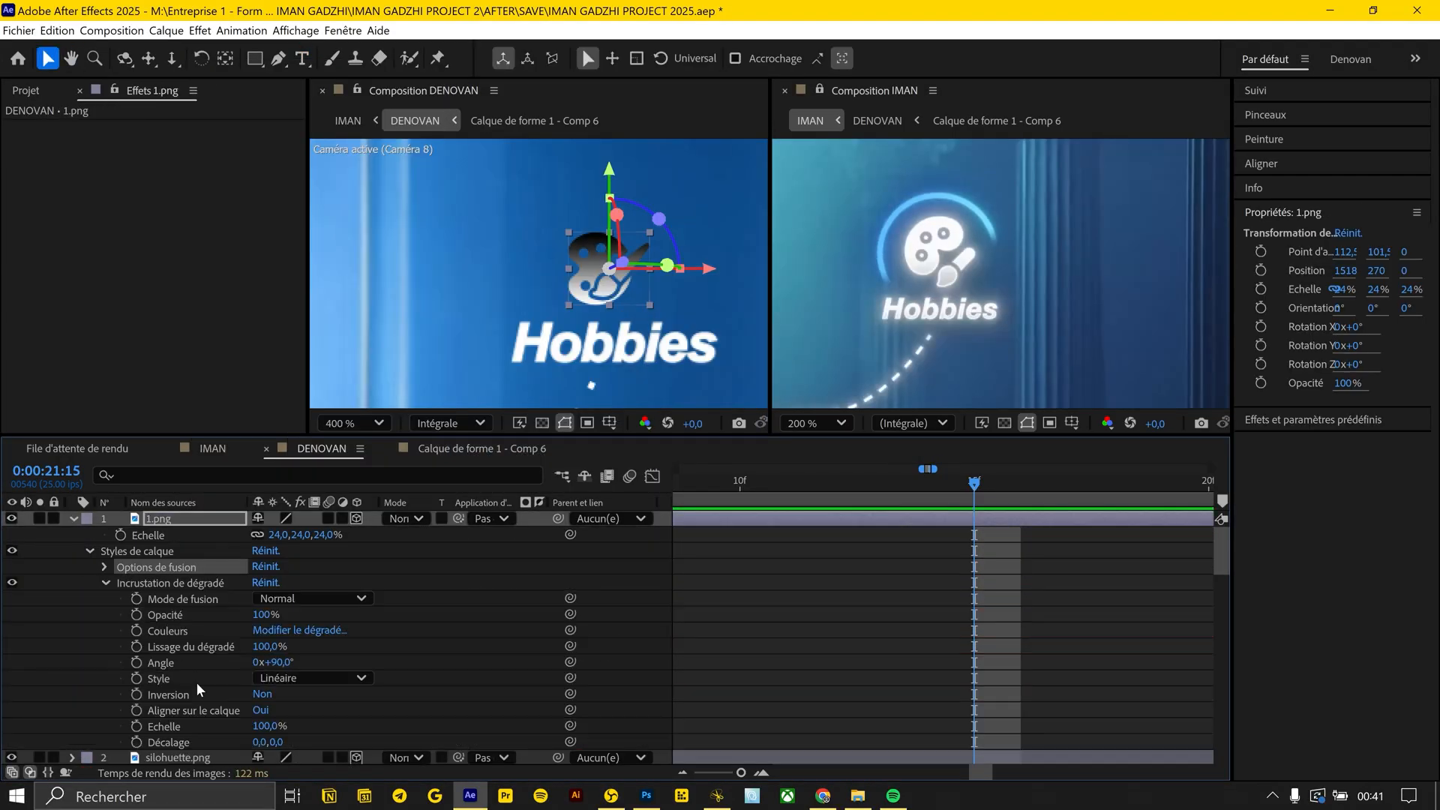
pyautogui.click(264, 694)
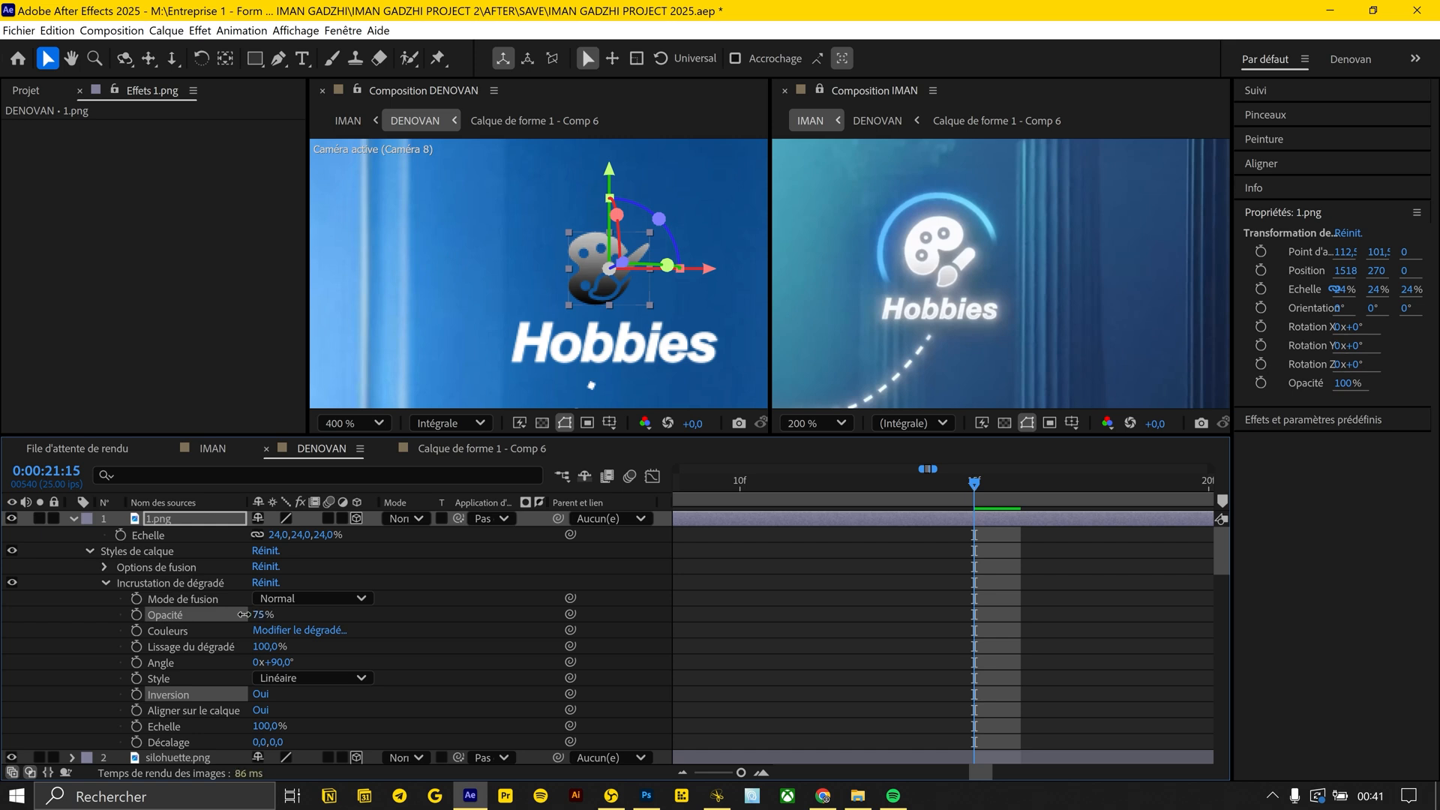
pyautogui.click(335, 629)
pyautogui.moveTo(673, 631)
pyautogui.mouseDown()
pyautogui.moveTo(653, 523)
pyautogui.moveTo(672, 504)
pyautogui.moveTo(644, 530)
pyautogui.mouseUp()
# Add an inner glow layer style with a size of 6,0 to the palette icon
pyautogui.rightClick(198, 518)
pyautogui.moveTo(312, 278)
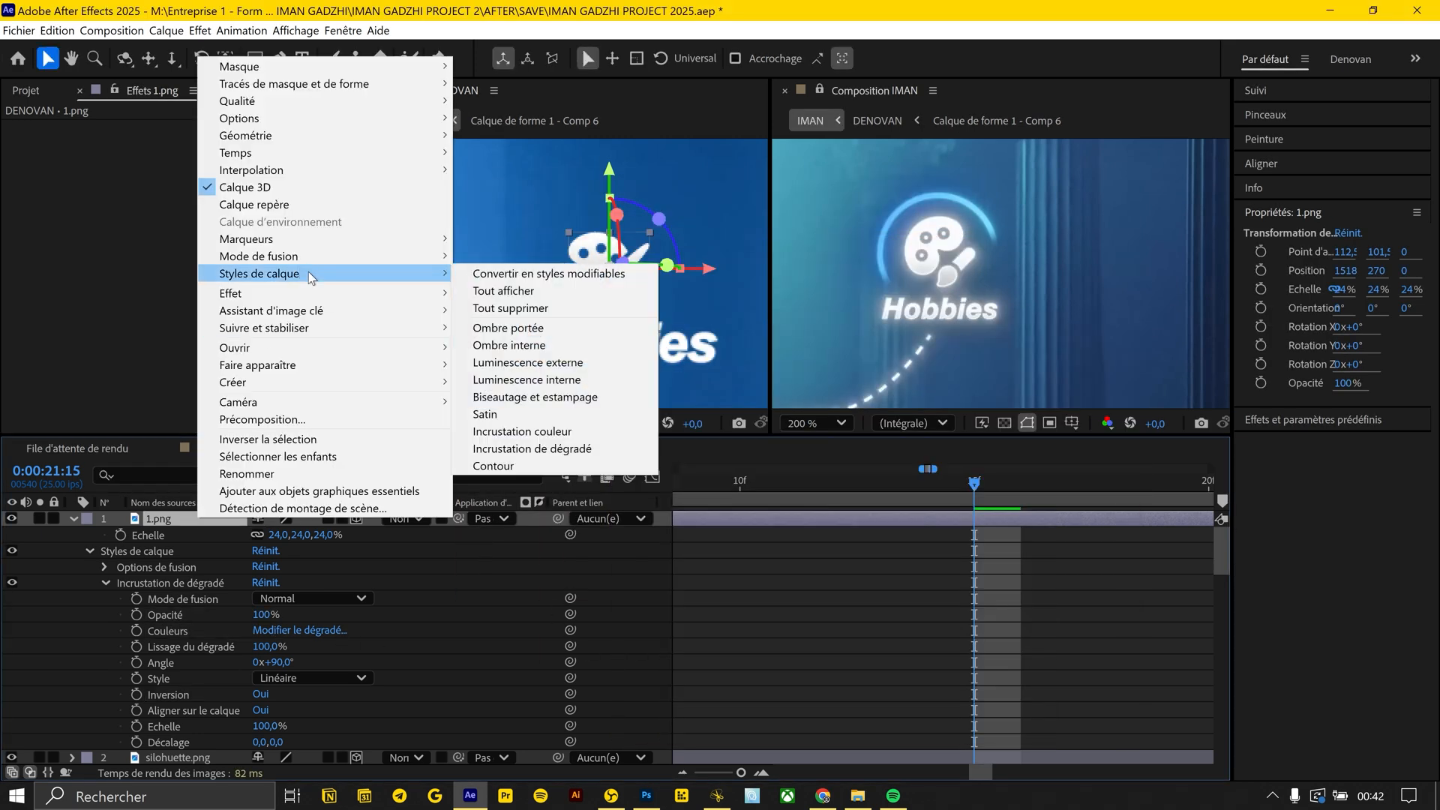
pyautogui.click(538, 380)
pyautogui.click(105, 583)
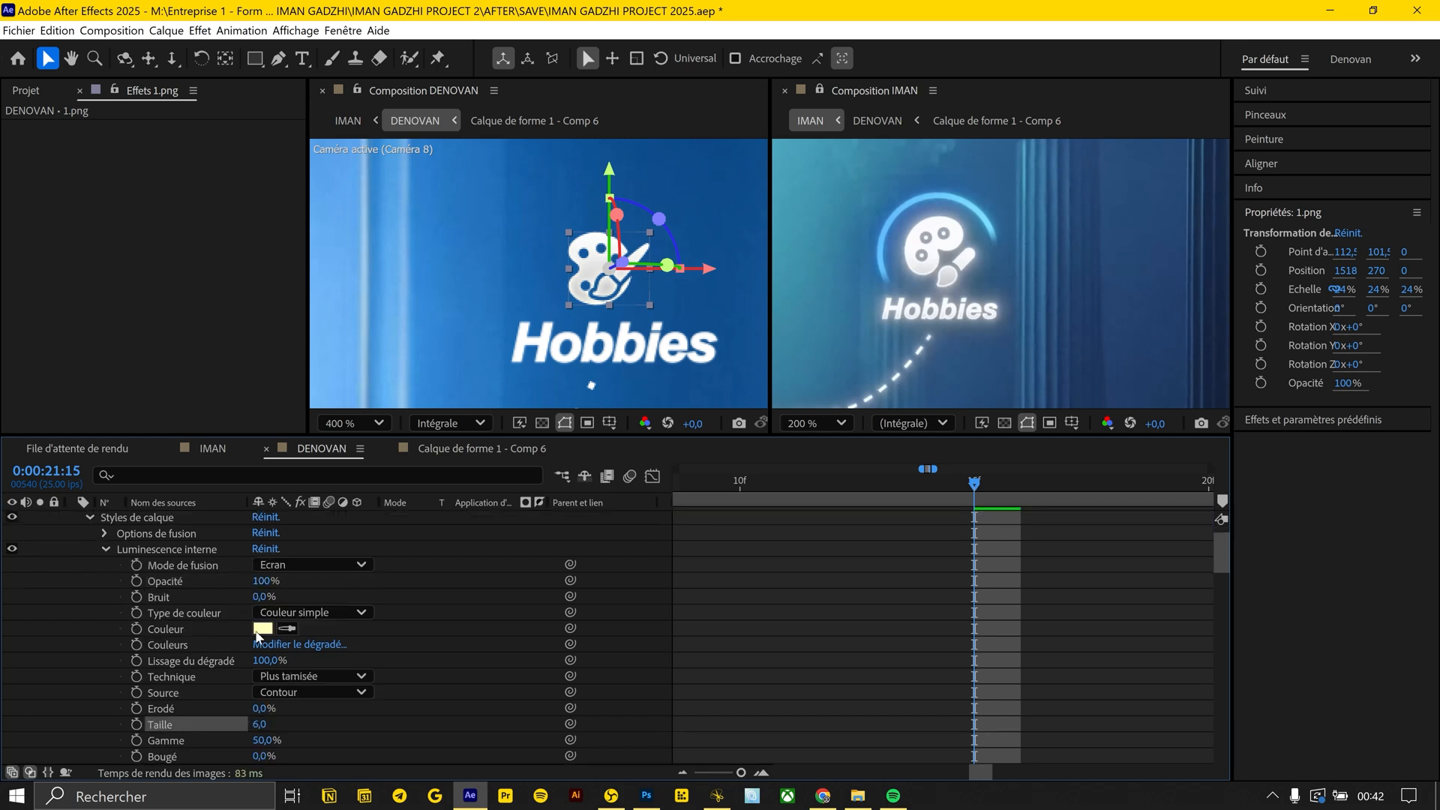
pyautogui.click(106, 549)
# Darken the grey end colour of the palette icon's gradient overlay
pyautogui.click(299, 612)
pyautogui.click(700, 569)
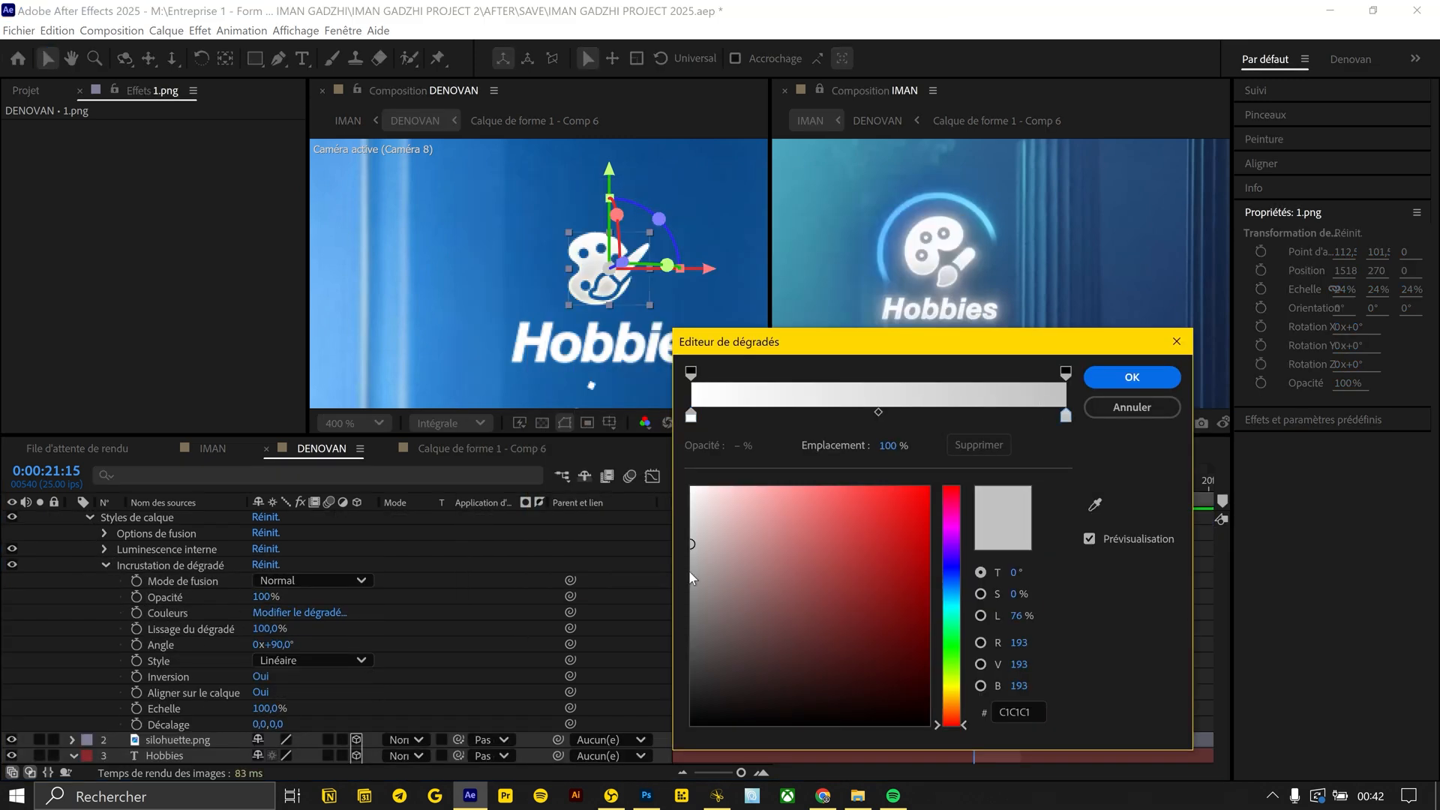
pyautogui.click(710, 580)
pyautogui.press('Return')
pyautogui.click(922, 572)
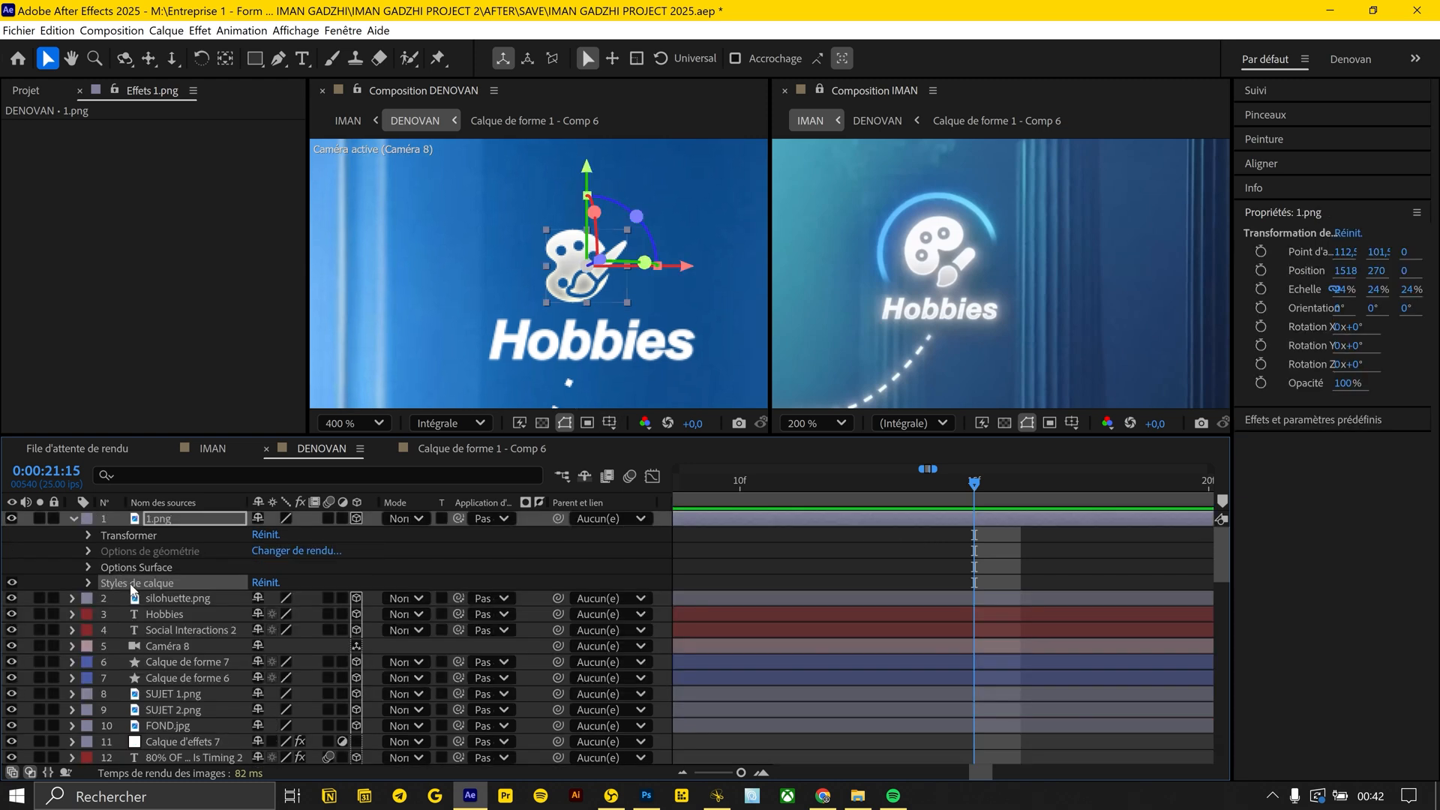
# Apply the palette icon's inner glow and gradient overlay styles to the silohuette.png layer
pyautogui.click(144, 601)
pyautogui.press('space')
pyautogui.moveTo(502, 311); pyautogui.dragTo(797, 312)
pyautogui.moveTo(420, 323); pyautogui.dragTo(750, 294)
pyautogui.moveTo(660, 319); pyautogui.dragTo(401, 266)
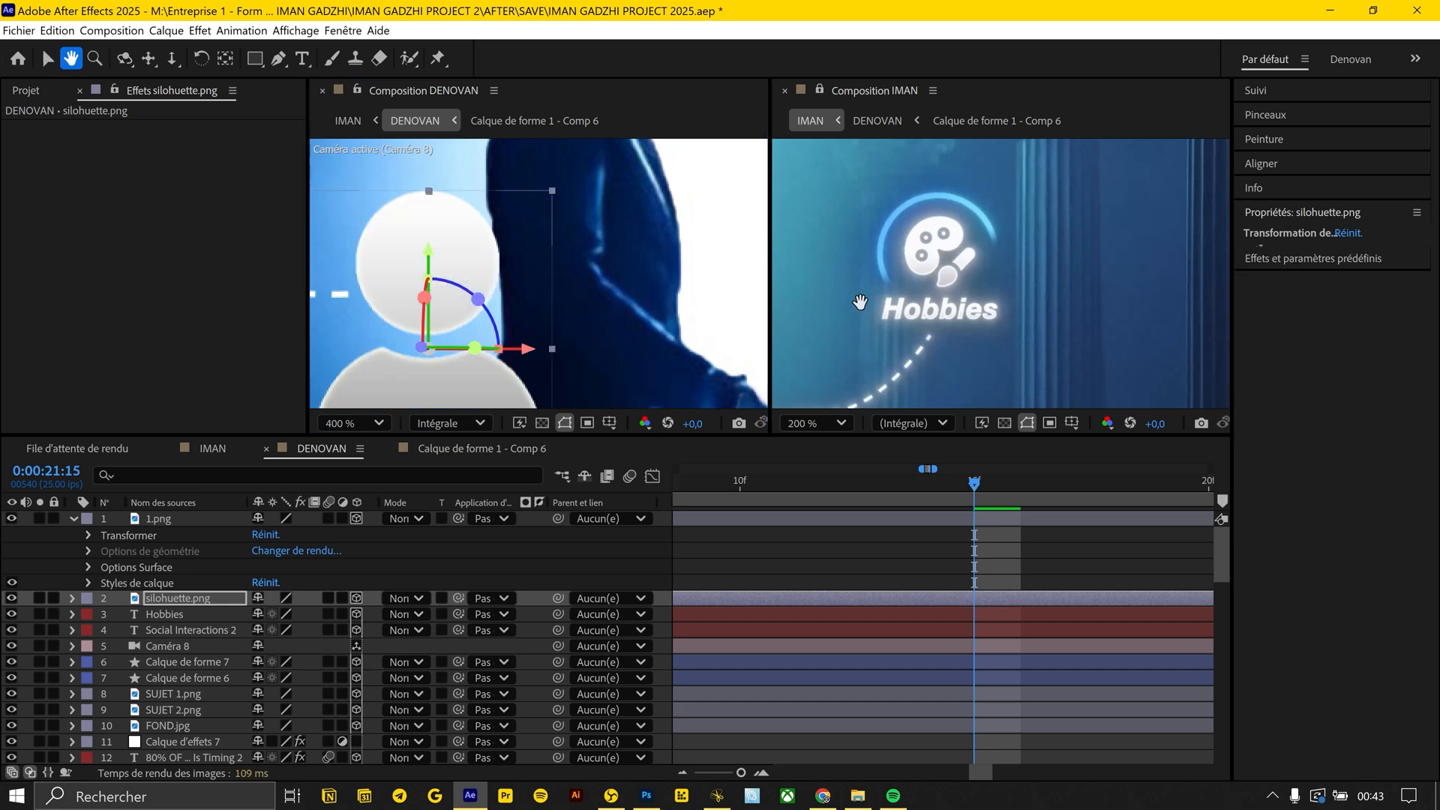
# Scale silohuette.png down to 21% and position it above the Social Interactions text
pyautogui.moveTo(858, 305); pyautogui.dragTo(1169, 322)
pyautogui.moveTo(824, 300); pyautogui.dragTo(1102, 309)
pyautogui.moveTo(1102, 308); pyautogui.dragTo(1027, 284)
pyautogui.press('s')
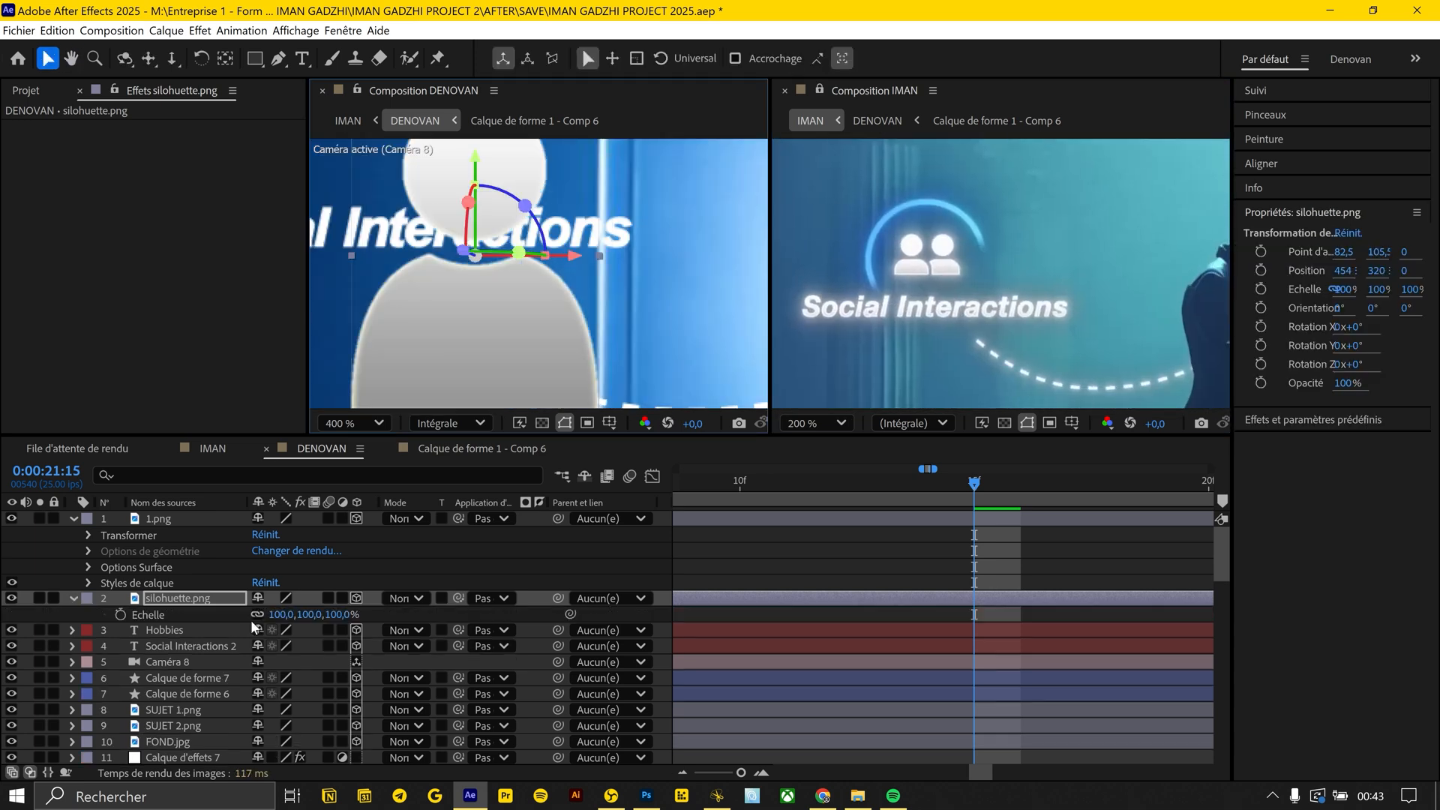
pyautogui.moveTo(278, 615); pyautogui.dragTo(228, 615)
pyautogui.moveTo(480, 259); pyautogui.dragTo(613, 345)
pyautogui.moveTo(606, 349); pyautogui.dragTo(512, 277)
pyautogui.moveTo(276, 614); pyautogui.dragTo(263, 615)
pyautogui.moveTo(701, 262); pyautogui.dragTo(698, 218)
pyautogui.moveTo(548, 279); pyautogui.dragTo(540, 247)
pyautogui.moveTo(275, 615); pyautogui.dragTo(272, 615)
# Duplicate the silhouette icon and shift the copy to the right so that two figures stand side by side
pyautogui.hotkey('ctrl', 'd')
pyautogui.hotkey('shift', 'Right')
pyautogui.hotkey('shift', 'Right')
pyautogui.hotkey('shift', 'Right')
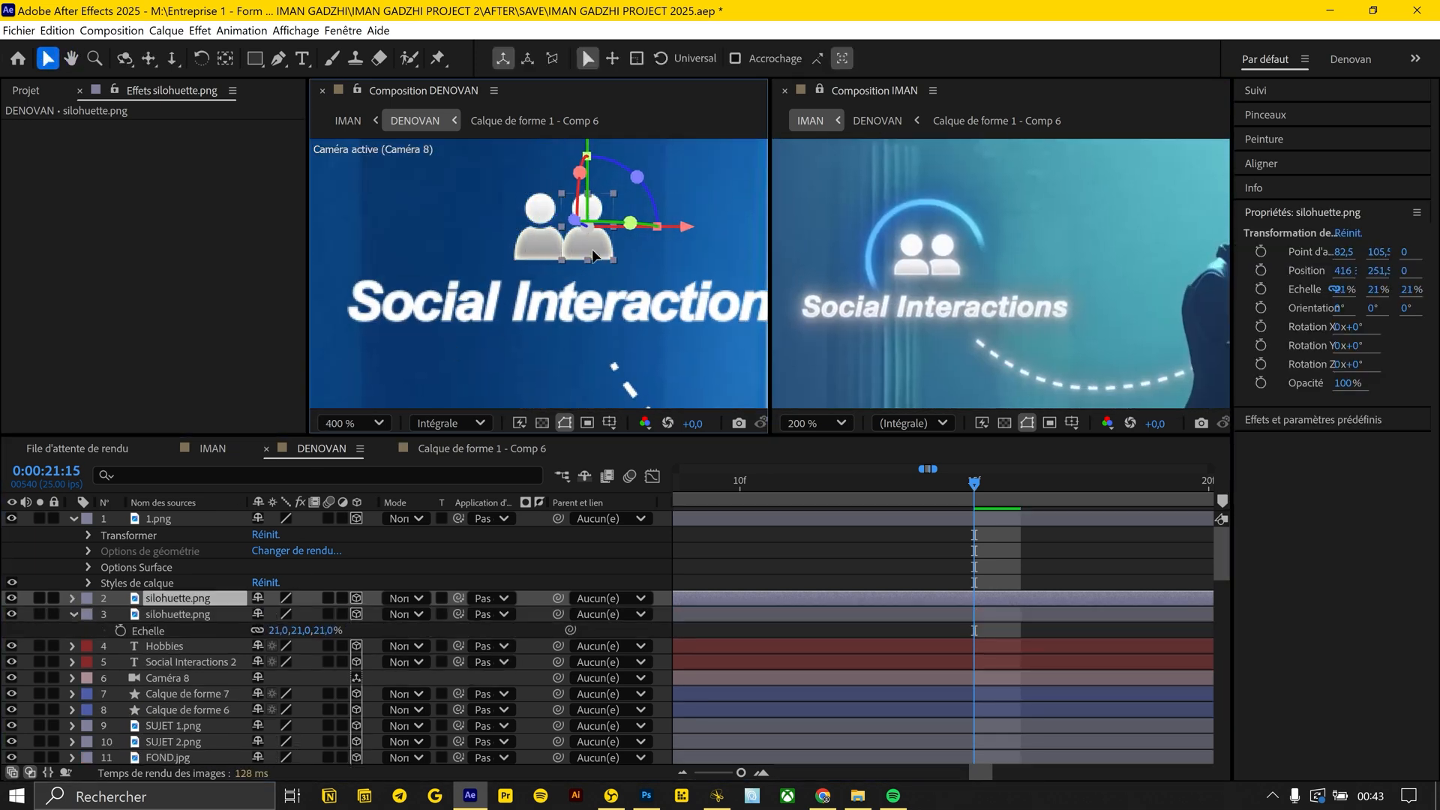
# Draw a curved mask where the two silhouettes overlap on the upper silohuette.png layer and invert it to separate the figures
pyautogui.scroll(1, 575, 251)
pyautogui.moveTo(555, 251); pyautogui.dragTo(476, 333)
pyautogui.scroll(1, 500, 299)
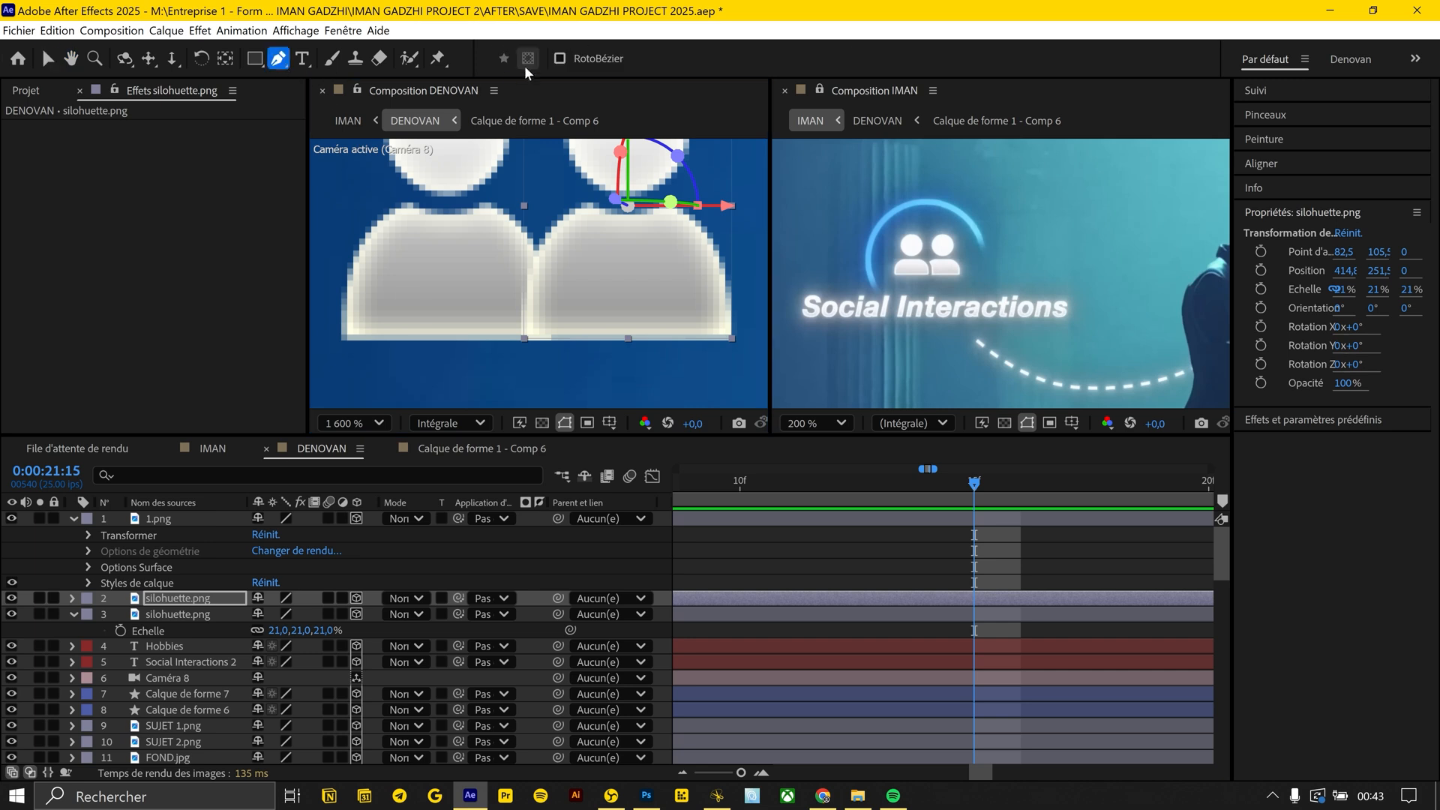
pyautogui.click(537, 224)
pyautogui.moveTo(591, 362); pyautogui.dragTo(605, 407)
pyautogui.click(526, 341)
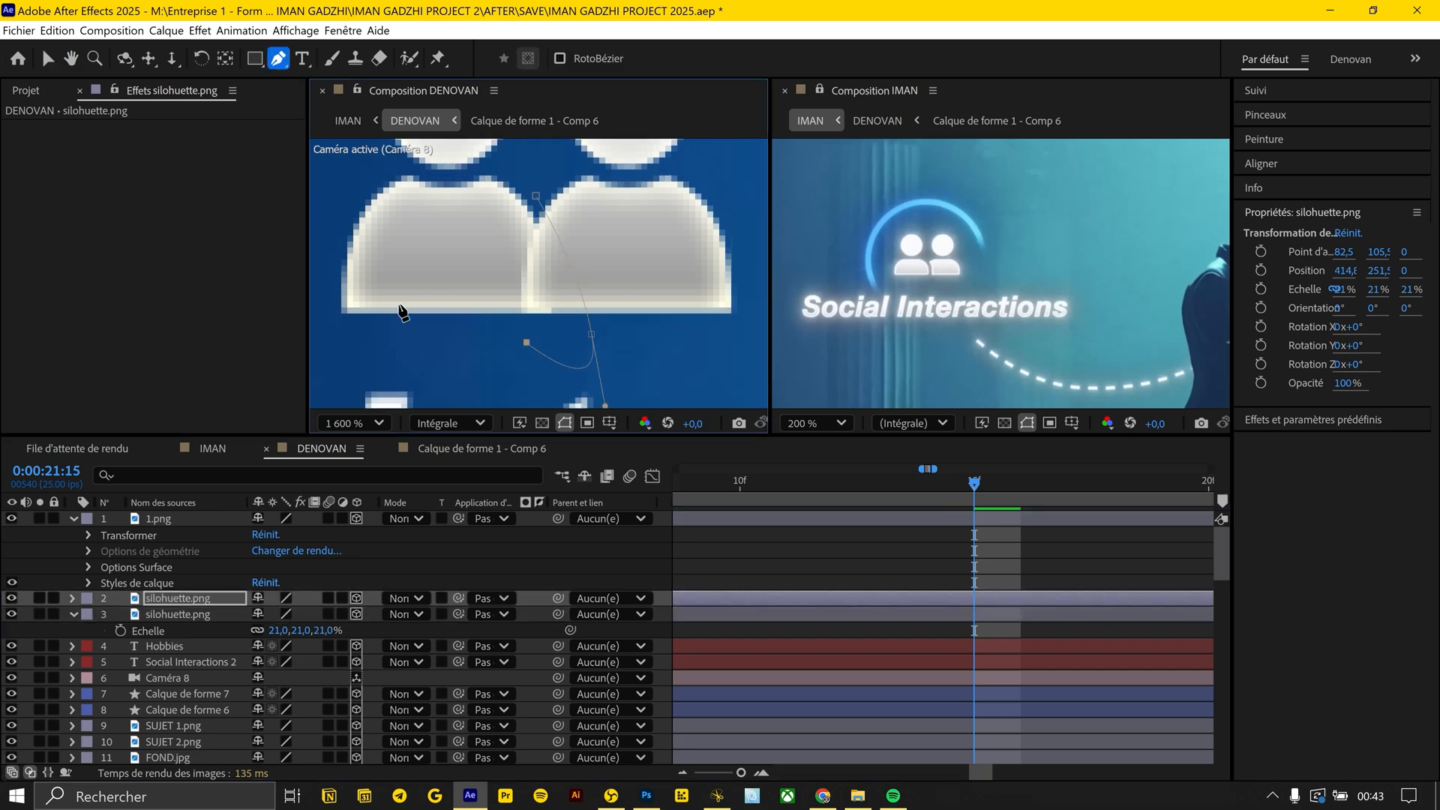
pyautogui.click(72, 599)
pyautogui.click(89, 615)
pyautogui.click(322, 631)
pyautogui.click(546, 673)
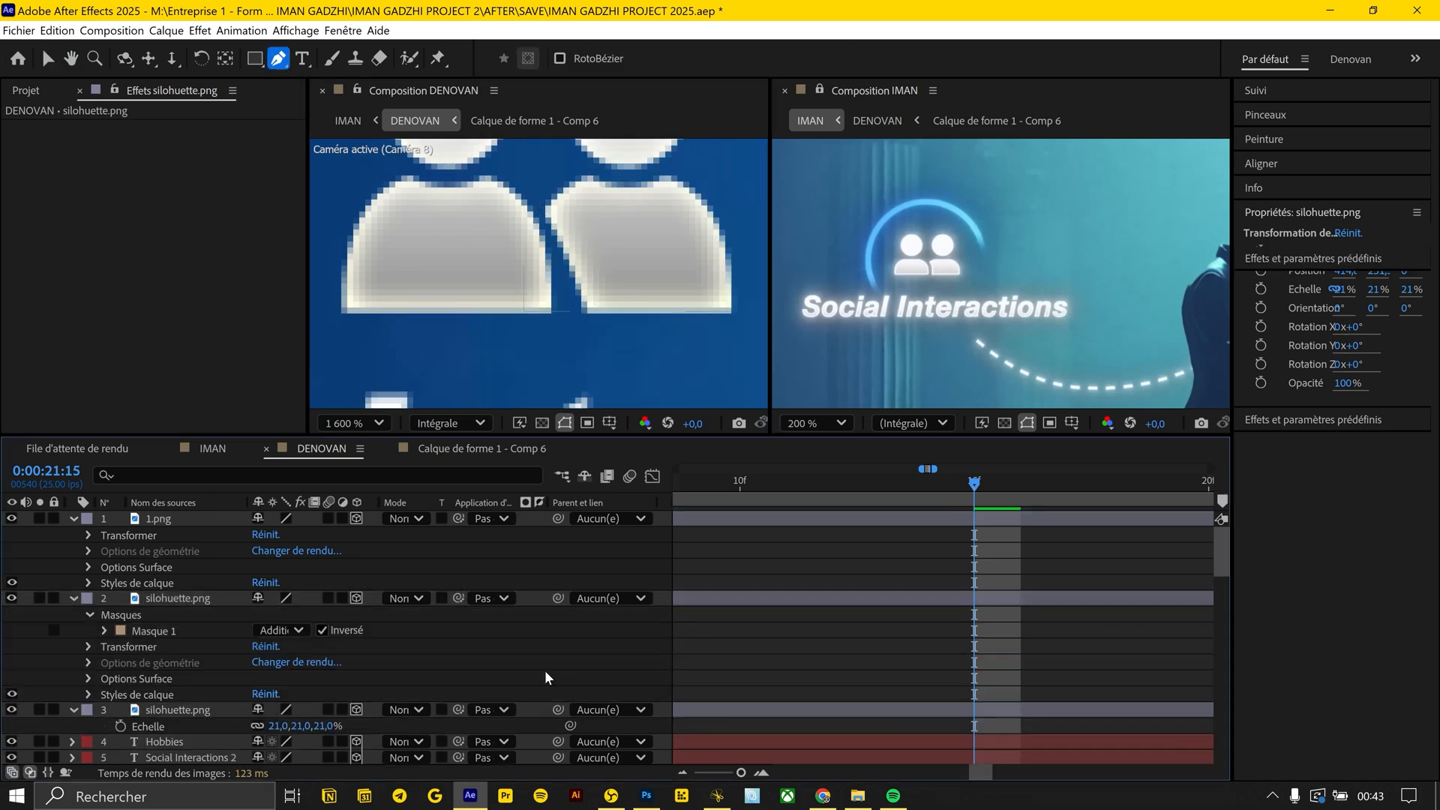
# Draw a circle about 103 px wide around the two silhouettes with a 4 px light blue stroke sampled from the reference
pyautogui.press('q')
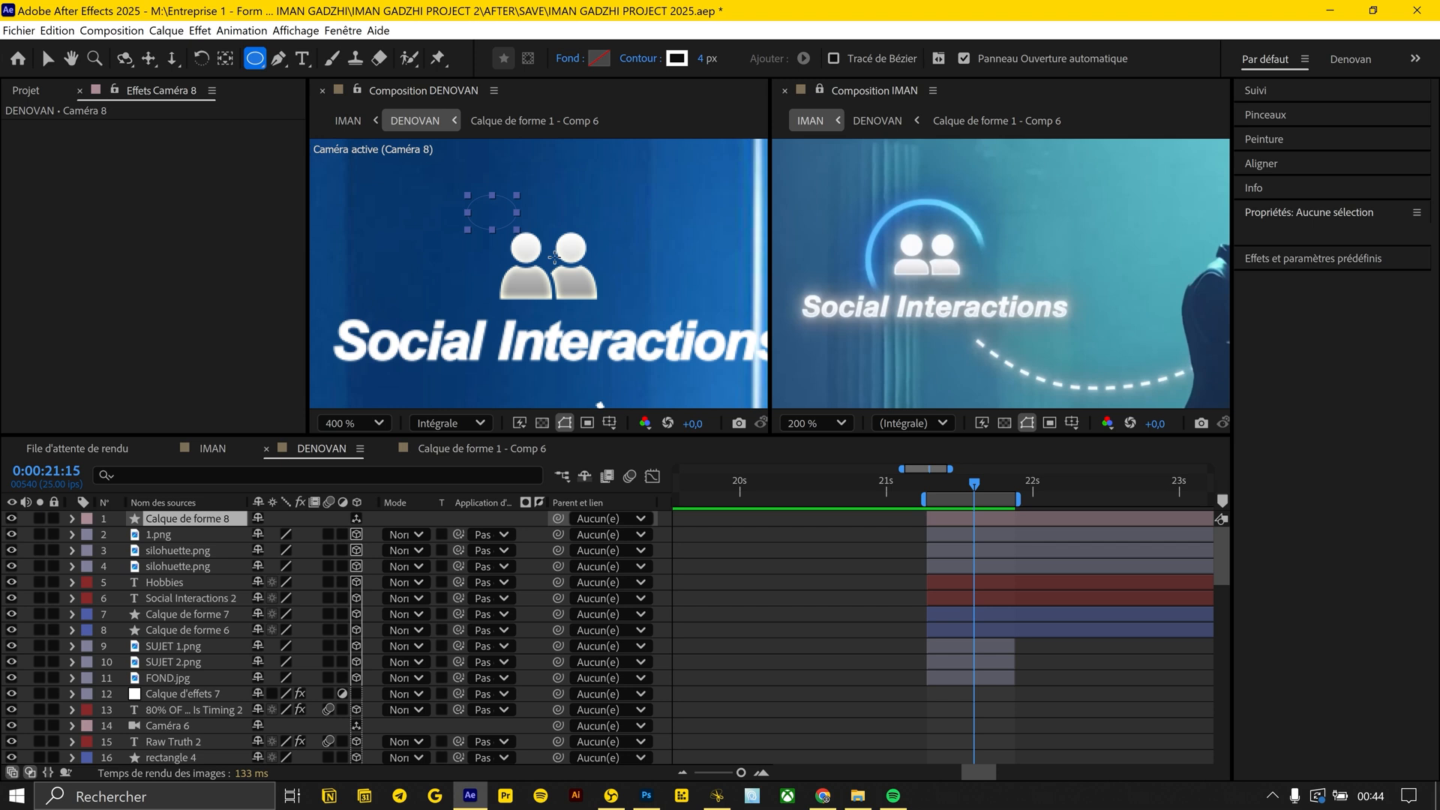
pyautogui.moveTo(467, 195); pyautogui.dragTo(614, 310)
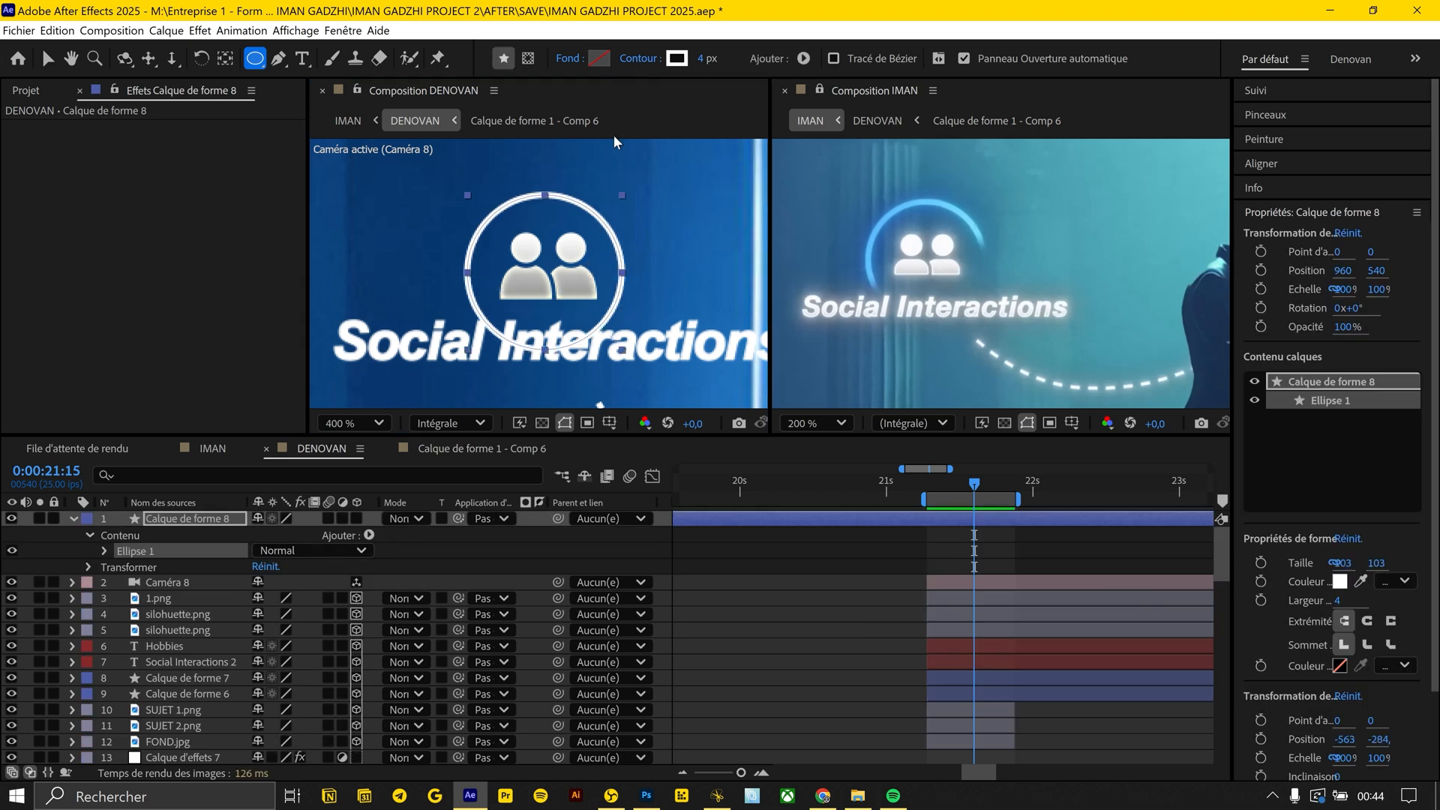
pyautogui.click(639, 57)
pyautogui.click(735, 452)
pyautogui.click(673, 58)
pyautogui.click(869, 384)
pyautogui.click(907, 287)
# Mask the lower right part of the blue circle, invert the mask and feather it by 33 pixels
pyautogui.press('g')
pyautogui.click(480, 340)
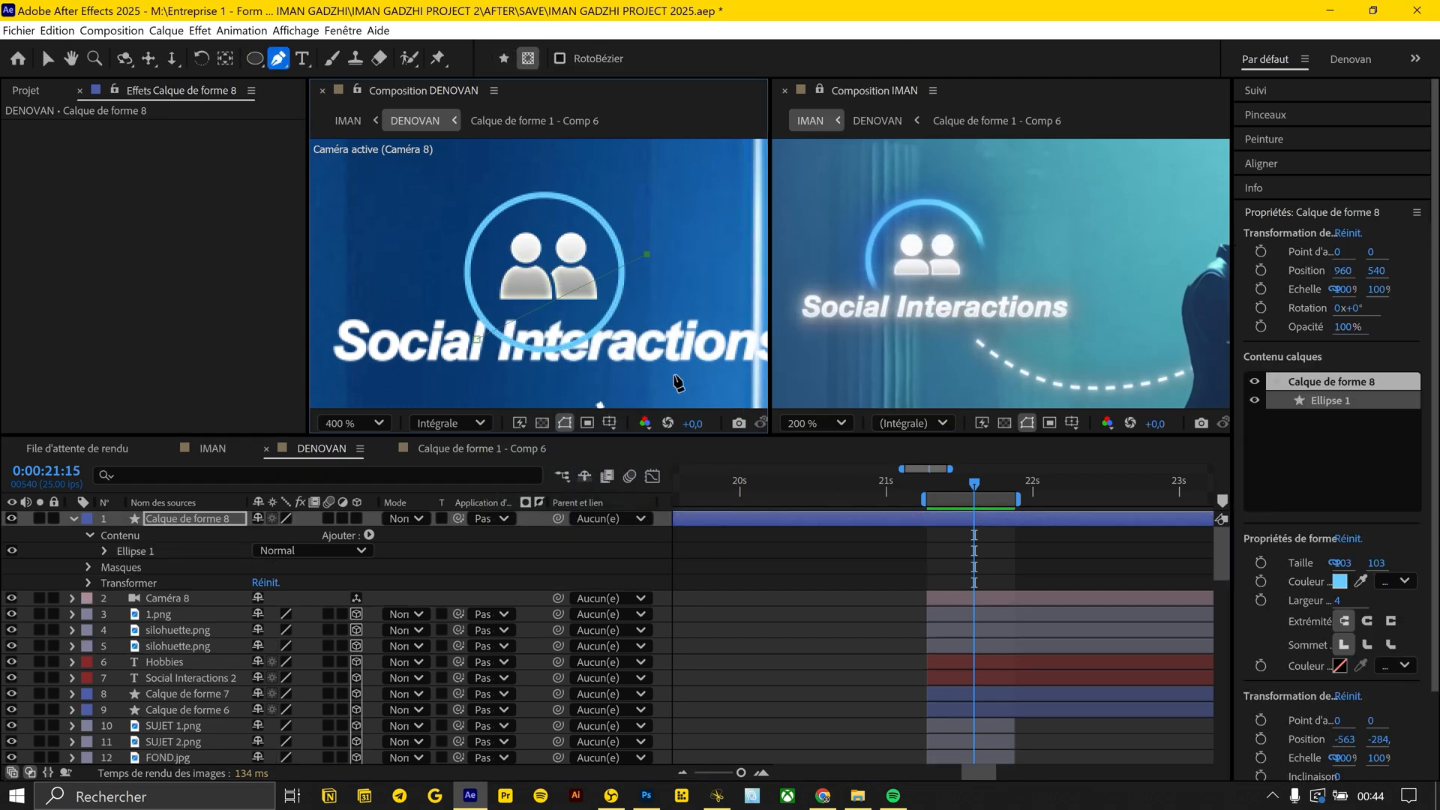
pyautogui.click(87, 567)
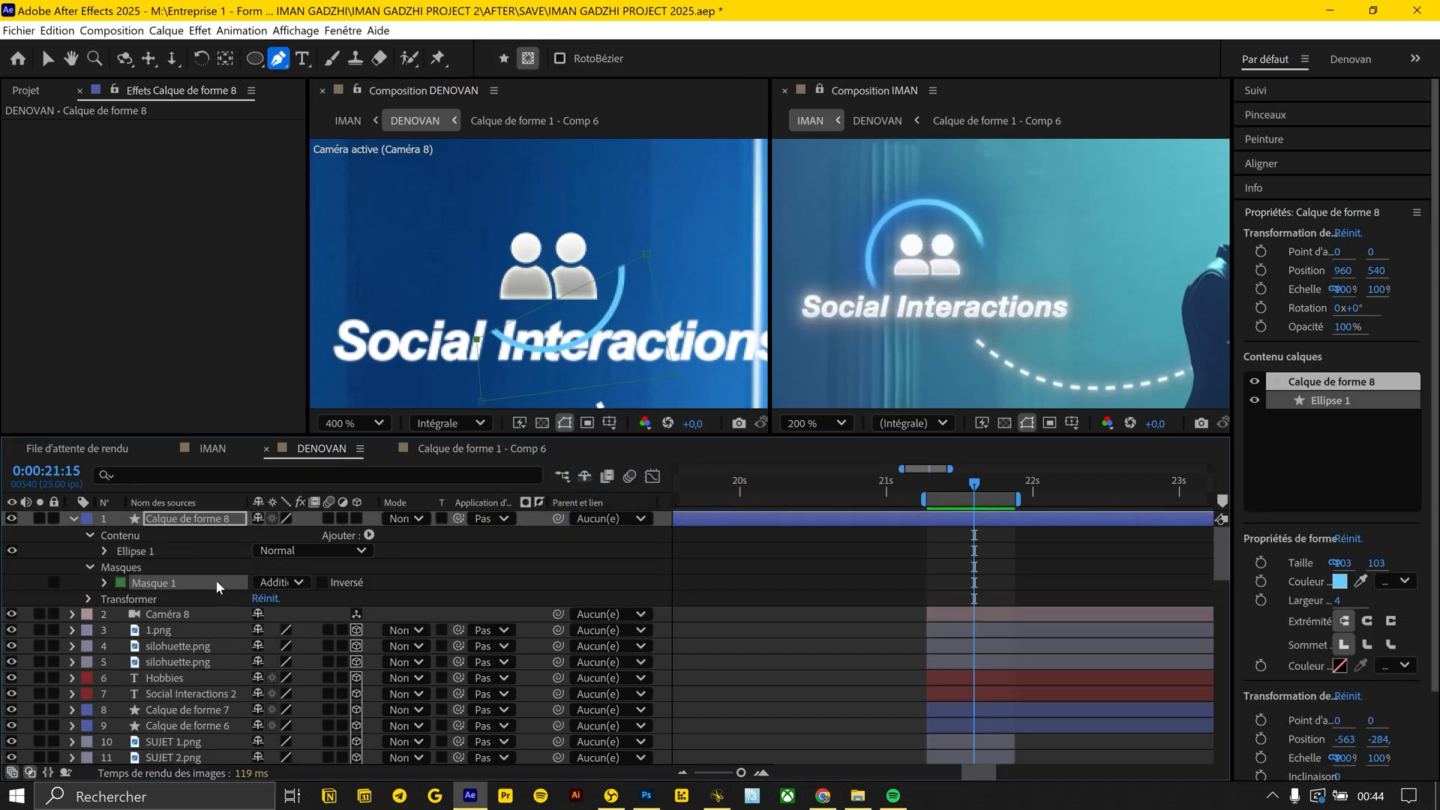
pyautogui.click(106, 583)
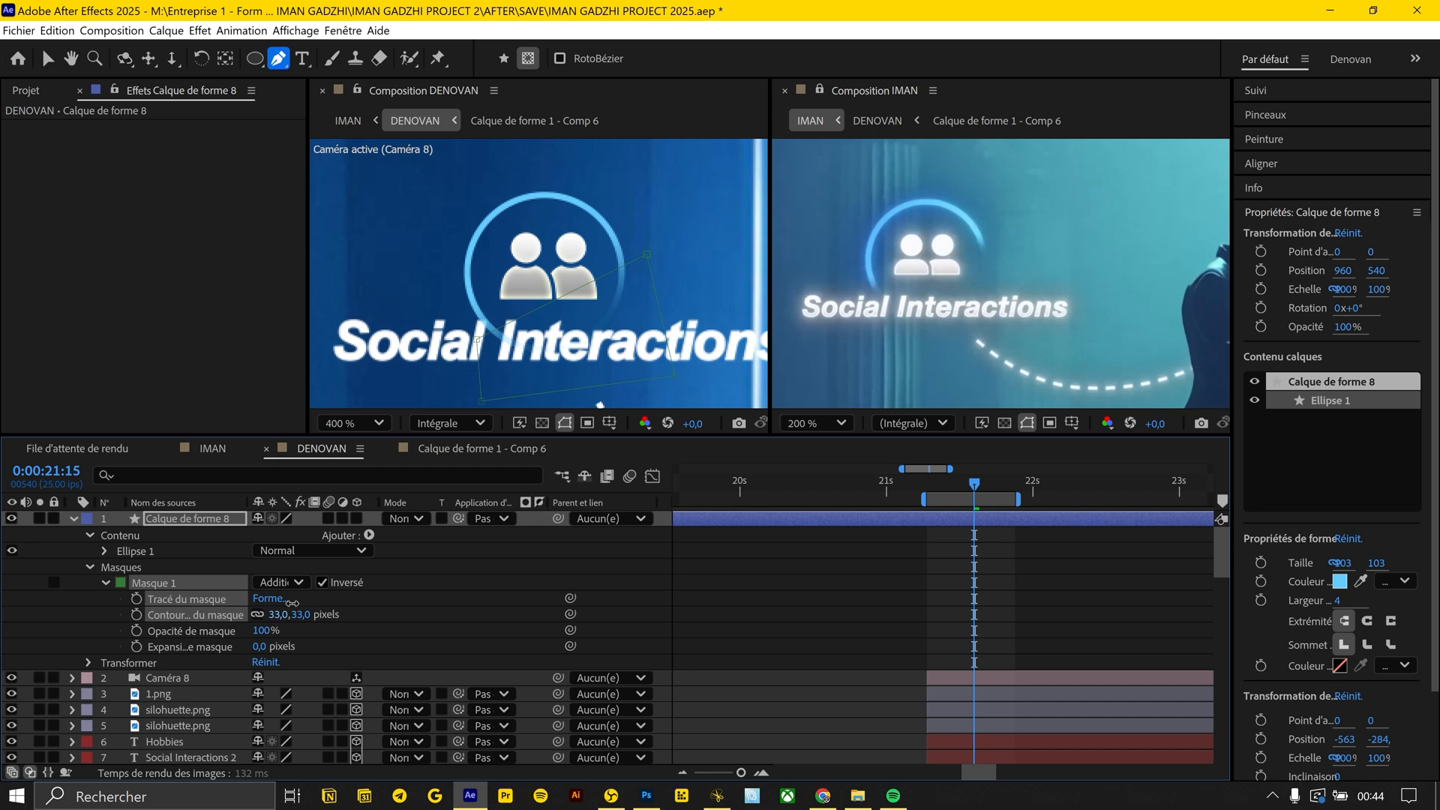
# Precompose both silhouette layers and the blue circle layer as "ICON GAUCHE"
pyautogui.click(169, 582)
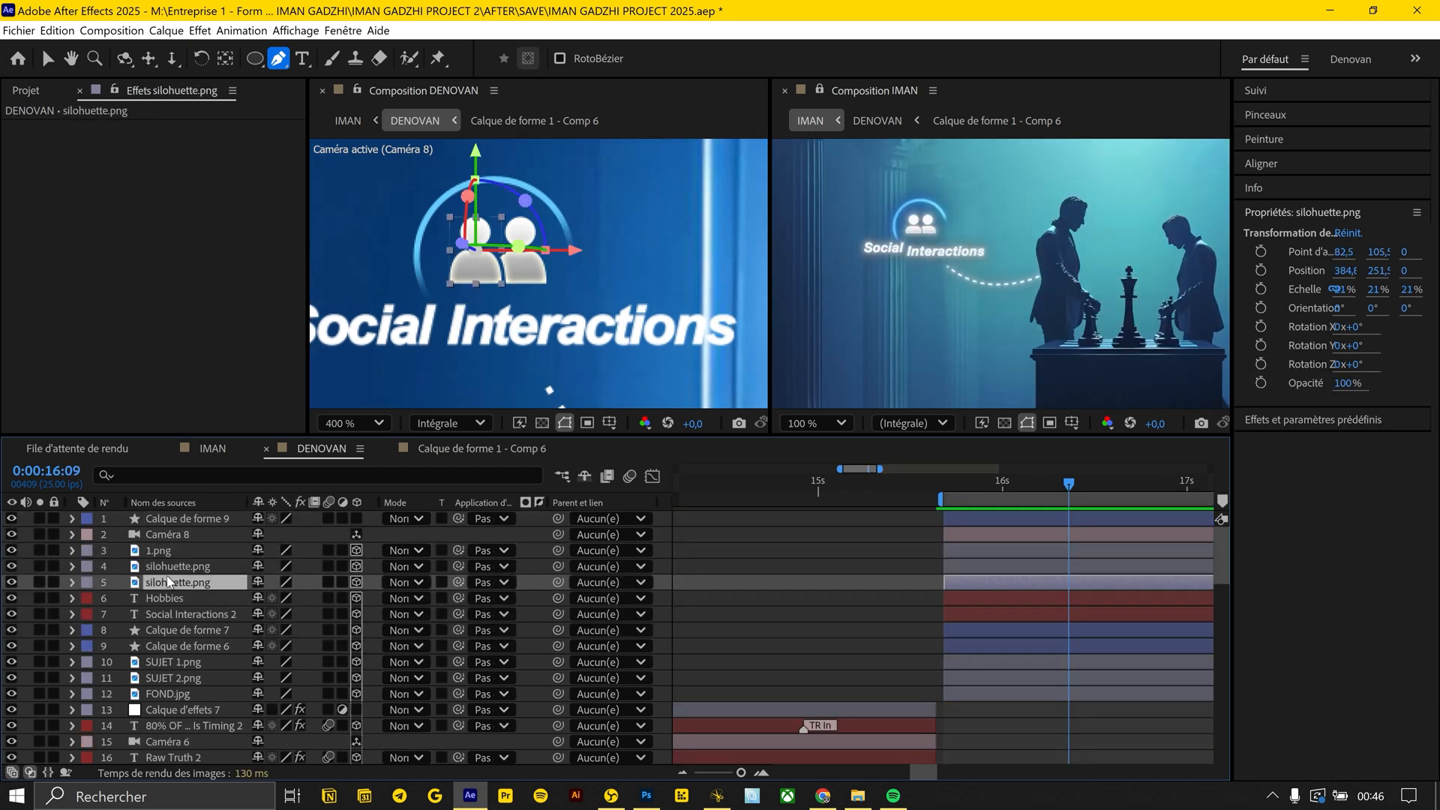
pyautogui.keyDown('ctrl'); pyautogui.click(171, 566); pyautogui.keyUp('ctrl')
pyautogui.keyDown('ctrl'); pyautogui.click(178, 519); pyautogui.keyUp('ctrl')
pyautogui.hotkey('ctrl', 'shift', 'c')
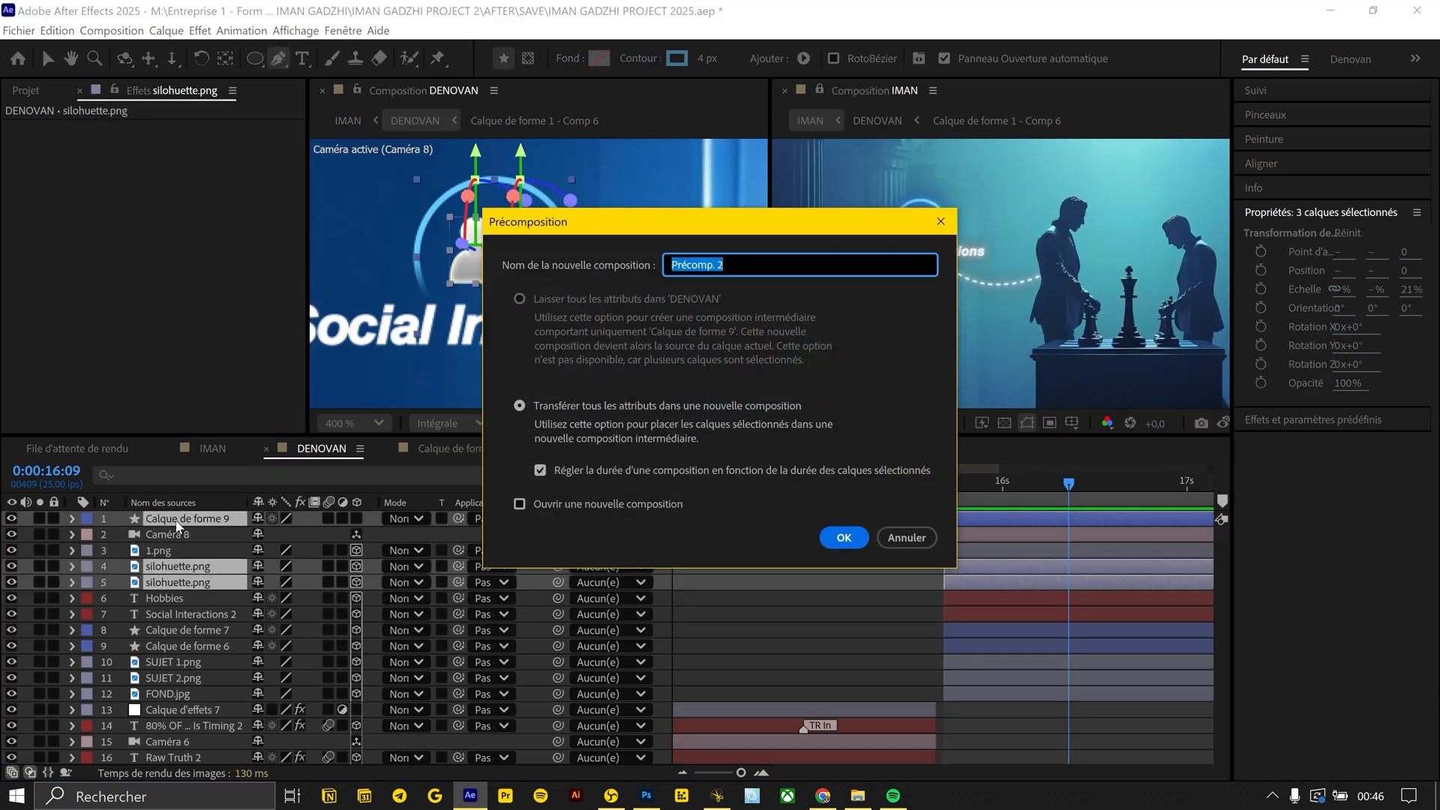
pyautogui.write('ICON GAUCHE')
pyautogui.press('Return')
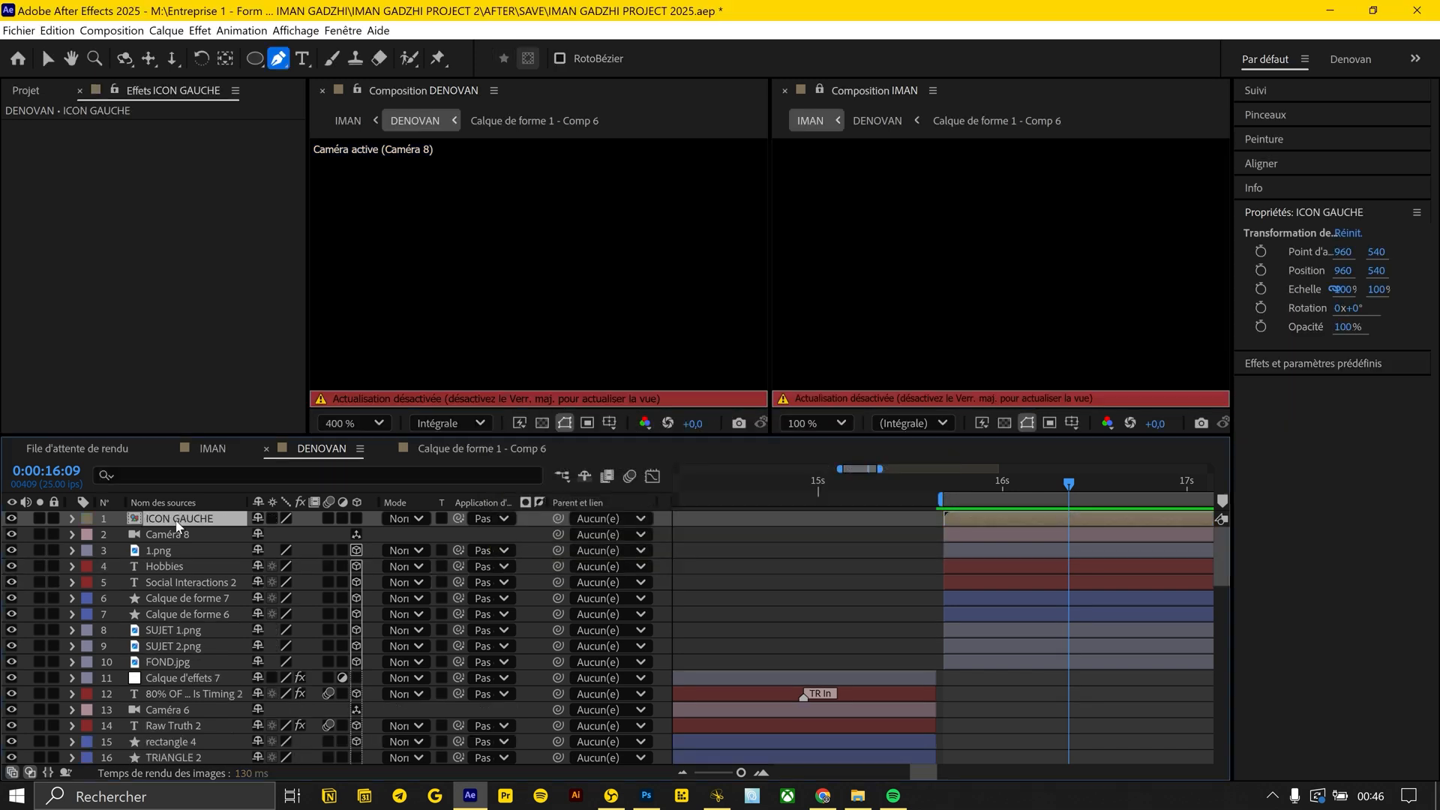
# Precompose the Hobbies text and the 1.png palette icon as "ICON DROITE"
pyautogui.click(168, 565)
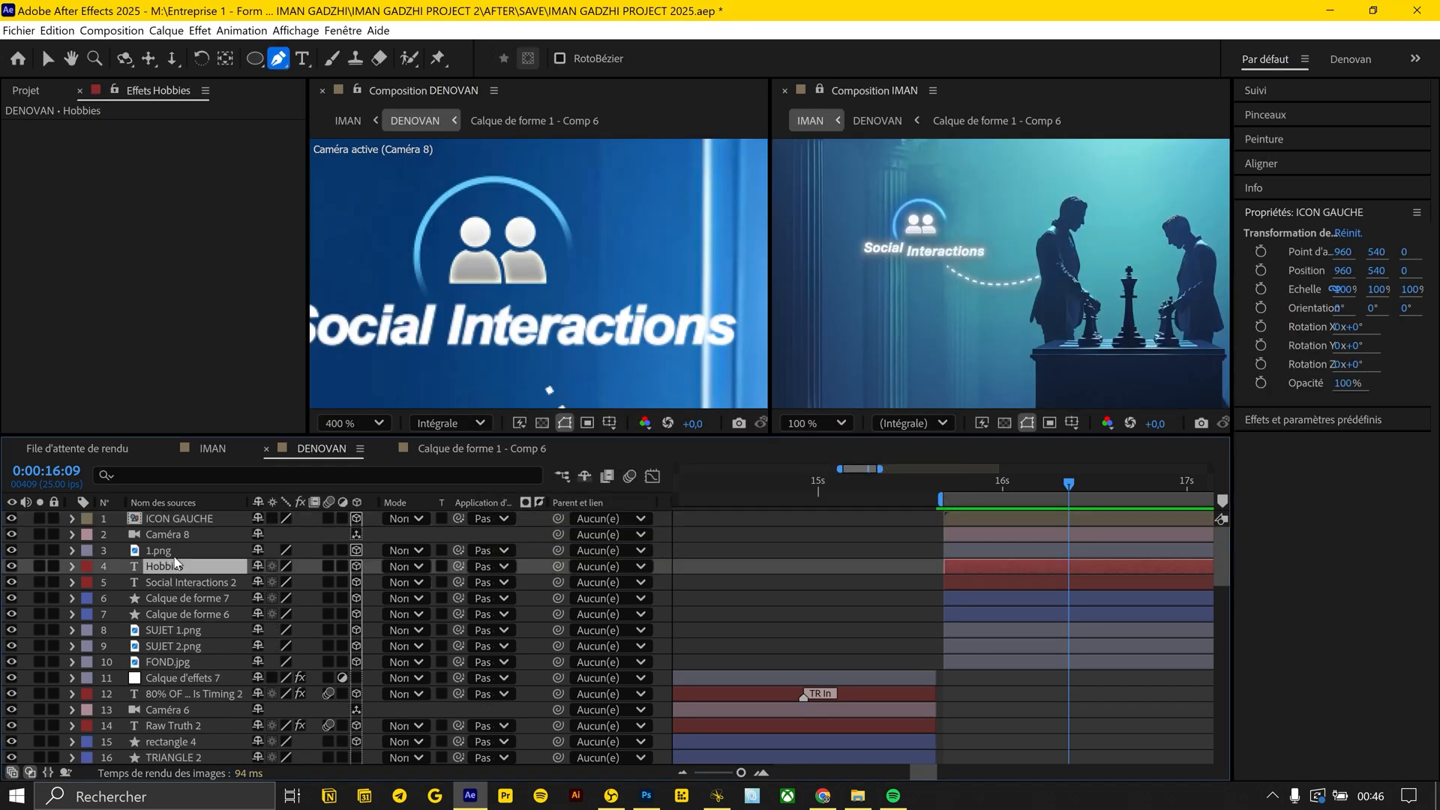
pyautogui.keyDown('ctrl'); pyautogui.click(162, 549); pyautogui.keyUp('ctrl')
pyautogui.hotkey('ctrl', 'shift', 'c')
pyautogui.press('BackSpace')
pyautogui.write('ICON DROITE')
pyautogui.press('Return')
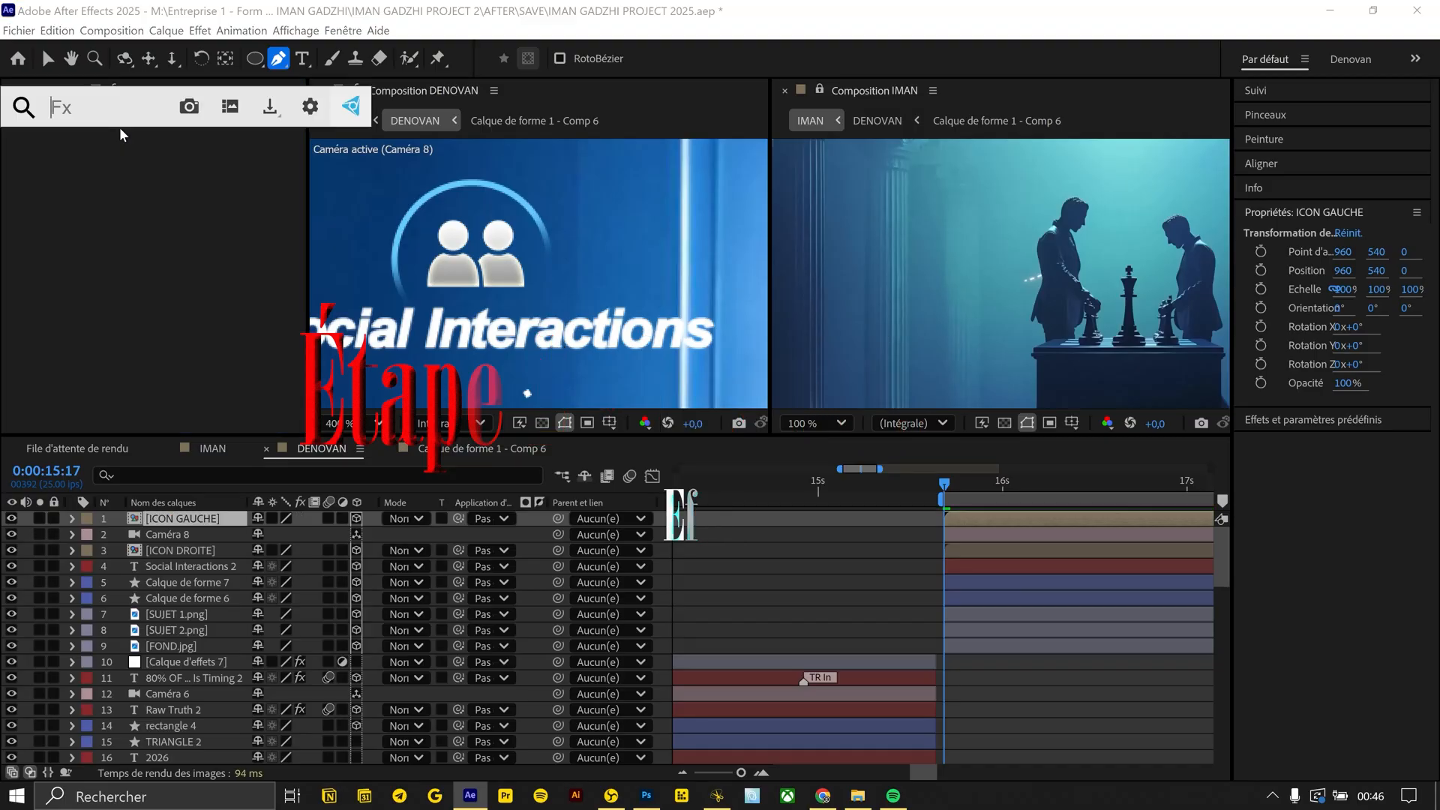
# Add a Gaussian blur to ICON GAUCHE and animate it from blurred to 0 at 0:00:16:07
pyautogui.write('flou gau')
pyautogui.press('Return')
pyautogui.moveTo(963, 487)
pyautogui.mouseDown()
pyautogui.moveTo(1054, 484)
pyautogui.moveTo(988, 484)
pyautogui.mouseUp()
pyautogui.click(40, 144)
pyautogui.moveTo(176, 144); pyautogui.dragTo(258, 143)
pyautogui.press('u')
pyautogui.hotkey('shift', 't')
pyautogui.click(1054, 485)
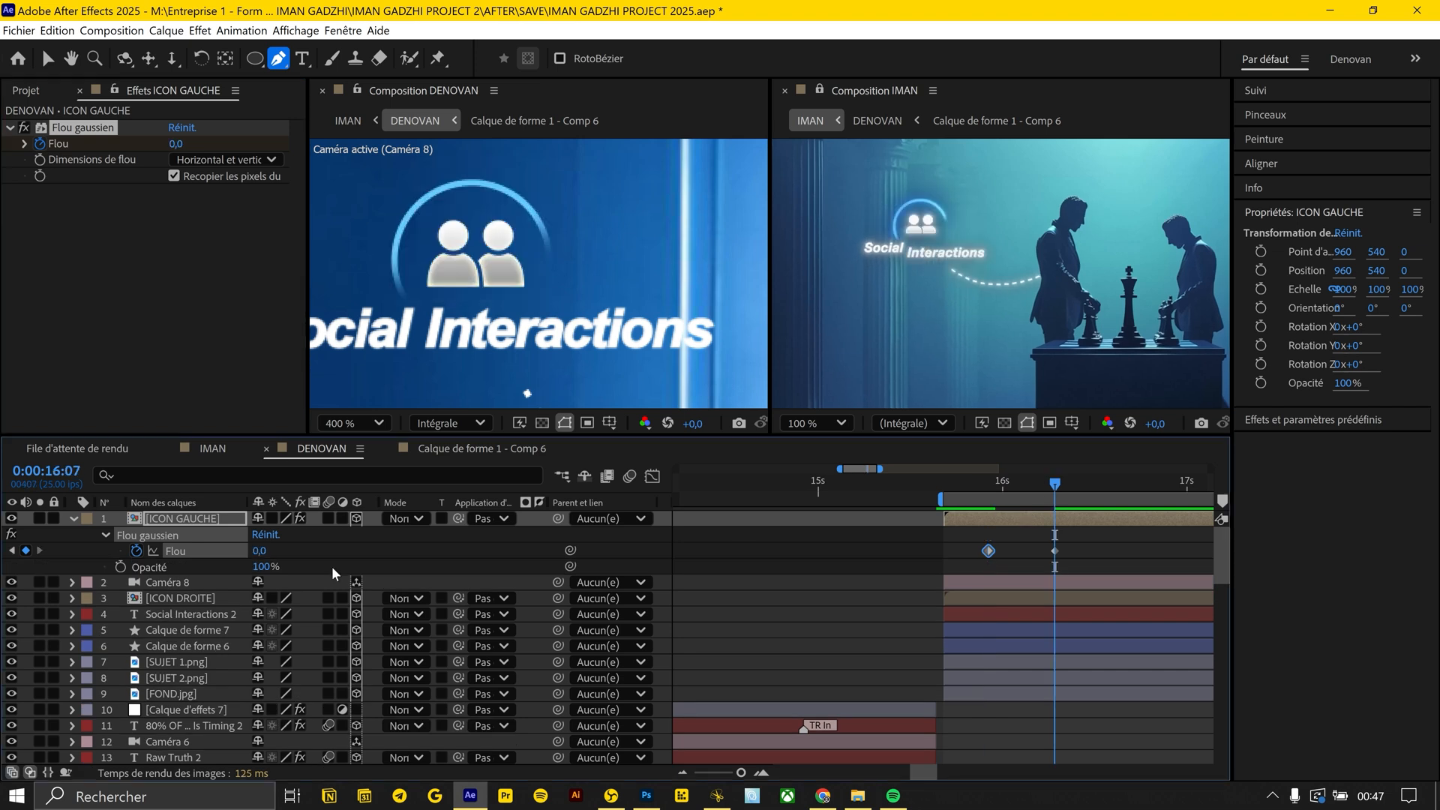
# Animate ICON GAUCHE's opacity fading in to 100%, with the last opacity keyframe slightly before the end of the blur
pyautogui.click(120, 566)
pyautogui.press('j')
pyautogui.moveTo(263, 568); pyautogui.dragTo(180, 567)
pyautogui.moveTo(997, 482); pyautogui.dragTo(1057, 485)
pyautogui.moveTo(1054, 567); pyautogui.dragTo(1032, 567)
# Copy ICON GAUCHE's blur and opacity keyframes to ICON DROITE at the moment the Hobbies icon appears in the reference
pyautogui.moveTo(1080, 544); pyautogui.dragTo(979, 562)
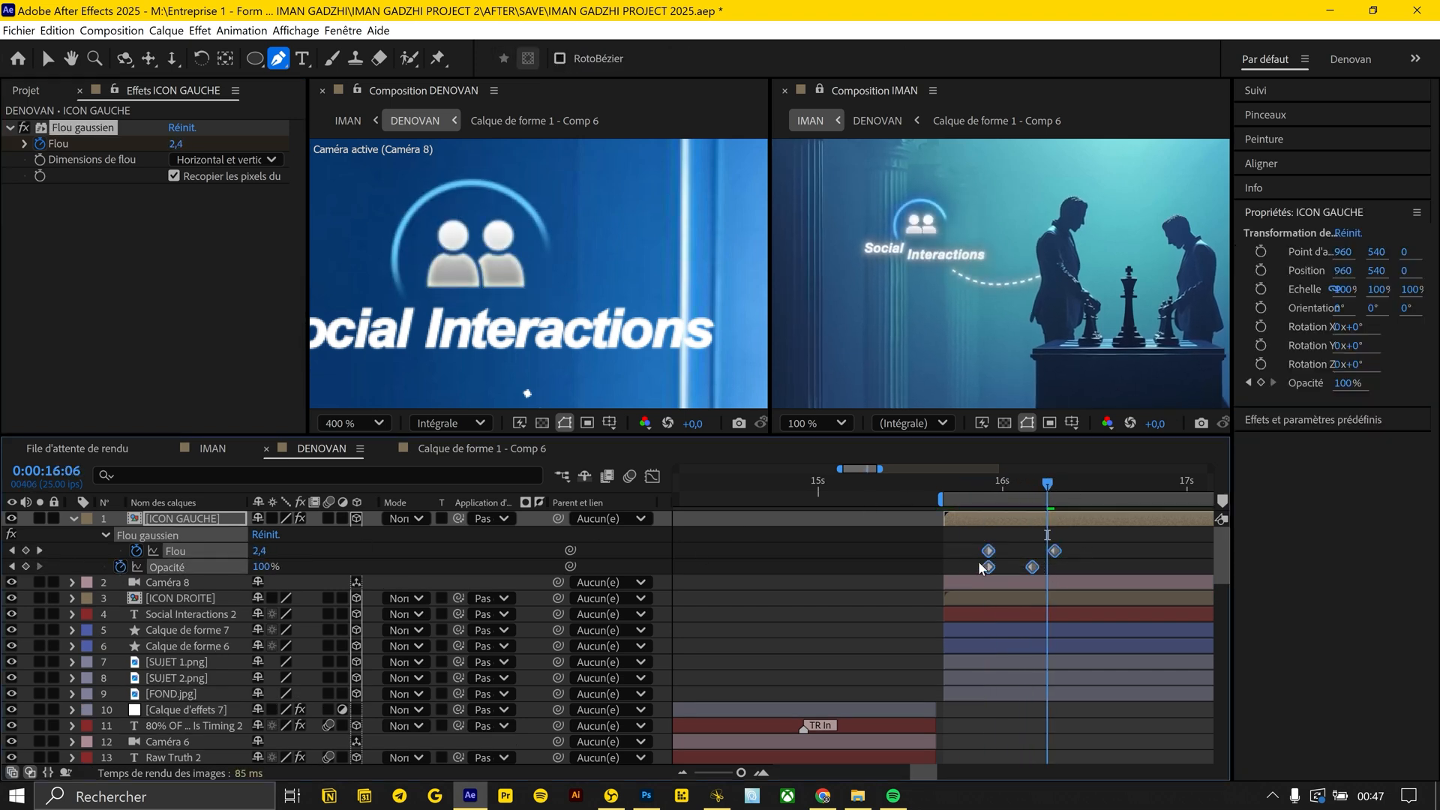
pyautogui.moveTo(1064, 279); pyautogui.dragTo(758, 304)
pyautogui.moveTo(1099, 492); pyautogui.dragTo(1201, 499)
pyautogui.scroll(-5, 1171, 495)
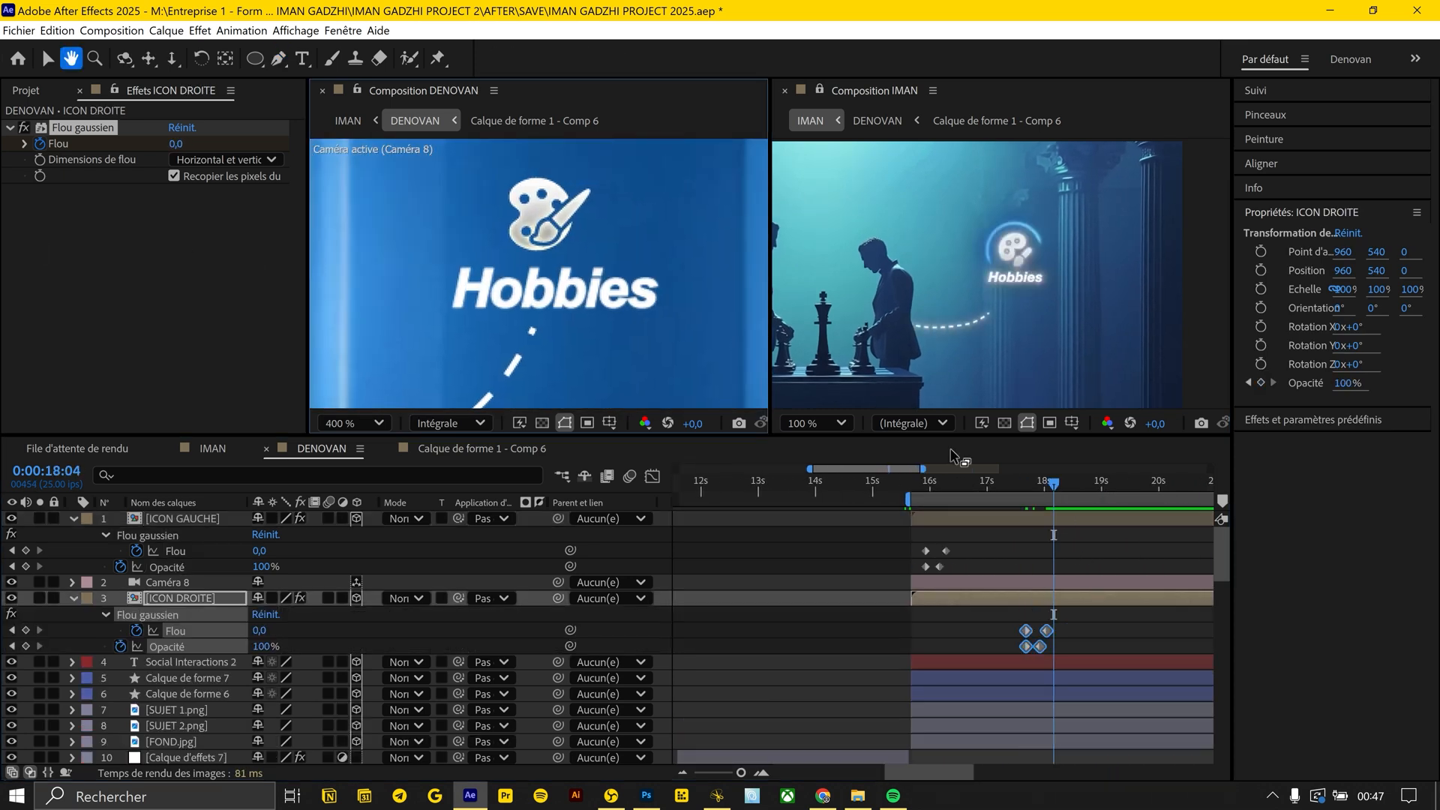
# Add Trim Paths to Calque de forme 6 and animate its End from 0 to 100% between the layer's start and 0:00:16:05
pyautogui.click(1049, 478)
pyautogui.press(';')
pyautogui.click(347, 420)
pyautogui.click(355, 52)
pyautogui.click(816, 423)
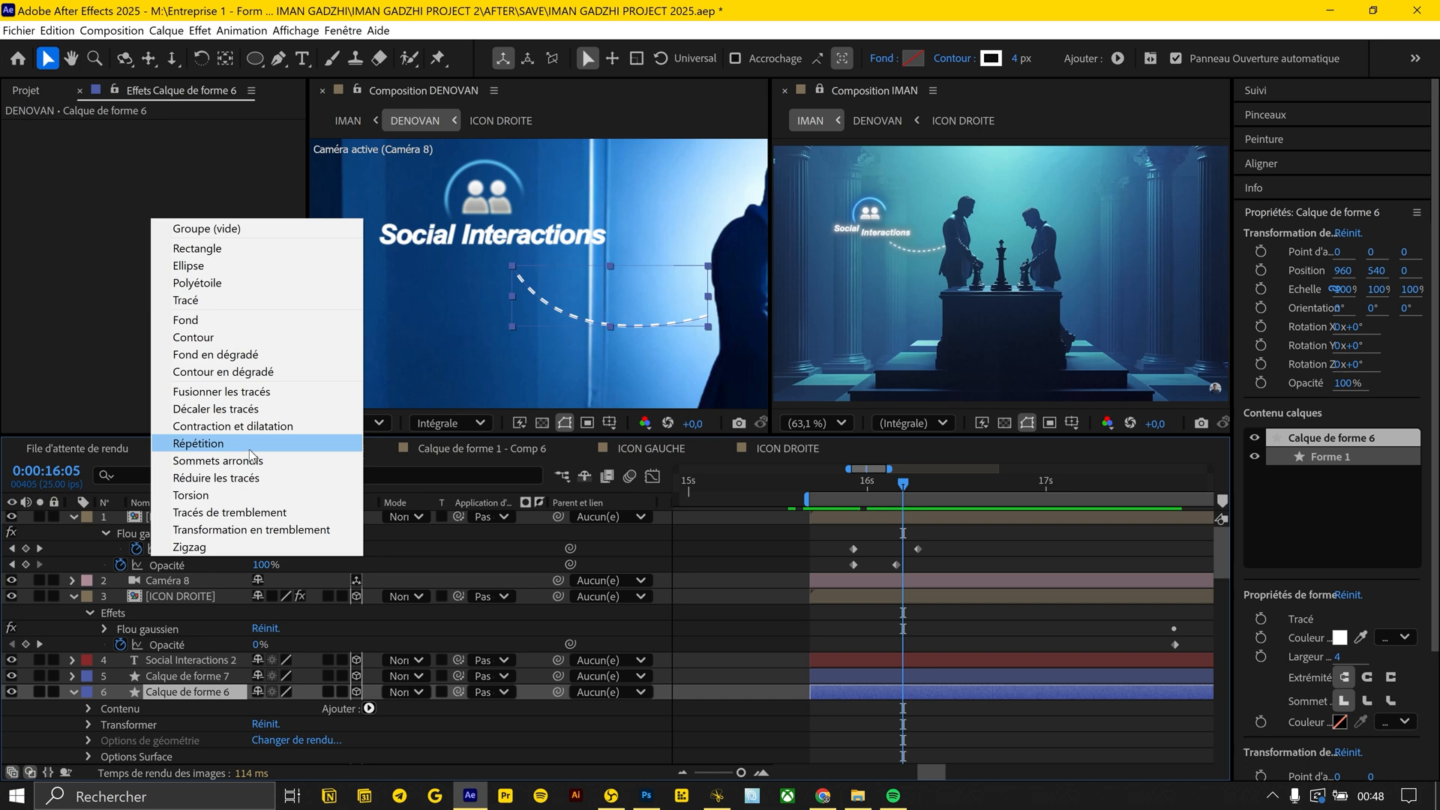
pyautogui.click(250, 478)
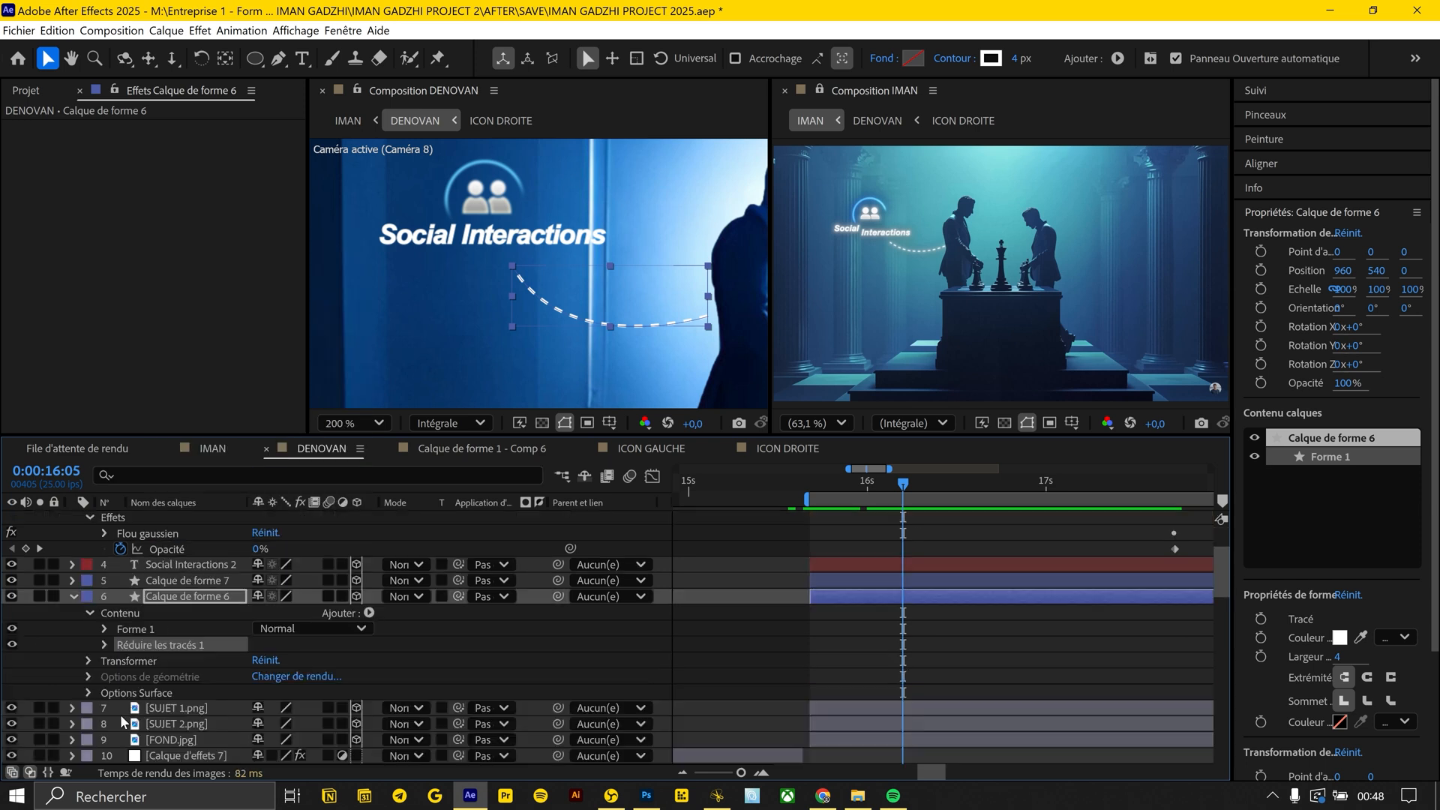
pyautogui.click(137, 675)
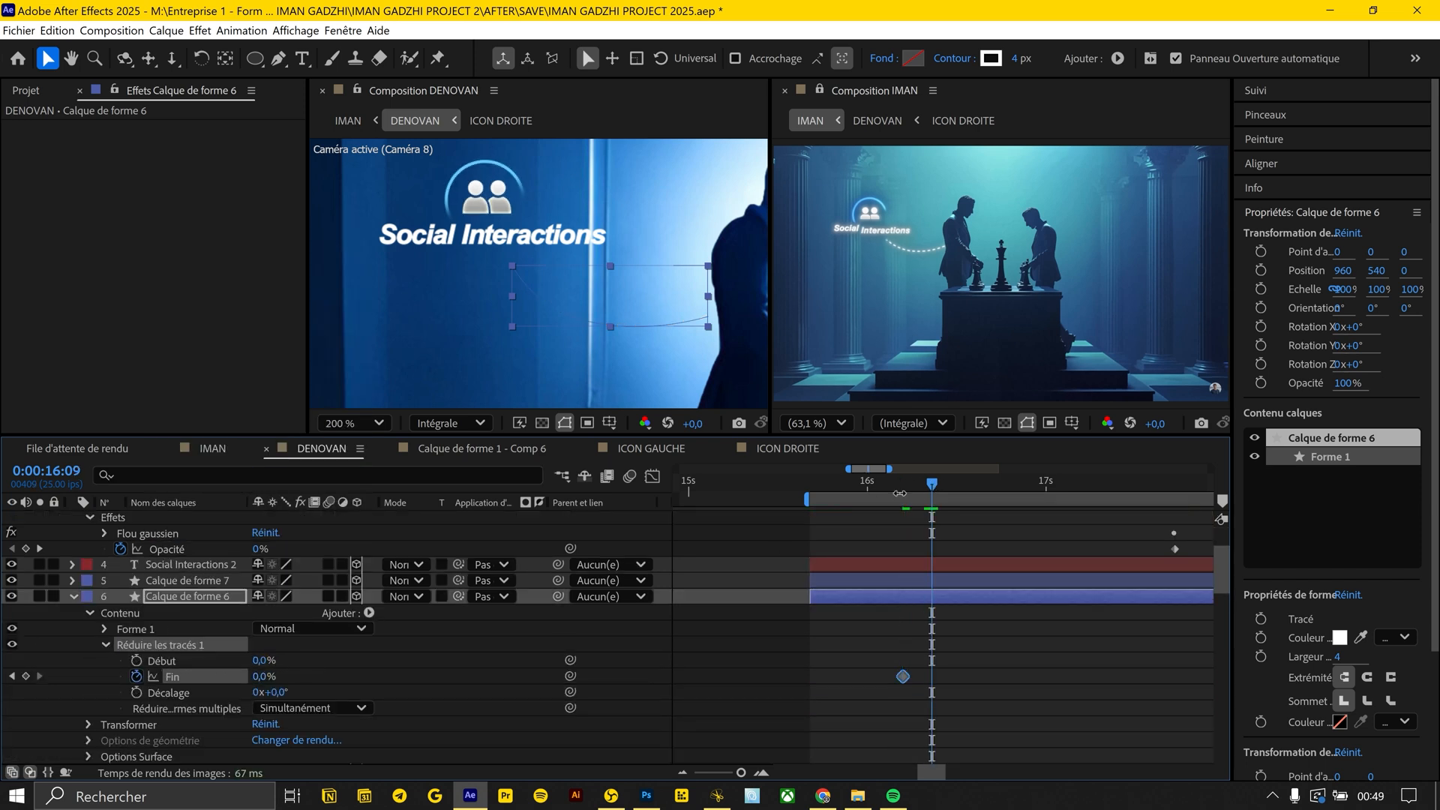
pyautogui.moveTo(264, 677); pyautogui.dragTo(405, 666)
pyautogui.moveTo(892, 486)
pyautogui.mouseDown()
pyautogui.moveTo(842, 491)
pyautogui.moveTo(835, 592)
pyautogui.moveTo(890, 564)
pyautogui.mouseUp()
pyautogui.moveTo(961, 651); pyautogui.dragTo(736, 699)
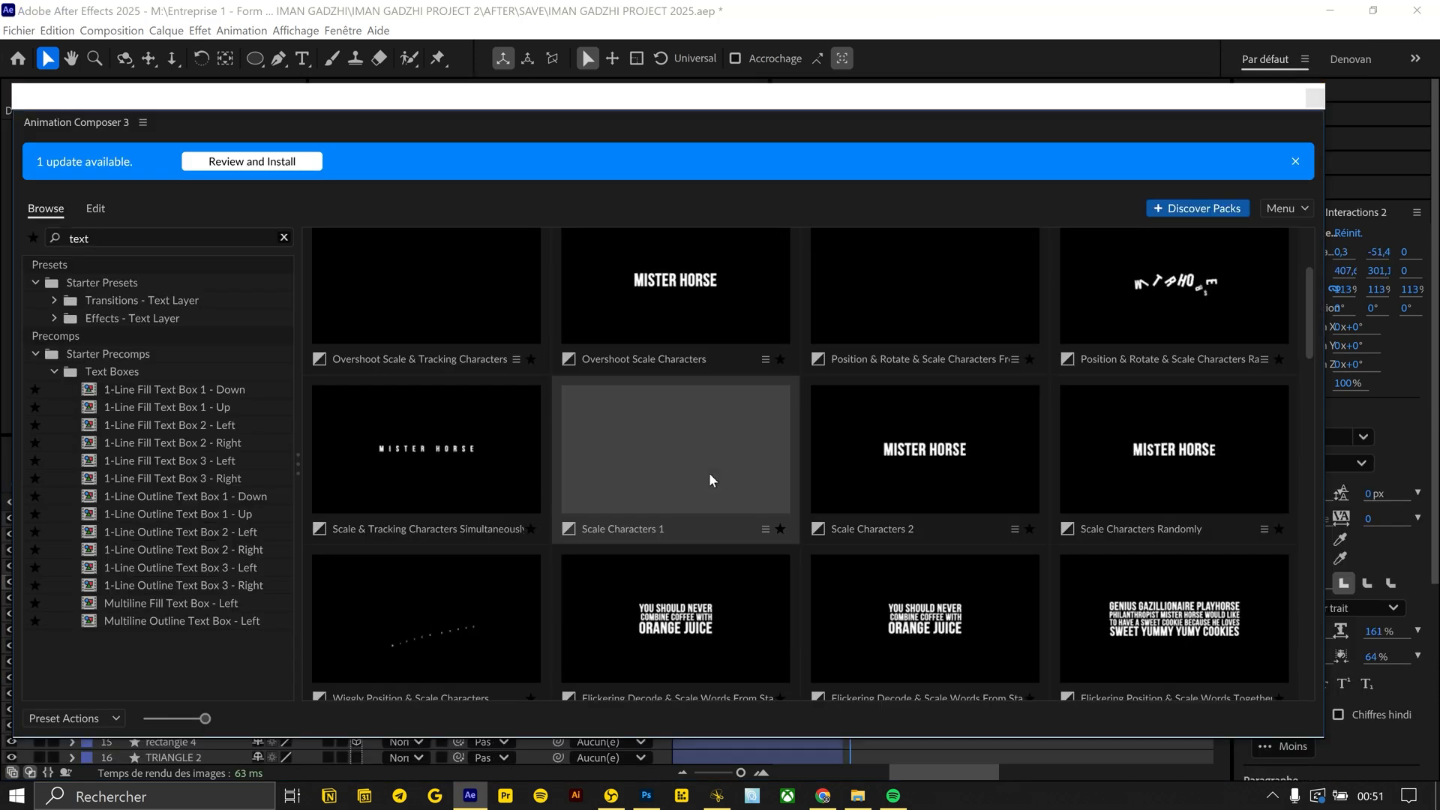
# Apply the AC IN [TSE] text reveal to the Social Interactions 2 layer and preview it
pyautogui.click(710, 389)
pyautogui.click(1139, 713)
pyautogui.click(1314, 97)
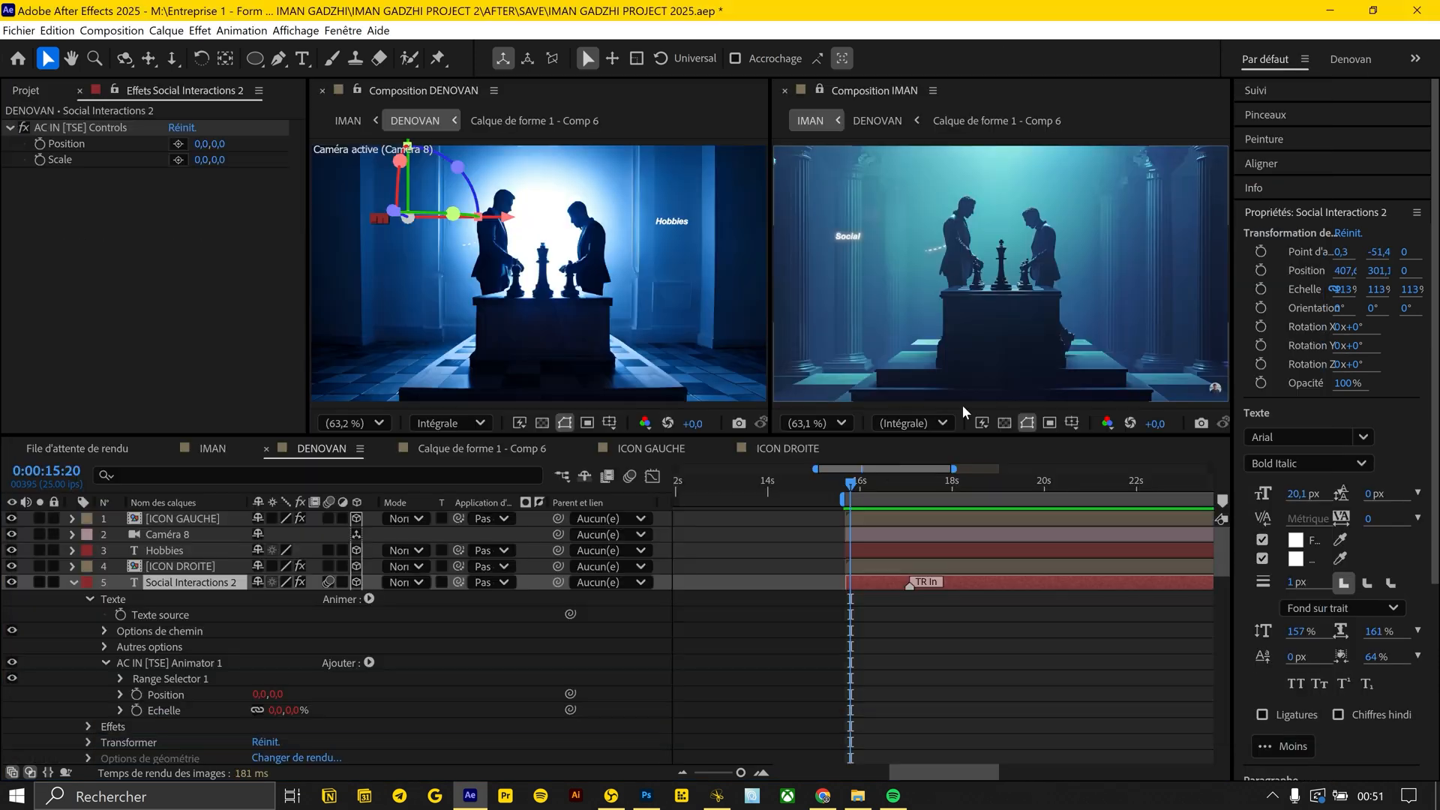
pyautogui.moveTo(851, 487); pyautogui.dragTo(911, 492)
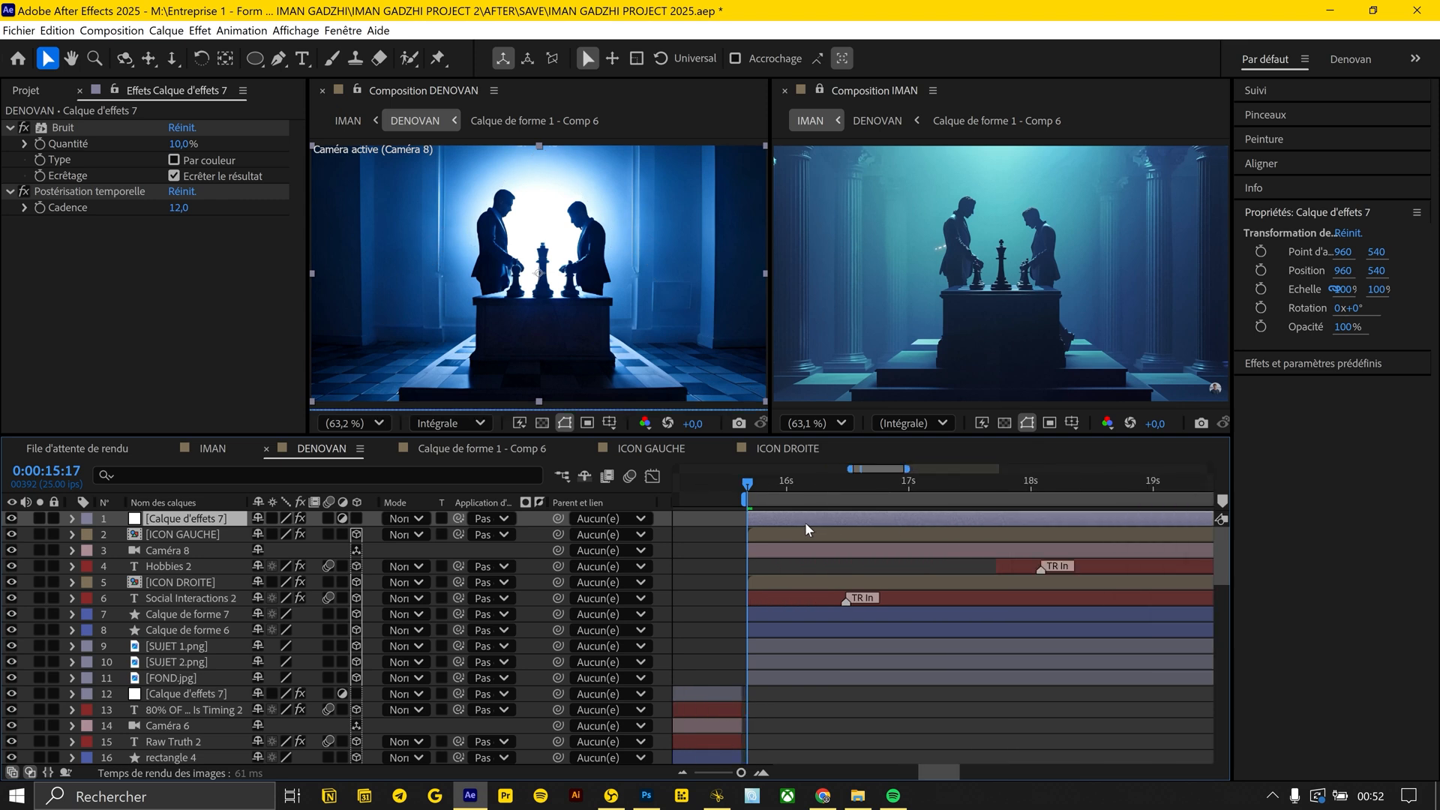
# Precompose the icon, text, dashed-line and subject layers together as "1ER PLAN"
pyautogui.press('-')
pyautogui.press('t')
pyautogui.press('-')
pyautogui.press('-')
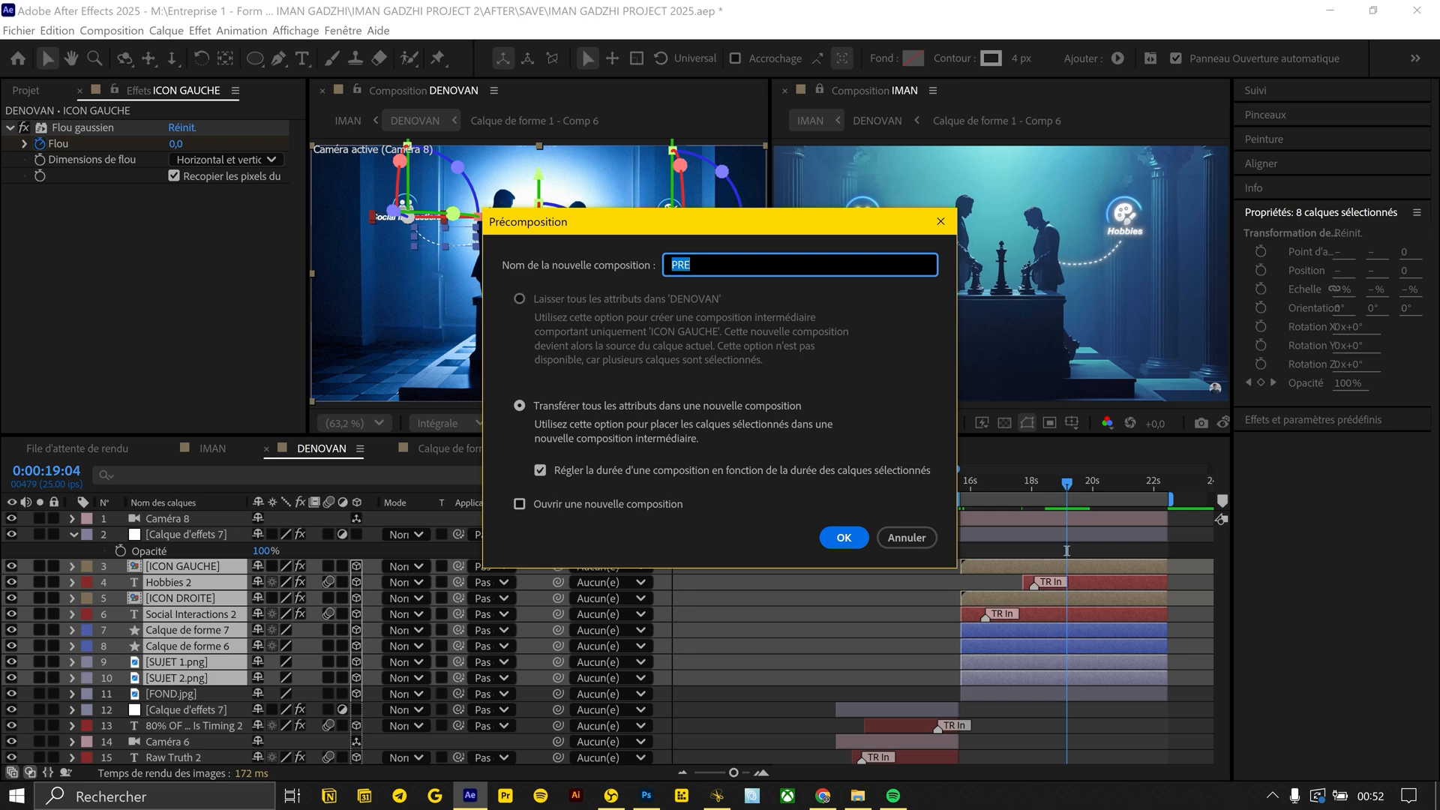
pyautogui.write('PLAN')
pyautogui.press('Return')
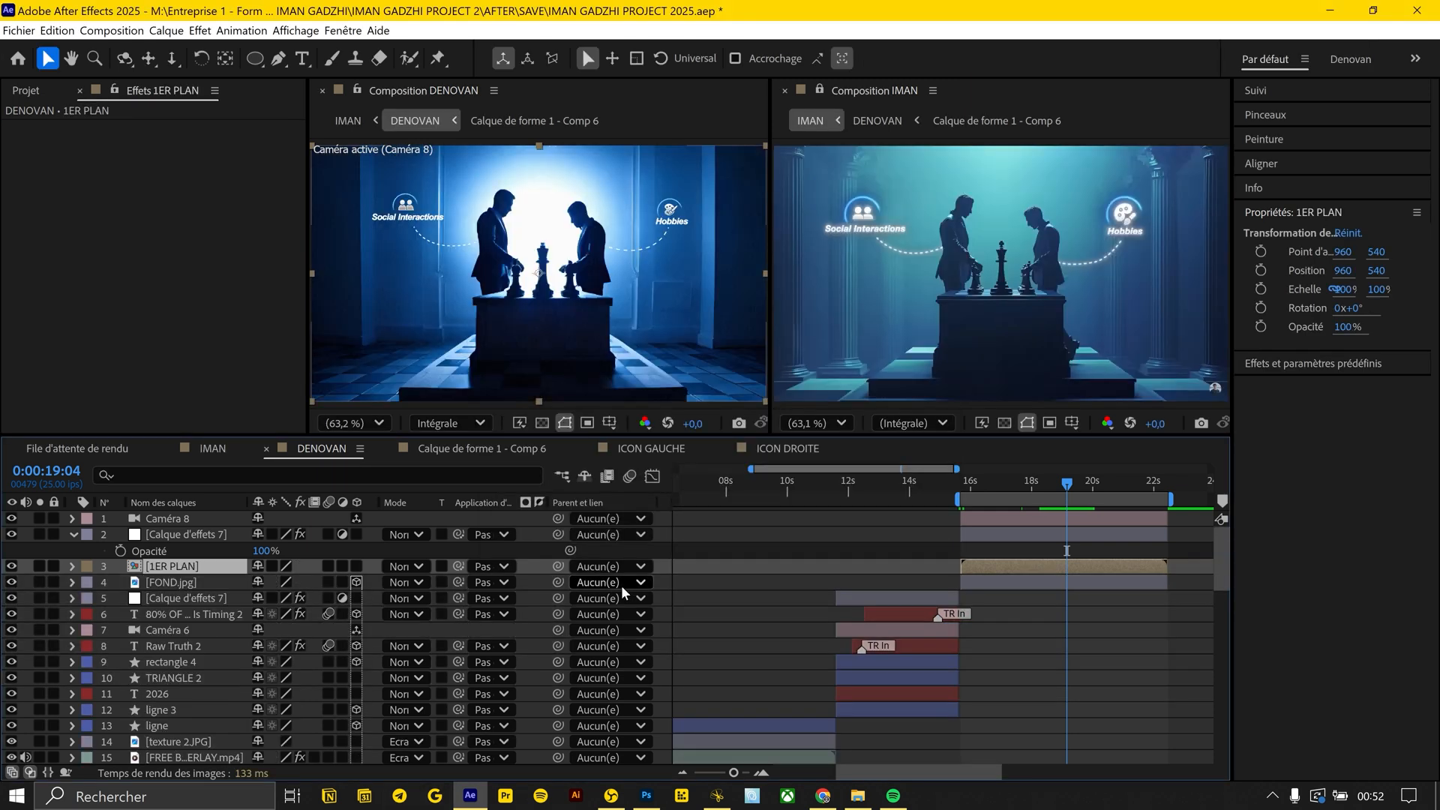
# Make the 1ER PLAN precomposition a 3D layer and nudge its Z position to 3
pyautogui.click(357, 568)
pyautogui.press('p')
pyautogui.click(328, 585)
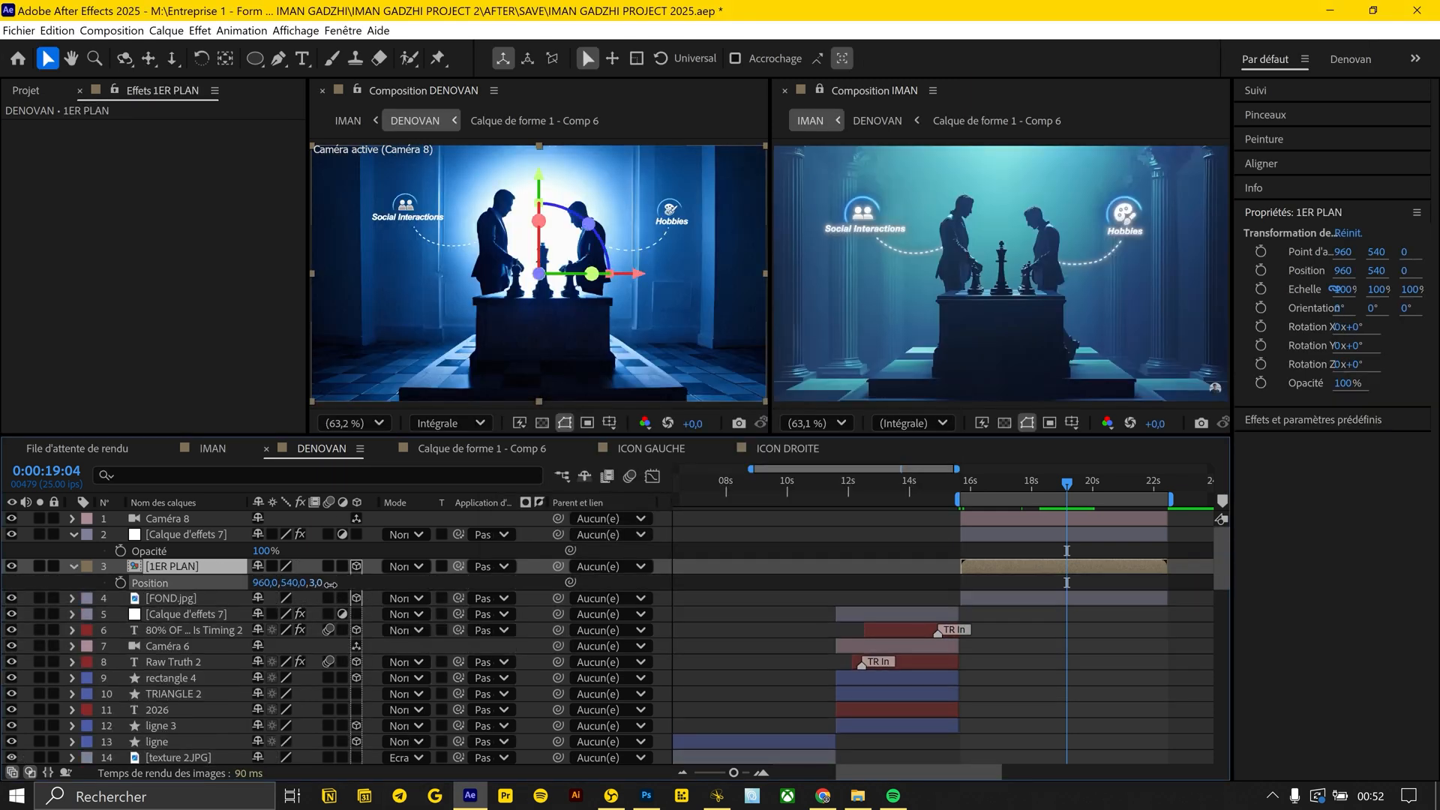
# Switch to Photoshop, hide the SUJET 1 and SUJET 2 layers and quick-select the chess table in Remplissage génératif 2
pyautogui.click(1204, 643)
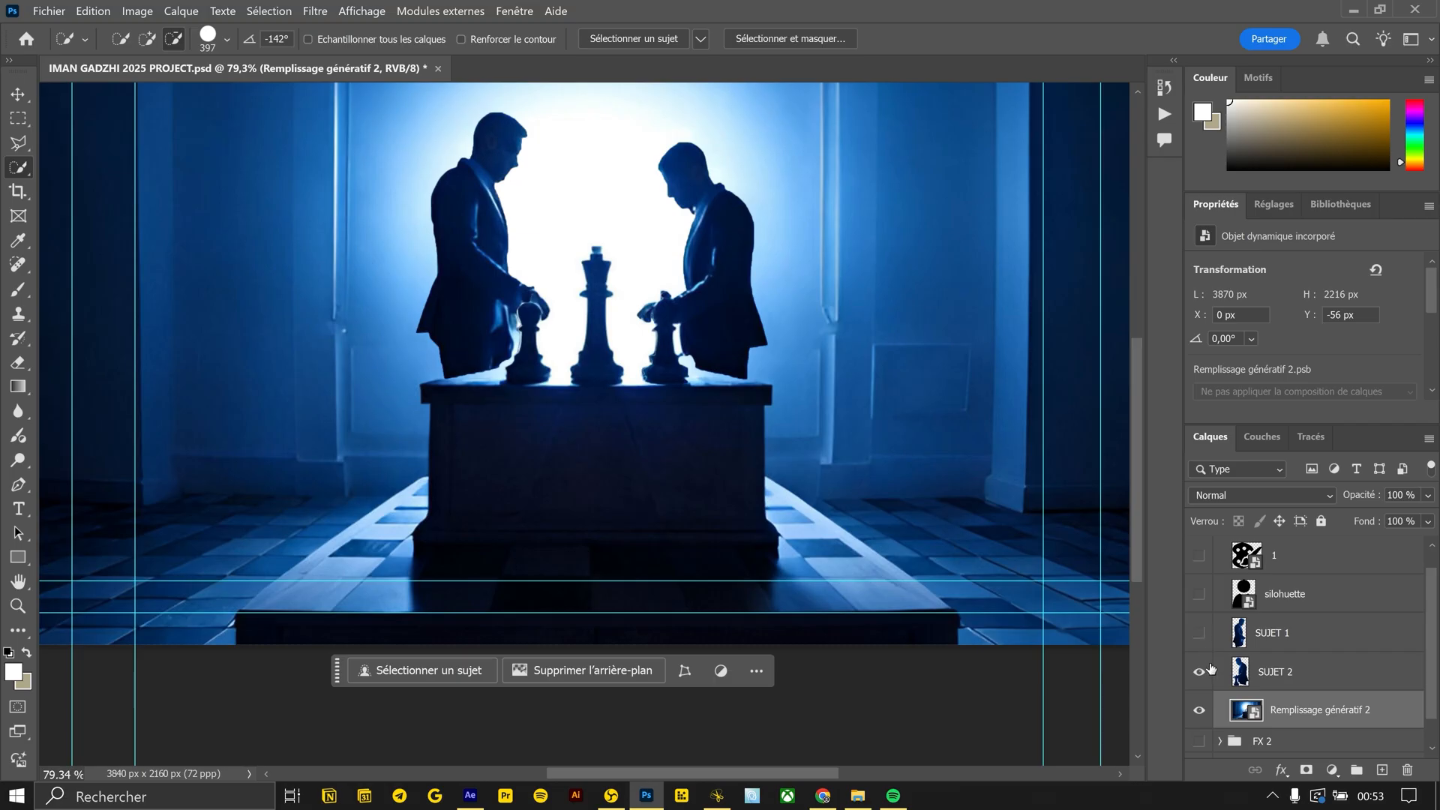
pyautogui.click(1201, 671)
pyautogui.click(590, 498)
pyautogui.keyDown('alt'); pyautogui.rightClick(842, 561); pyautogui.keyUp('alt')
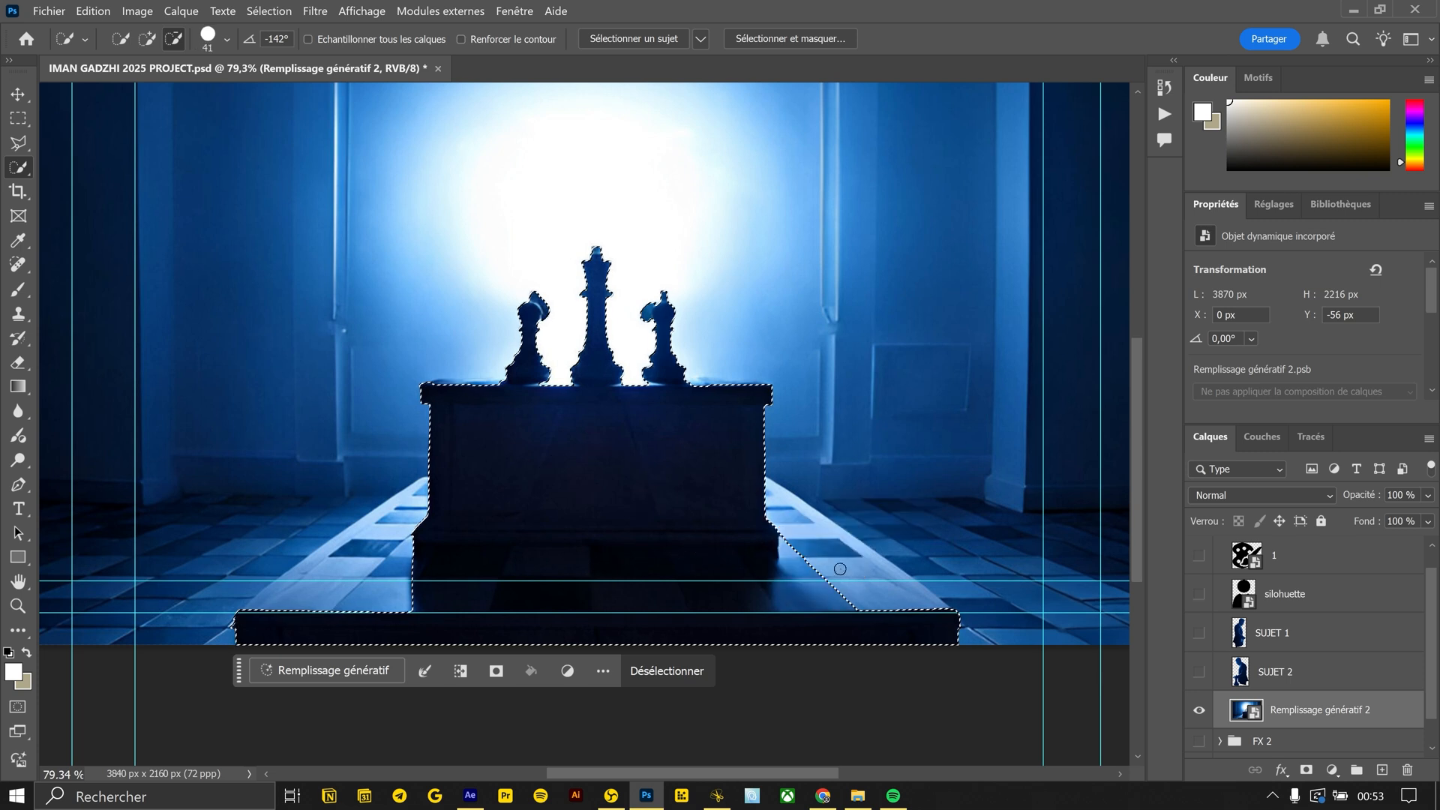
pyautogui.scroll(3, 848, 584)
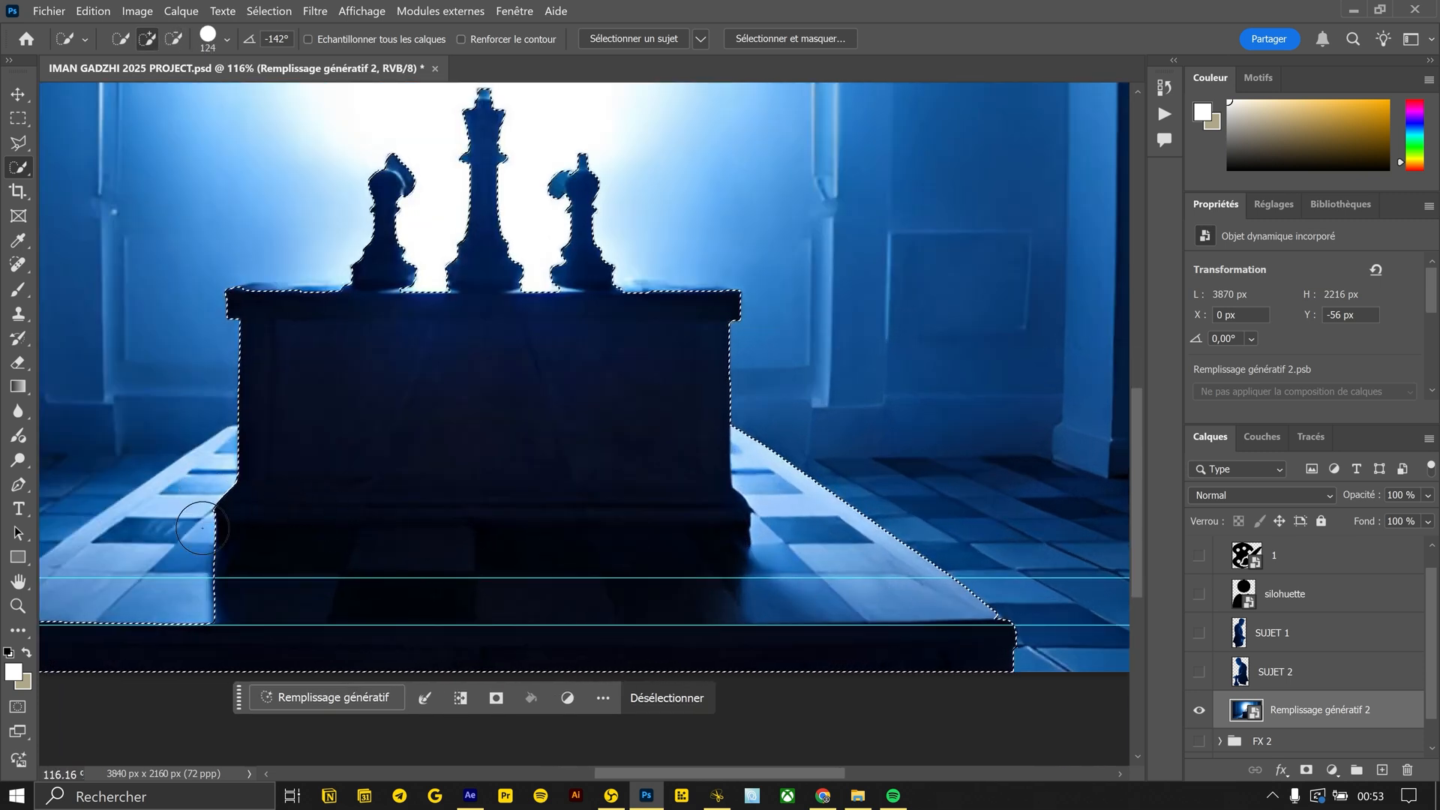
# Refine the selection to cover the table, the chess pieces and the full checkered platform on both sides
pyautogui.moveTo(300, 474); pyautogui.dragTo(482, 474)
pyautogui.moveTo(244, 623); pyautogui.dragTo(356, 491)
pyautogui.moveTo(672, 334); pyautogui.dragTo(492, 566)
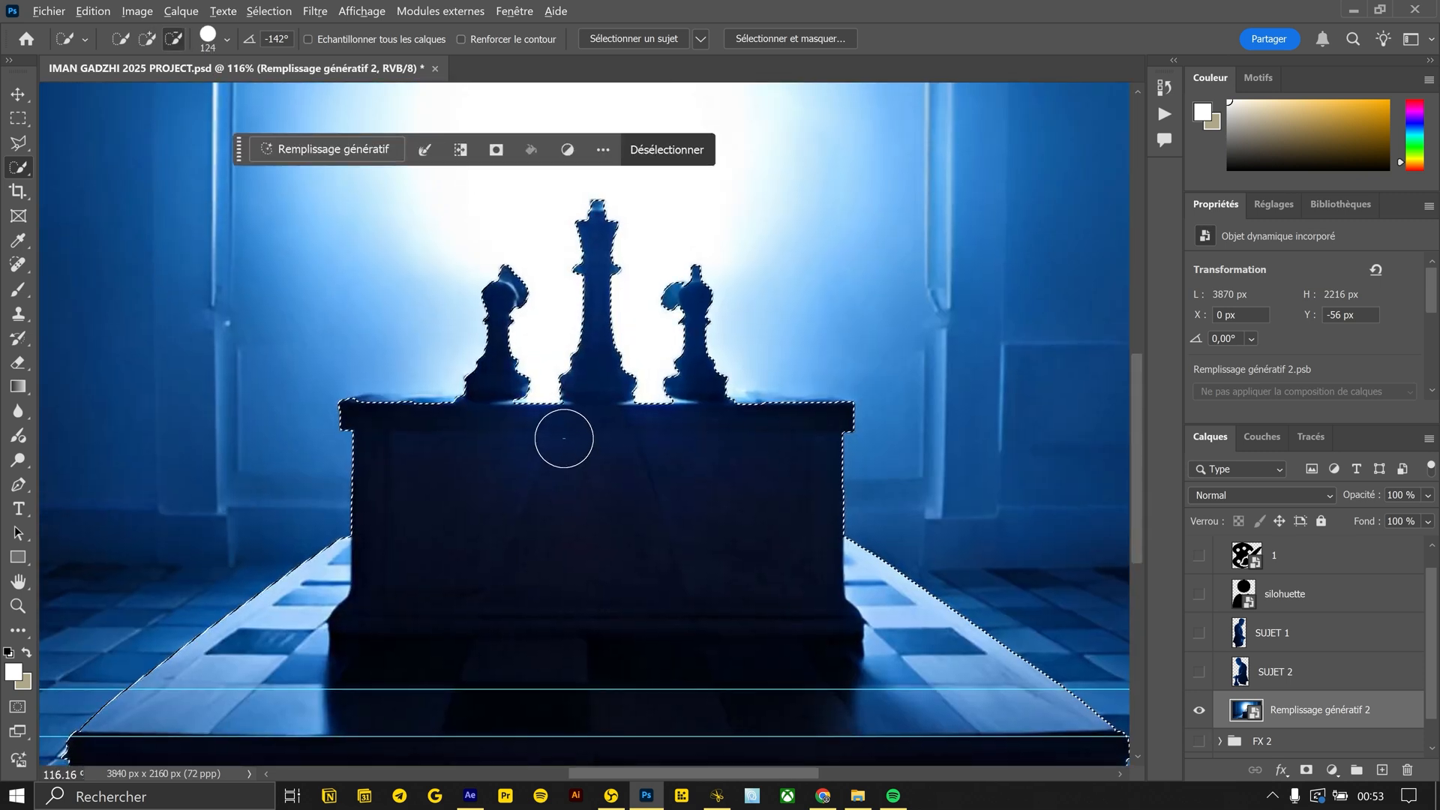
pyautogui.scroll(3, 562, 351)
pyautogui.moveTo(562, 351); pyautogui.dragTo(581, 457)
pyautogui.keyDown('alt'); pyautogui.rightClick(842, 547); pyautogui.keyUp('alt')
pyautogui.moveTo(853, 524); pyautogui.dragTo(771, 527)
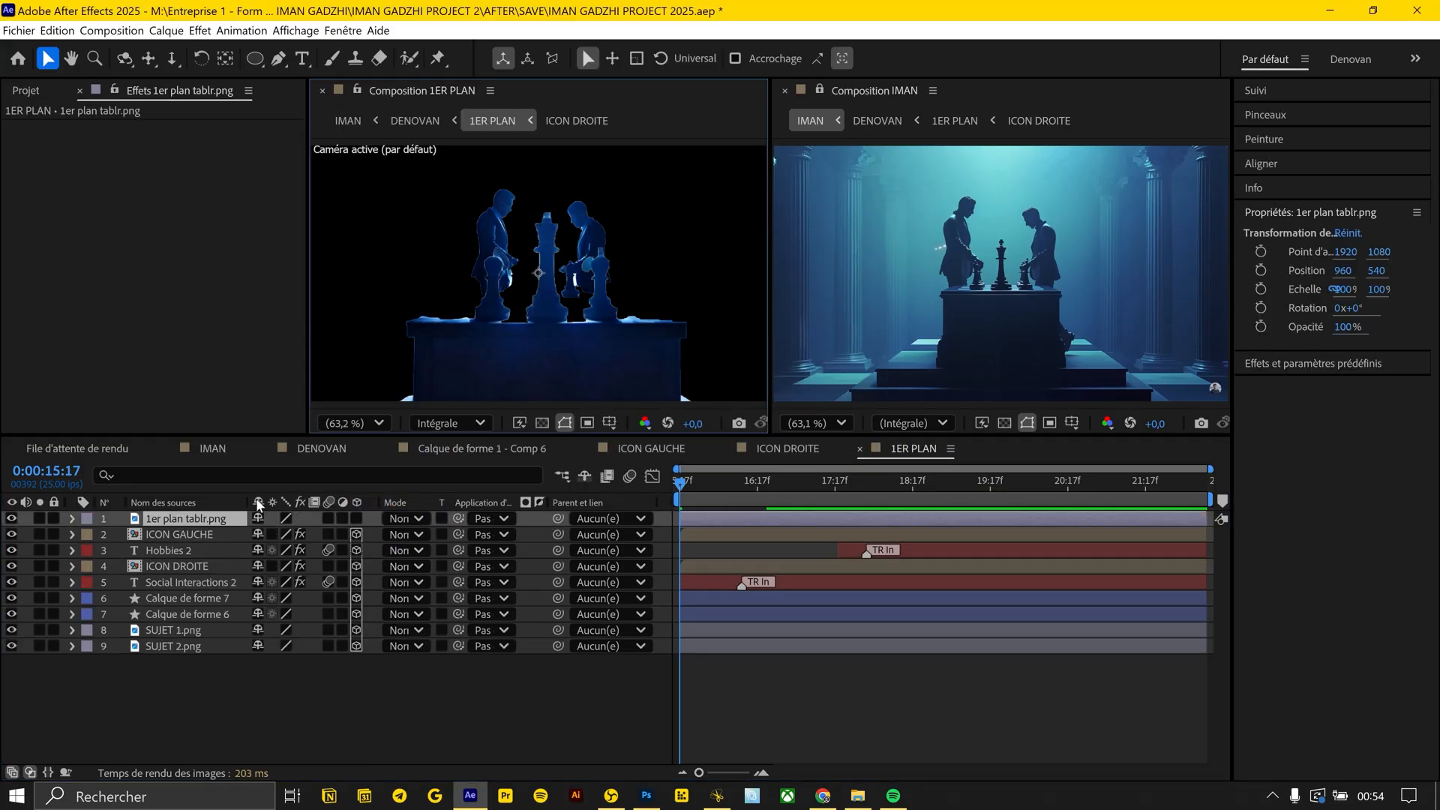
# Place 1er plan tablr.png in the After Effects composition 1ER PLAN below SUJET 2.png and fit it to the composition size
pyautogui.moveTo(190, 520); pyautogui.dragTo(186, 658)
pyautogui.click(385, 602)
pyautogui.click(160, 646)
pyautogui.hotkey('ctrl', 'alt', 'f')
pyautogui.click(262, 727)
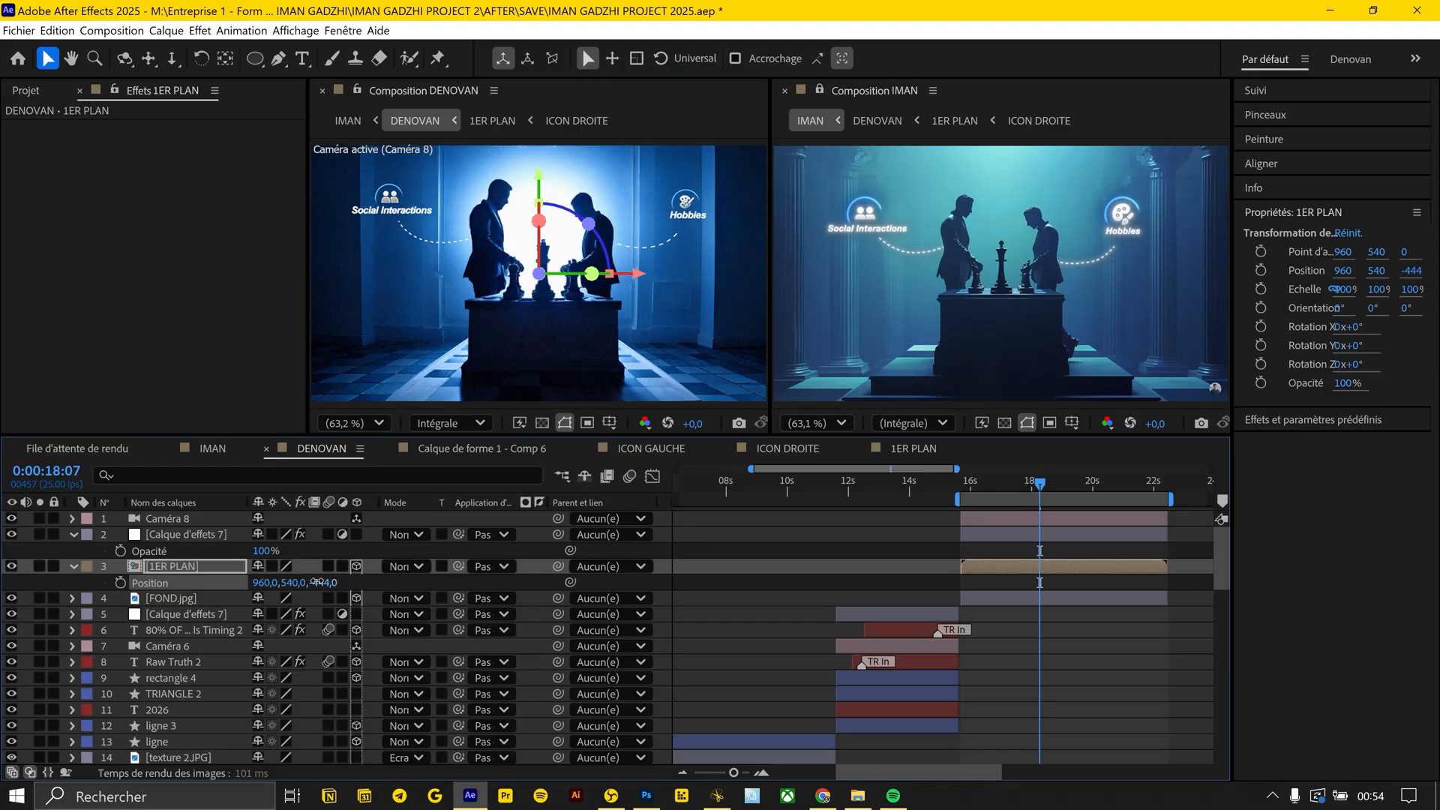
# Move the 1ER PLAN layer to Z -984 in DENOVAN and scale it to 80%
pyautogui.moveTo(317, 582); pyautogui.dragTo(262, 582)
pyautogui.press('s')
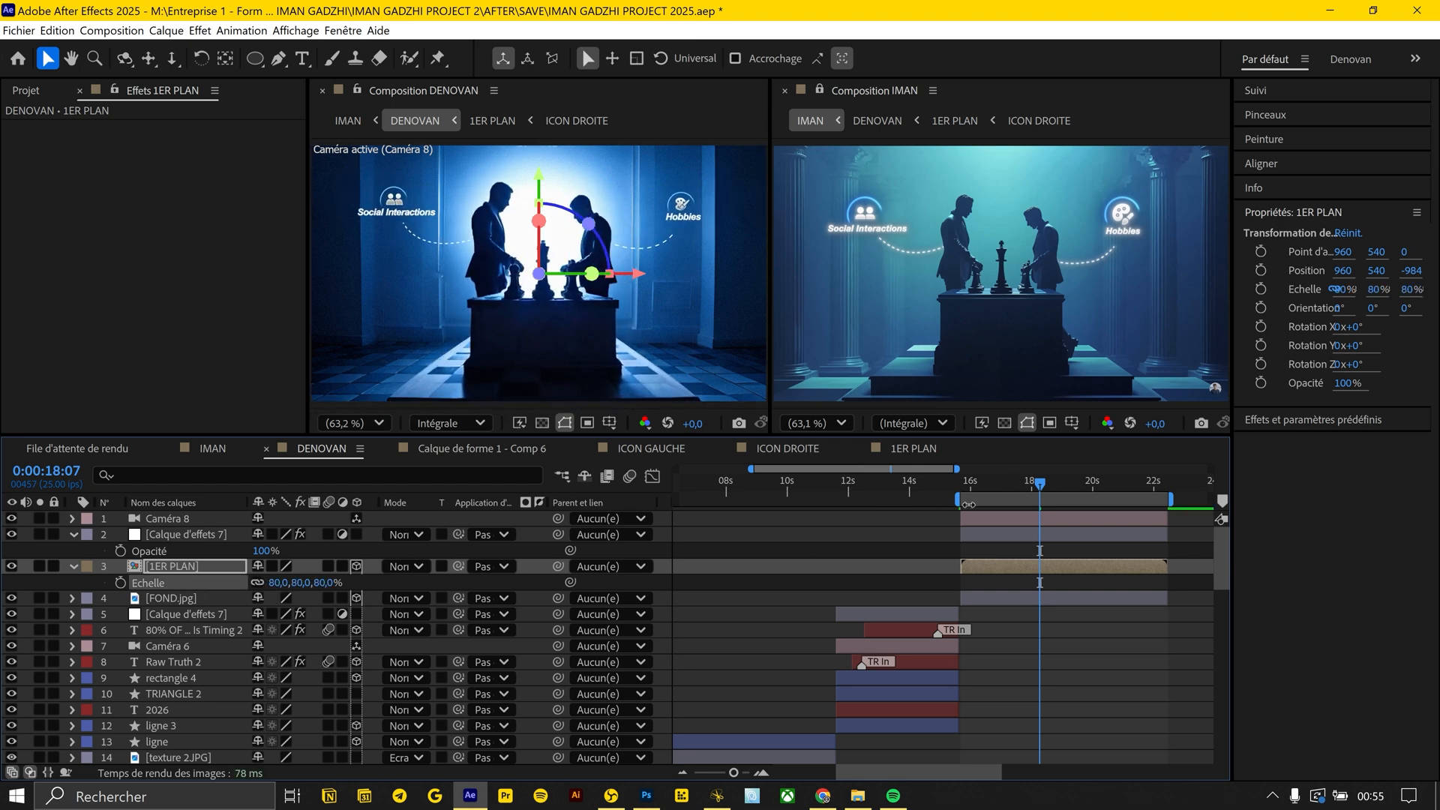
# Try to animate Caméra 8 by keyframing its position and changing its Z value near the end of the shot
pyautogui.click(978, 519)
pyautogui.press('p')
pyautogui.moveTo(984, 490); pyautogui.dragTo(1097, 492)
pyautogui.click(120, 534)
pyautogui.click(1144, 489)
pyautogui.moveTo(332, 534); pyautogui.dragTo(261, 535)
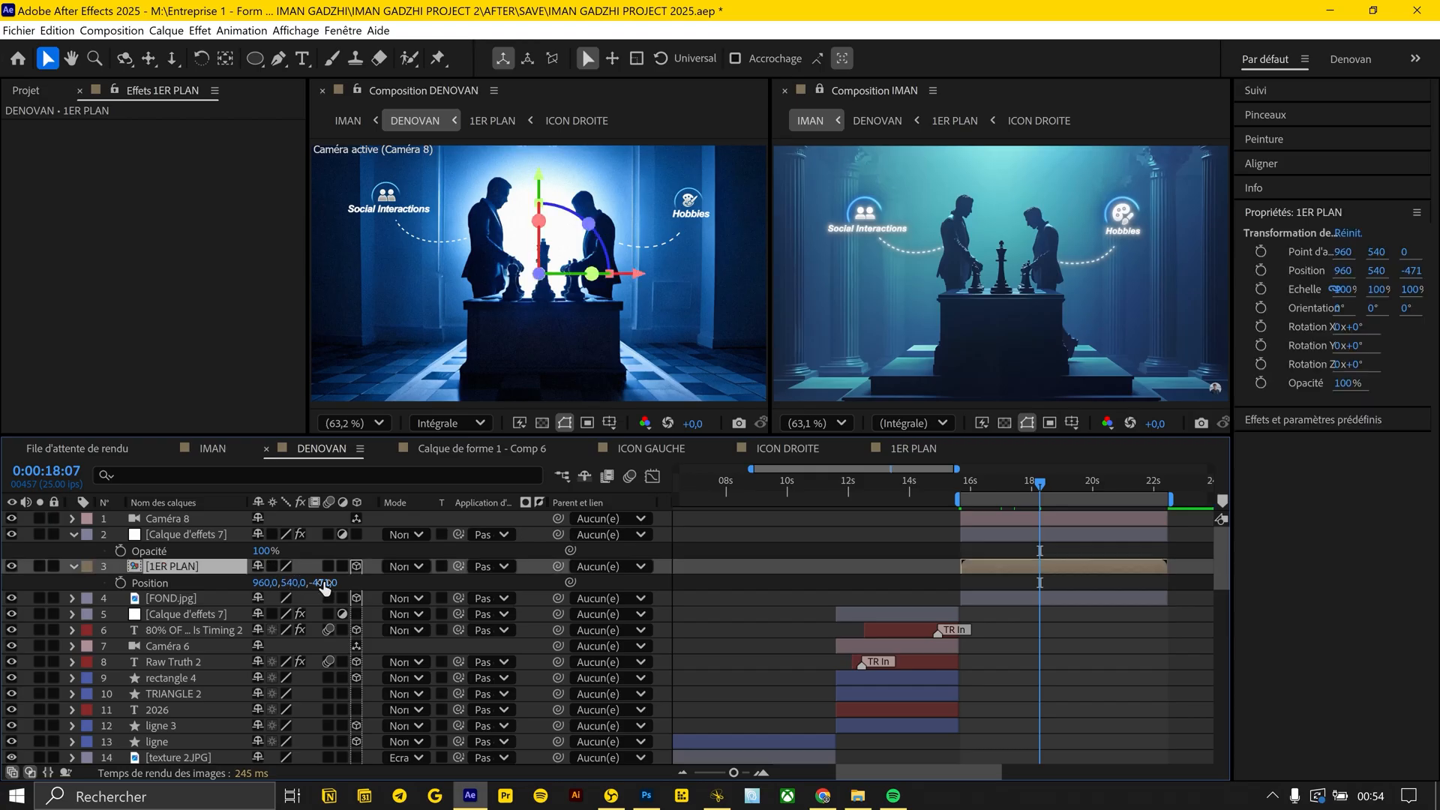
# Readjust the 1ER PLAN layer's depth to Z -984 and its scale to 80%
pyautogui.moveTo(324, 587); pyautogui.dragTo(295, 583)
pyautogui.press('s')
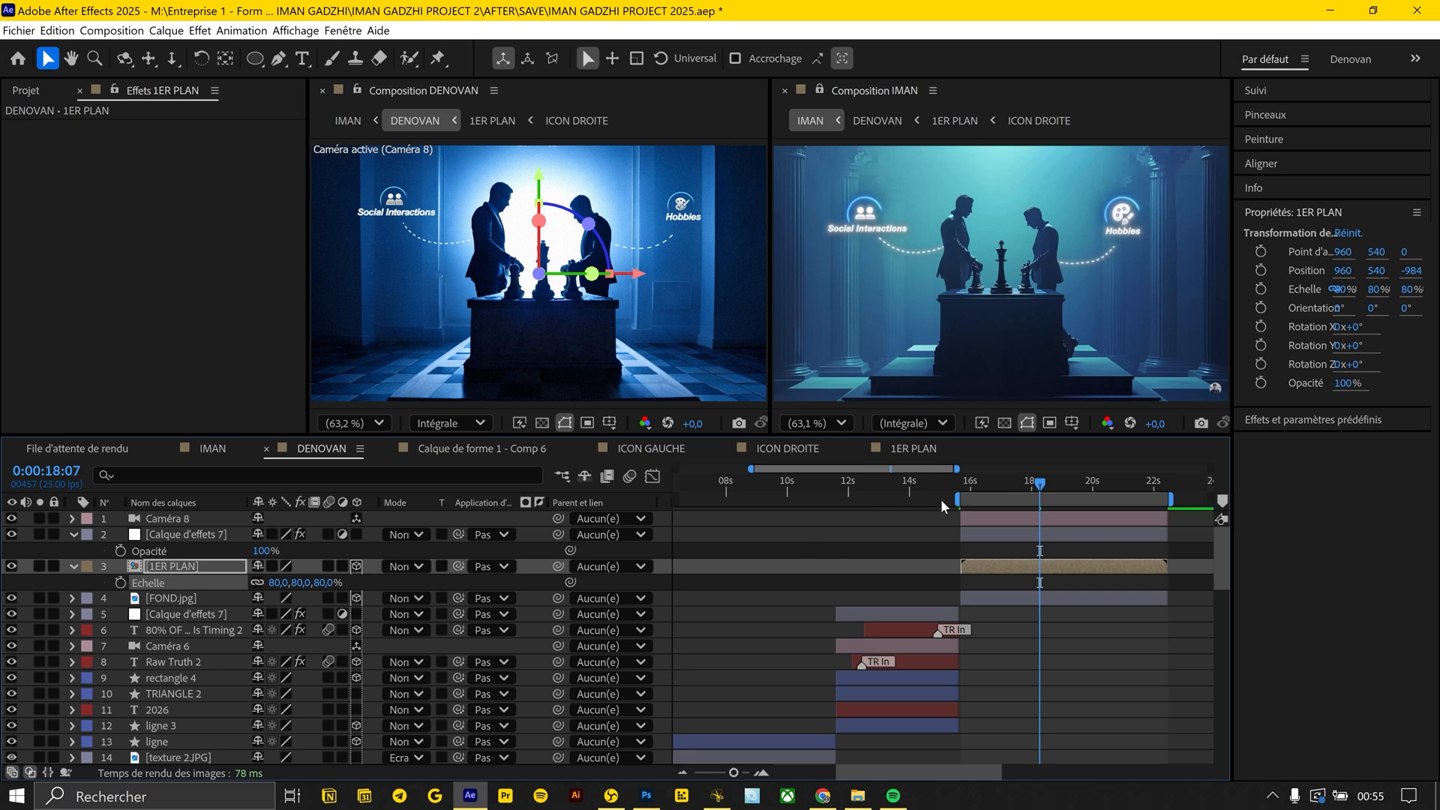
# Keyframe Caméra 8's position at the start of the shot and shift its depth and height near the end
pyautogui.click(987, 517)
pyautogui.press('p')
pyautogui.click(958, 485)
pyautogui.click(120, 534)
pyautogui.moveTo(1128, 487); pyautogui.dragTo(1148, 487)
pyautogui.moveTo(325, 535); pyautogui.dragTo(459, 535)
pyautogui.moveTo(296, 535)
pyautogui.mouseDown()
pyautogui.moveTo(282, 535)
pyautogui.moveTo(313, 538)
pyautogui.mouseUp()
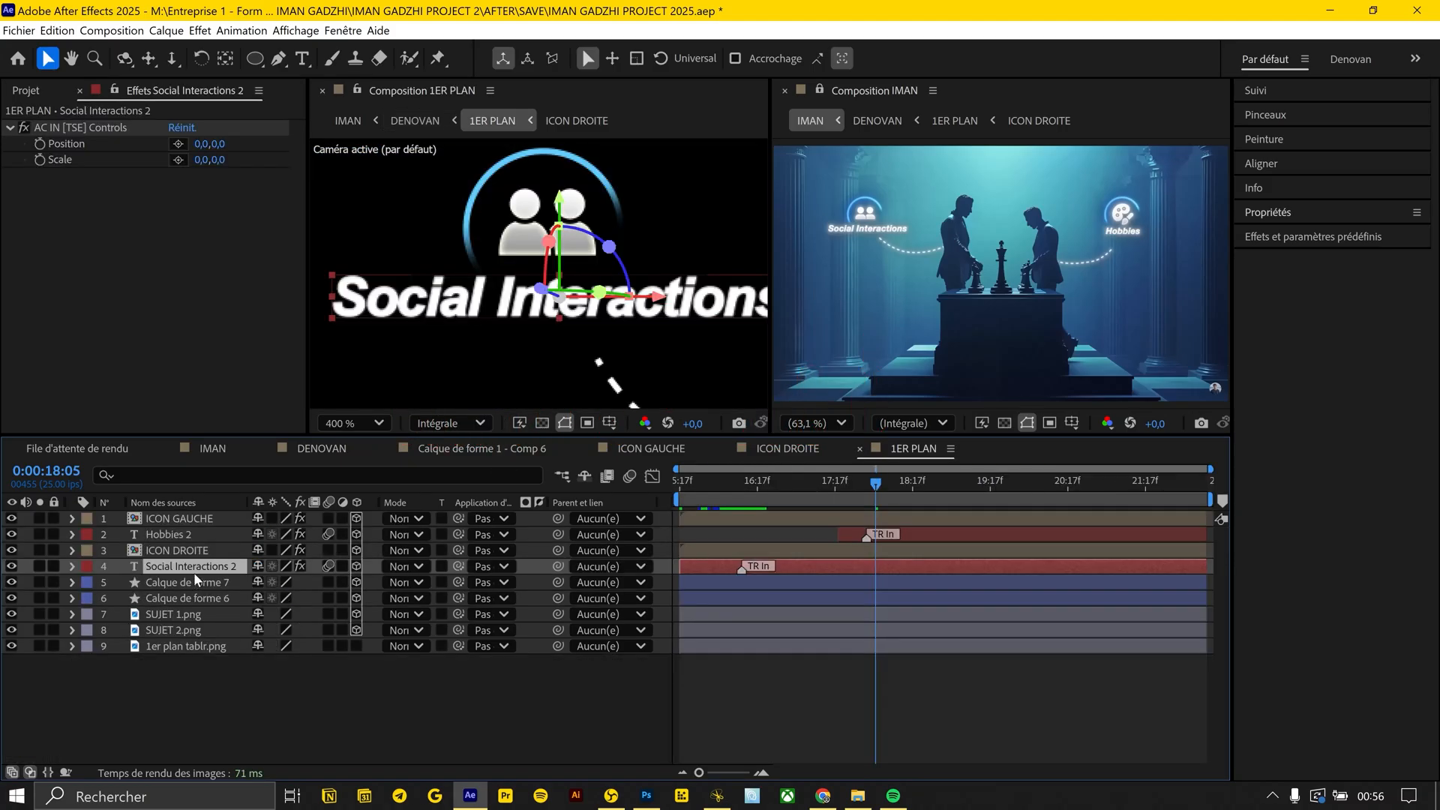
# Apply Perfect Glow to the Social Interactions 2 text and tune the glow's intensity and radius
pyautogui.hotkey('ctrl', 'space')
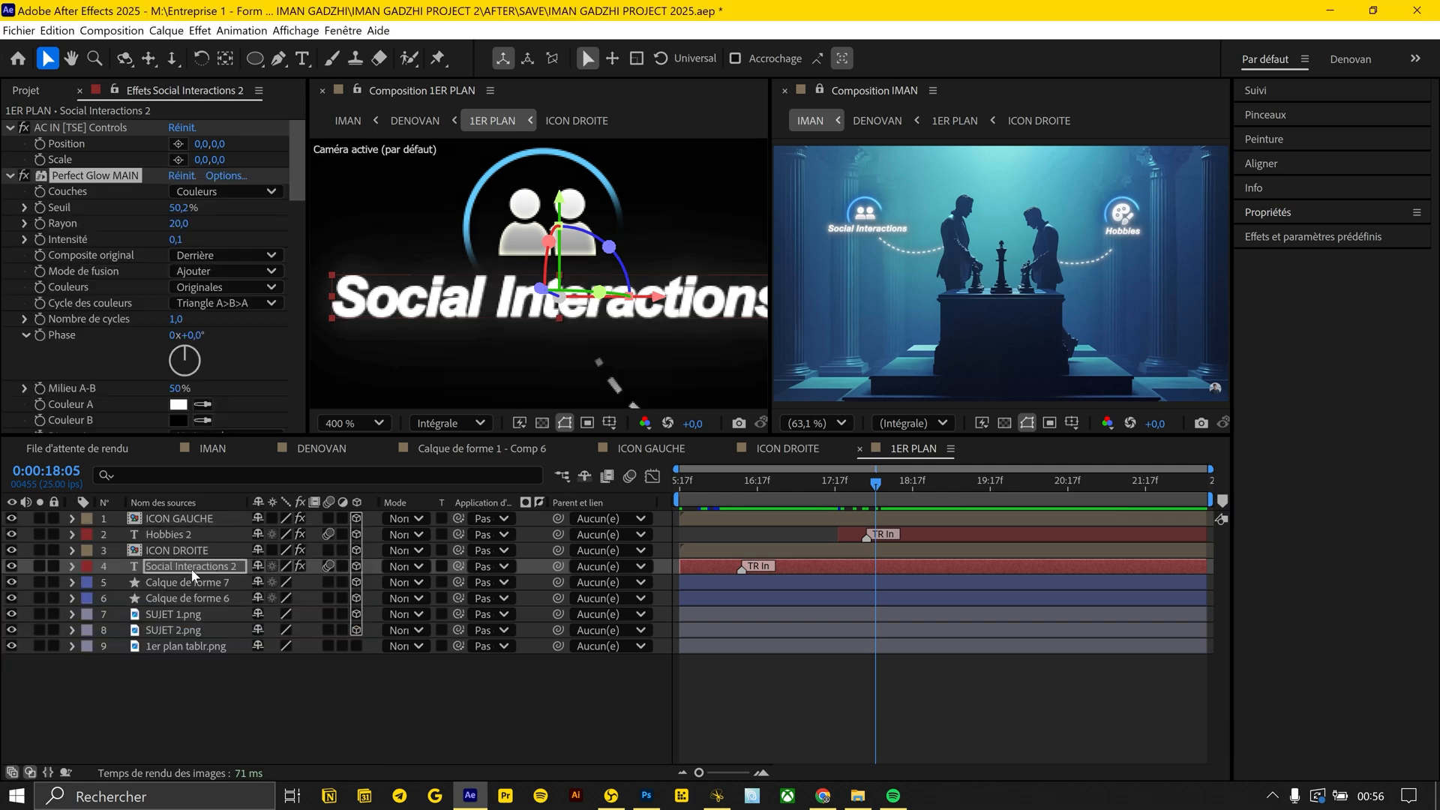
pyautogui.click(24, 176)
pyautogui.click(25, 239)
pyautogui.moveTo(57, 273); pyautogui.dragTo(104, 273)
pyautogui.moveTo(176, 220); pyautogui.dragTo(171, 218)
pyautogui.moveTo(104, 273); pyautogui.dragTo(95, 273)
pyautogui.moveTo(177, 224); pyautogui.dragTo(187, 224)
# Paste the glow onto the ICON DROITE and ICON GAUCHE layers and return to the DENOVAN composition
pyautogui.click(207, 549)
pyautogui.keyDown('shift'); pyautogui.click(203, 519); pyautogui.keyUp('shift')
pyautogui.hotkey('ctrl', 'v')
pyautogui.click(291, 451)
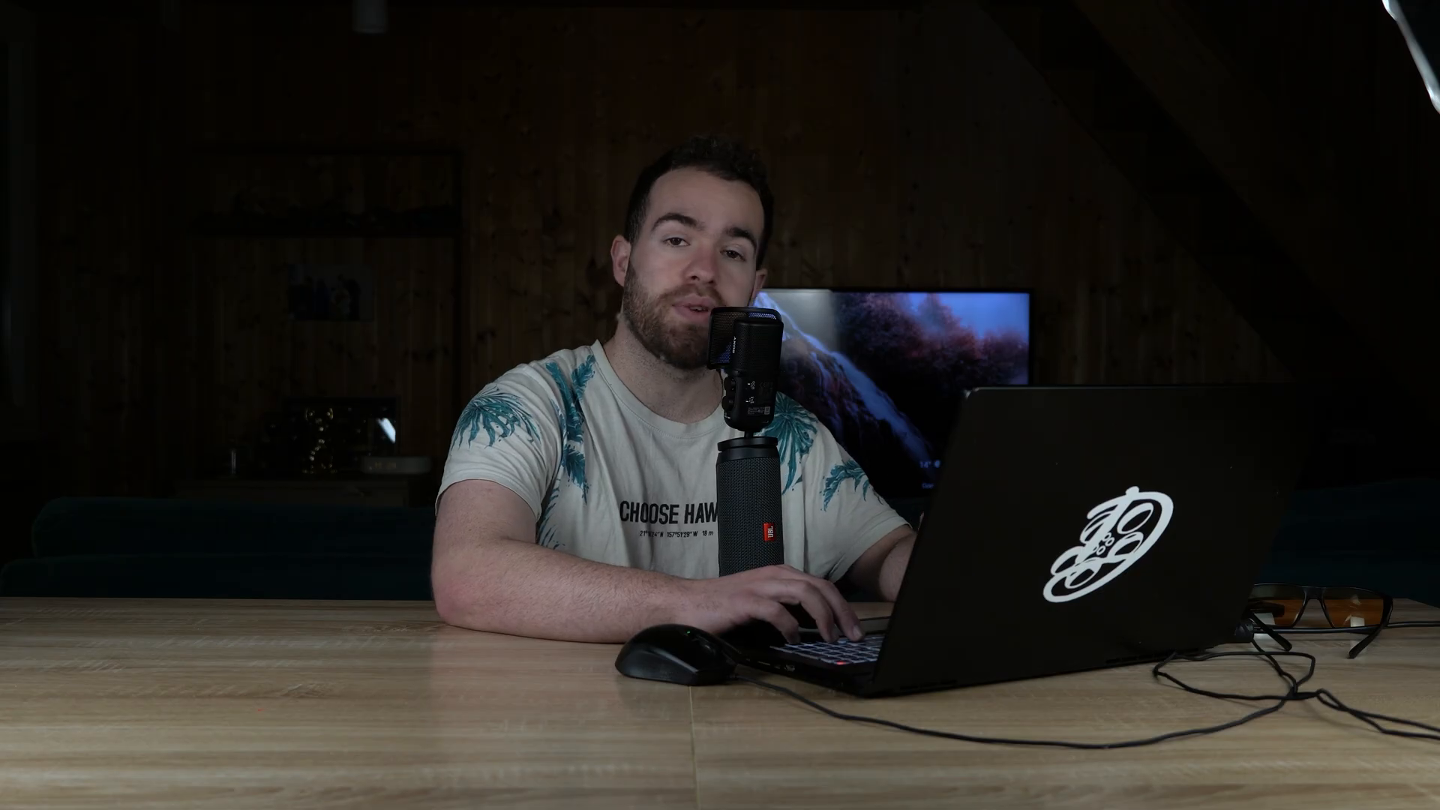